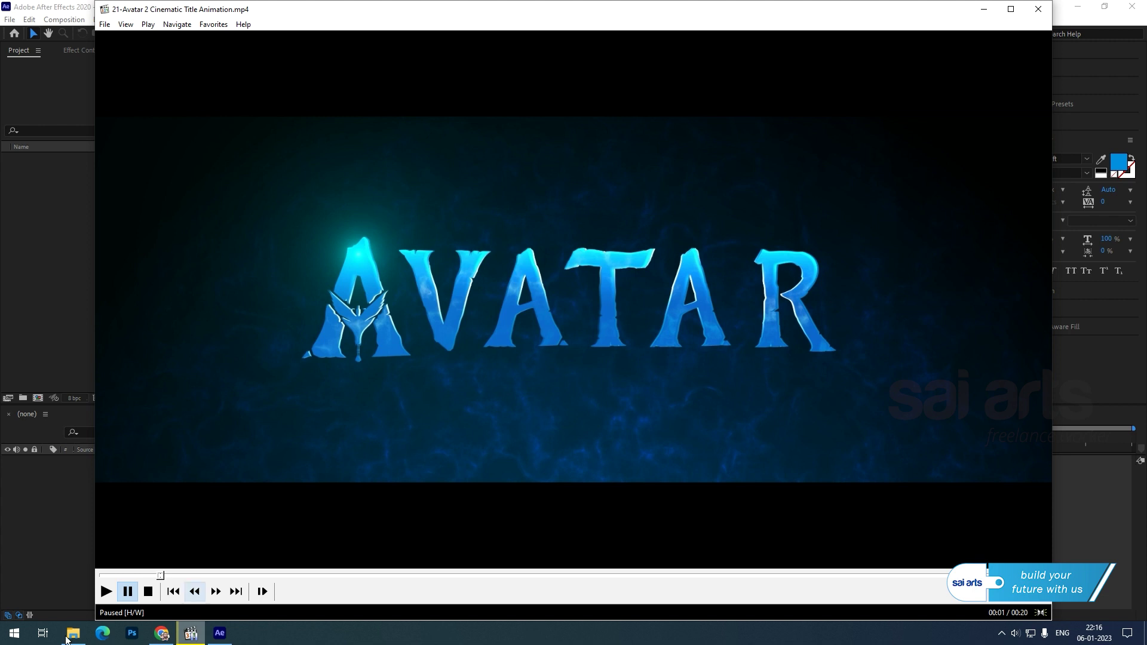
Replay the reference AVATAR title video from the start and pause it at 00:08 on TUTORIAL
left_click_drag(160, 576, 100, 575)
left_click(106, 592)
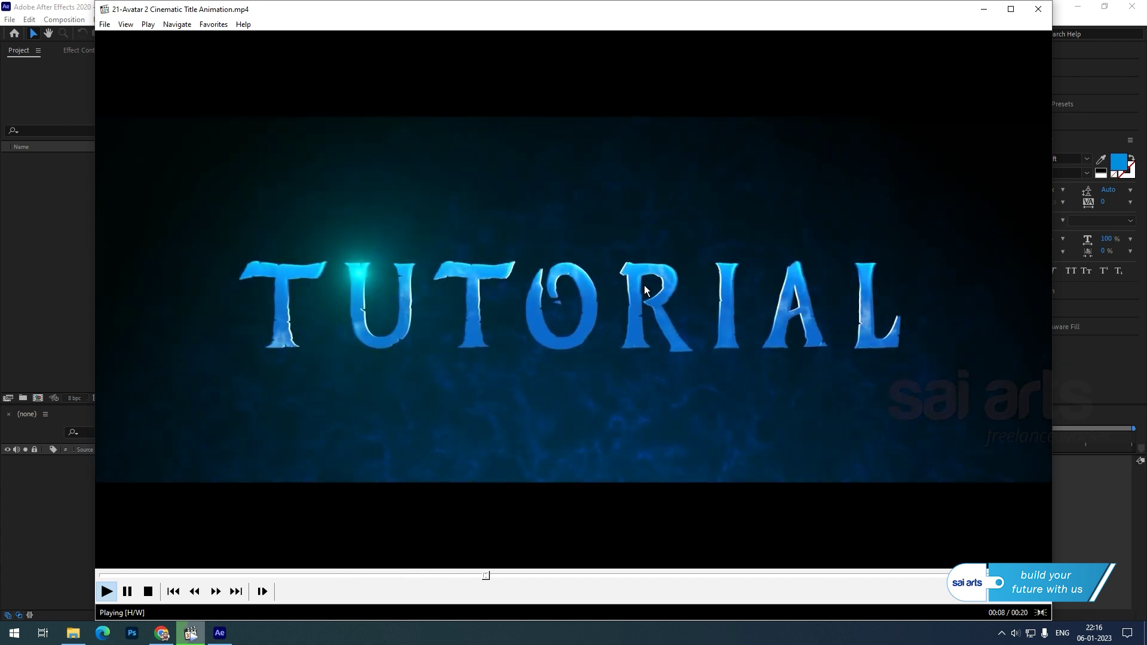
key("space")
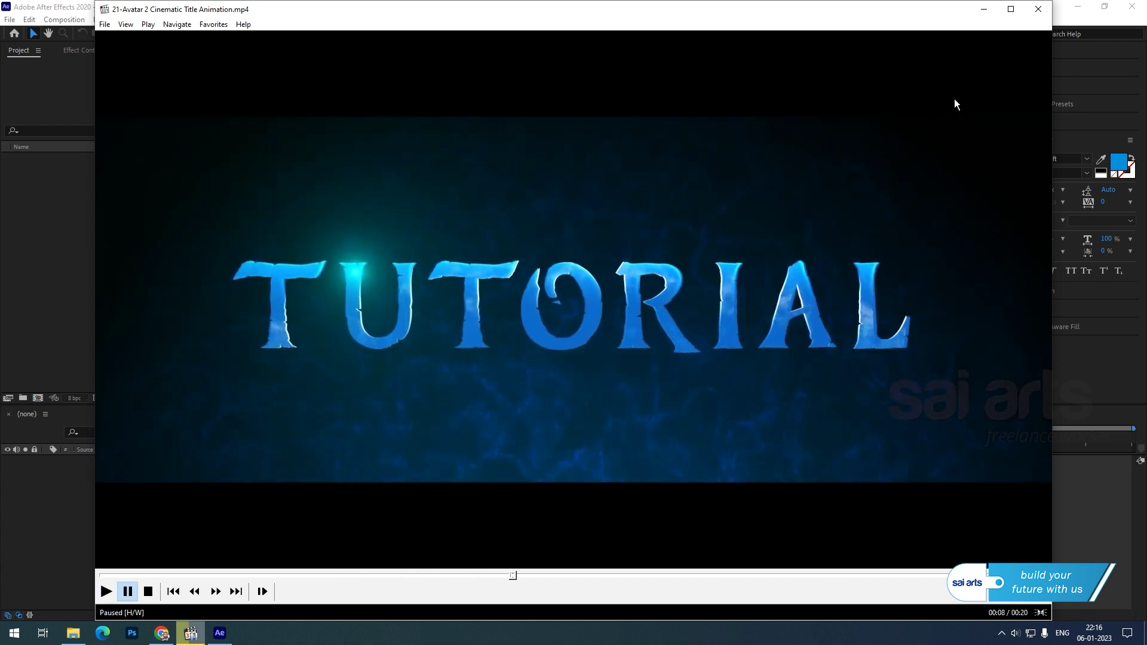
Create an HDTV 1080 25 composition named 'main comp', 15 seconds long
left_click(983, 10)
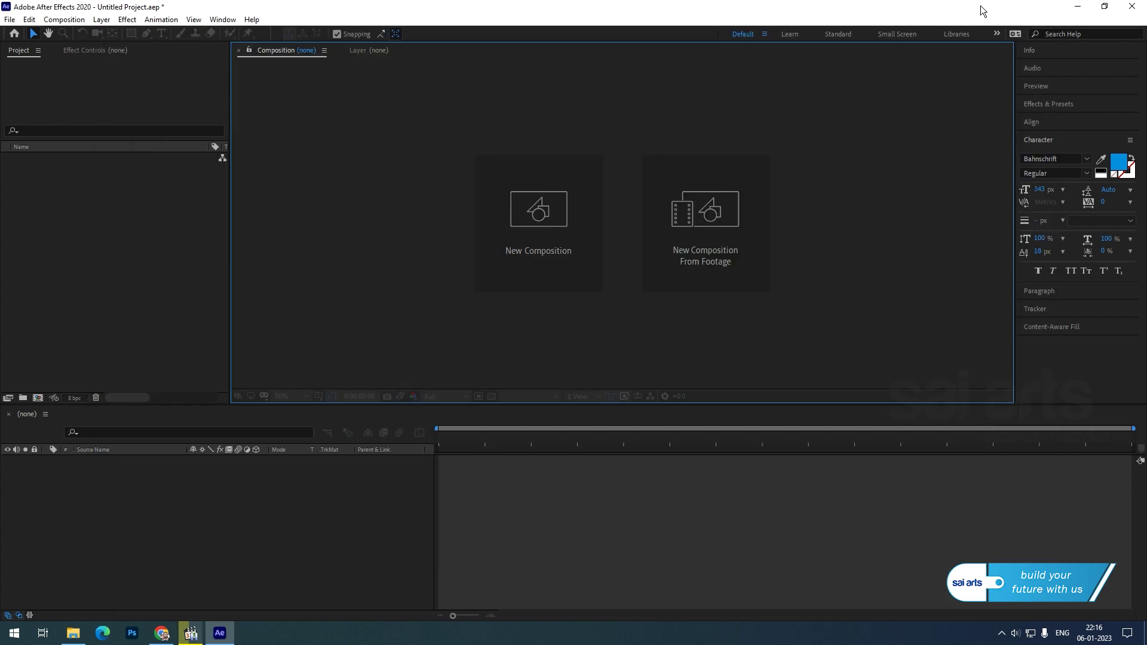
left_click(516, 217)
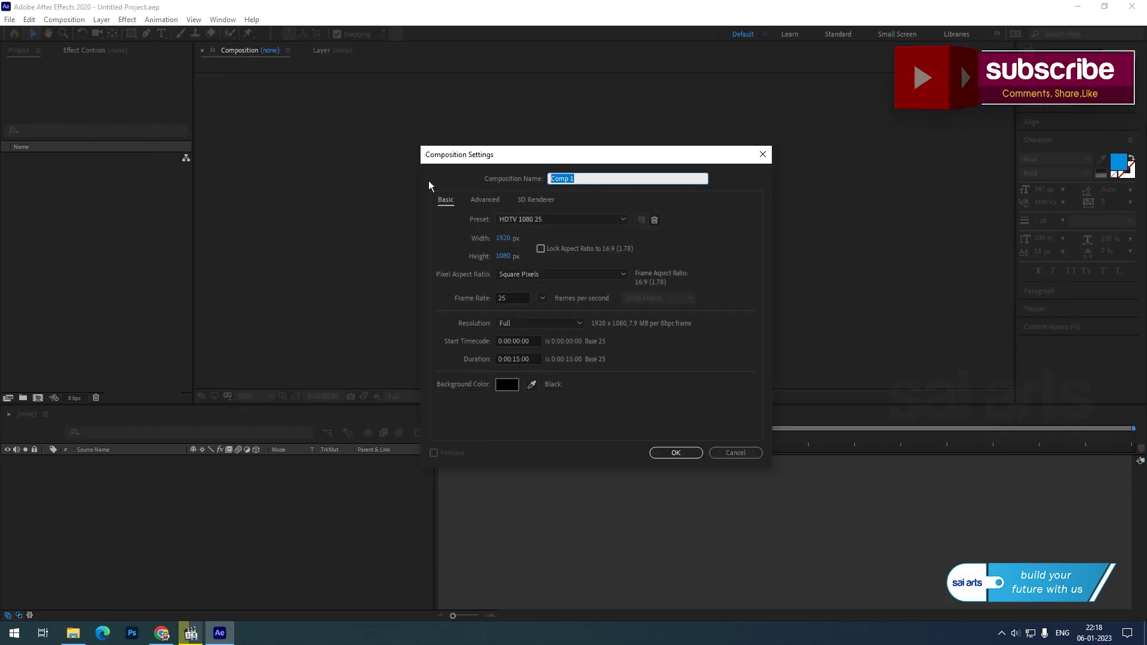
type("main c")
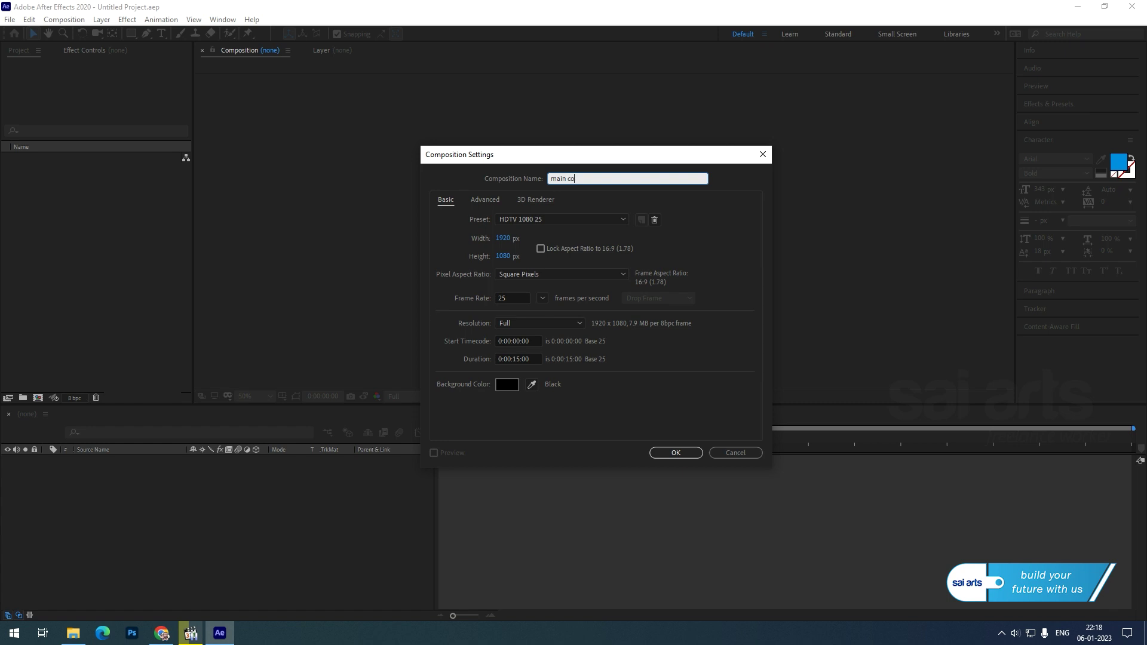
left_click(673, 453)
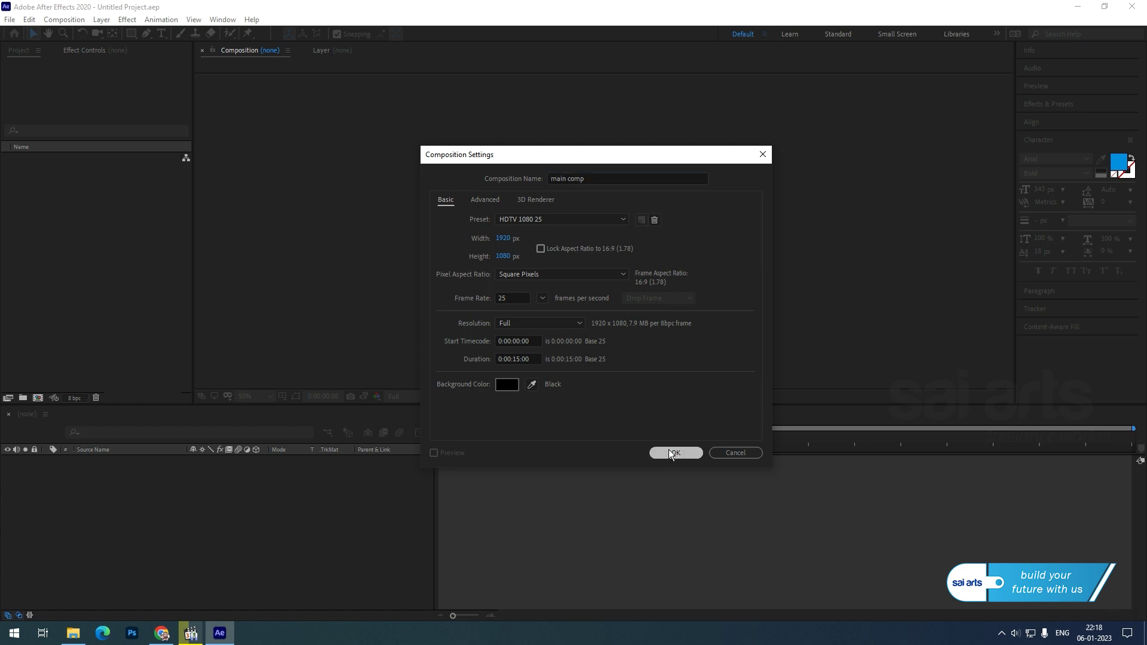
Add a new text layer reading 'Avatar' to main comp
right_click(53, 476)
mouse_move(81, 479)
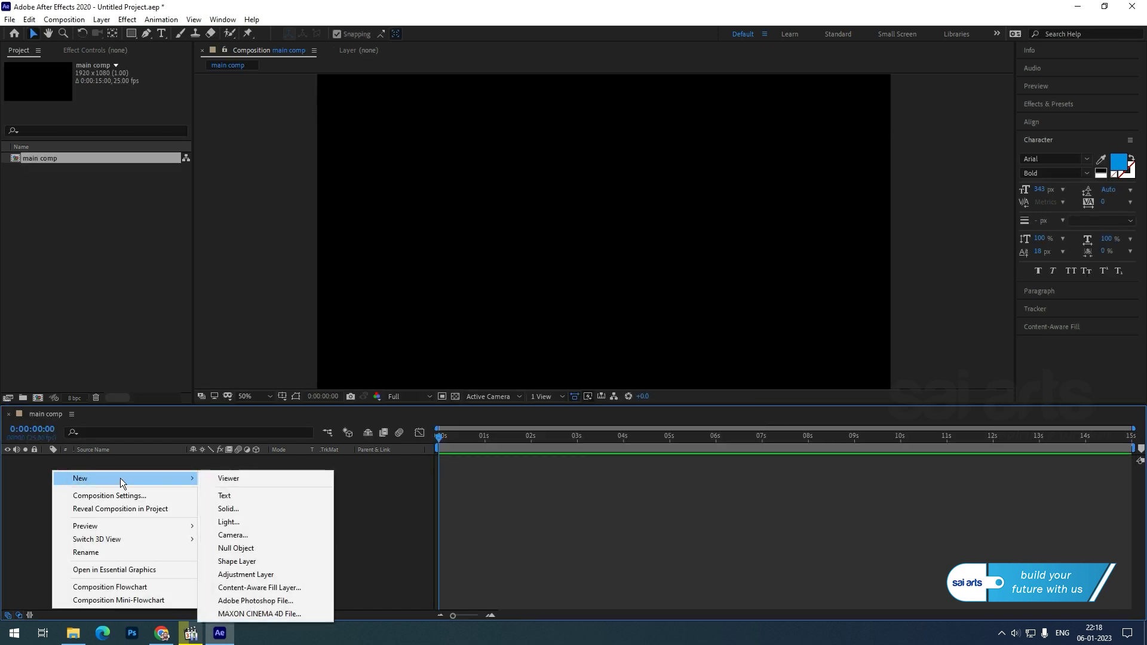
left_click(235, 495)
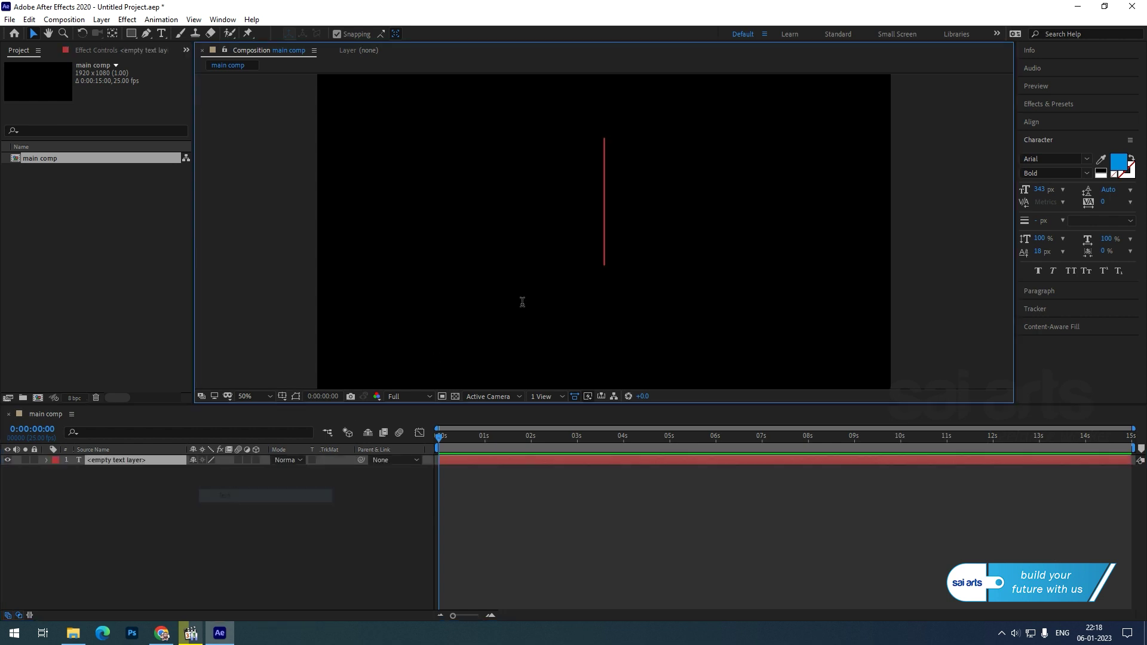
type("Ava")
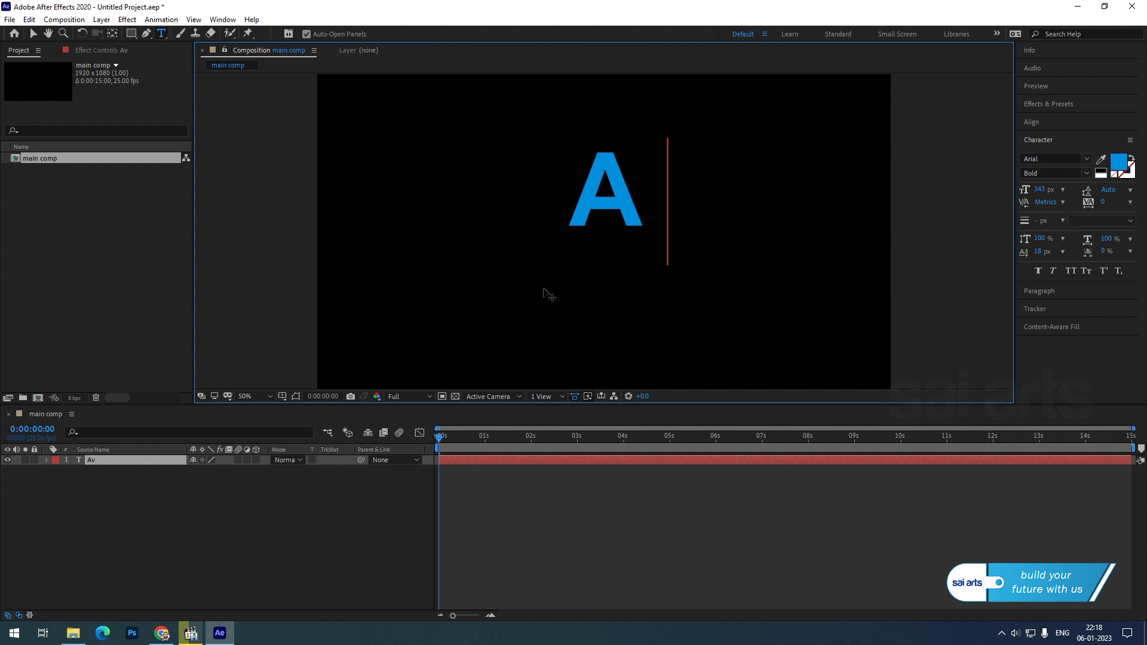
type("tar")
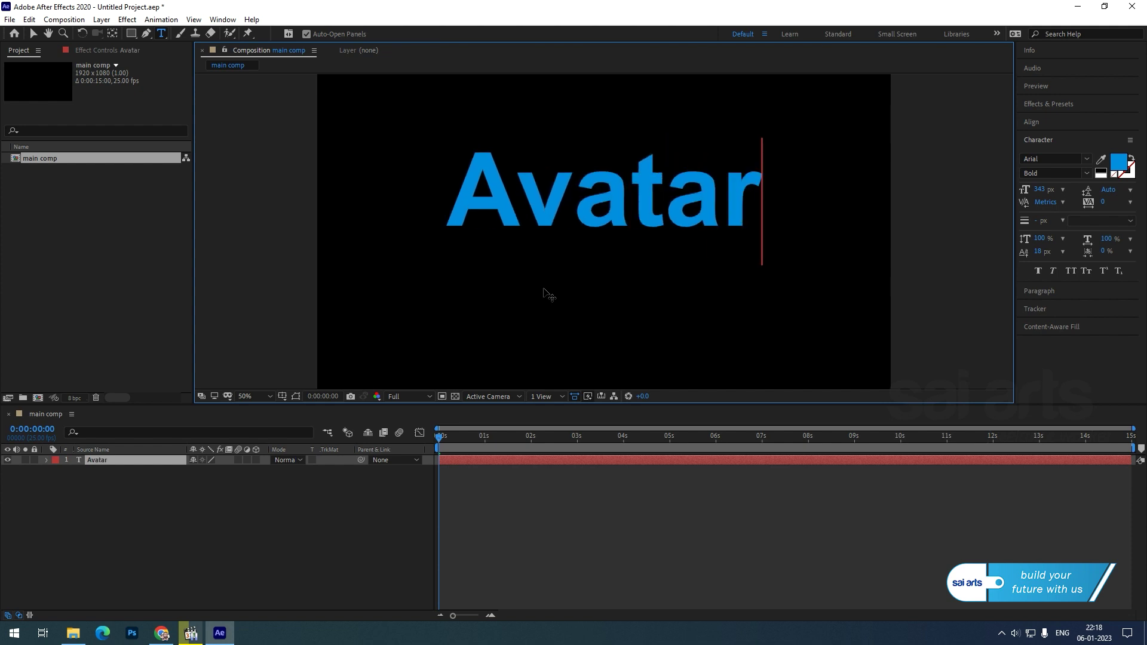
left_click(33, 33)
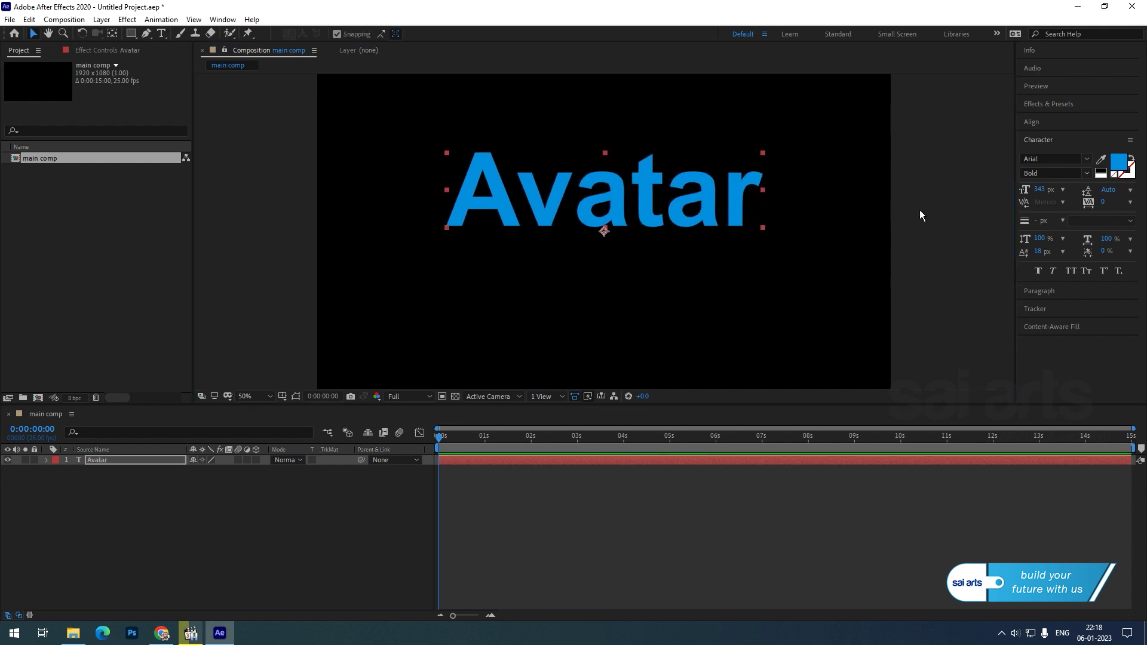
Change the Avatar text's font to Avatar Water
left_click(1049, 159)
type("ava")
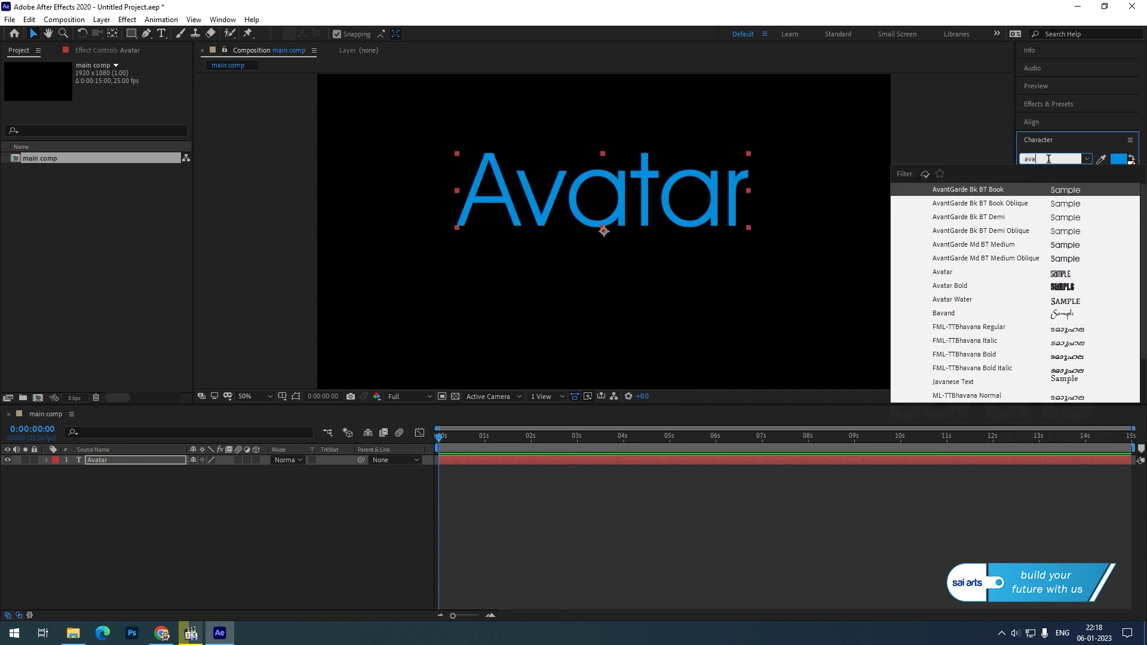
left_click(970, 300)
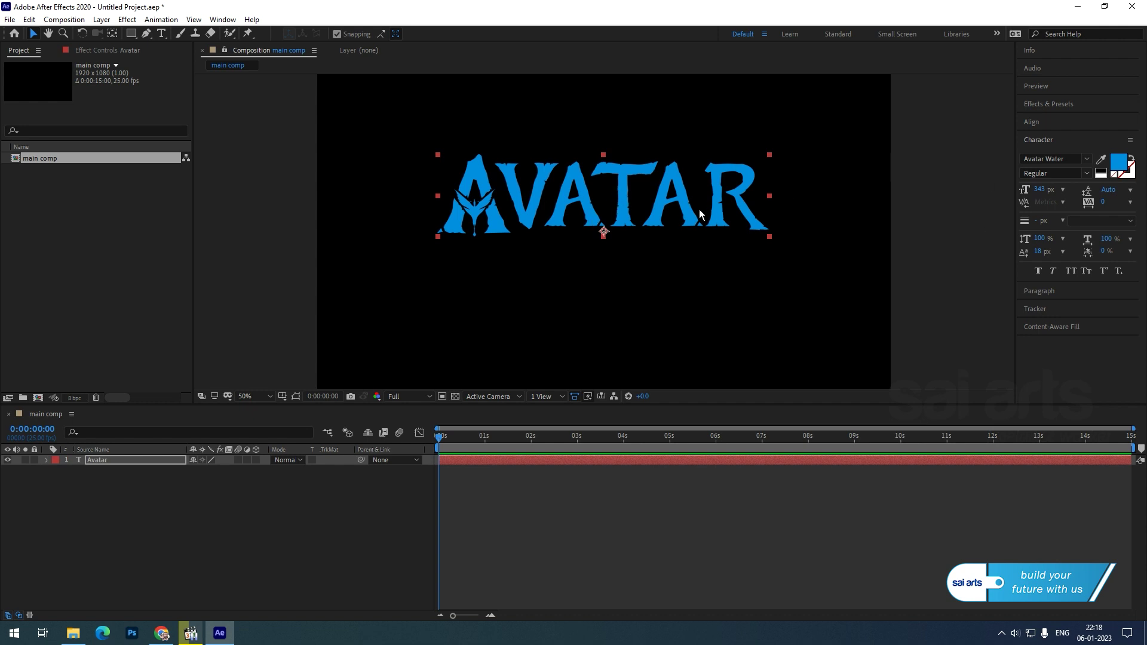
Center the Avatar text layer horizontally and vertically with the Align panel
left_click(1032, 122)
left_click(1047, 151)
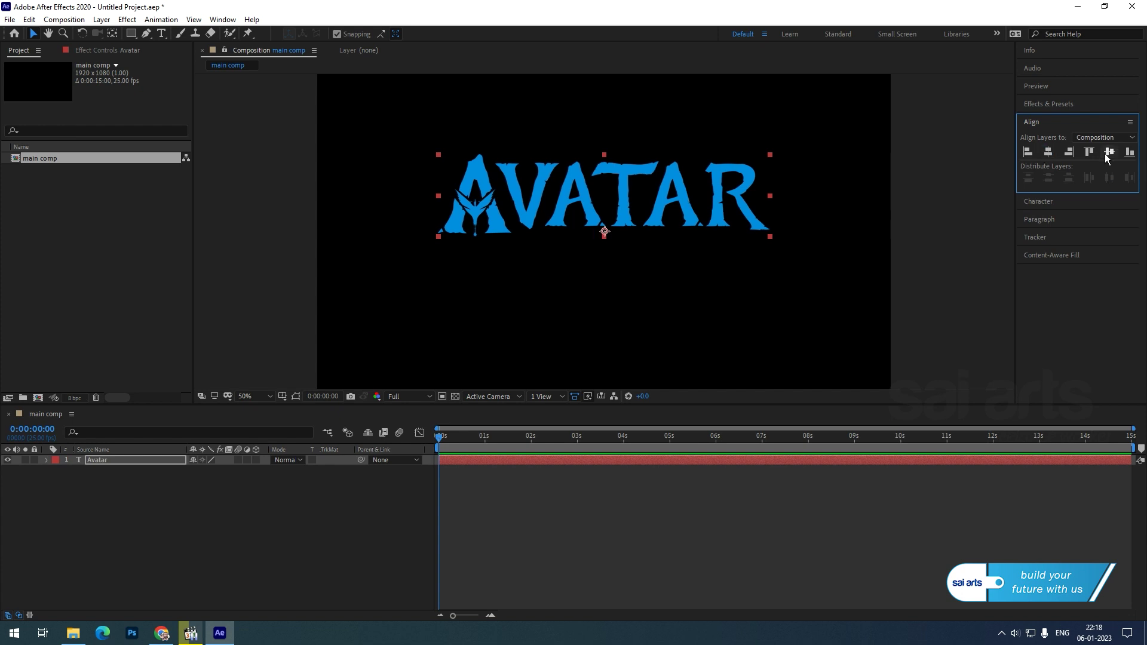
left_click(1110, 152)
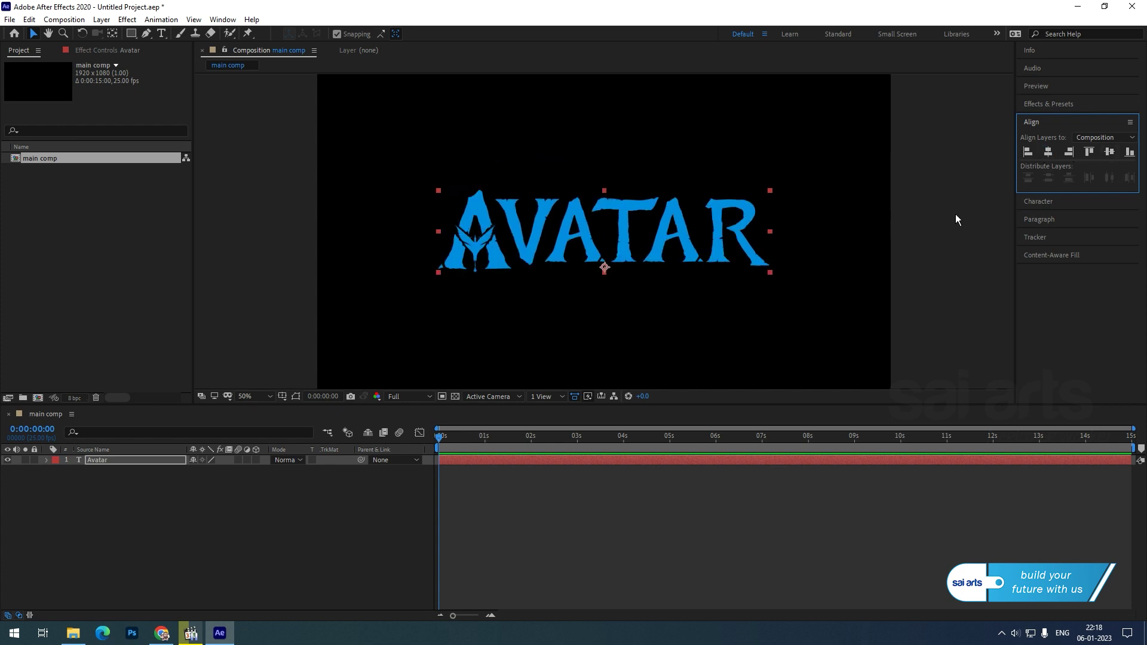
left_click(928, 220)
left_click(745, 239)
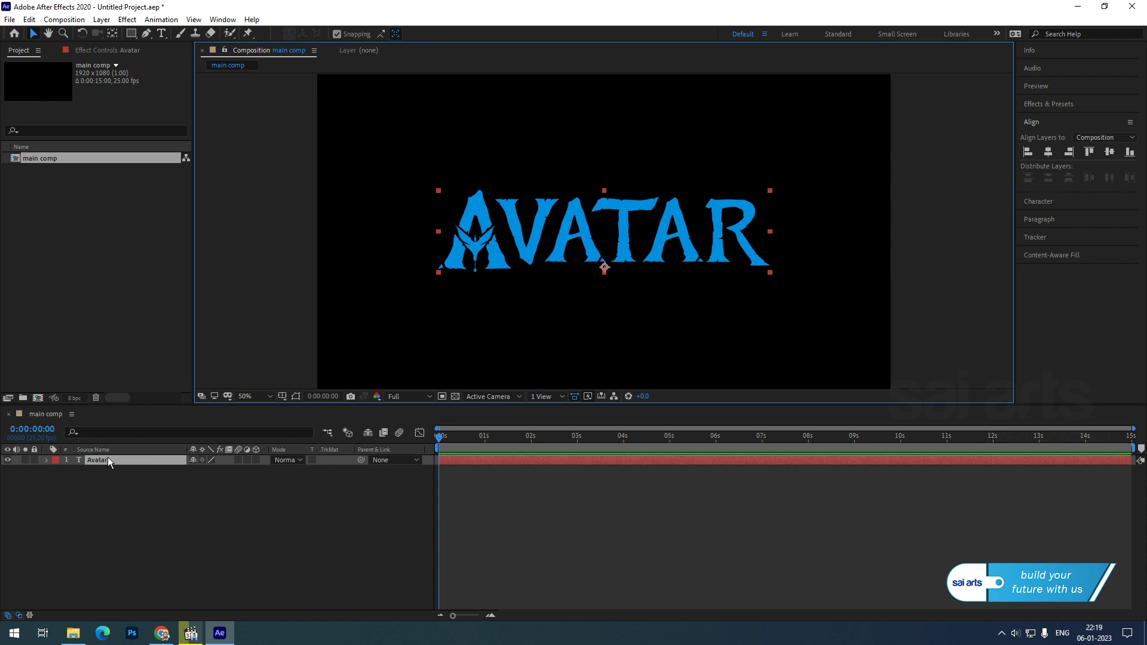
Enable per-character 3D on the Avatar text and add a Position animator with Rotation
left_click(46, 460)
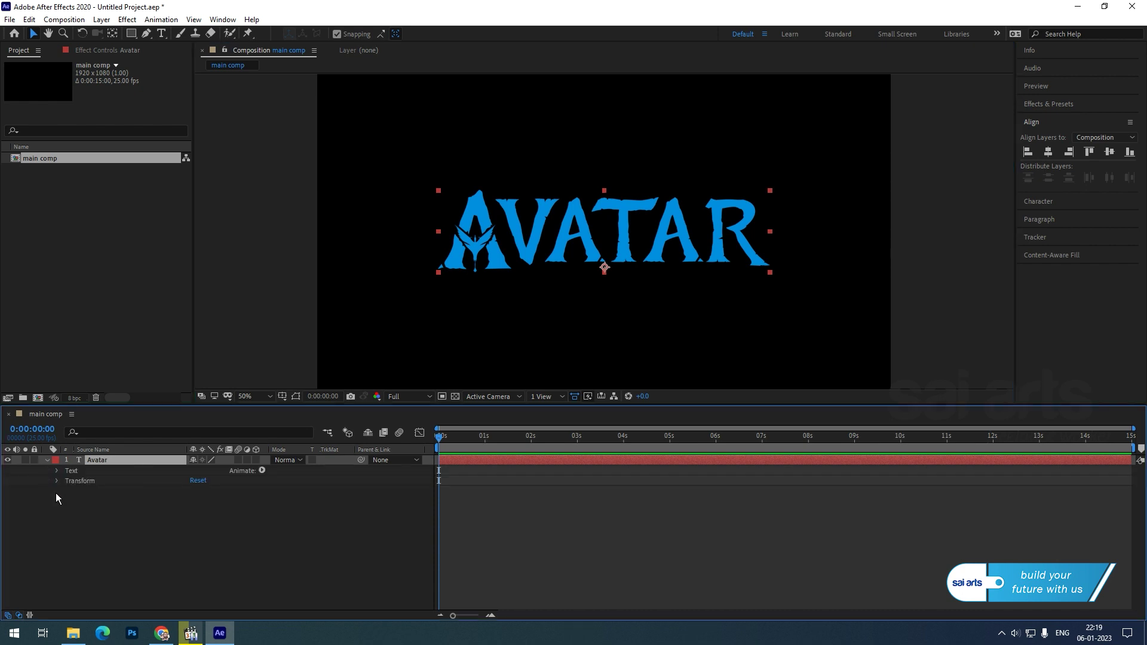
left_click(262, 470)
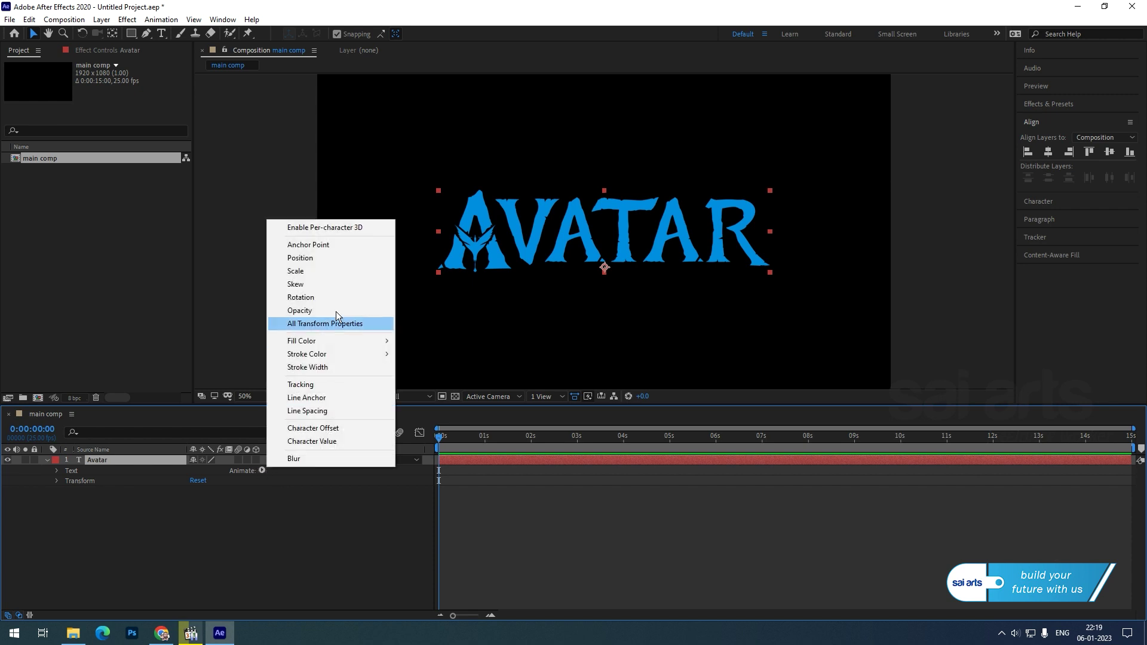
left_click(320, 228)
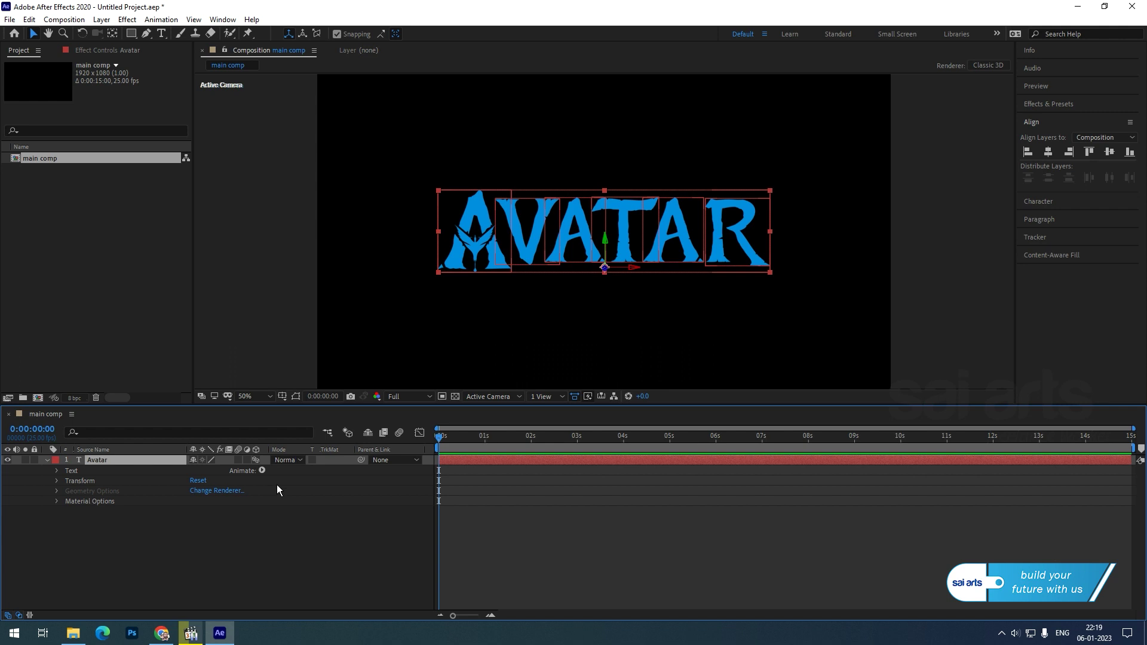
left_click(262, 470)
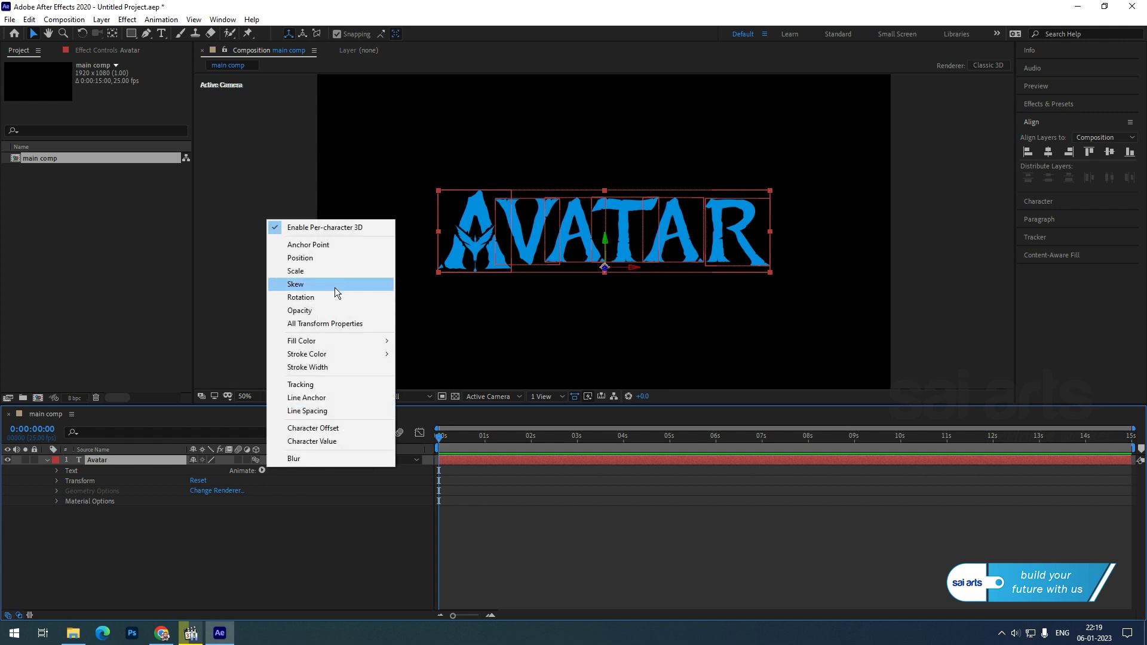
left_click(338, 257)
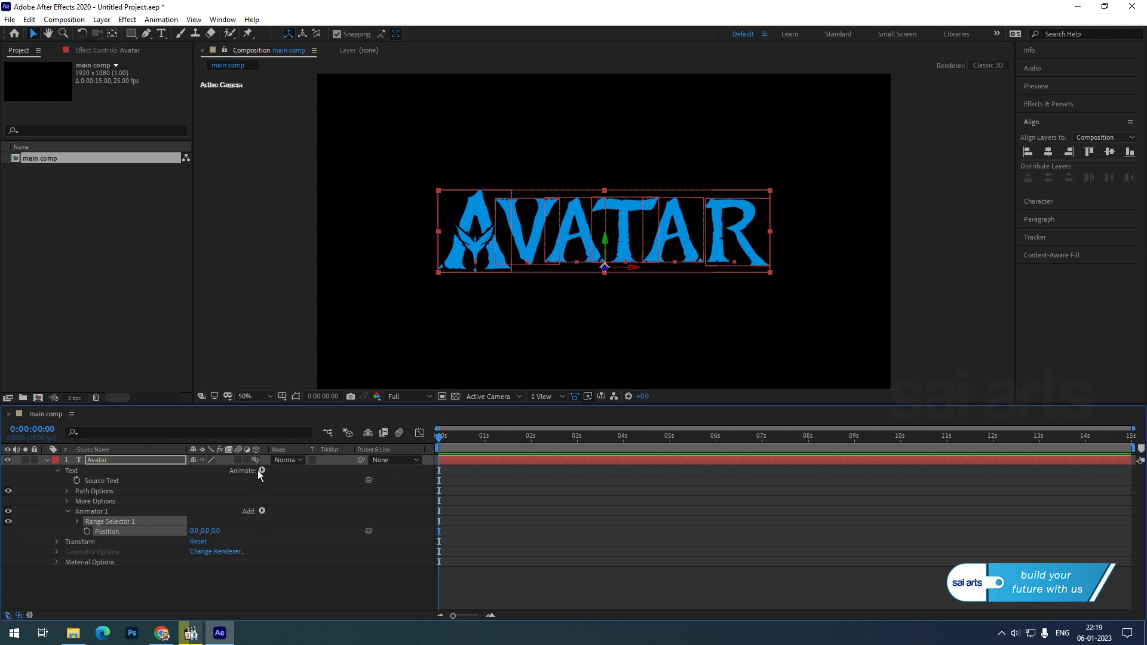
left_click(263, 511)
mouse_move(289, 515)
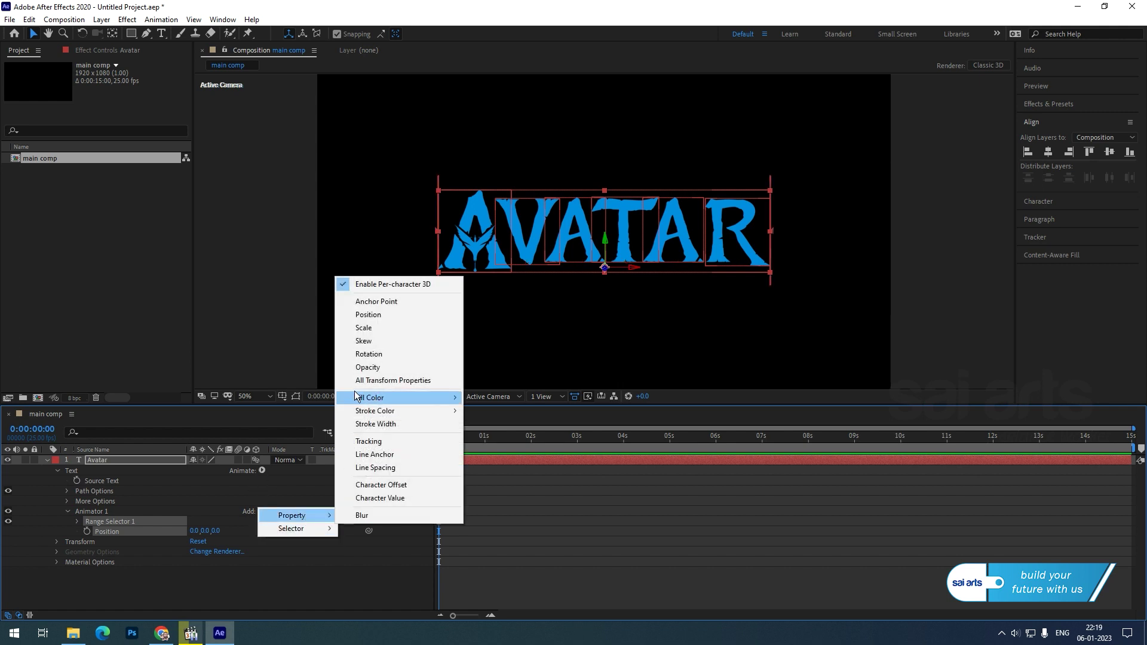
left_click(376, 355)
left_click(586, 538)
Keyframe the animator's Y Rotation from -43° at 0 s to 0° at 2 s
left_click(206, 552)
type("-4")
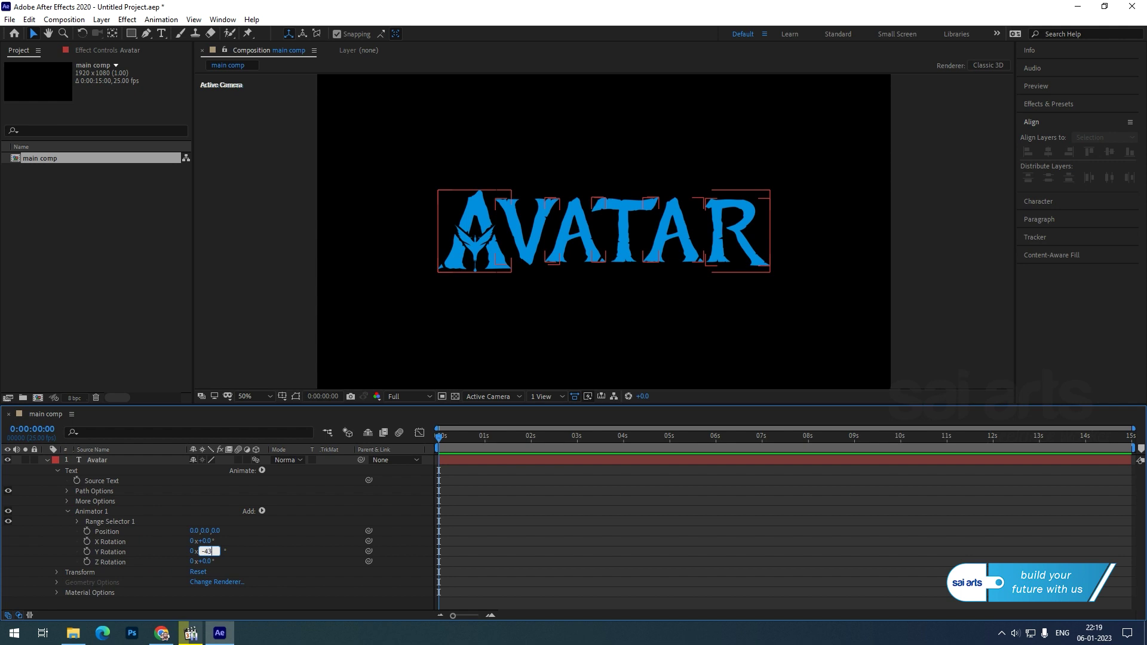
type("3")
key("Return")
left_click(88, 551)
left_click_drag(524, 440, 532, 442)
left_click(205, 550)
type("0")
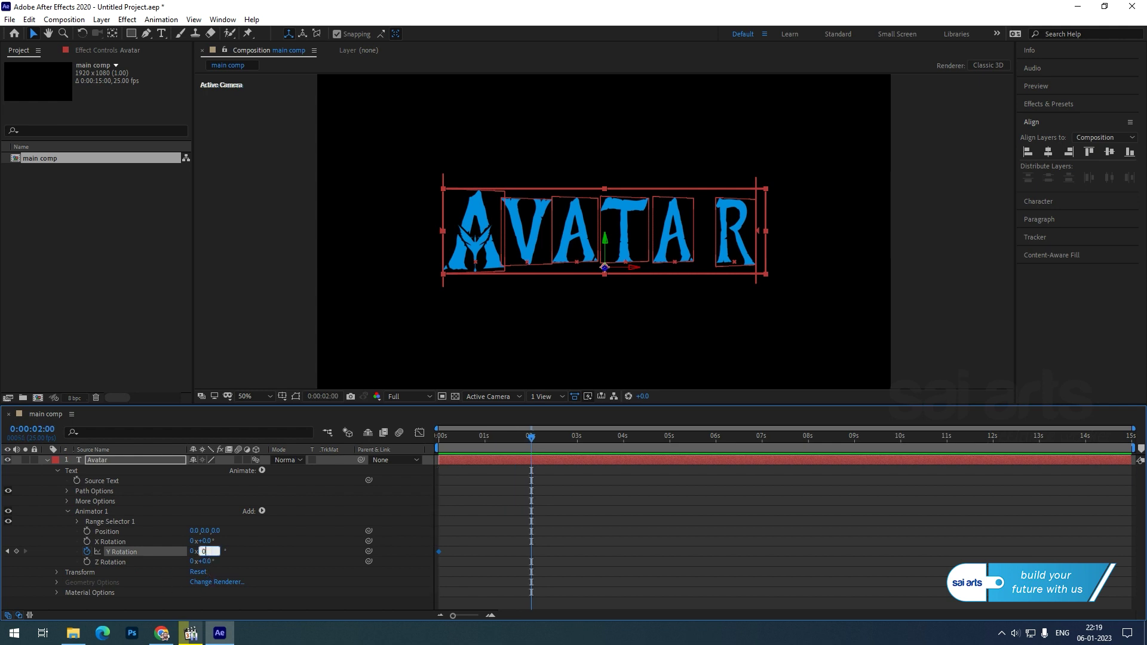
key("Return")
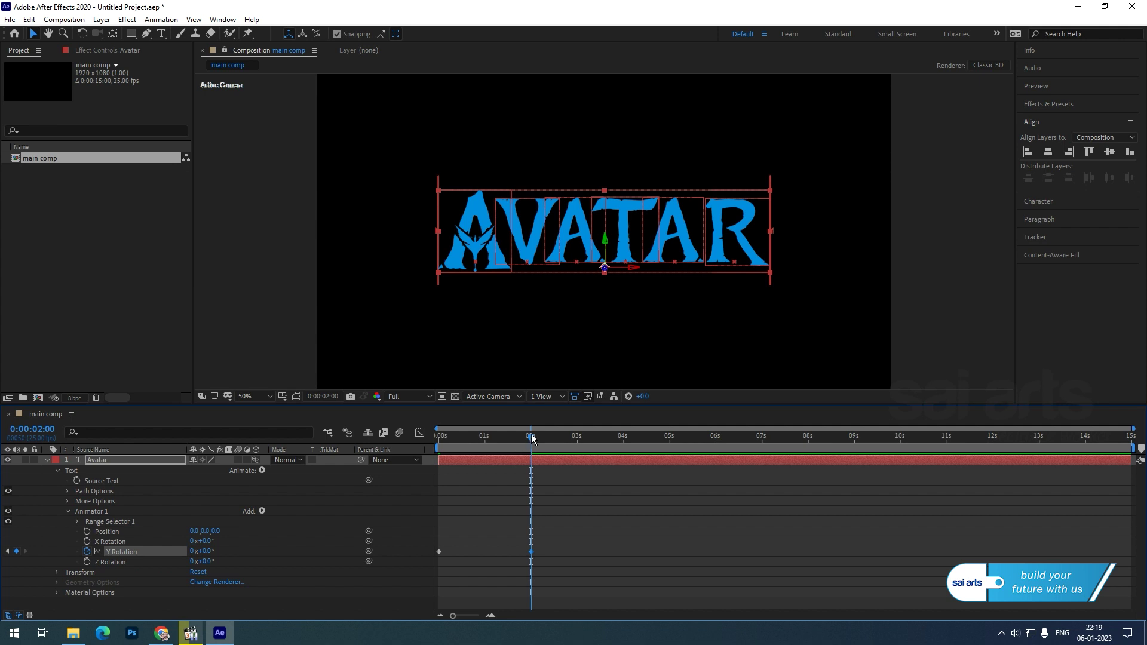
key("Home")
Keyframe the animator Position from its start value at 0 s to depth -300 at 4 s
left_click(87, 531)
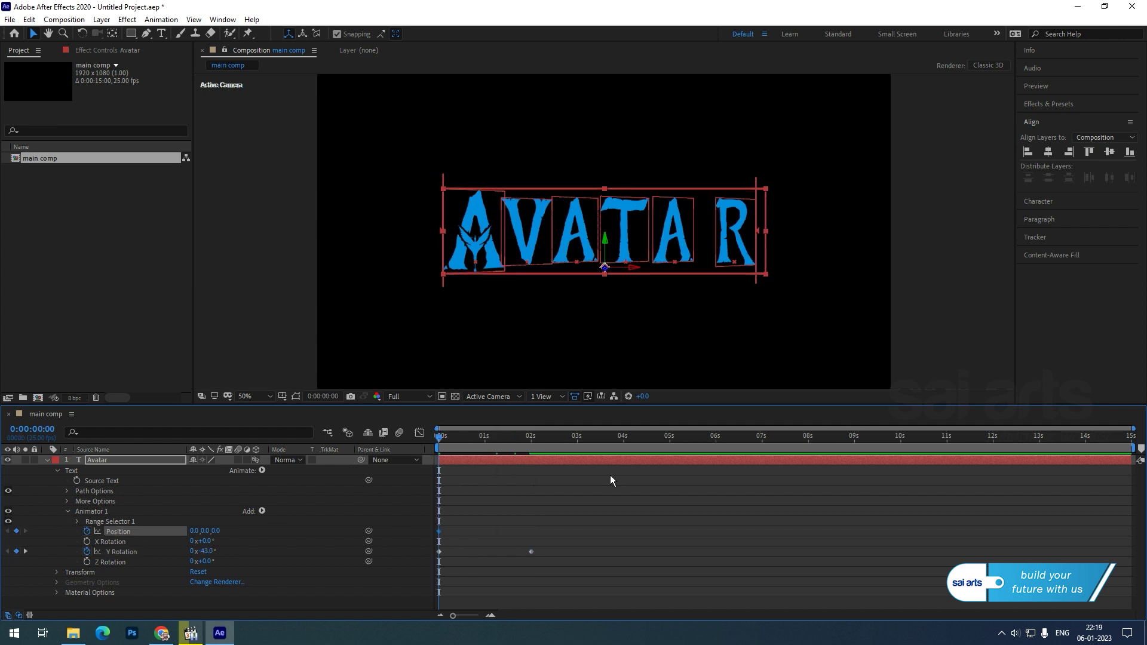
mouse_move(632, 442)
left_mouse_down()
mouse_move(640, 440)
mouse_move(624, 443)
left_mouse_up()
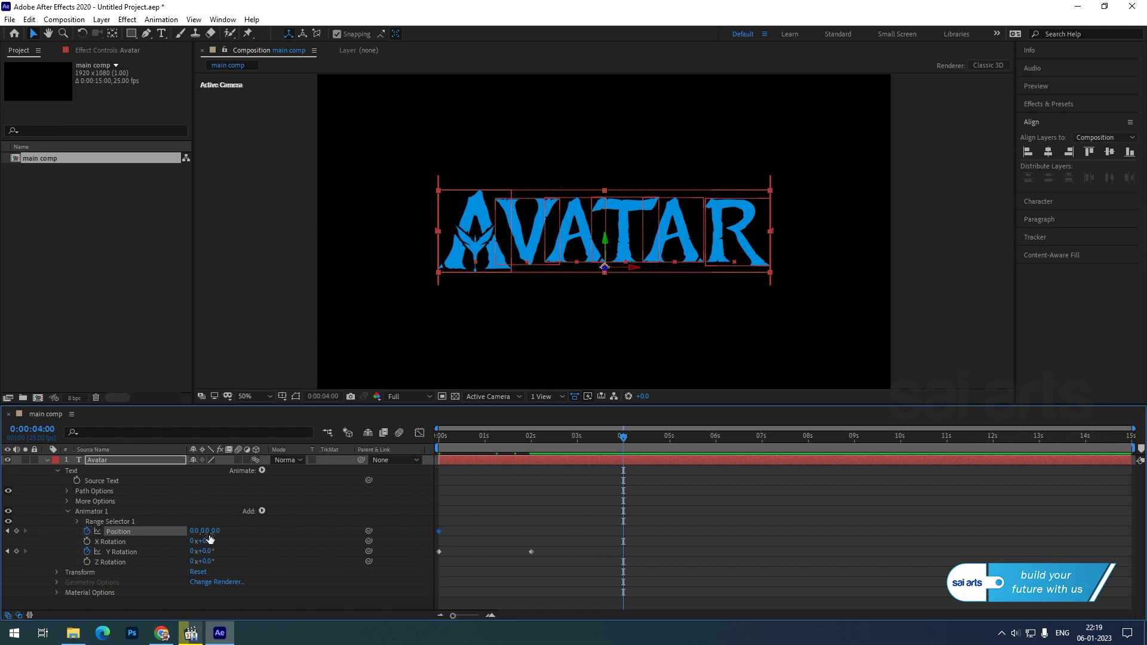
left_click_drag(216, 531, 235, 565)
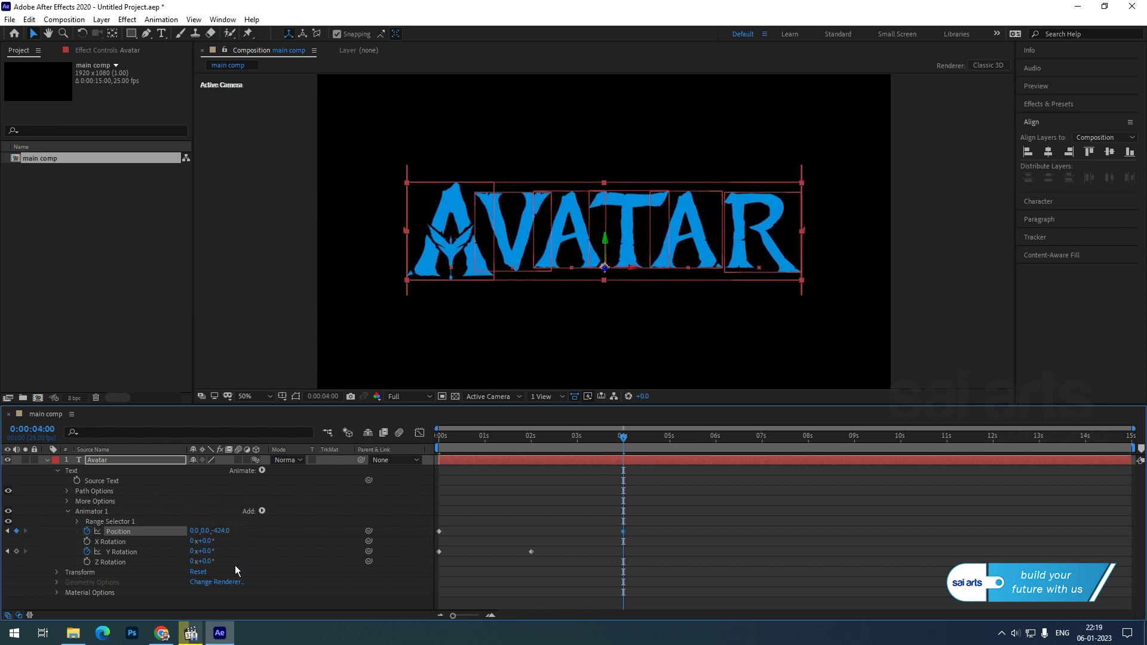
left_click(223, 530)
type("-300")
key("Return")
left_click_drag(546, 449, 440, 450)
Apply Easy Ease to all Position and Y Rotation keyframes and preview the fly-in
left_click(713, 568)
key("space")
left_click_drag(523, 439, 388, 467)
left_click_drag(700, 500, 428, 578)
right_click(439, 553)
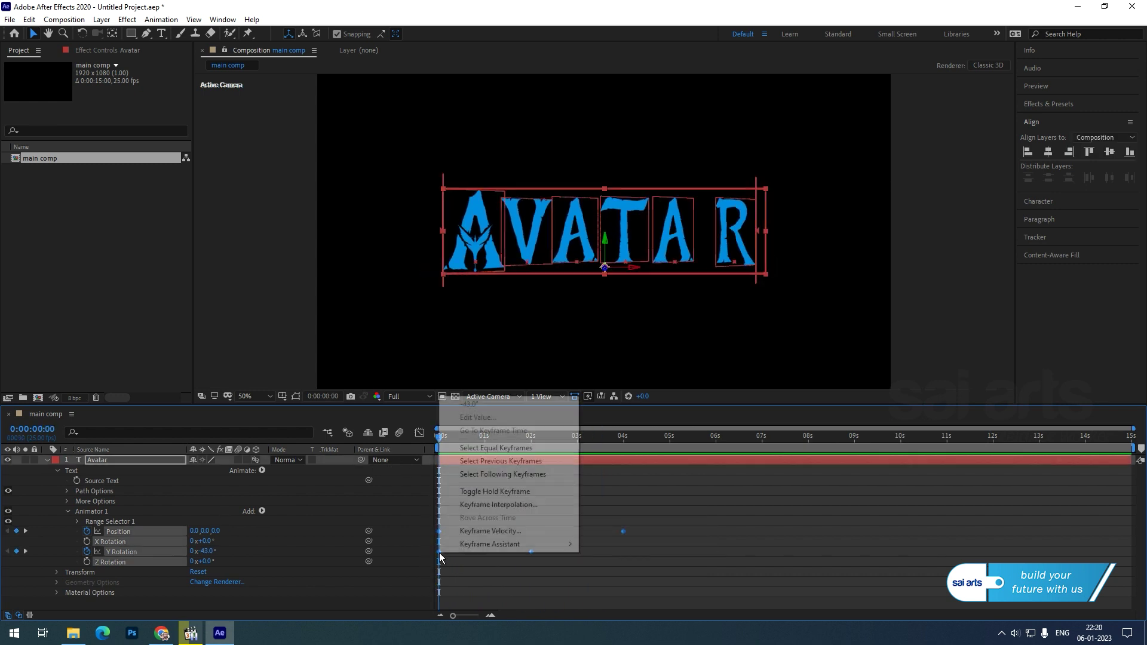
mouse_move(459, 544)
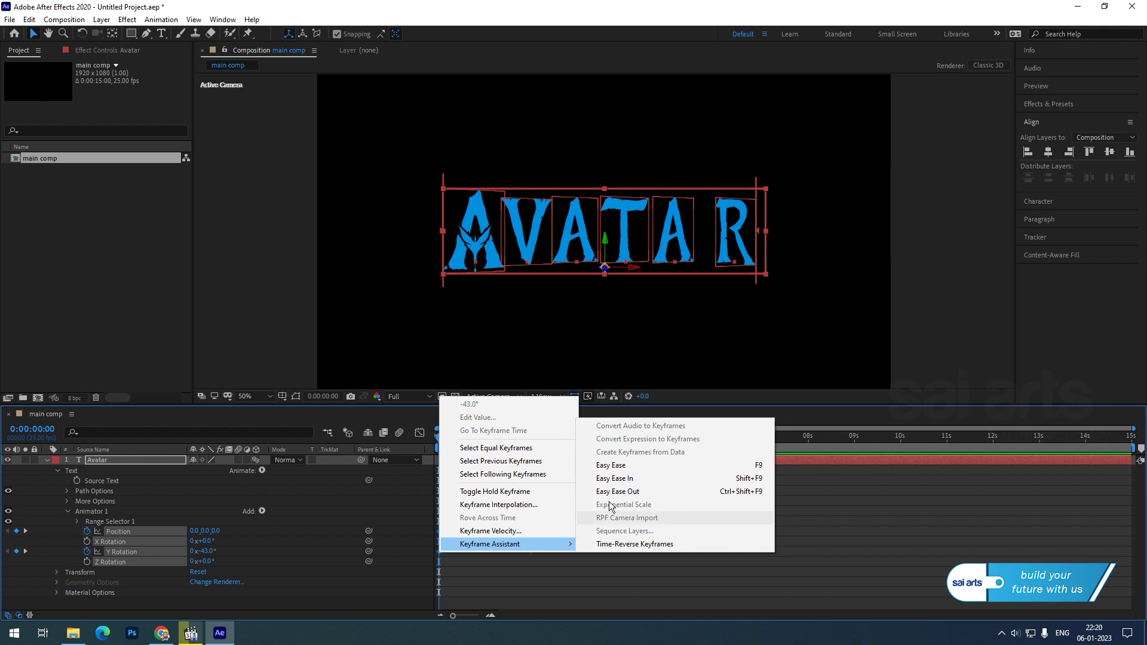
left_click(613, 466)
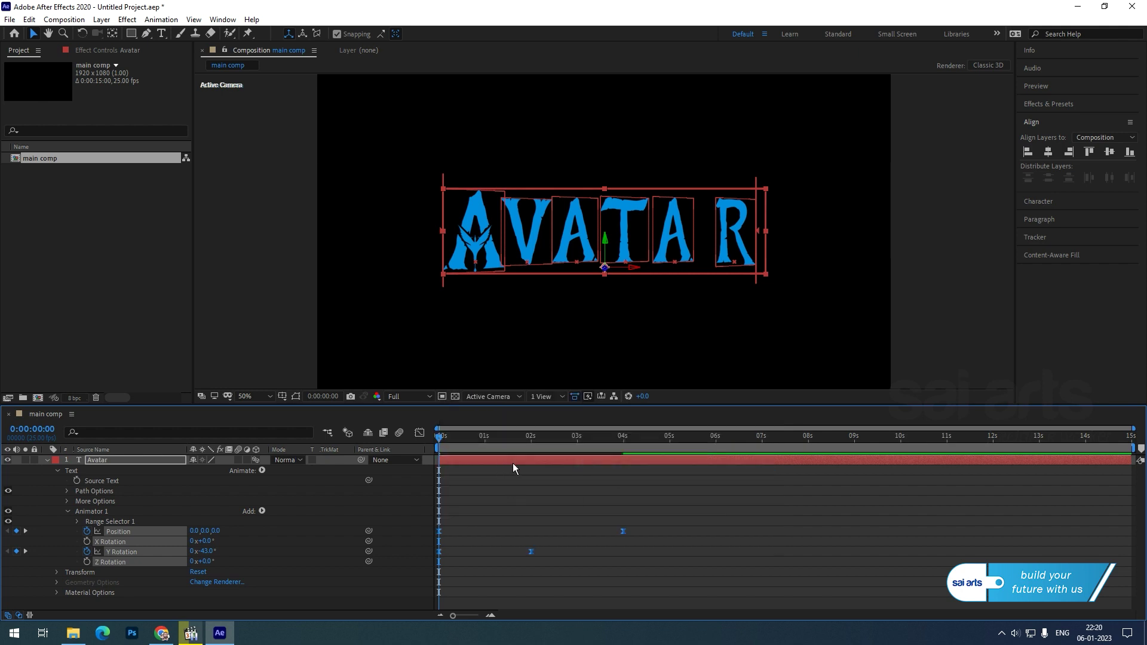
left_click(532, 496)
key("space")
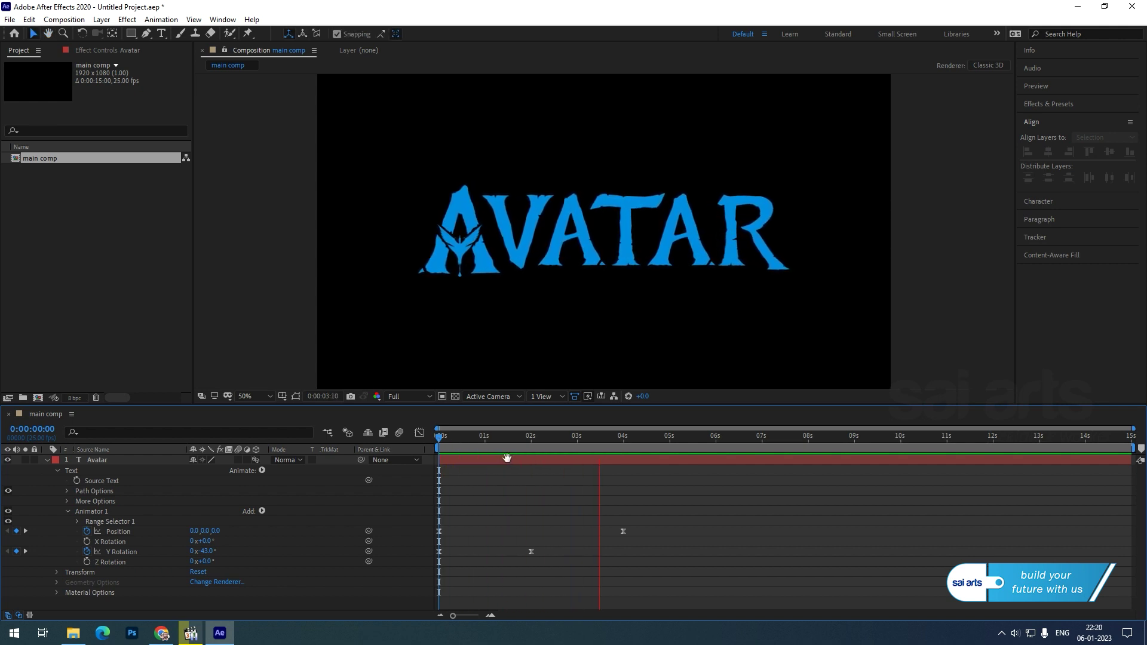
key("space")
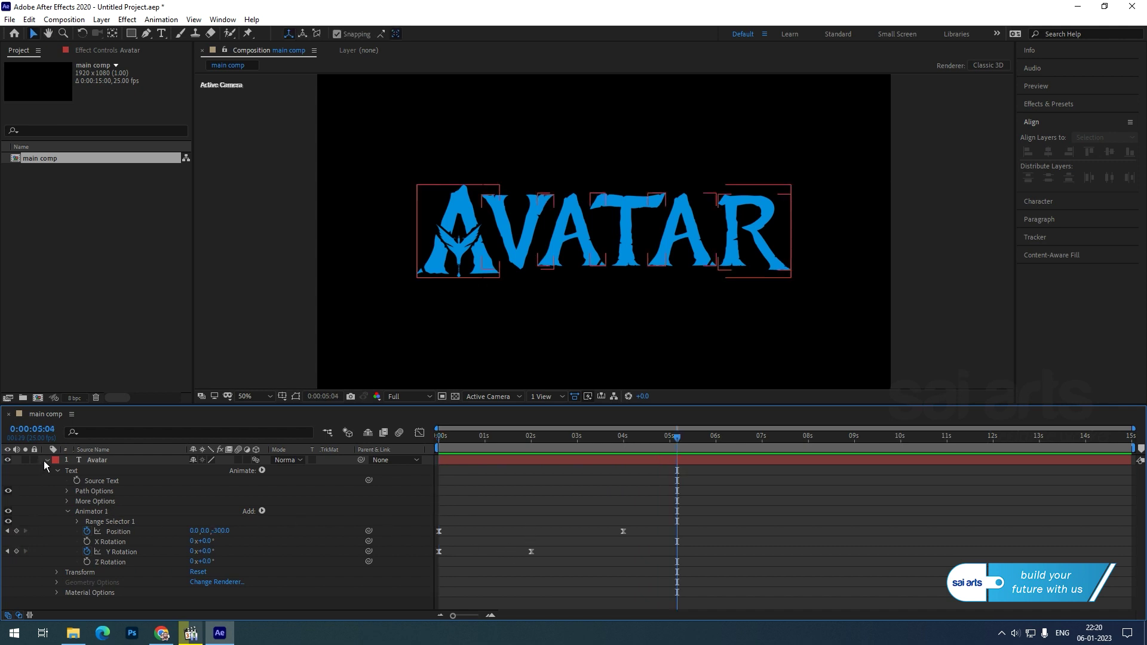
Duplicate the Avatar text layer as Avatar 2, then reselect the original Avatar layer
left_click(46, 461)
left_click(533, 564)
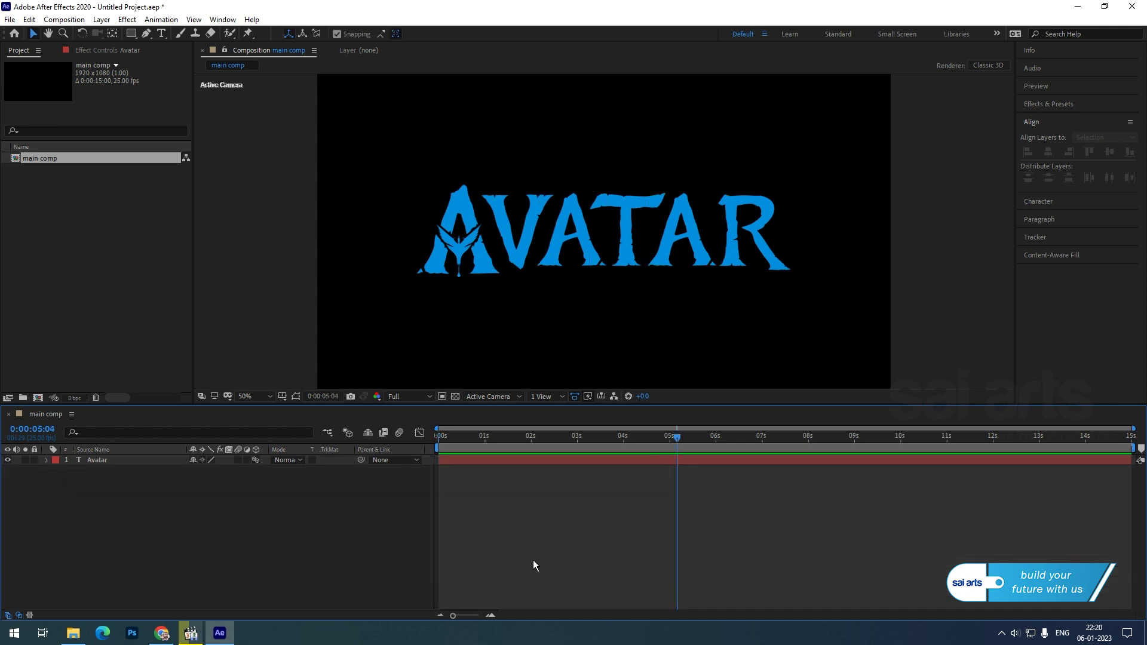
left_click(102, 462)
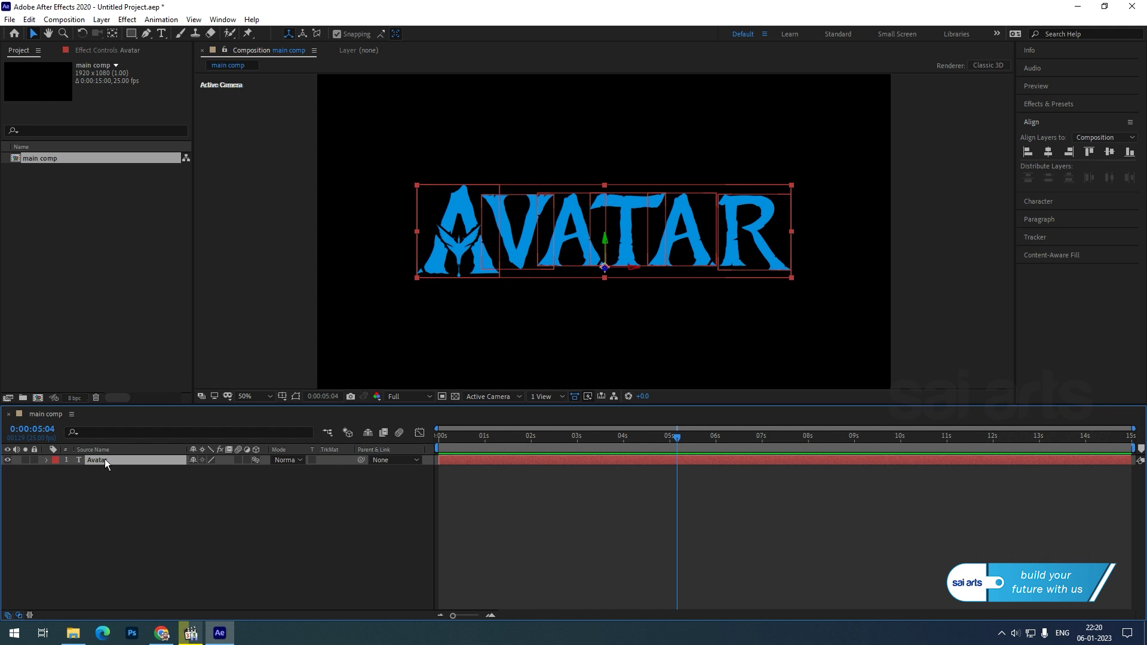
left_click(31, 21)
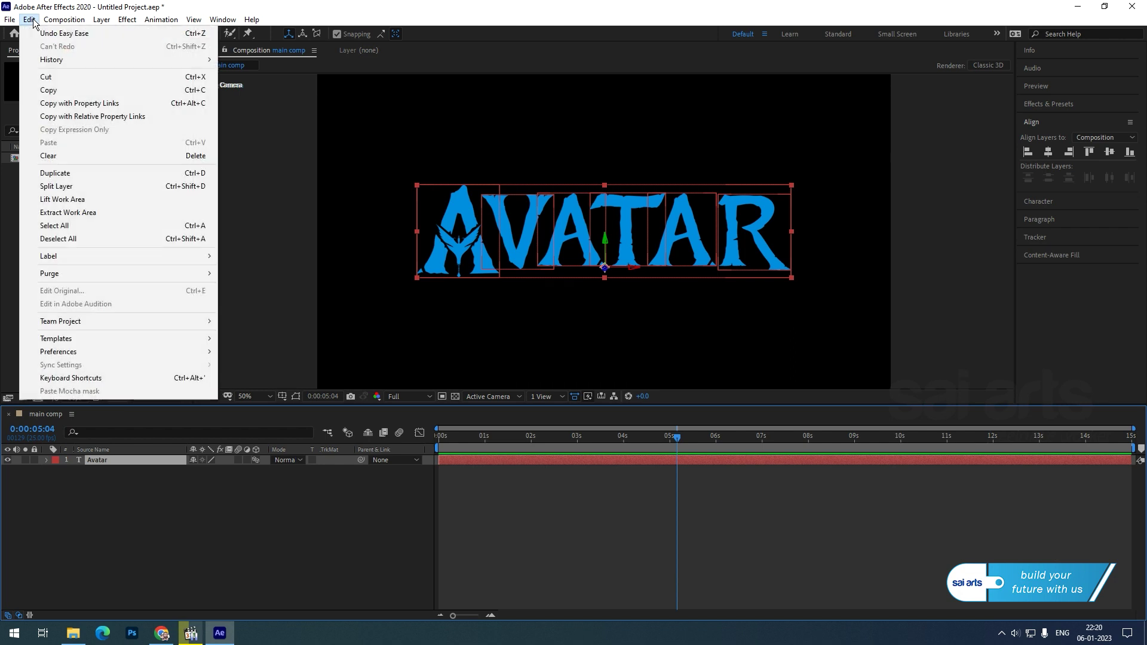
left_click(70, 174)
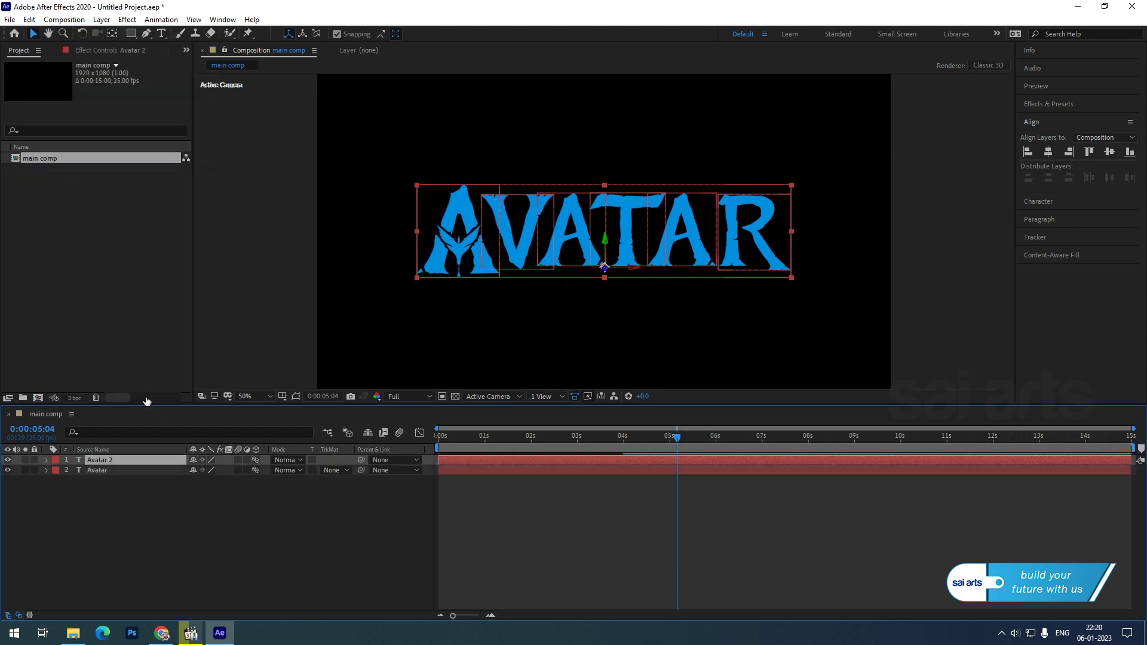
left_click(102, 471)
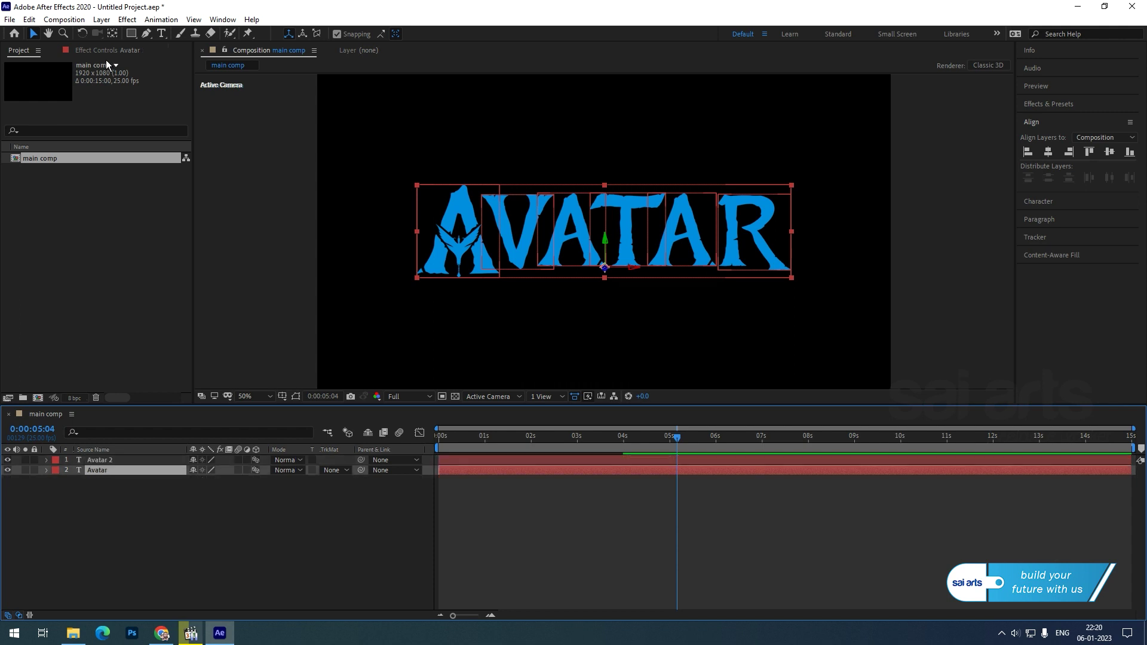
Apply the CC Light Sweep effect to the original Avatar layer
right_click(98, 473)
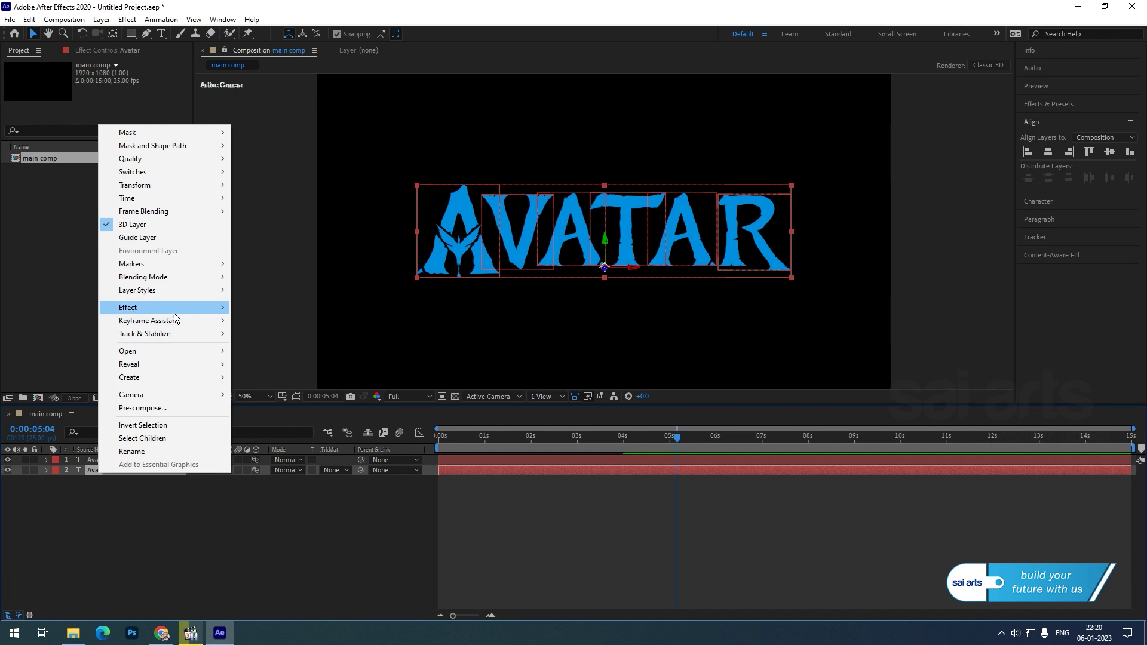
mouse_move(203, 307)
mouse_move(306, 413)
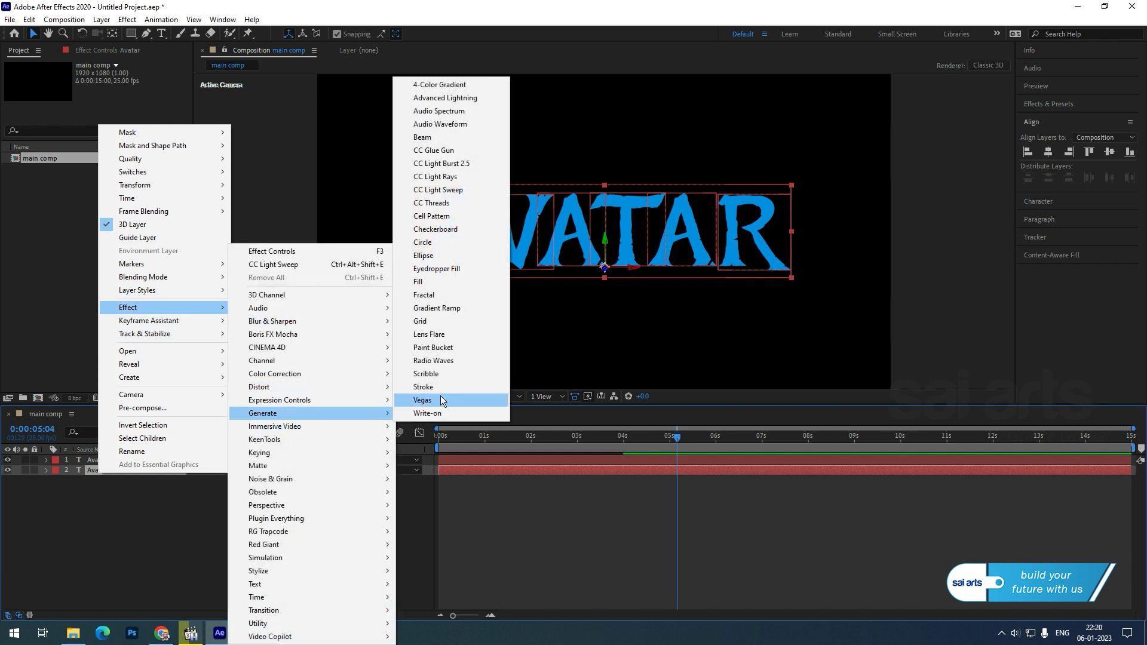
left_click(468, 191)
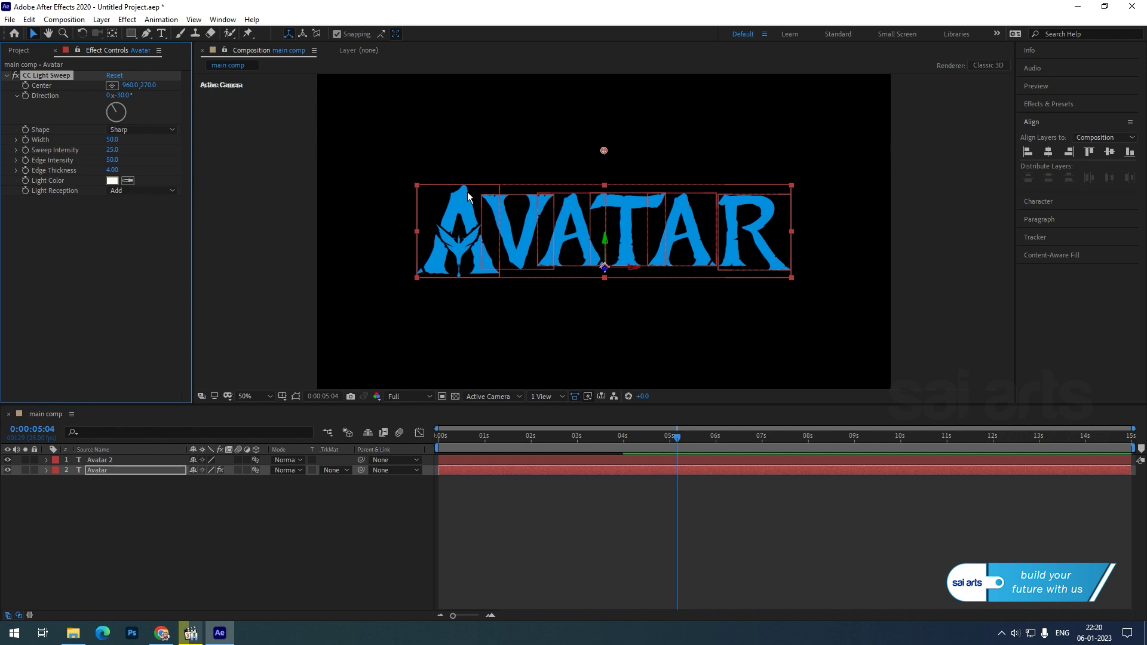
Set the light sweep to direction 74°, intensity 130, centre 956,484 while soloing the layer
left_click(25, 470)
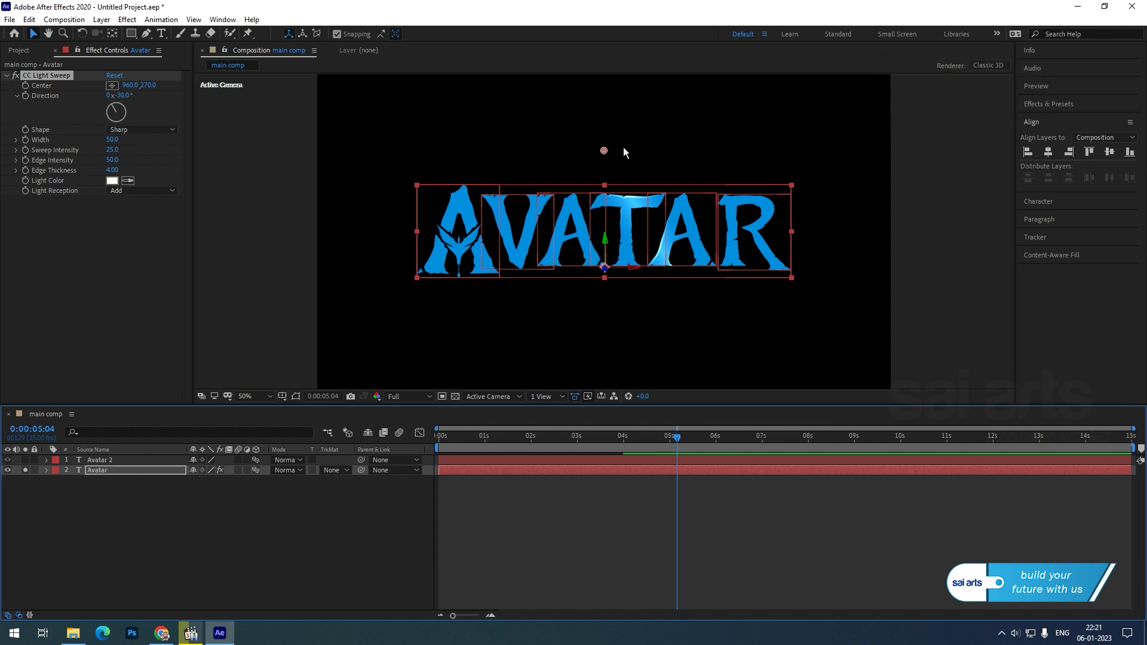
left_click_drag(606, 152, 602, 213)
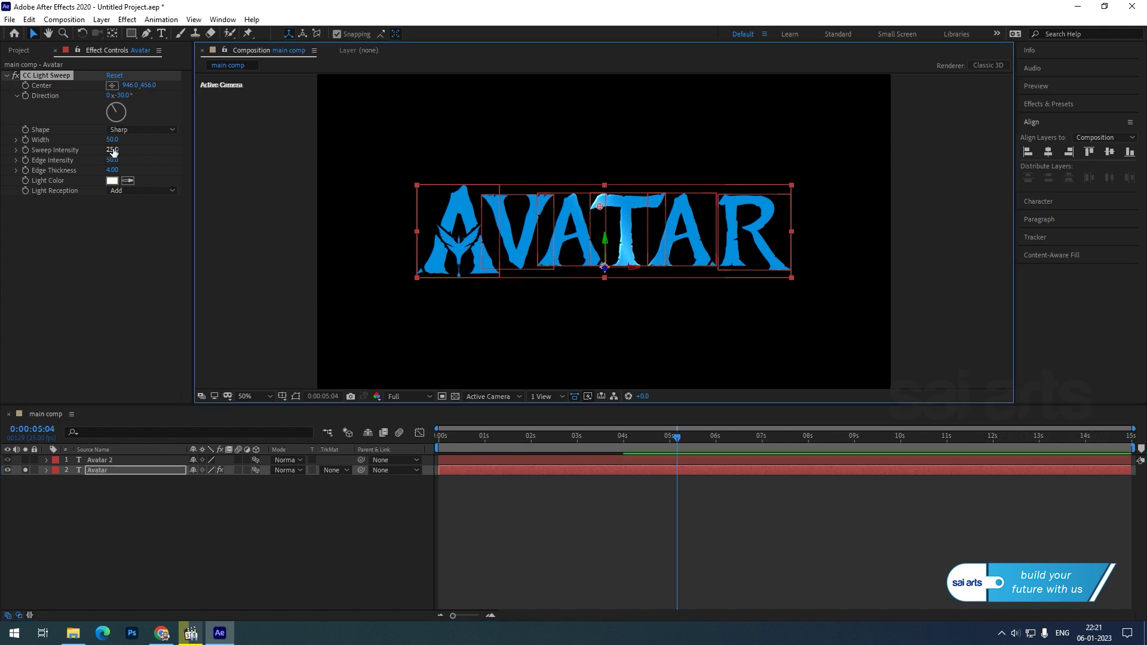
left_click_drag(113, 152, 159, 146)
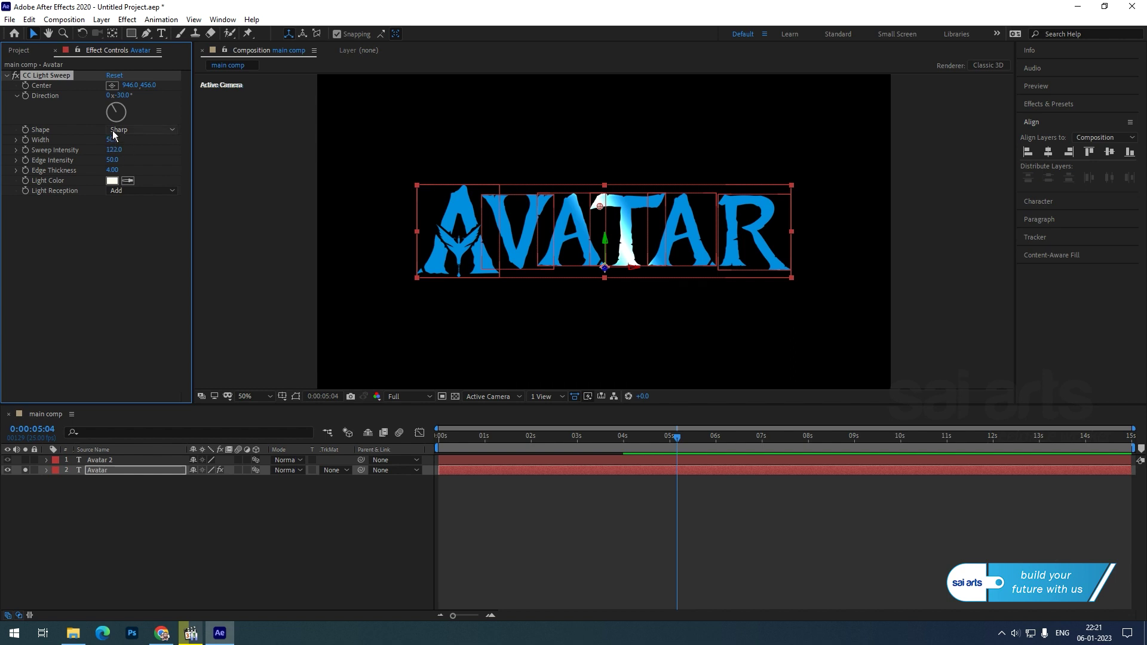
left_click(122, 95)
key("Return")
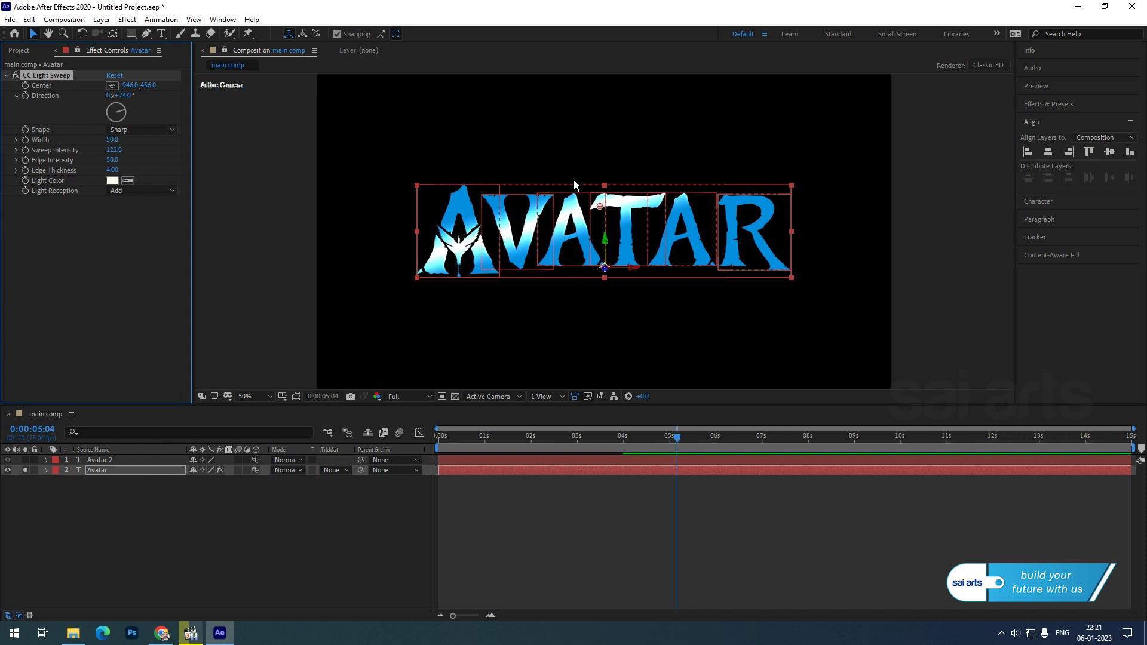
left_click_drag(600, 207, 602, 214)
left_click_drag(115, 156, 120, 151)
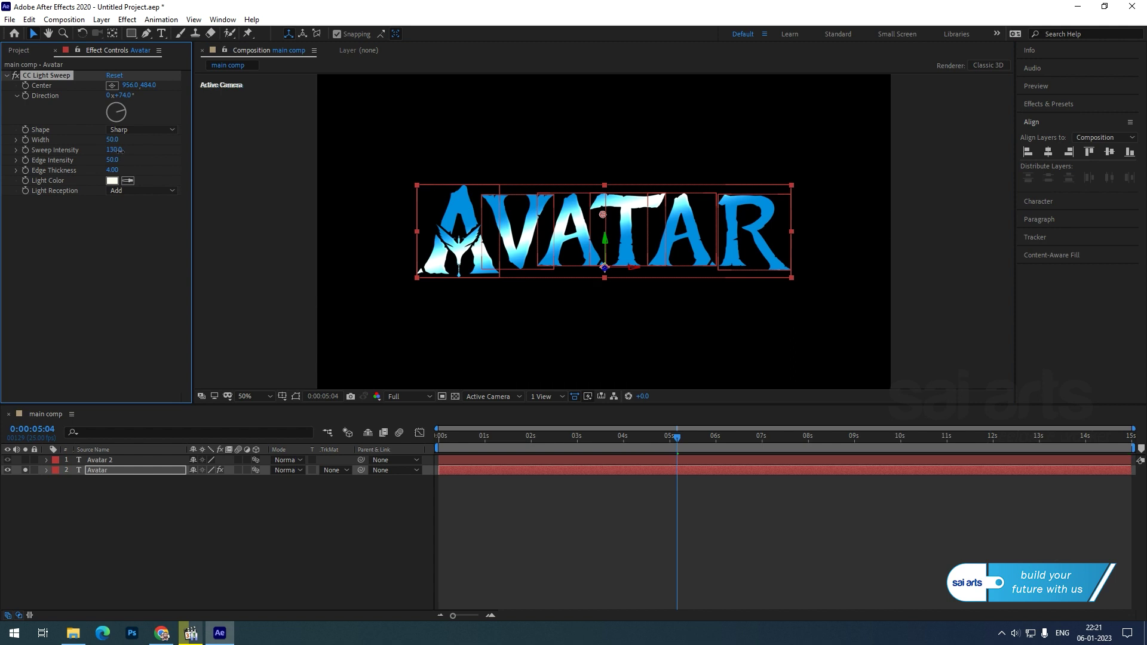
left_click(23, 470)
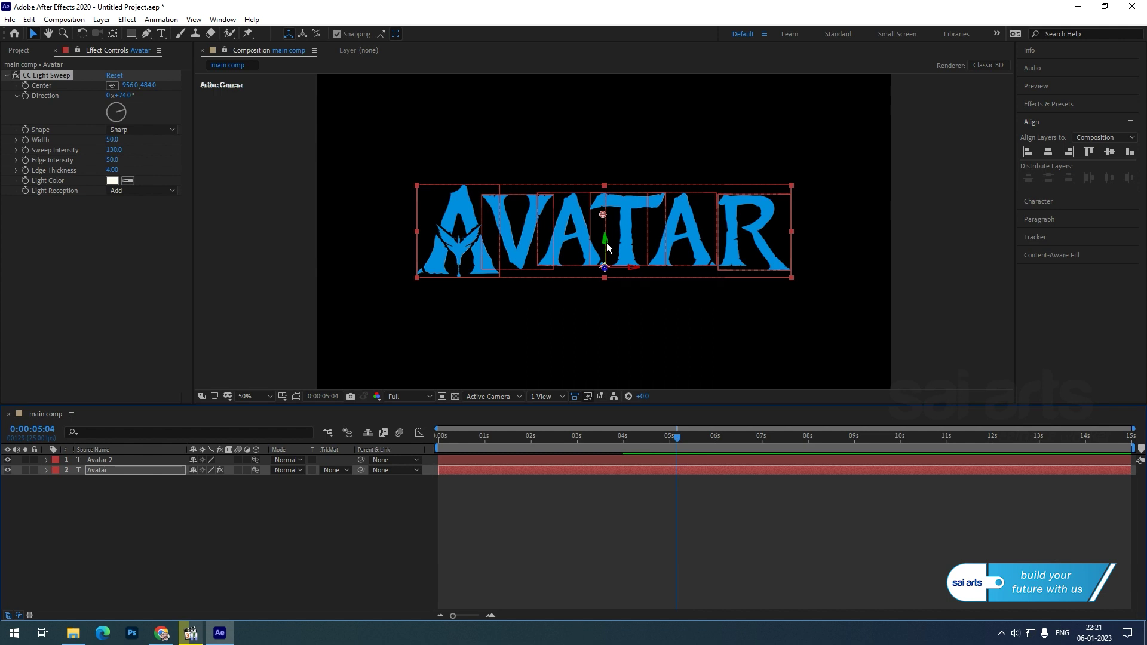
left_click(103, 472)
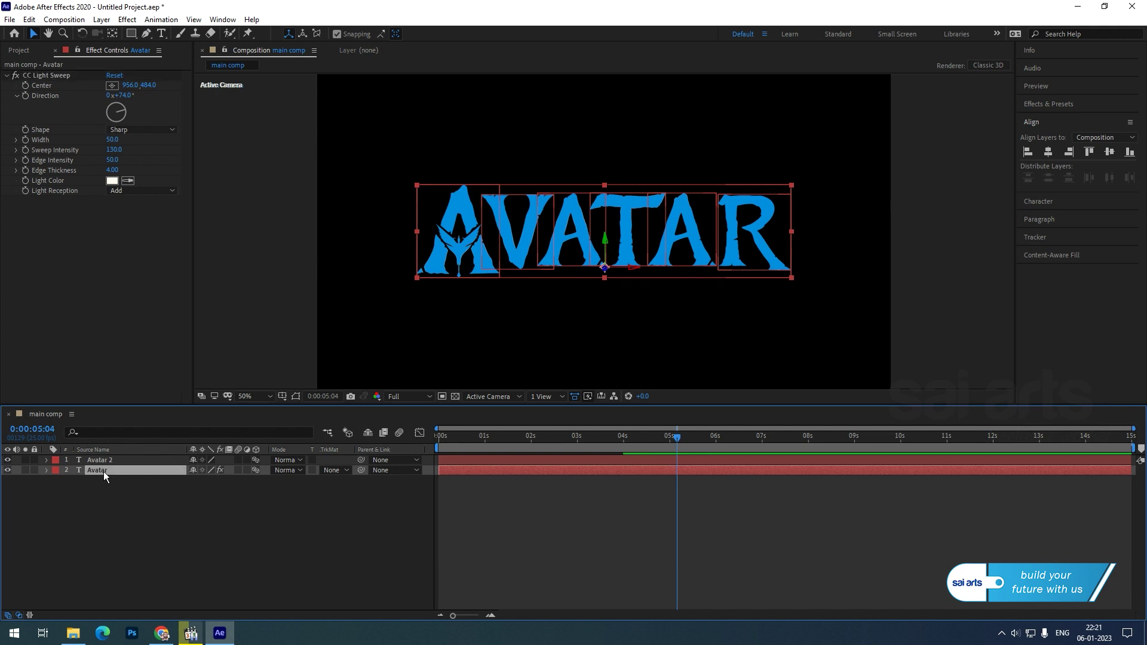
key("Return")
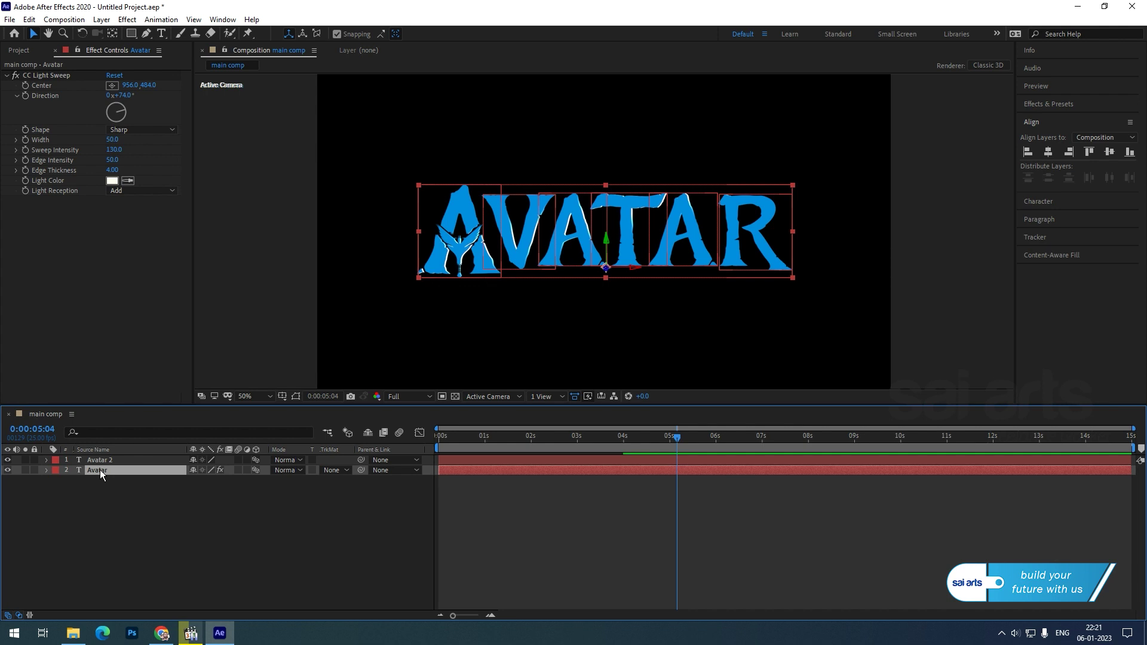
Duplicate the lit layer as Avatar 3 and set its sweep direction to -76°
left_click(28, 19)
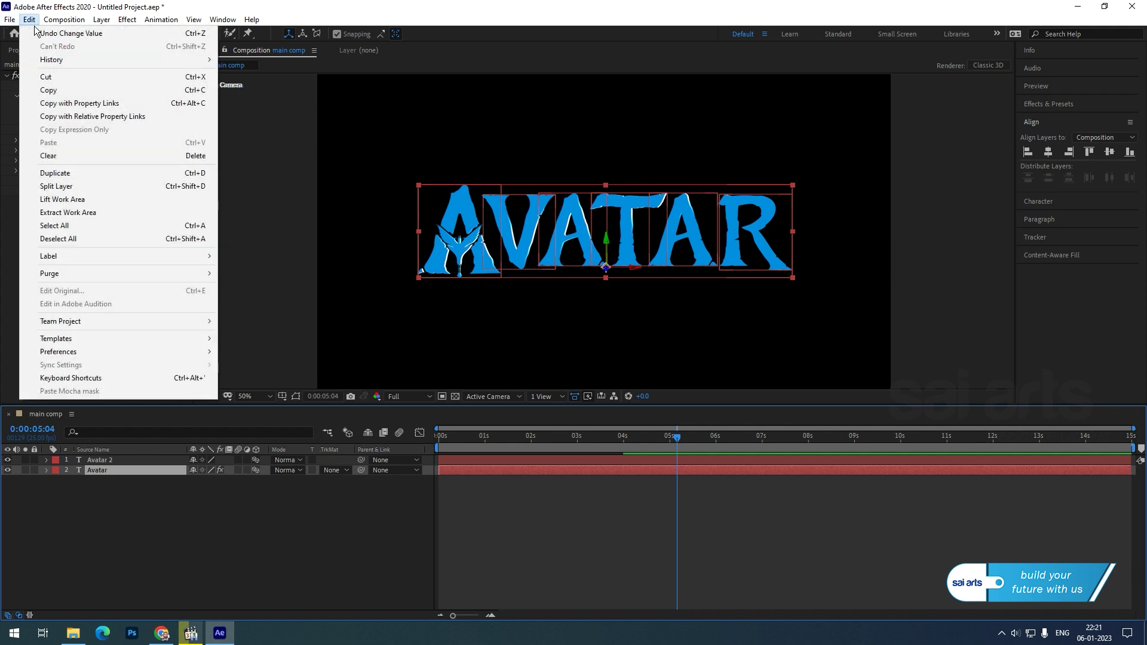
left_click(67, 173)
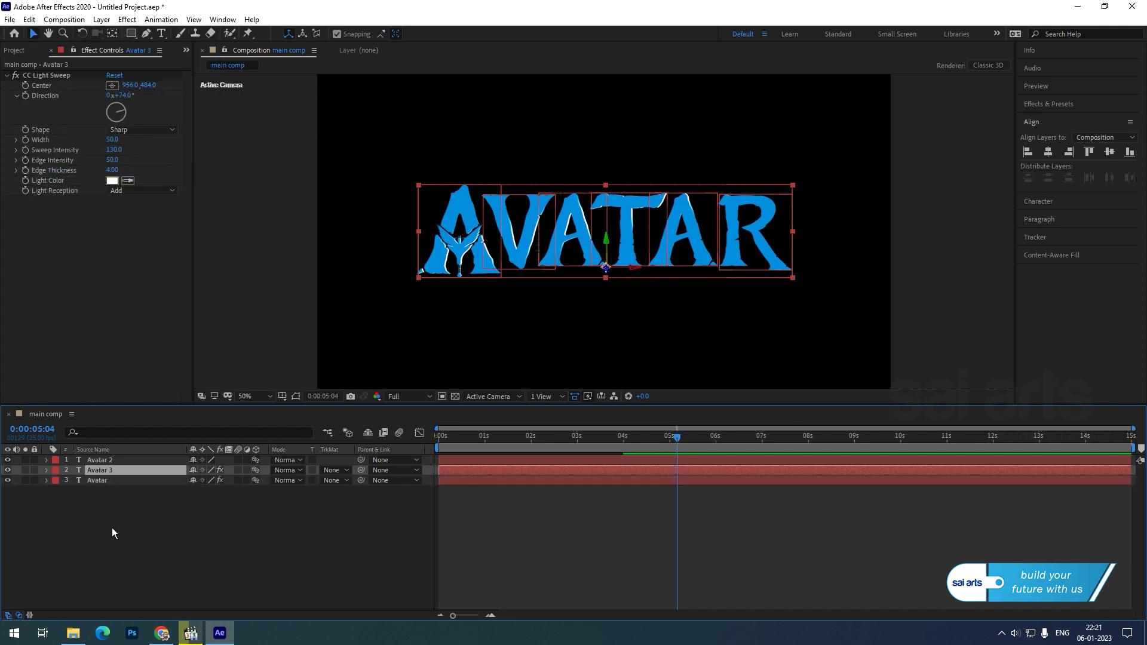
left_click(26, 471)
left_click(123, 95)
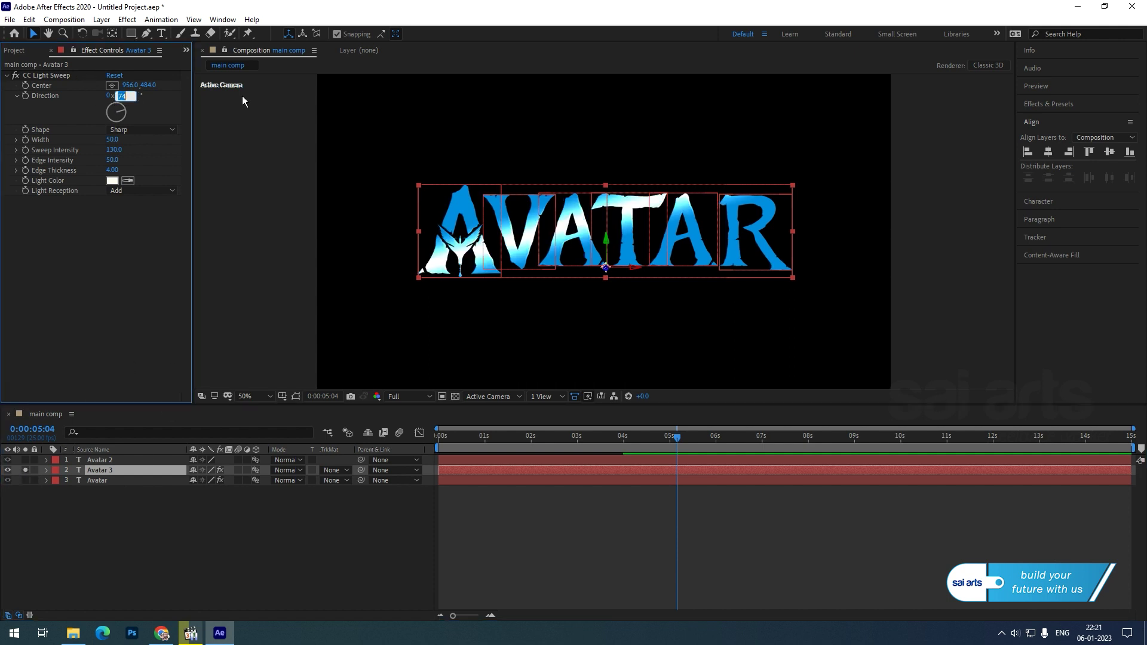
type("-76")
key("Return")
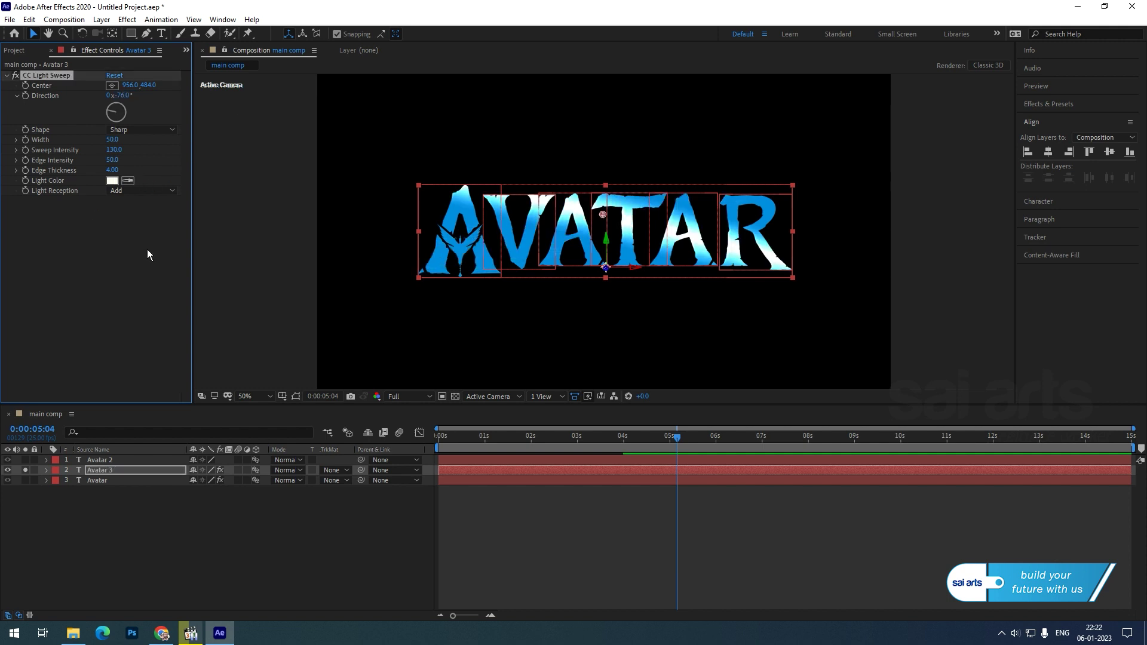
left_click(25, 471)
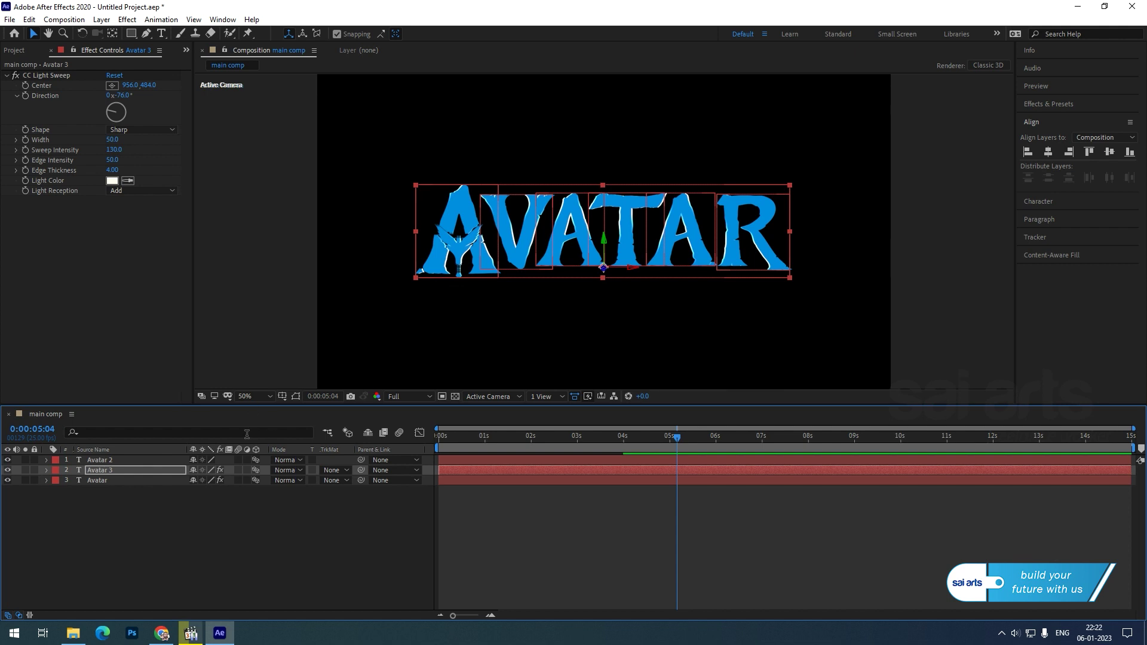
Move the original Avatar layer's sweep centre down to 956,510
left_click(94, 478)
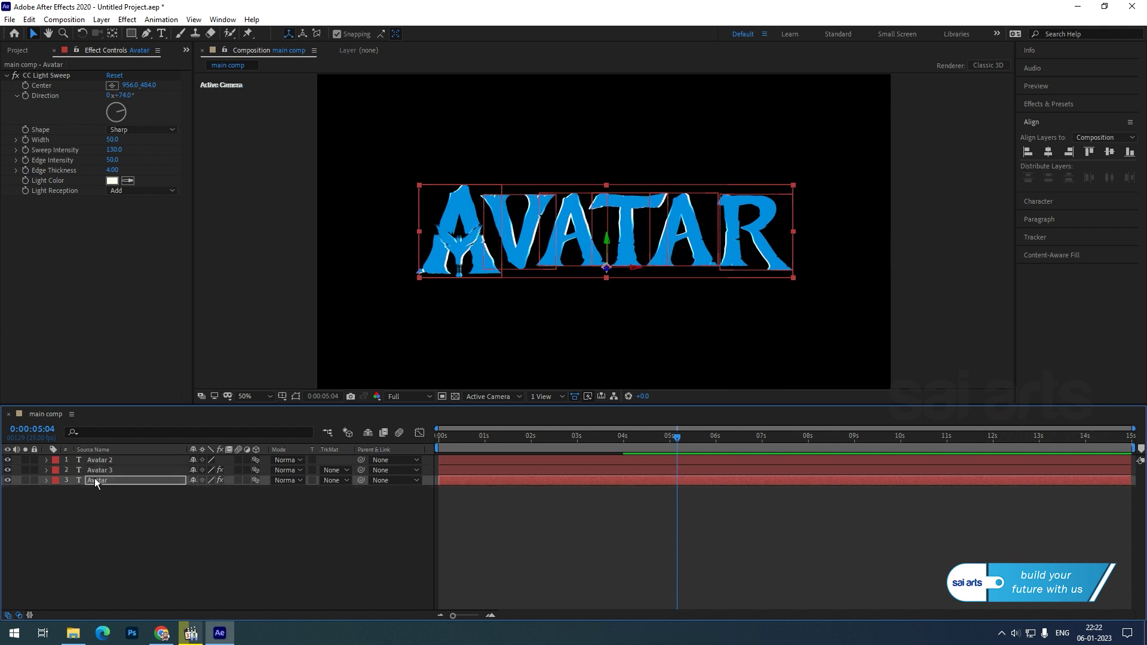
left_click(115, 150)
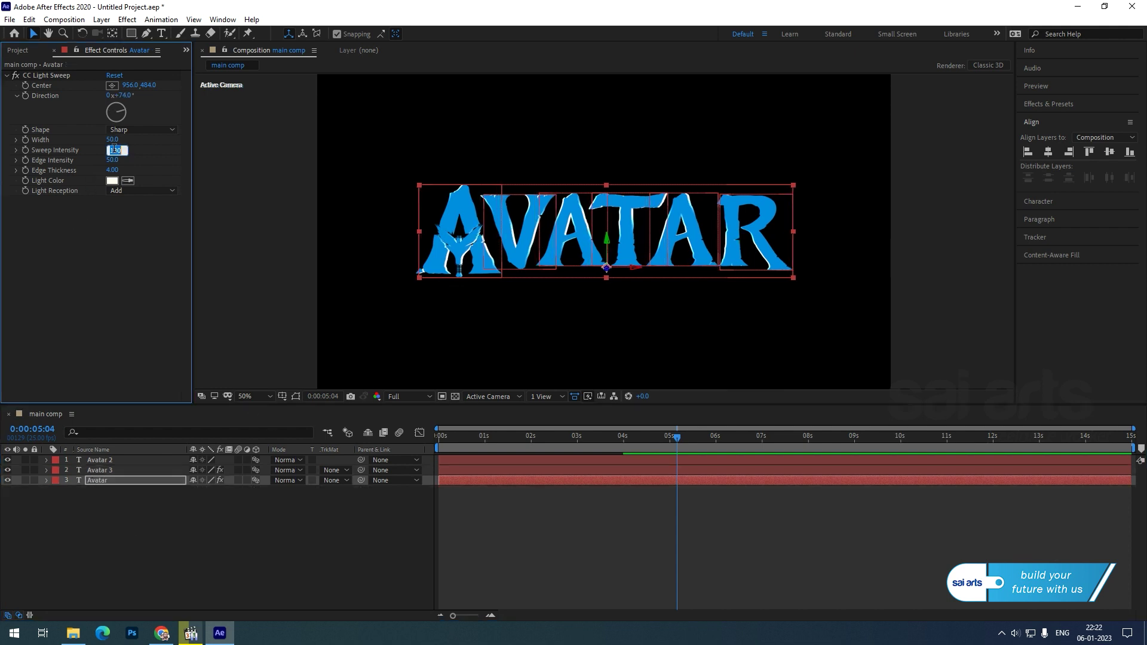
left_click(41, 77)
left_click_drag(605, 213, 605, 222)
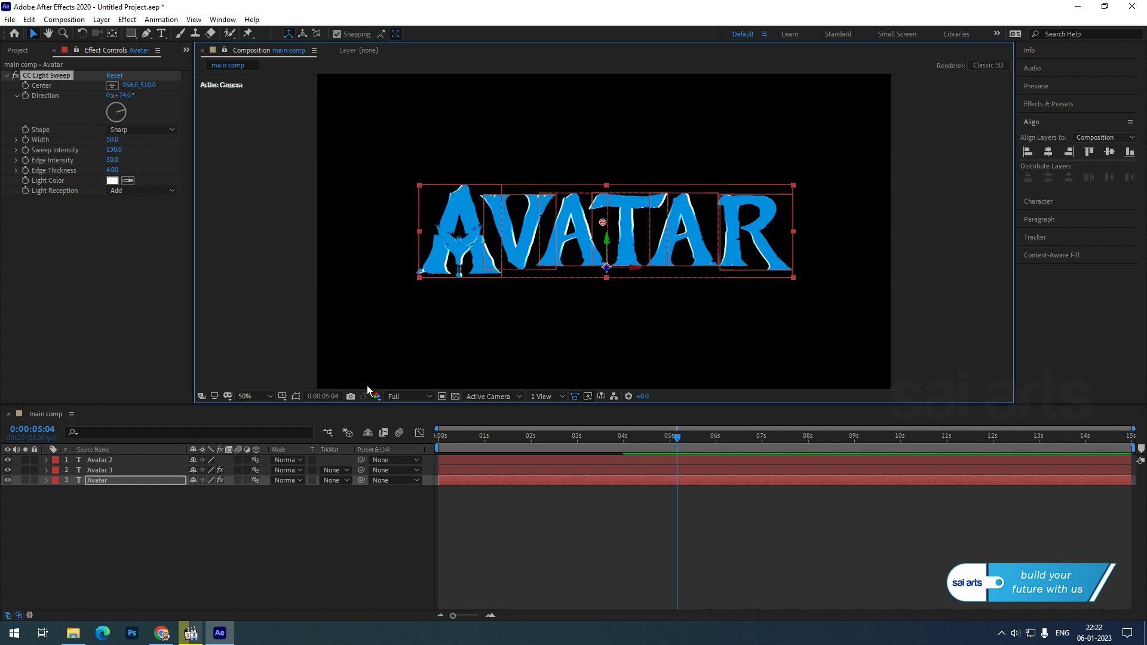
left_click(930, 209)
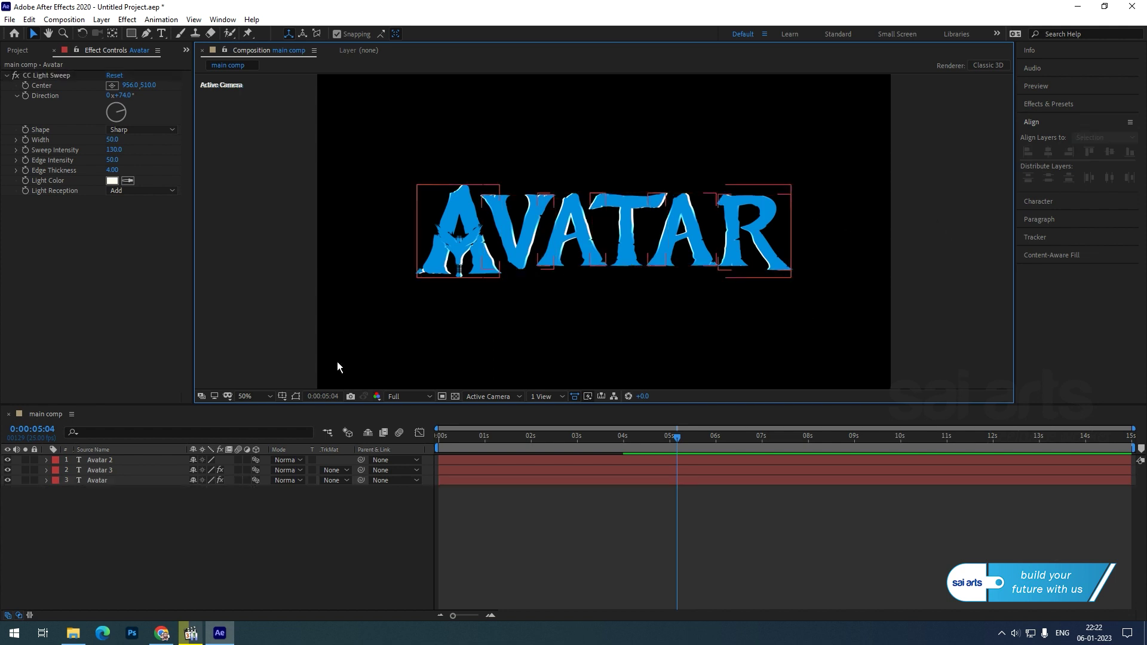
Toggle Avatar 3's visibility off and on to compare the look
left_click(105, 474)
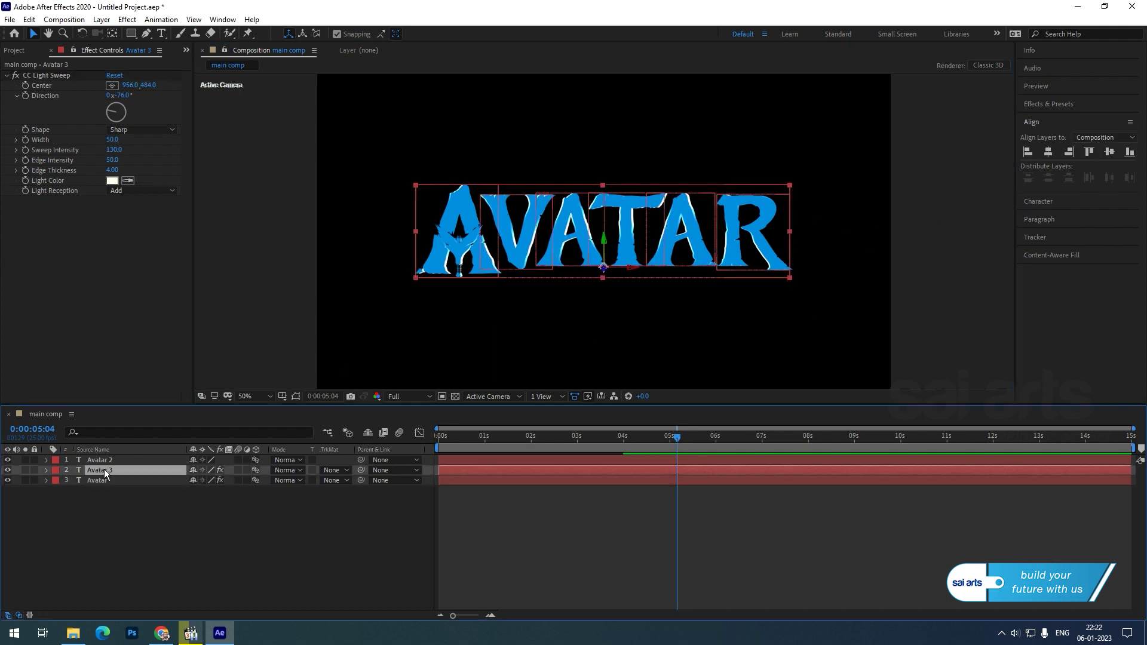
left_click(7, 470)
left_click(7, 471)
left_click(7, 470)
left_click(7, 470)
Draw a rectangular Mask 1 on Avatar 3 covering the right part of the title
left_click(135, 33)
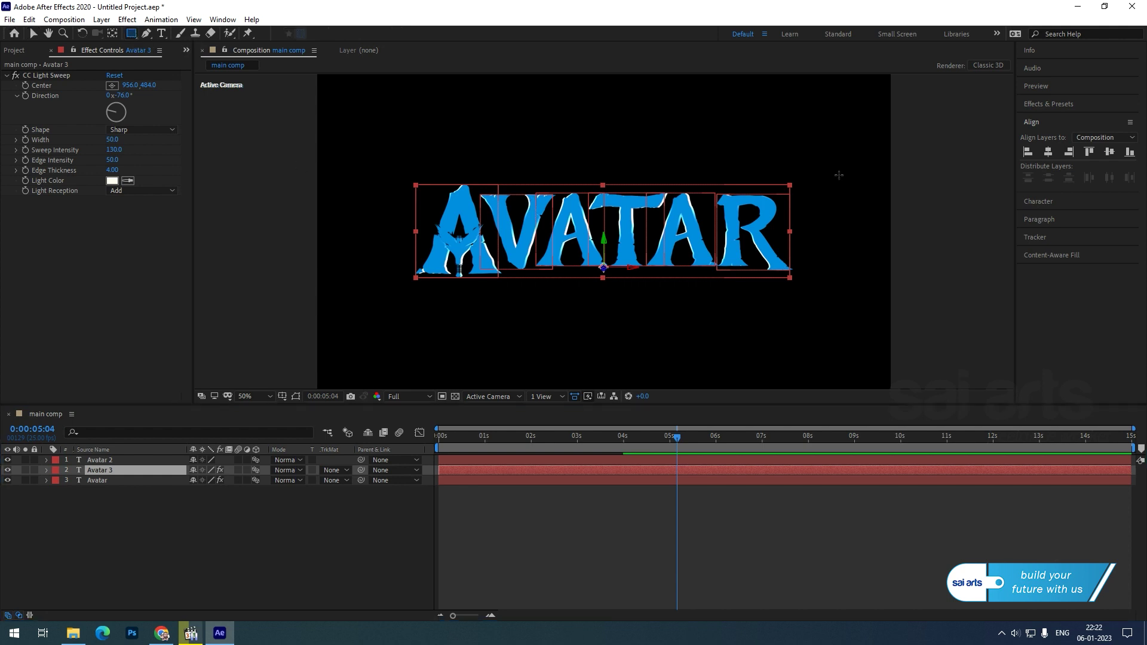
mouse_move(942, 142)
left_mouse_down()
mouse_move(616, 290)
mouse_move(625, 288)
left_mouse_up()
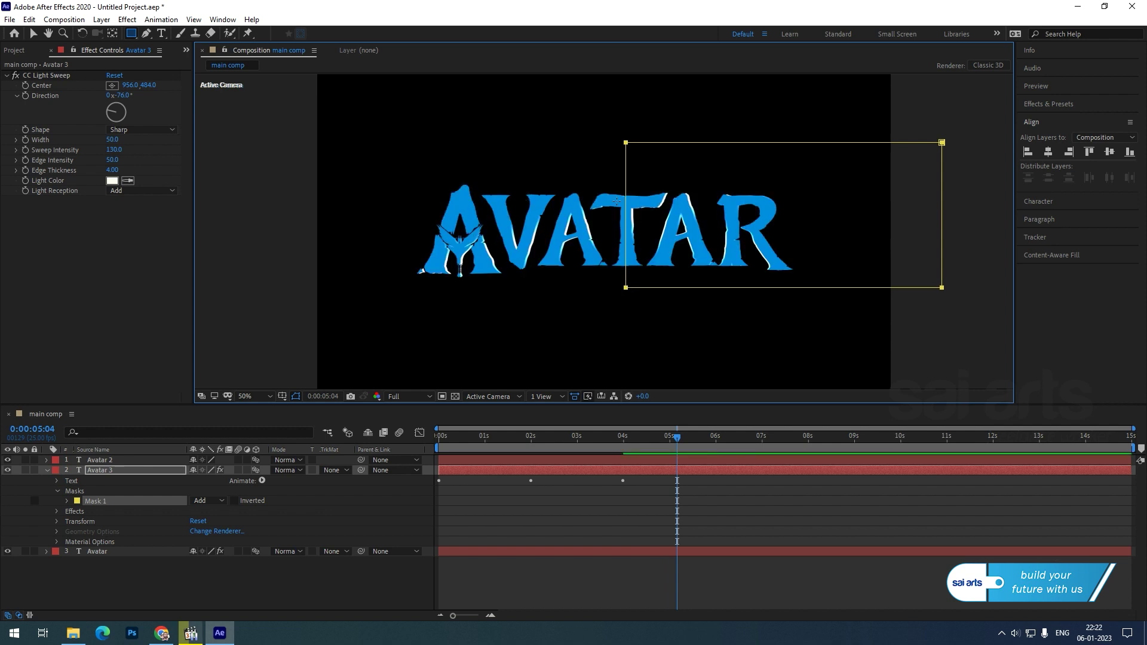
left_click(66, 501)
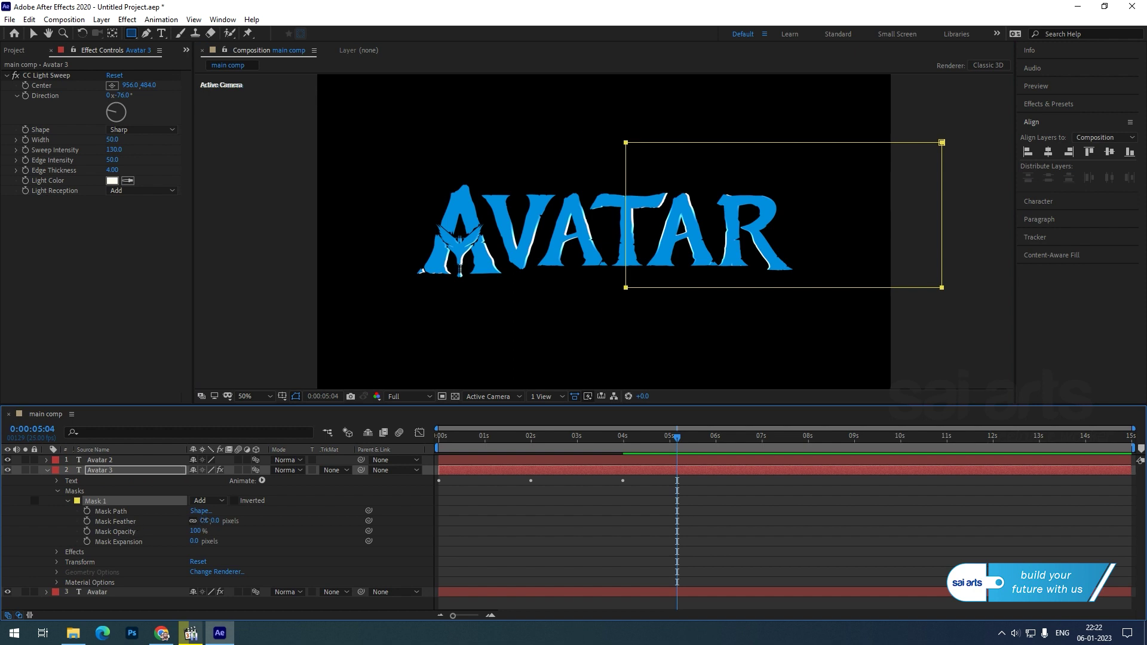
left_click(47, 471)
Preview the light sweep from the start, park at 0:00:01:12 and select Avatar 2
left_click(98, 493)
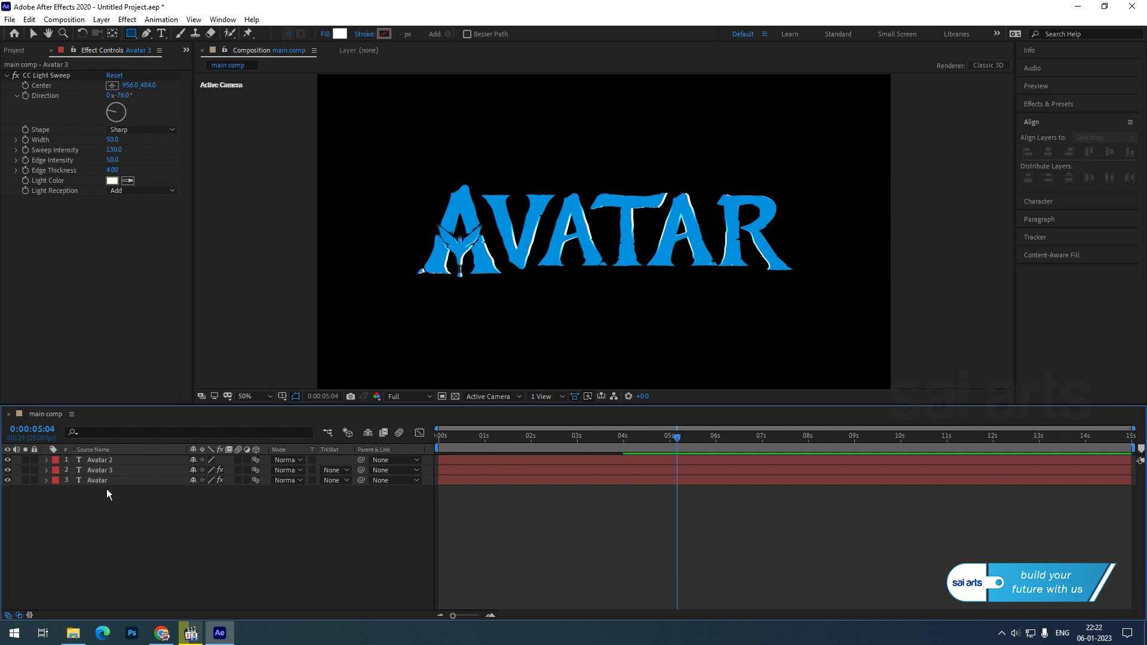
left_click(440, 438)
key("space")
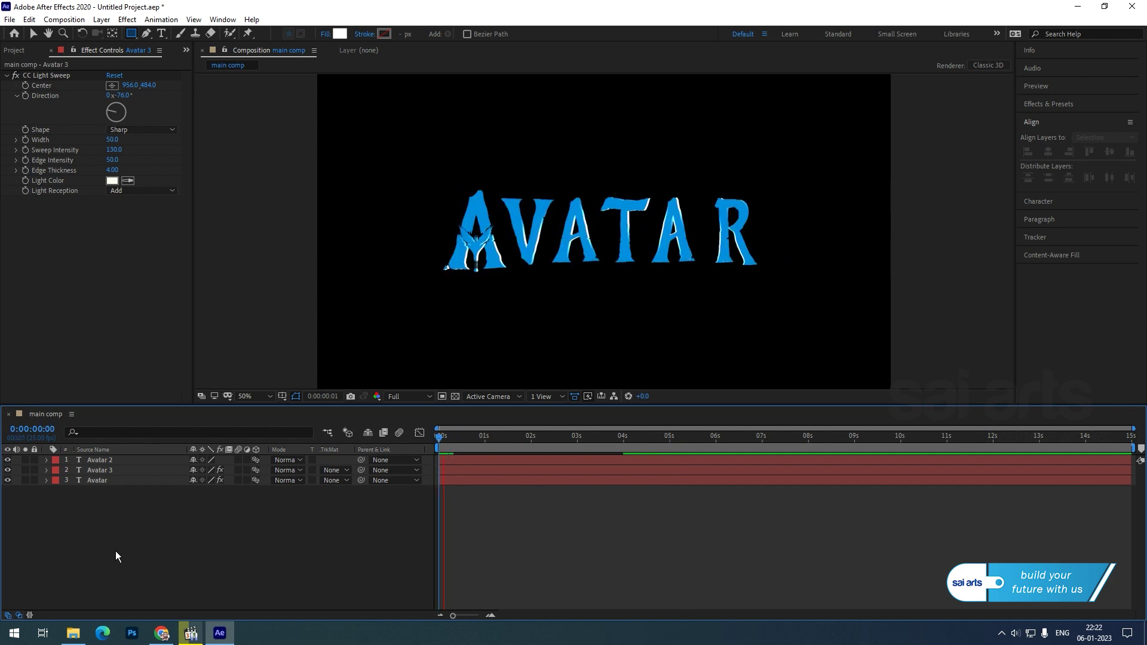
key("space")
left_click_drag(453, 443, 507, 444)
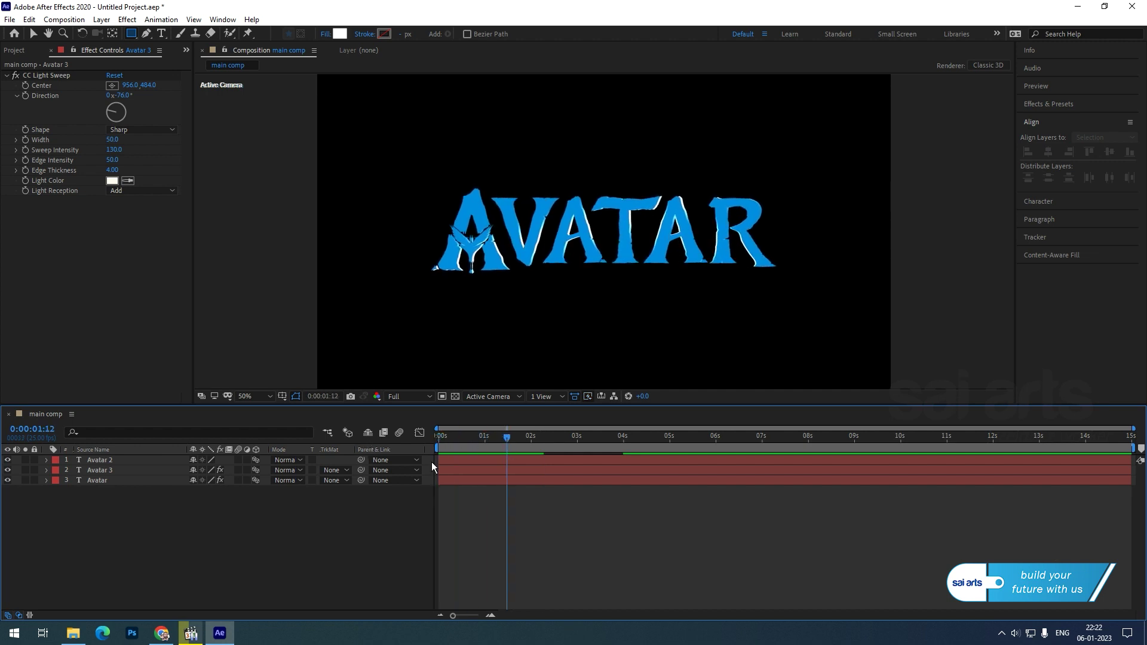
left_click(95, 461)
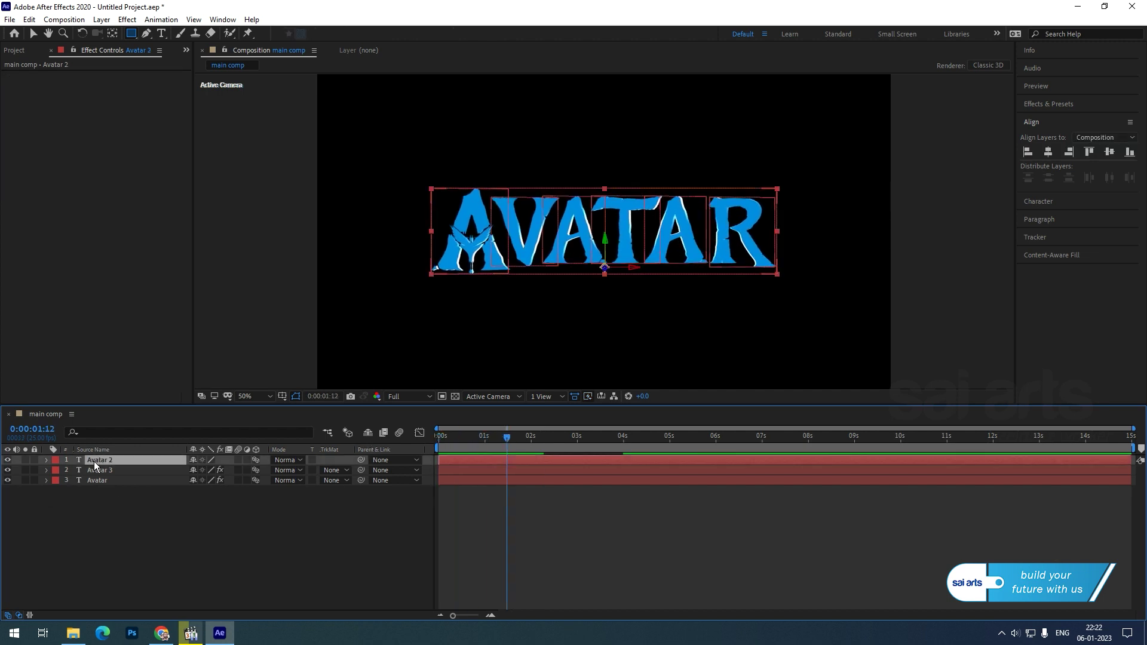
Add CC Light Sweep to Avatar 2, centre it on the letters and set Direction to 90°
right_click(108, 460)
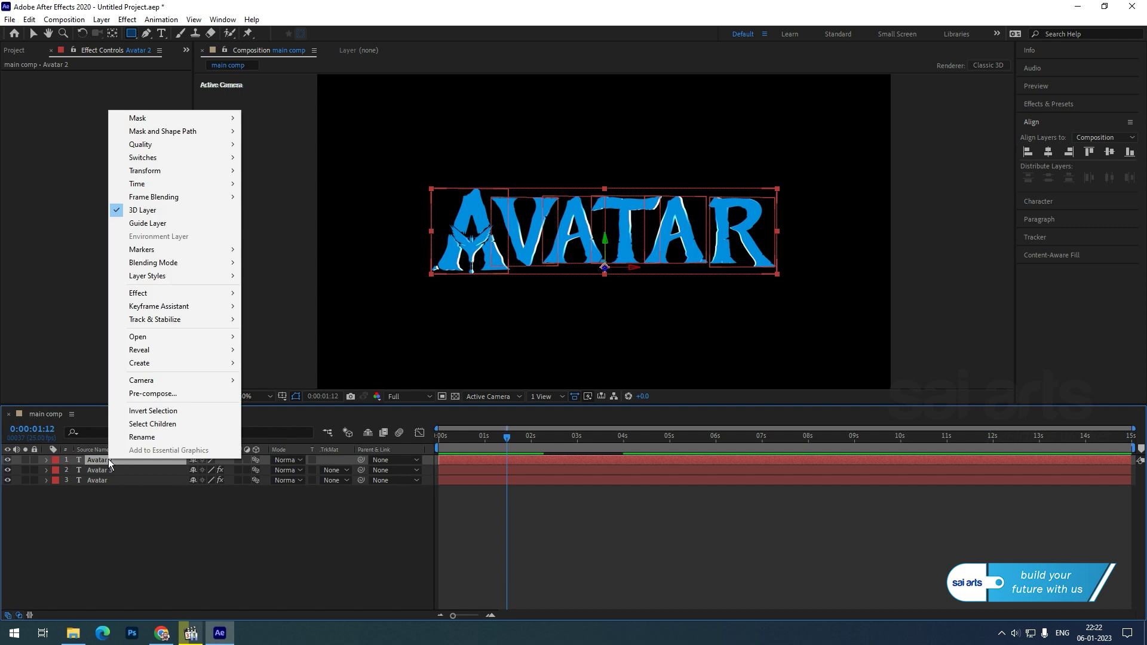
mouse_move(178, 294)
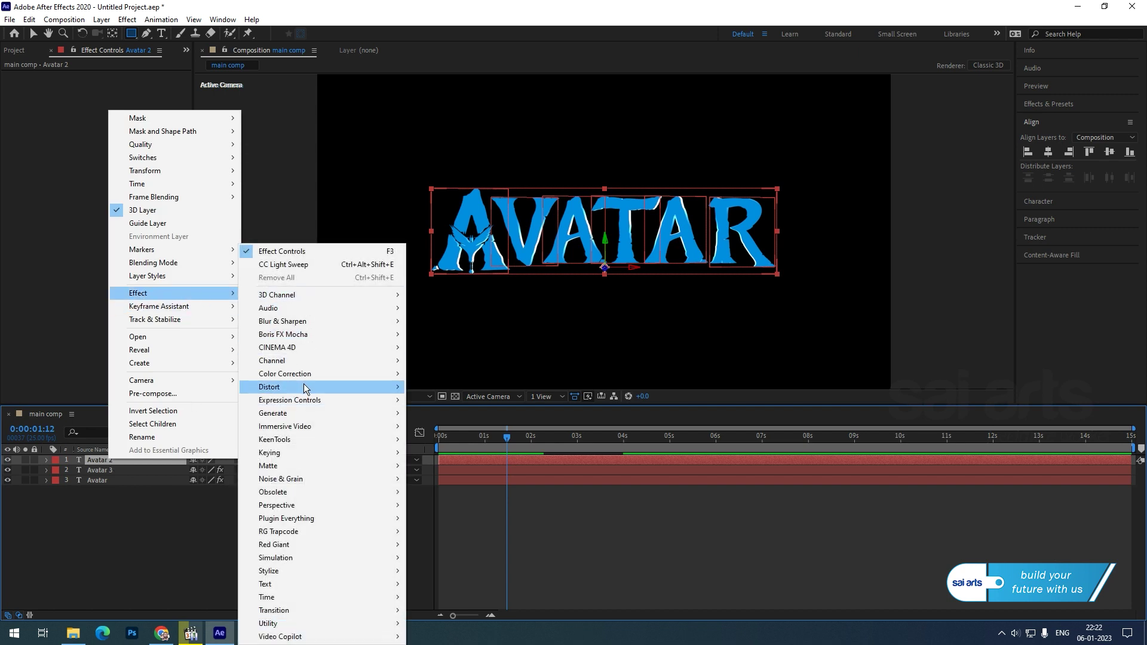
mouse_move(300, 413)
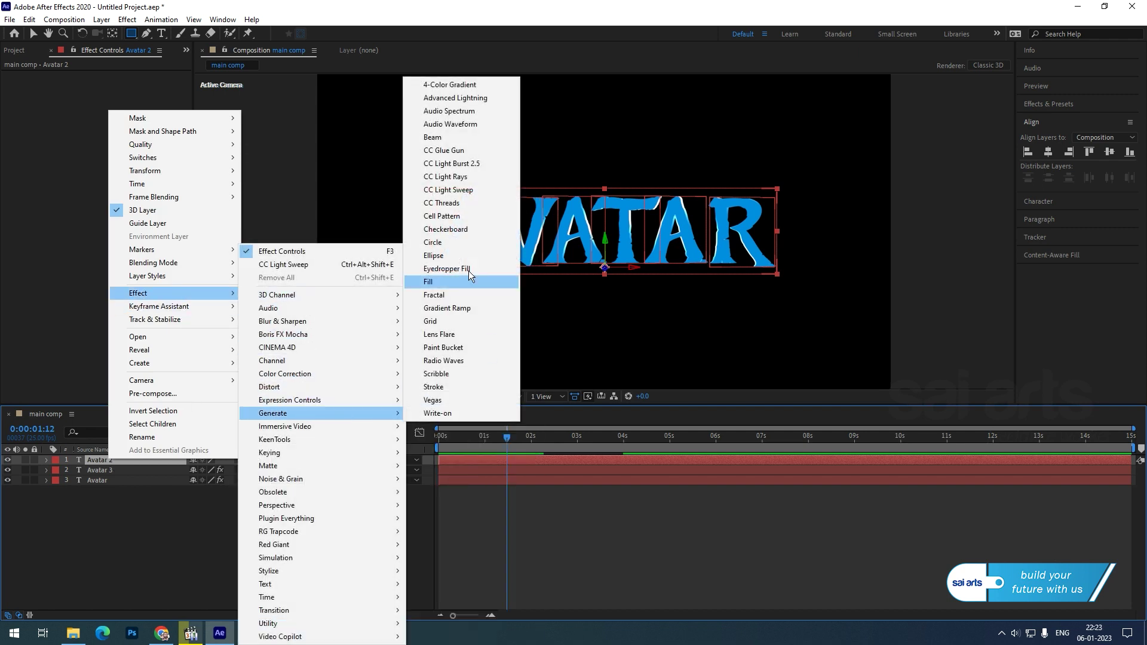
left_click(471, 190)
left_click_drag(602, 152, 607, 201)
left_click(123, 95)
type("90")
key("Return")
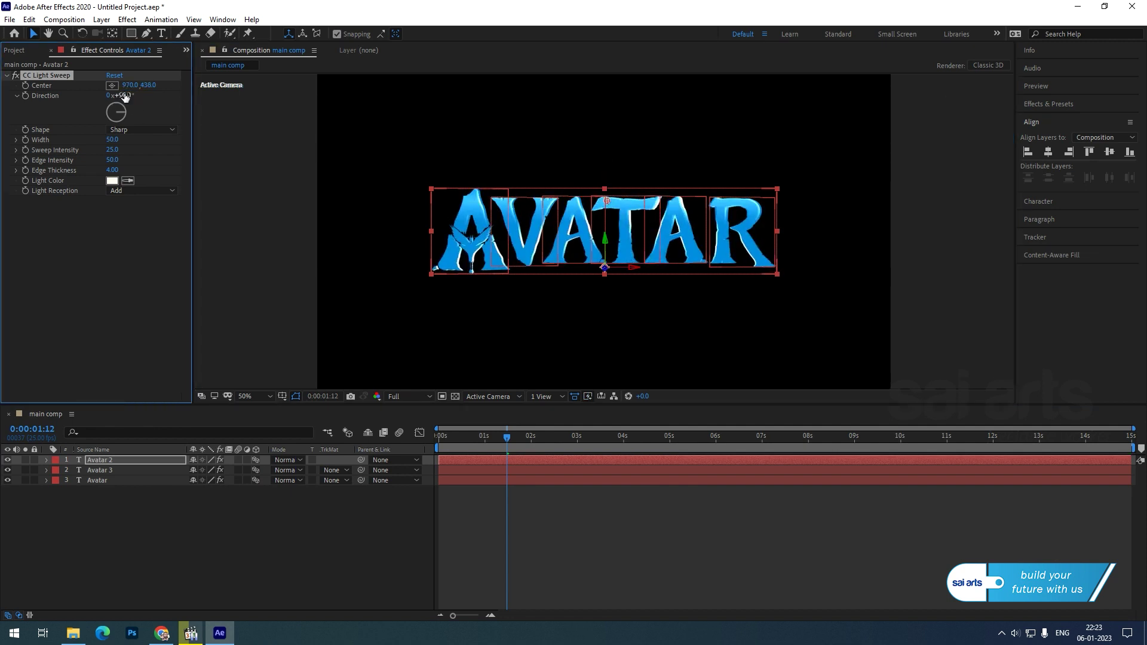
Fine-tune the sweep centre and width, settle Sweep Intensity at 68, then preview the result
left_click_drag(112, 150, 137, 146)
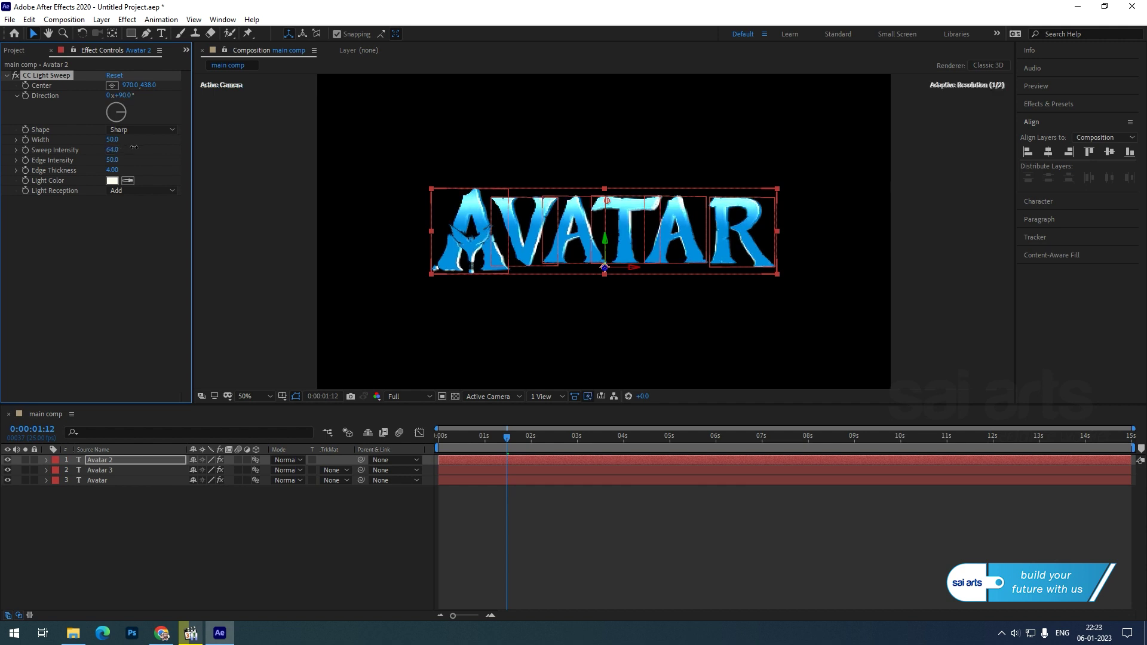
left_click_drag(607, 201, 607, 195)
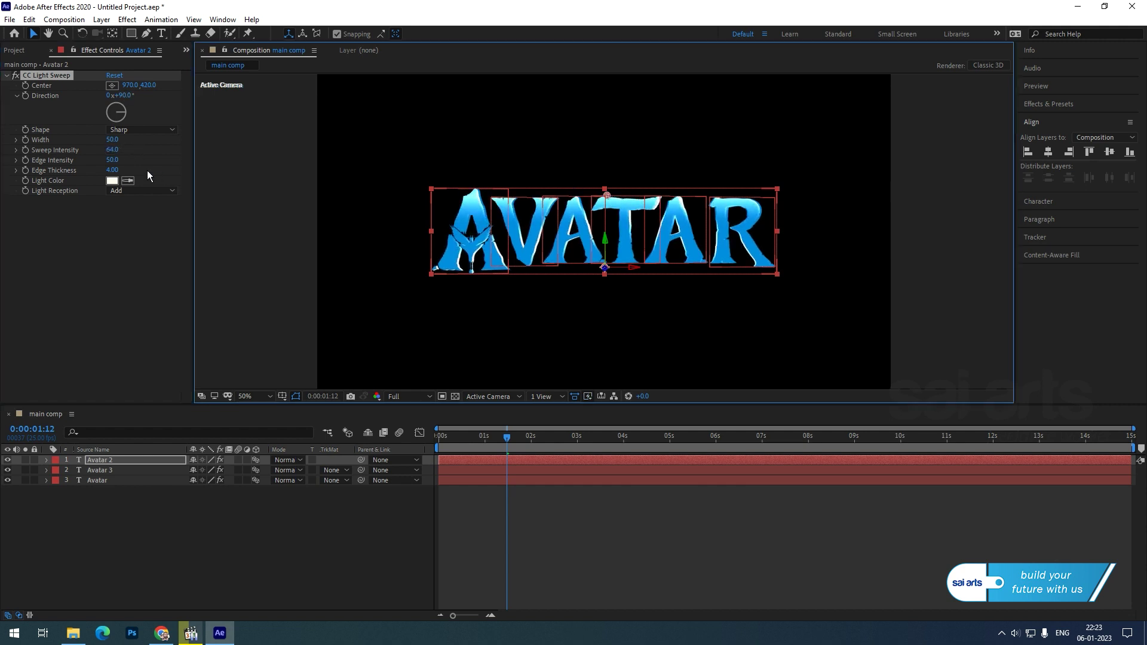
left_click_drag(112, 150, 119, 150)
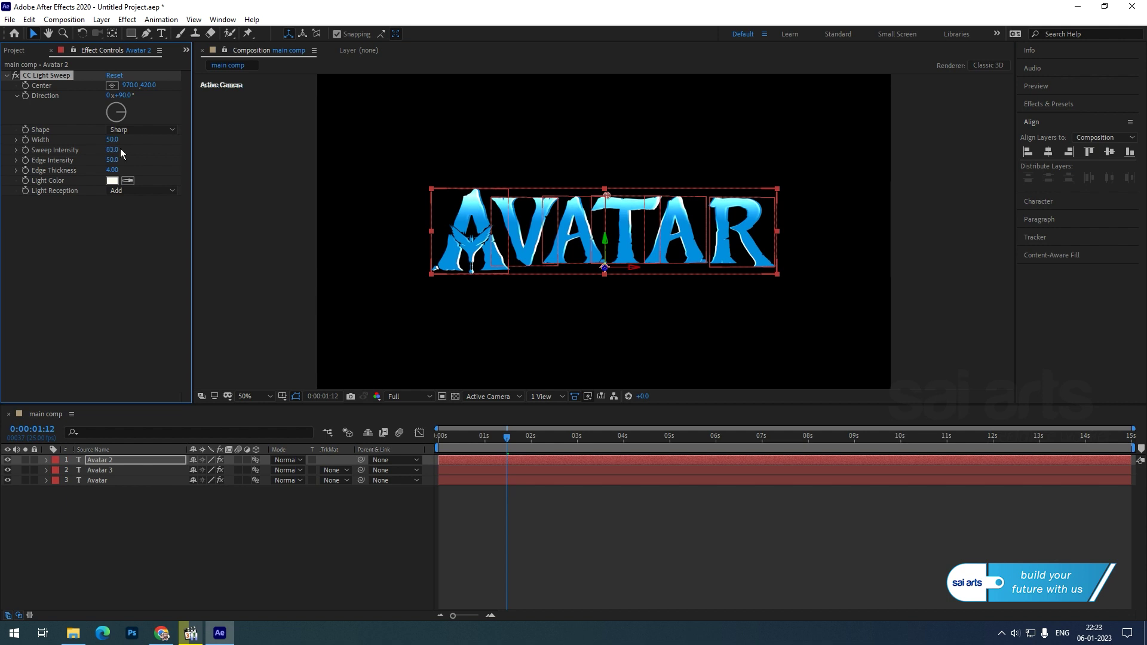
left_click_drag(120, 149, 119, 149)
left_click_drag(607, 196, 608, 201)
left_click_drag(113, 139, 100, 160)
left_click_drag(464, 441, 203, 438)
key("space")
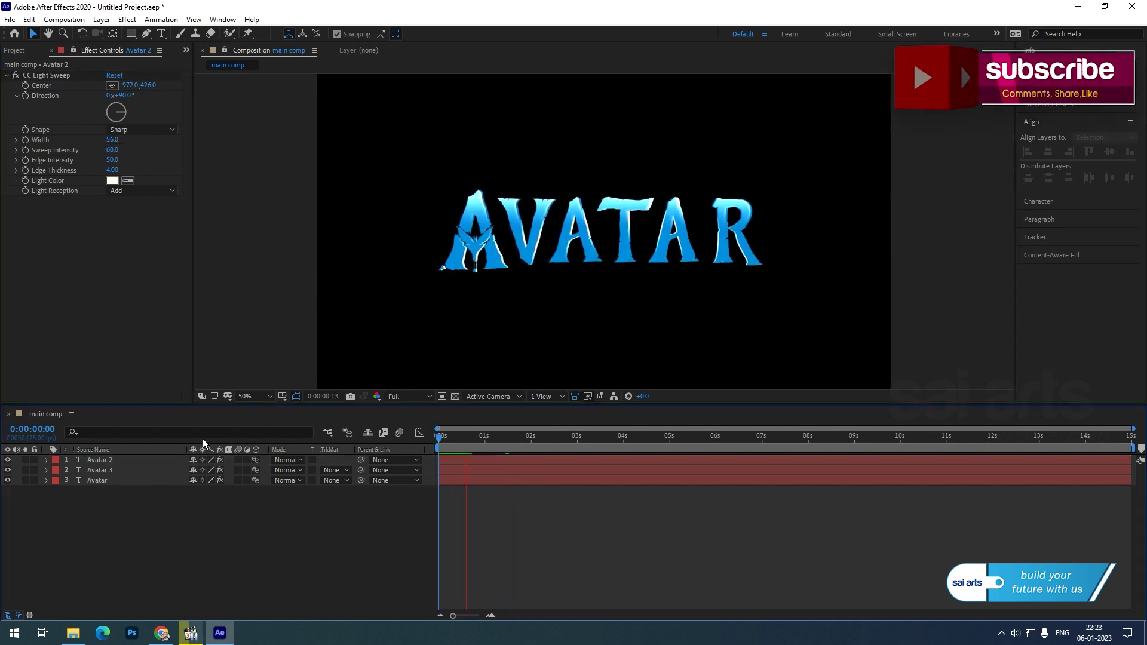
key("space")
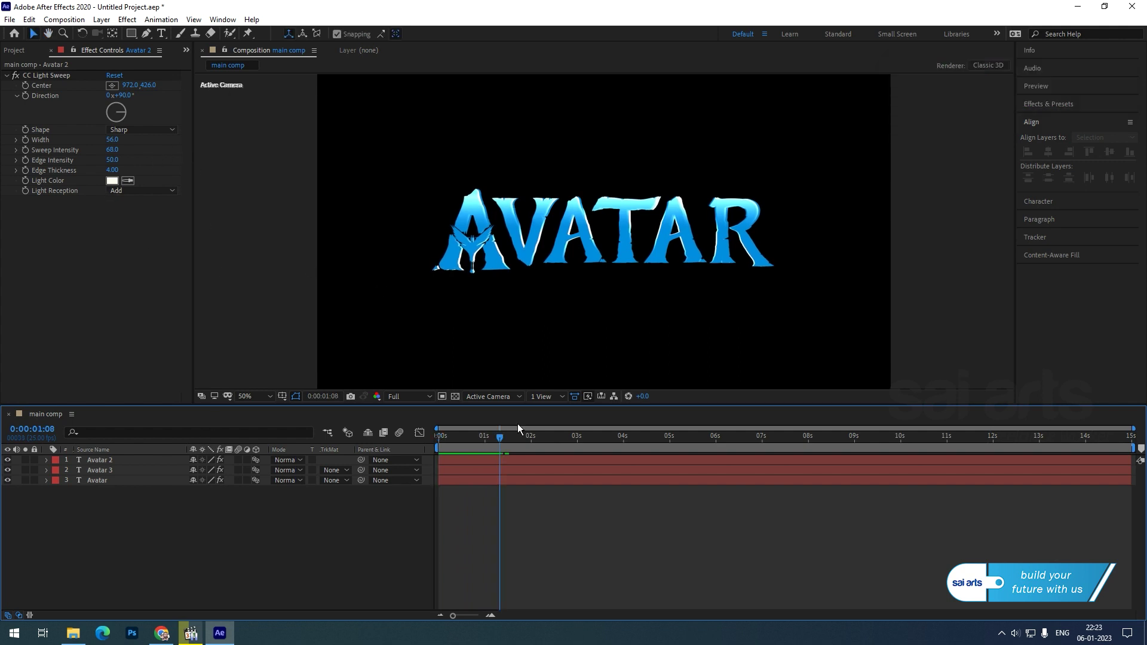
left_click_drag(500, 438, 765, 445)
Create a solid named bg coloured R0 G138 B192 and move it below the title layers
right_click(74, 507)
mouse_move(114, 375)
left_click(284, 405)
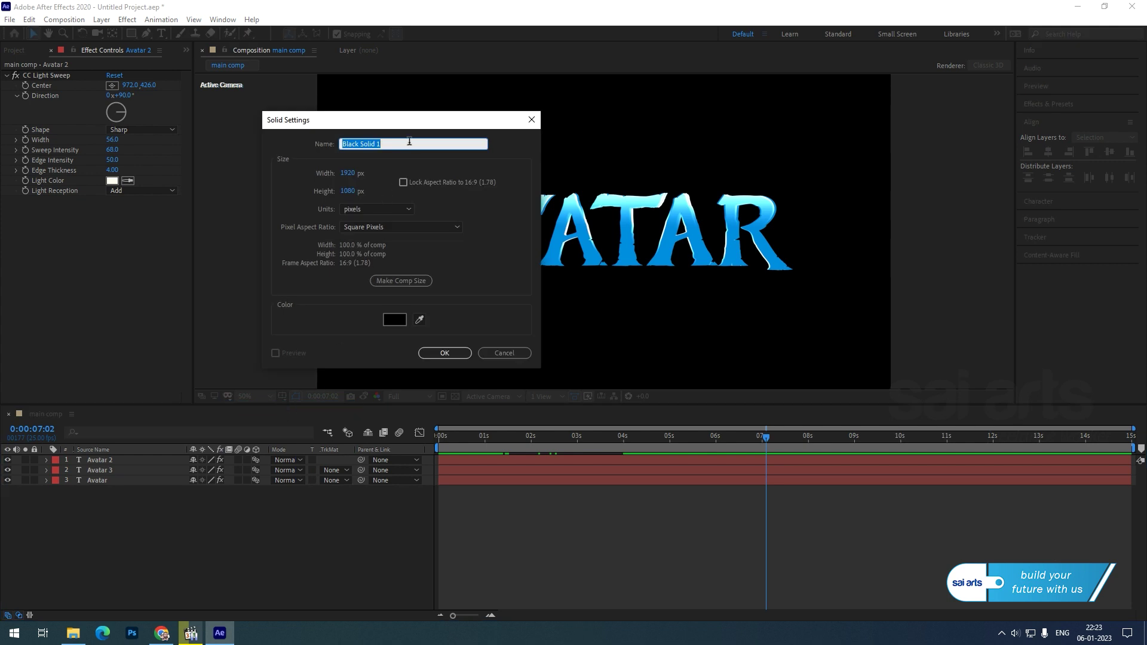
type("bg")
left_click(401, 319)
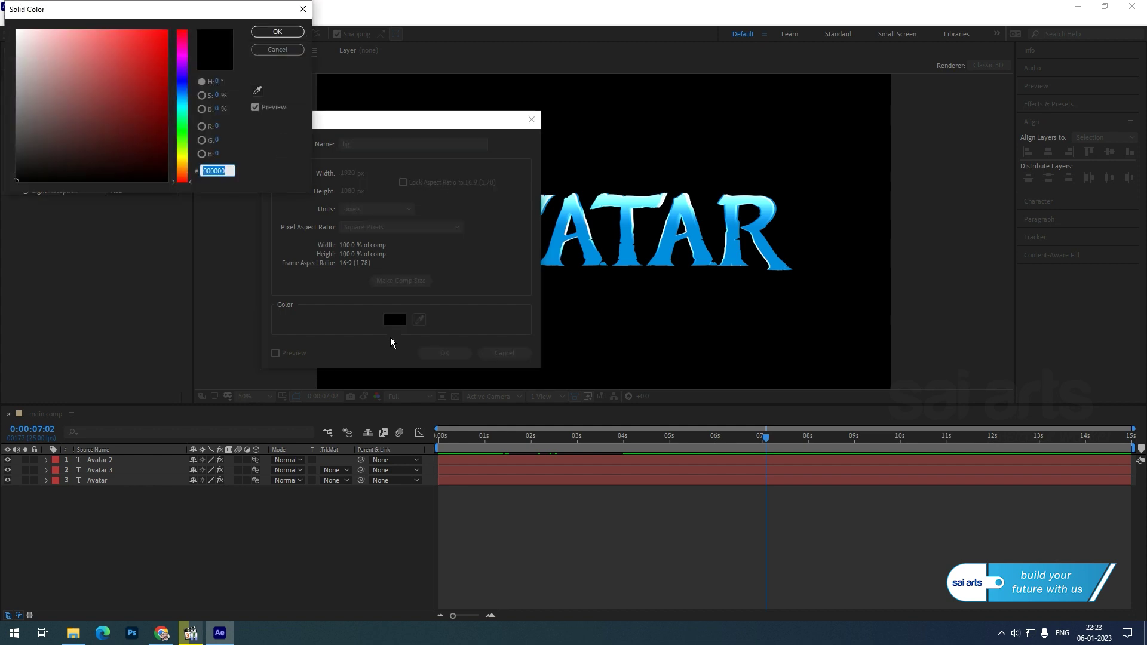
left_click(230, 126)
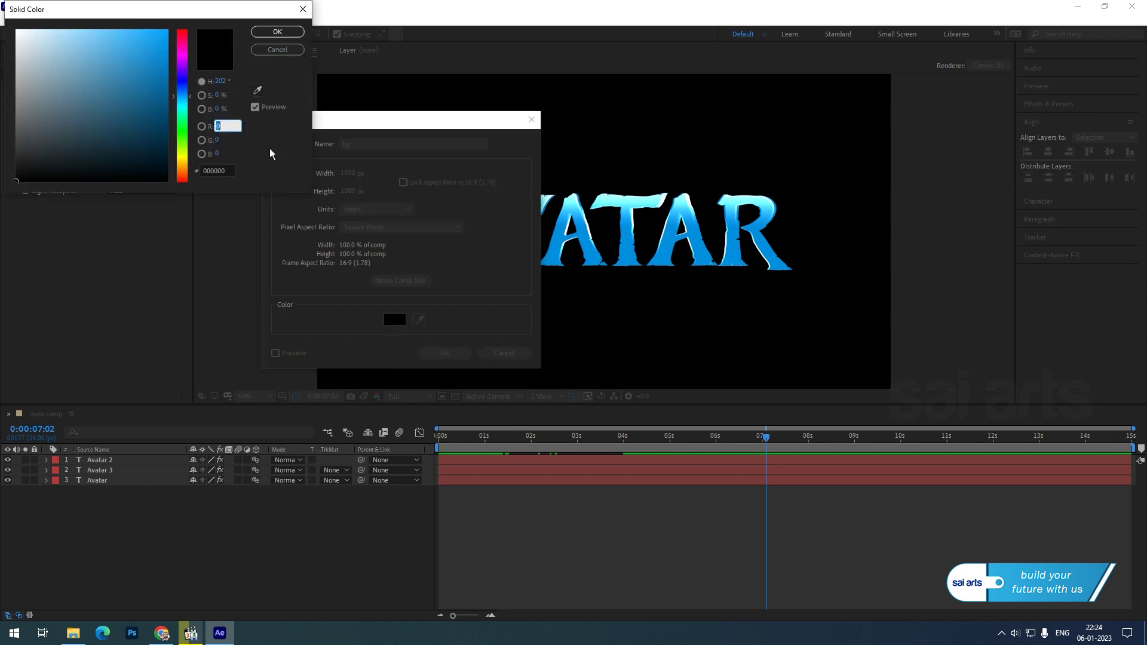
key("Tab")
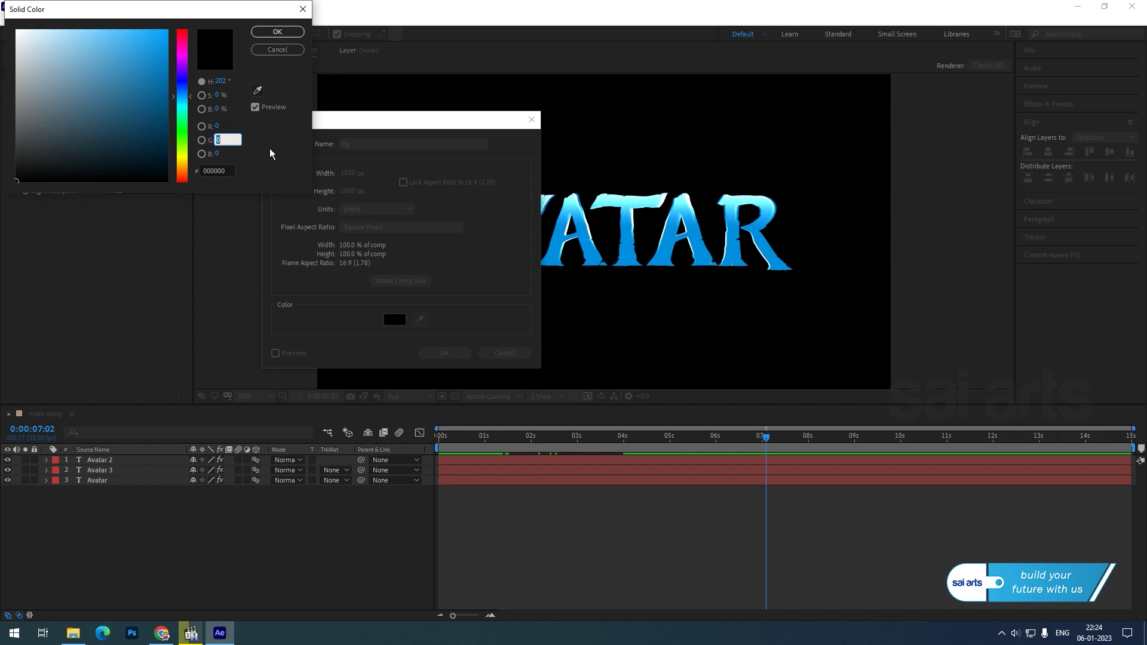
type("138")
key("Tab")
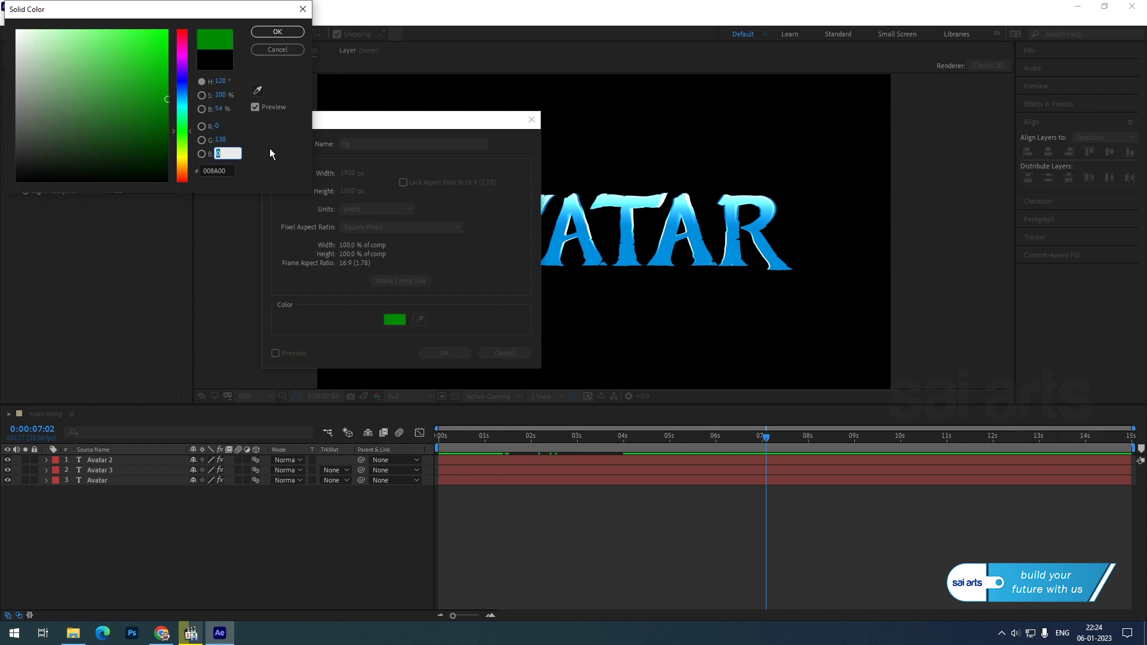
type("192")
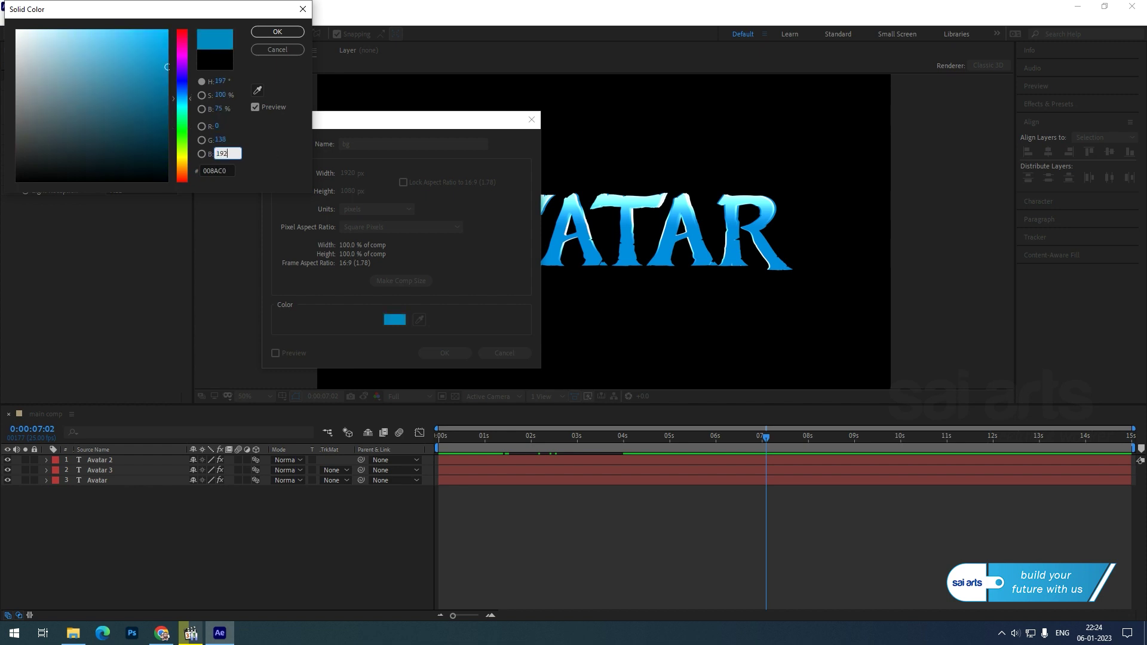
left_click(249, 136)
left_click(293, 33)
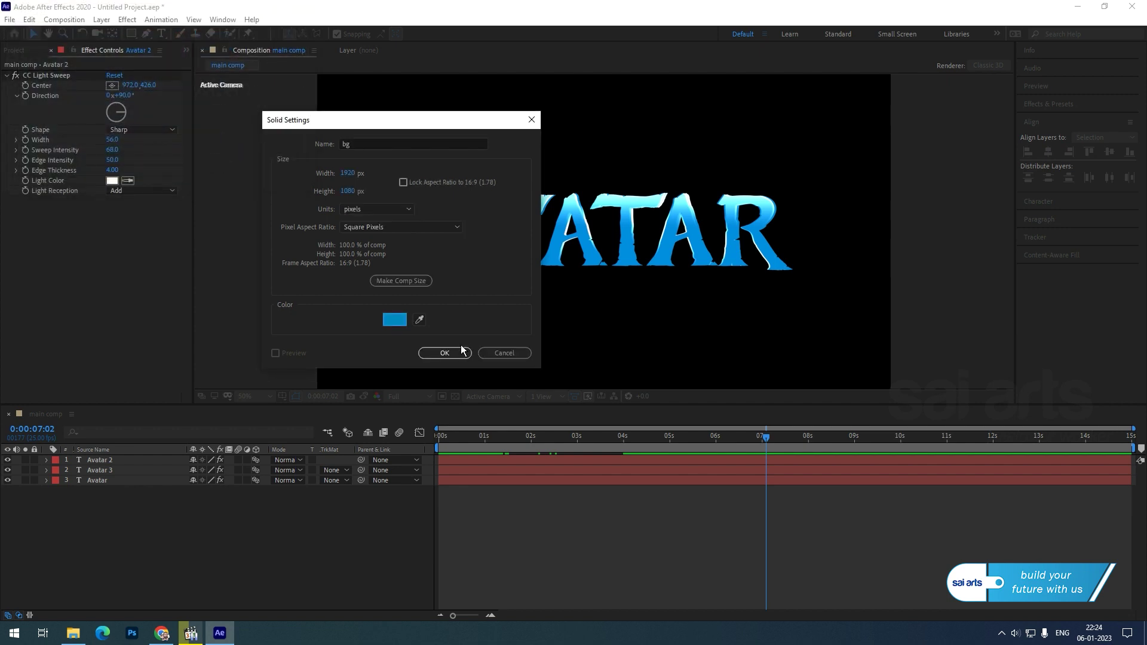
left_click(457, 352)
left_click_drag(114, 461, 108, 494)
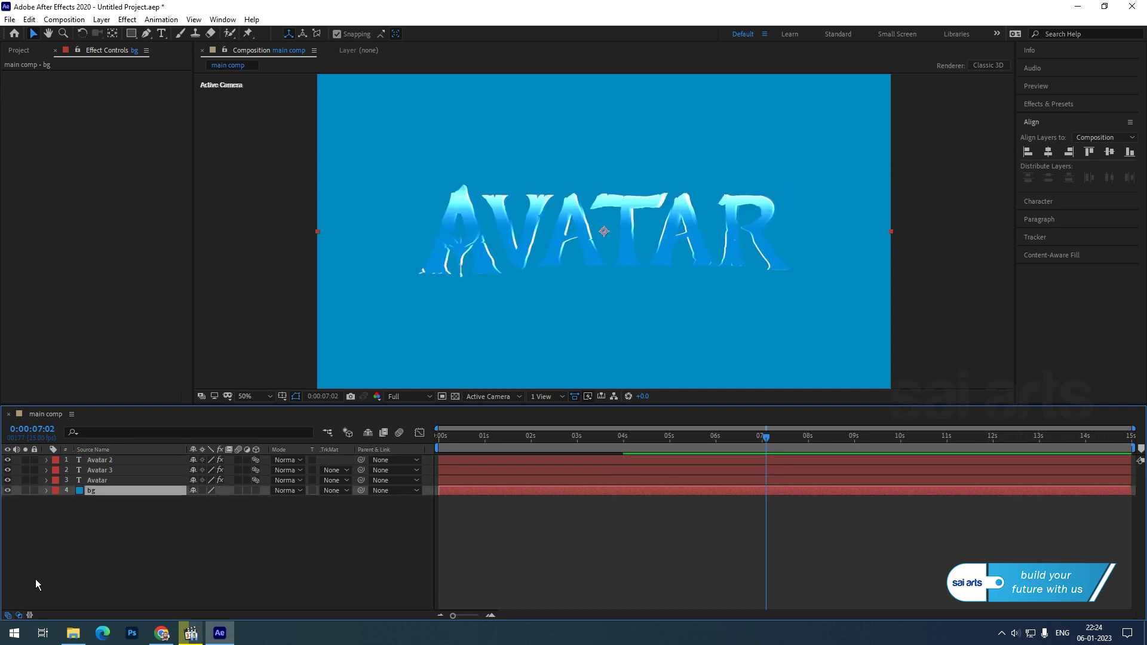
Add Gradient Ramp to bg with a dark blue start colour of R0 G52 B86
right_click(98, 492)
mouse_move(185, 325)
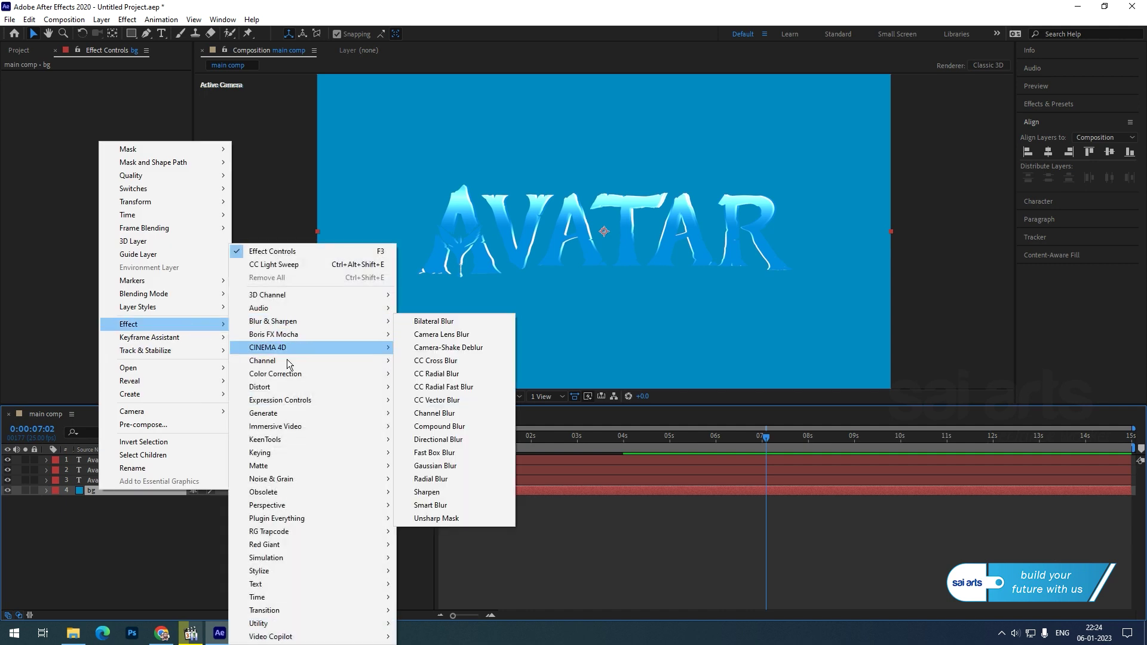
mouse_move(295, 411)
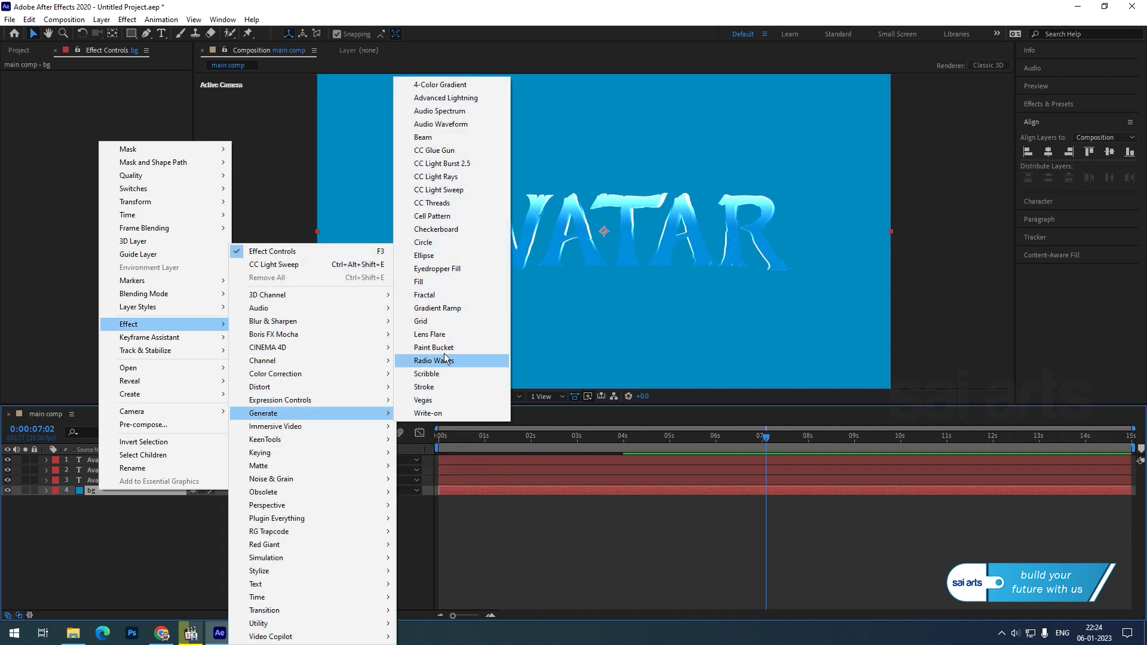
left_click(446, 308)
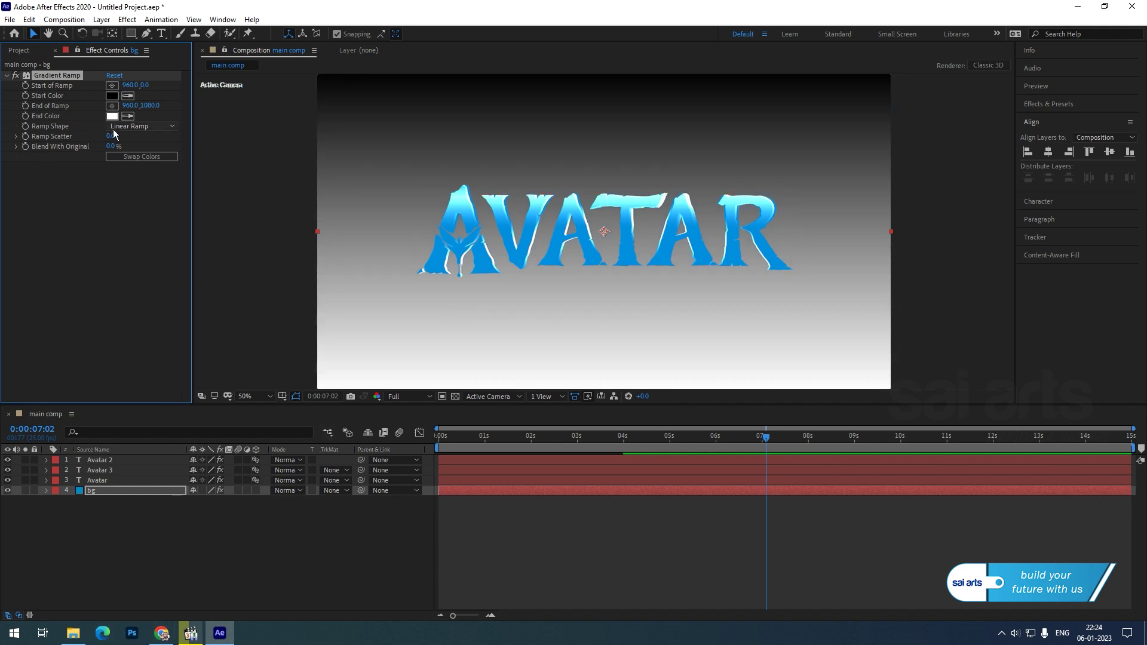
left_click(112, 95)
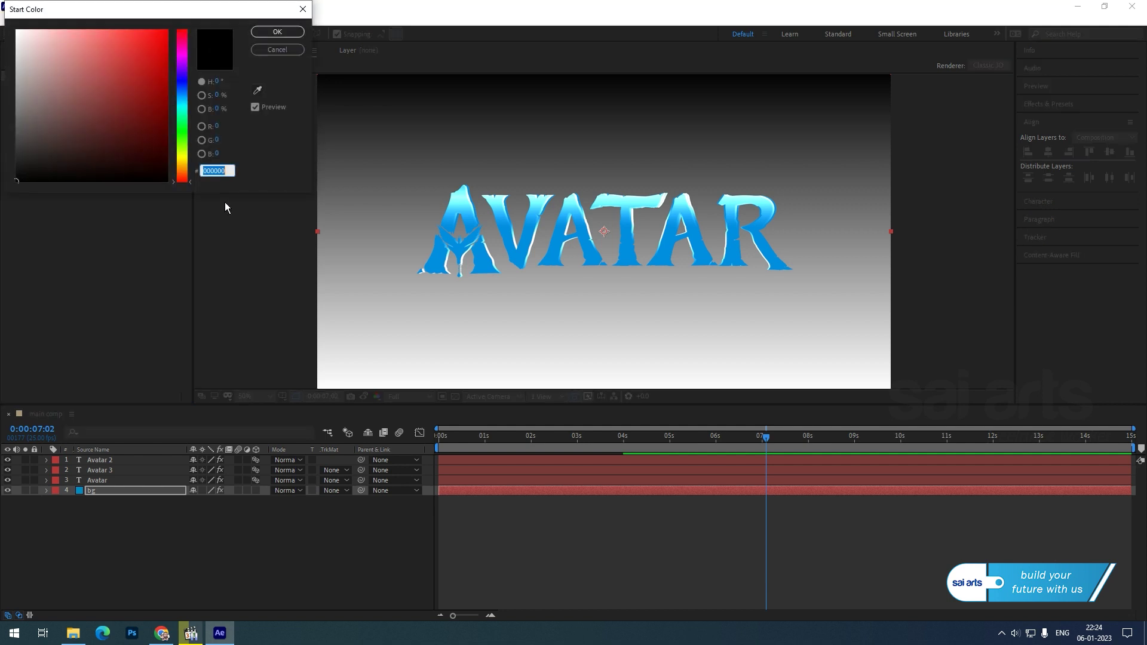
left_click(216, 127)
type("0")
key("Tab")
type("52")
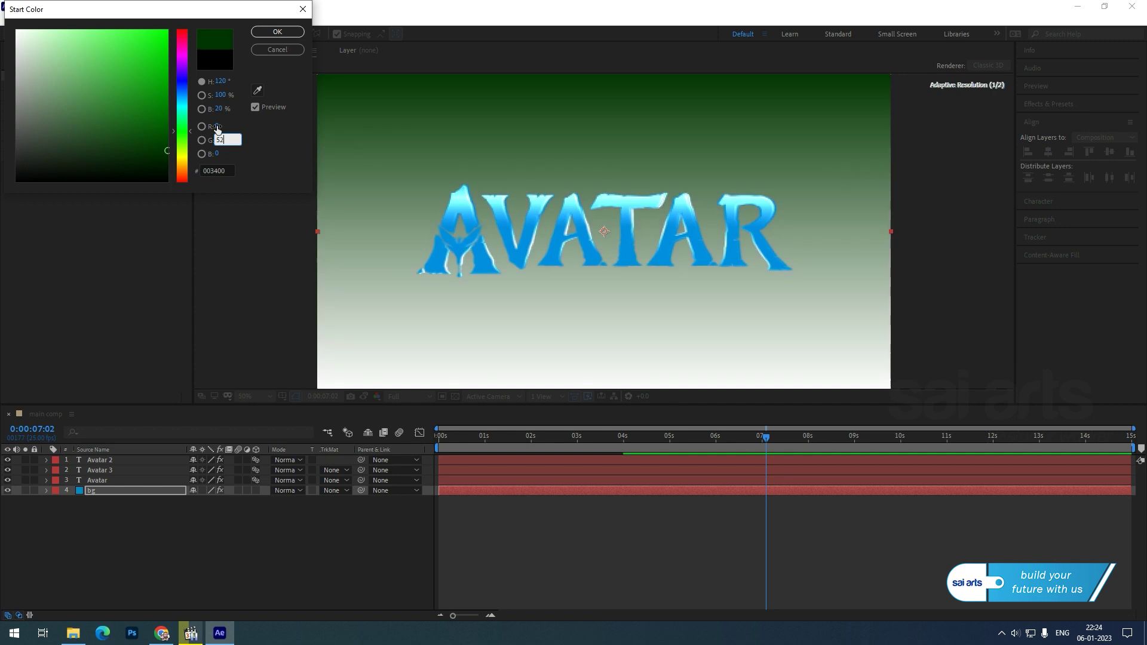
key("Tab")
type("86")
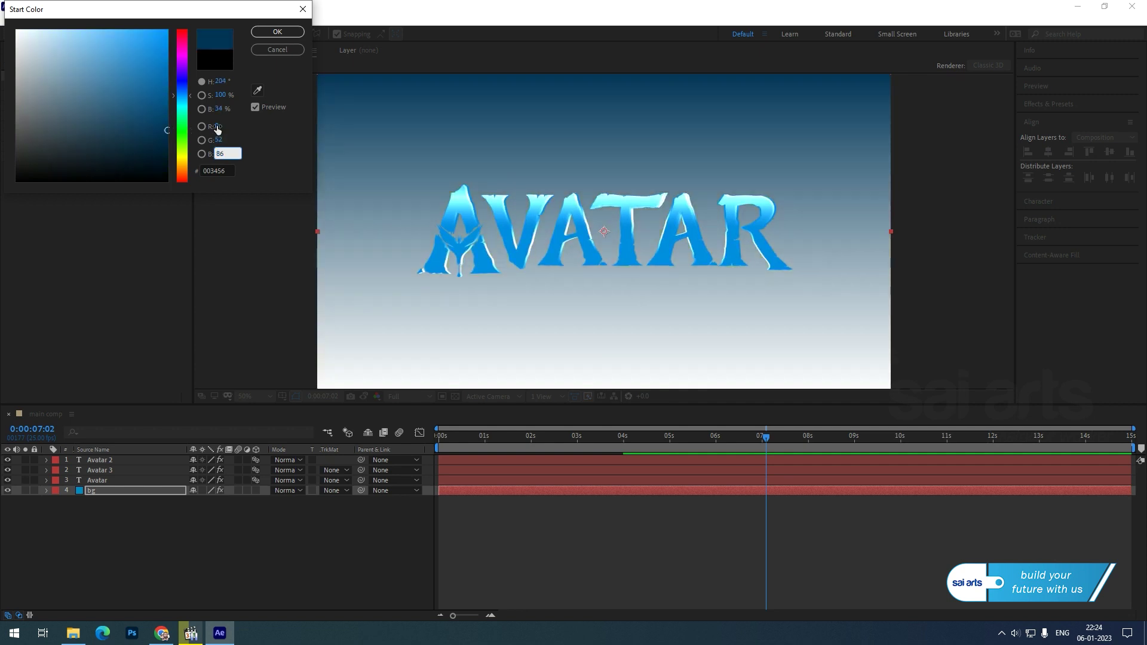
left_click(277, 31)
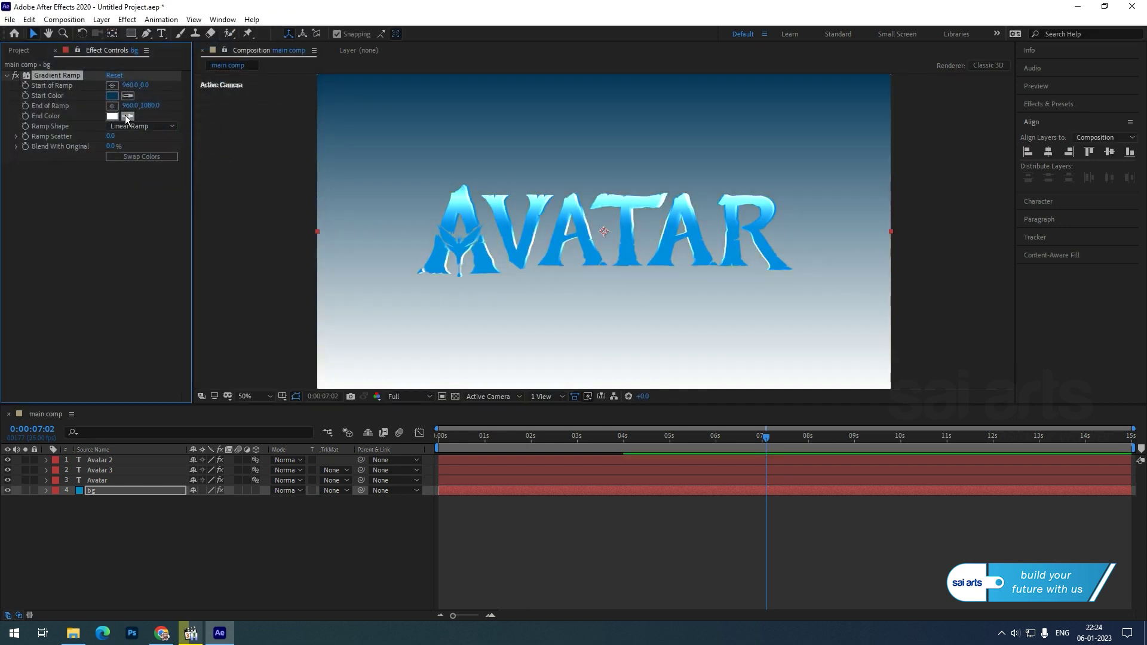
Set the ramp's end colour to black and make the Ramp Shape radial
left_click(127, 117)
left_click(112, 96)
left_click(112, 116)
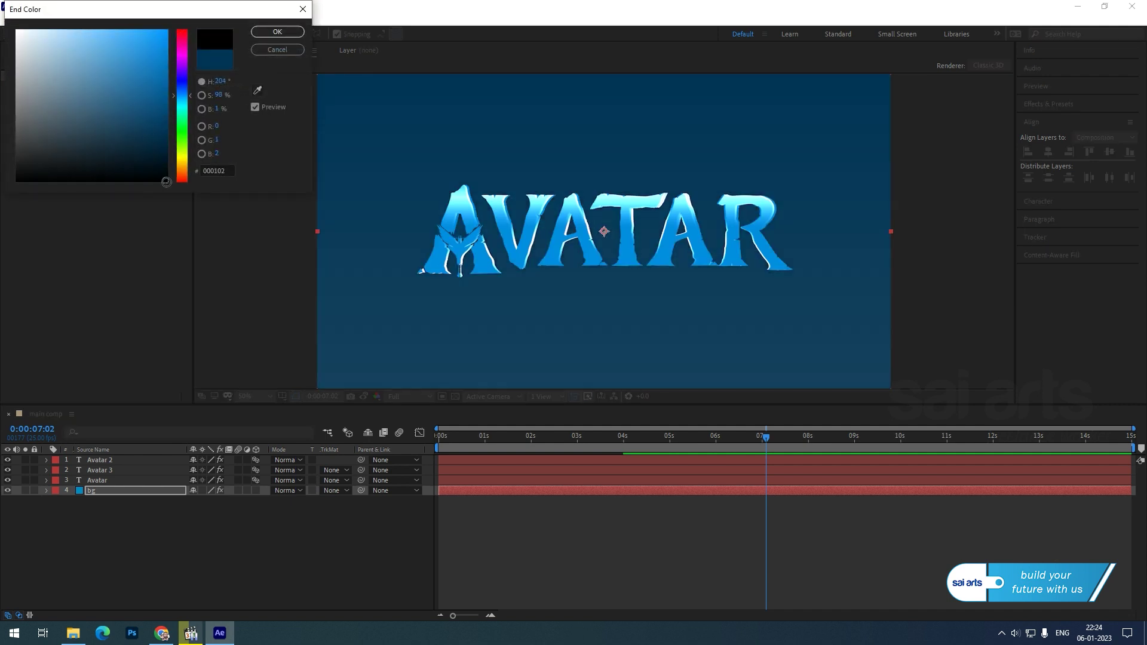
left_click(16, 180)
left_click(285, 30)
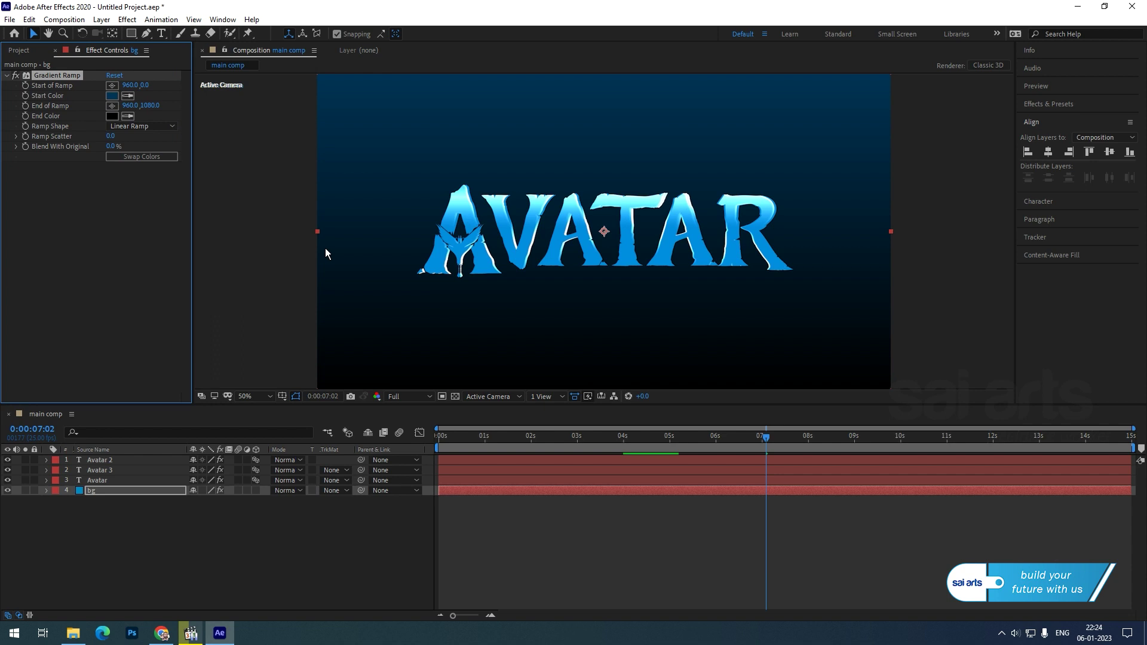
left_click(138, 126)
left_click(150, 153)
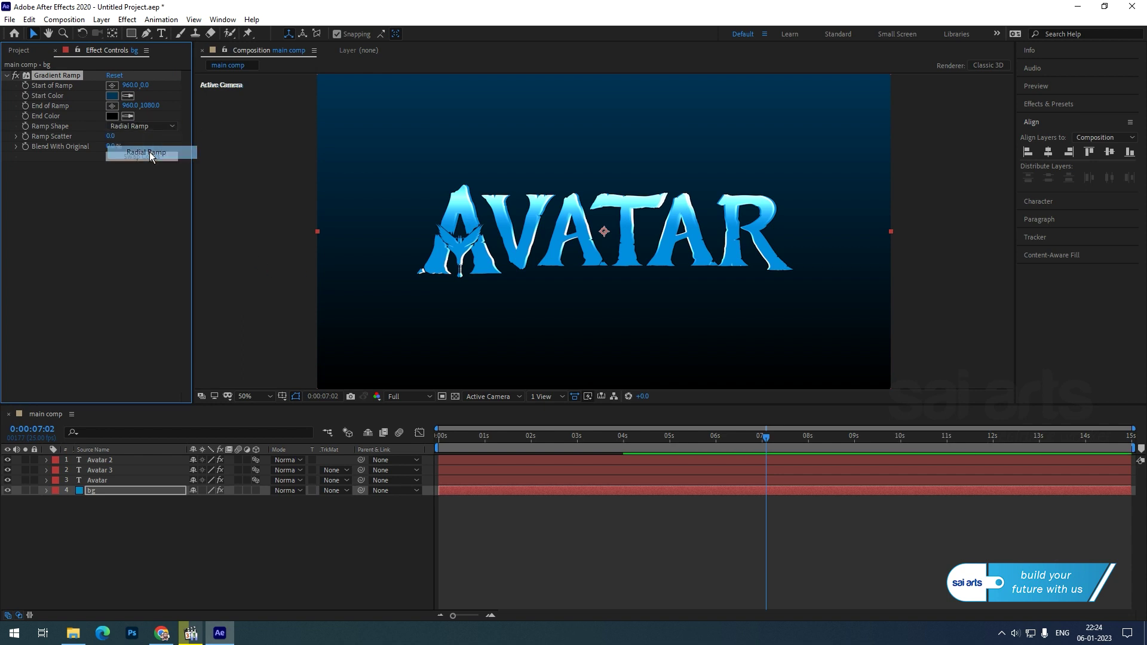
left_click(142, 157)
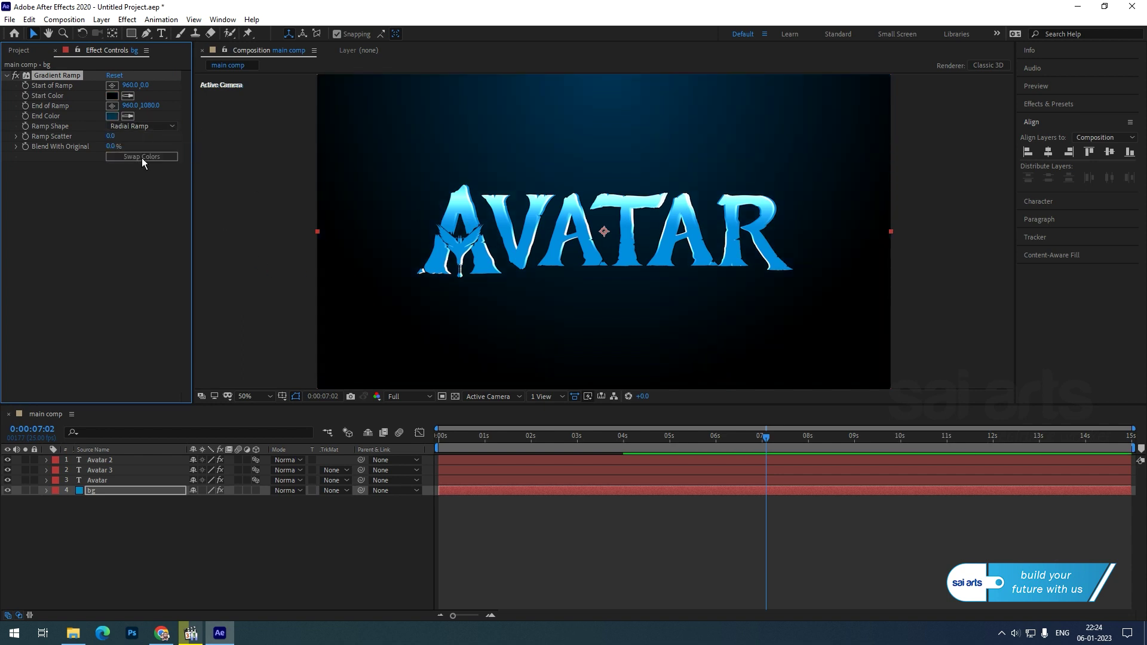
left_click(142, 157)
Move the ramp's end point up near the top of the frame
scroll(601, 182, "down", 2)
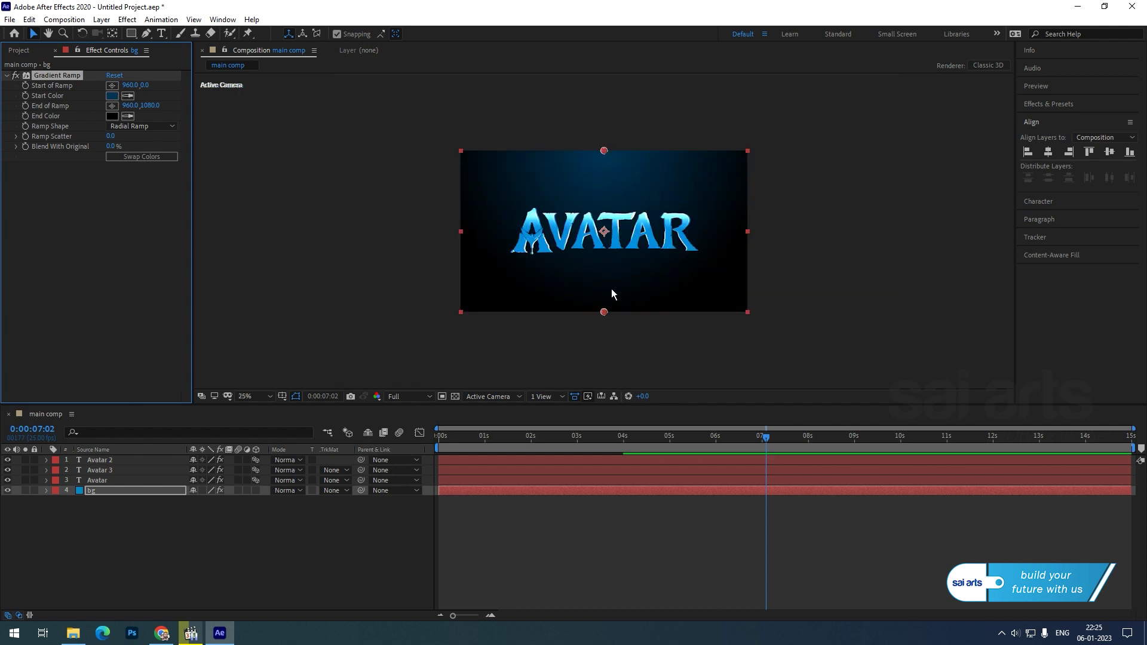
left_click_drag(603, 311, 247, 237)
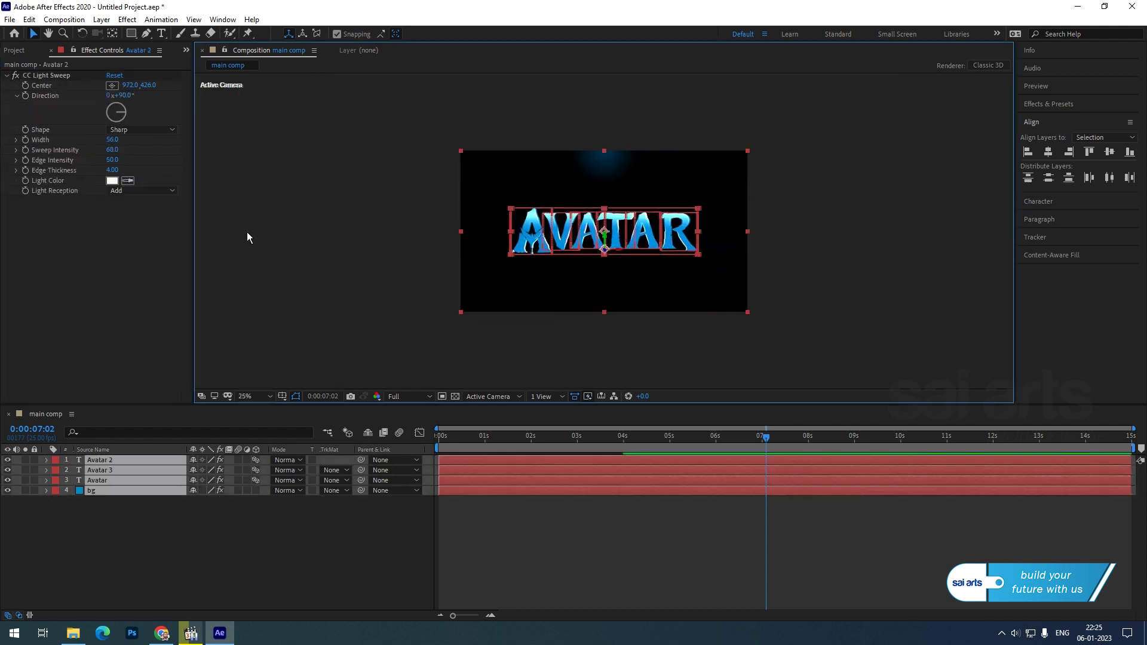
left_click(48, 77)
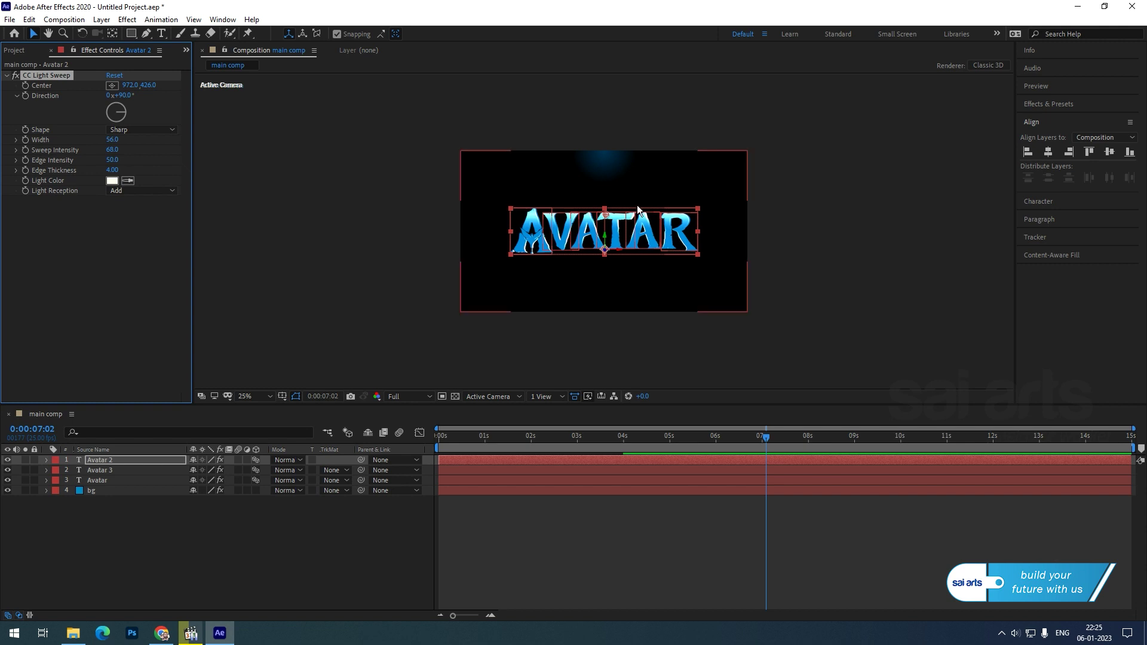
key("period")
key("period")
left_click(612, 203)
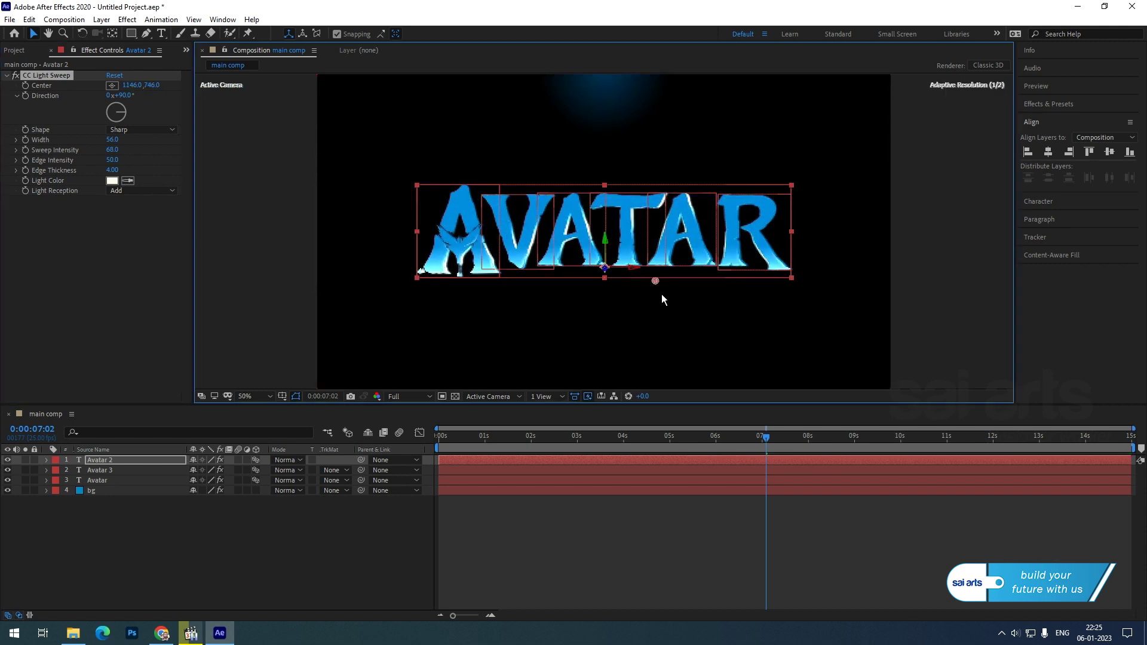
Reposition the ramp points so the blue glow starts below the frame bottom
left_click(95, 489)
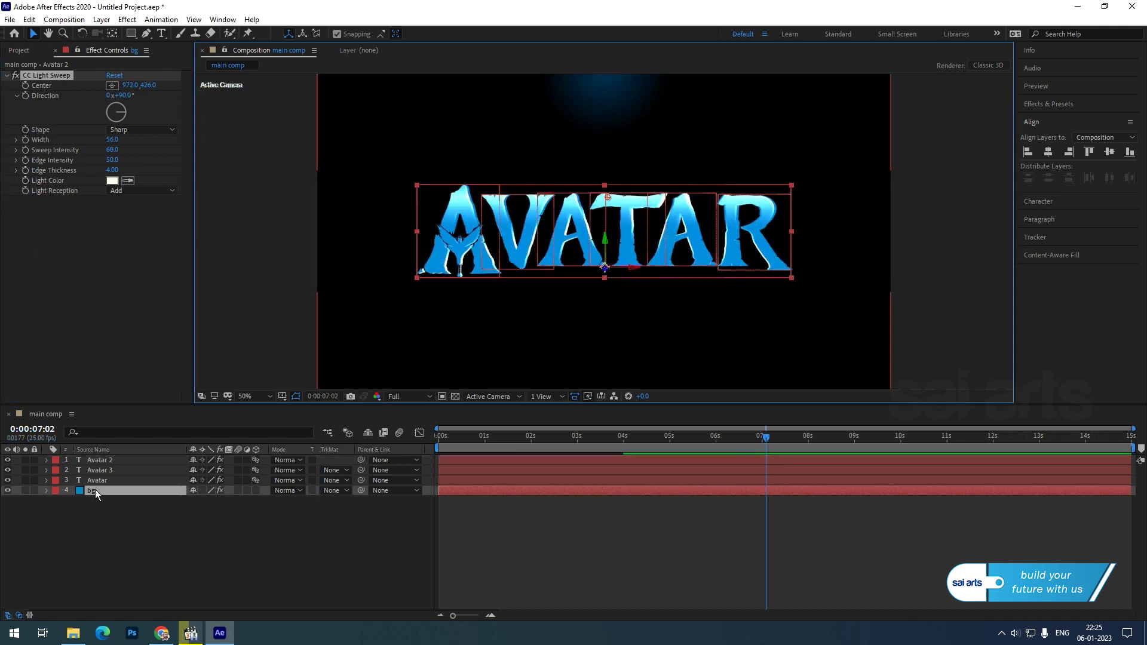
key("comma")
key("shift+slash")
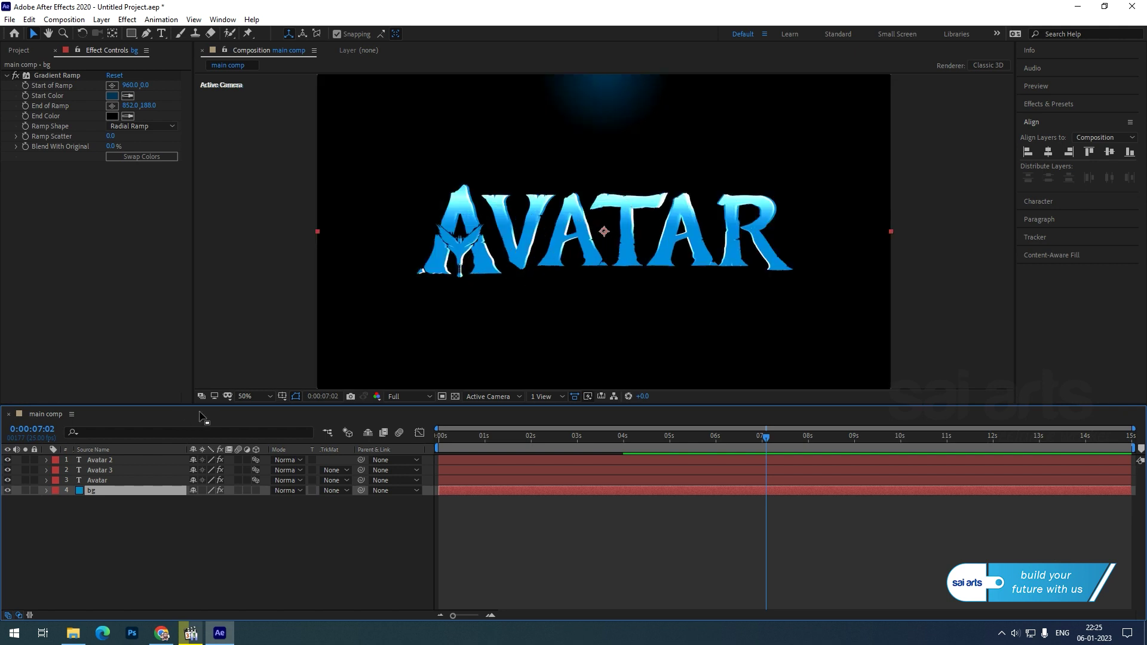
left_click(254, 396)
left_click(262, 416)
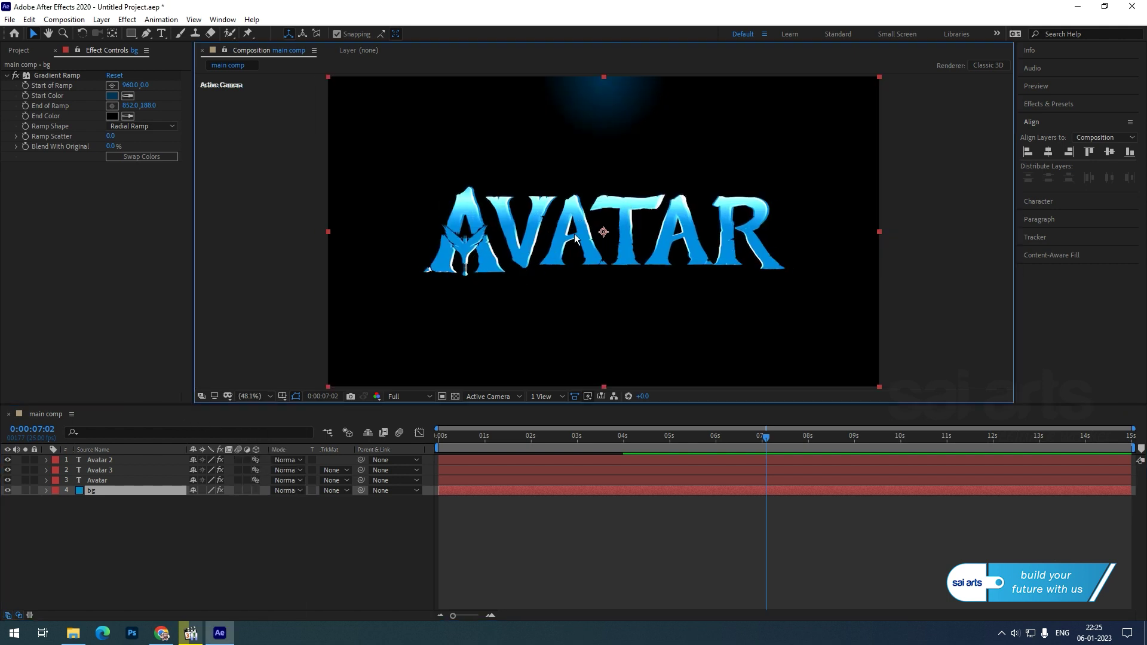
left_click(49, 76)
left_click_drag(604, 77, 662, 292)
left_click_drag(572, 130, 602, 80)
key("comma")
key("comma")
left_click_drag(634, 263, 604, 330)
Duplicate the bg layer via Edit > Duplicate
left_click(790, 189)
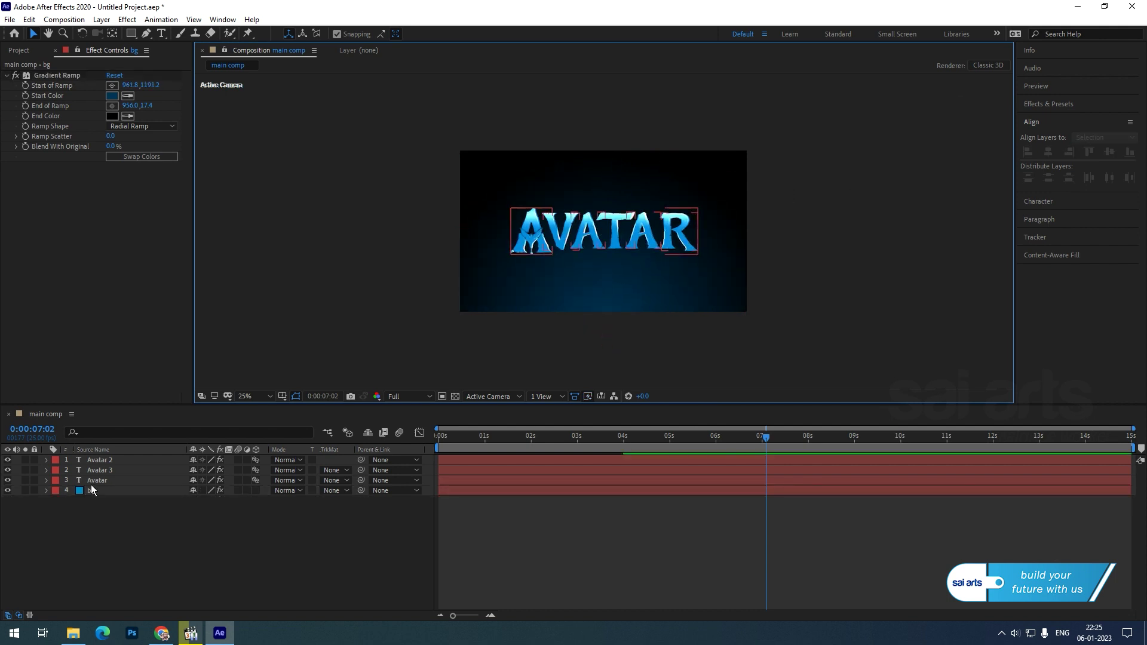
left_click(93, 490)
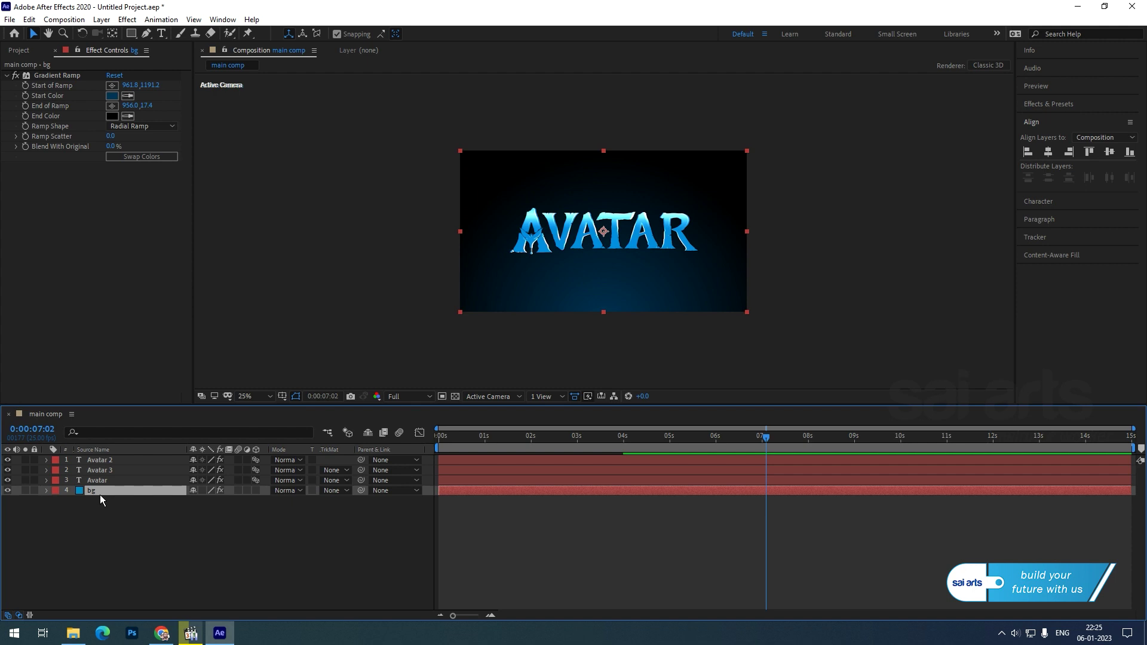
left_click(28, 19)
left_click(54, 173)
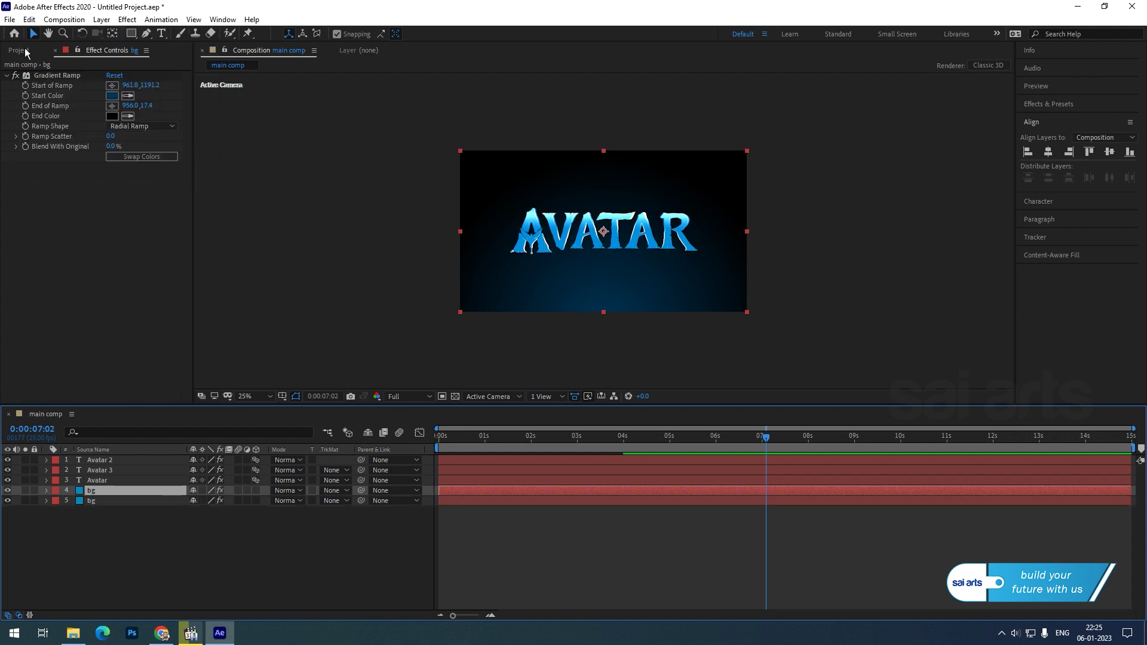
Replace the copy's Gradient Ramp with Fractal Noise set to Smeary and inverted
left_click(45, 75)
key("Delete")
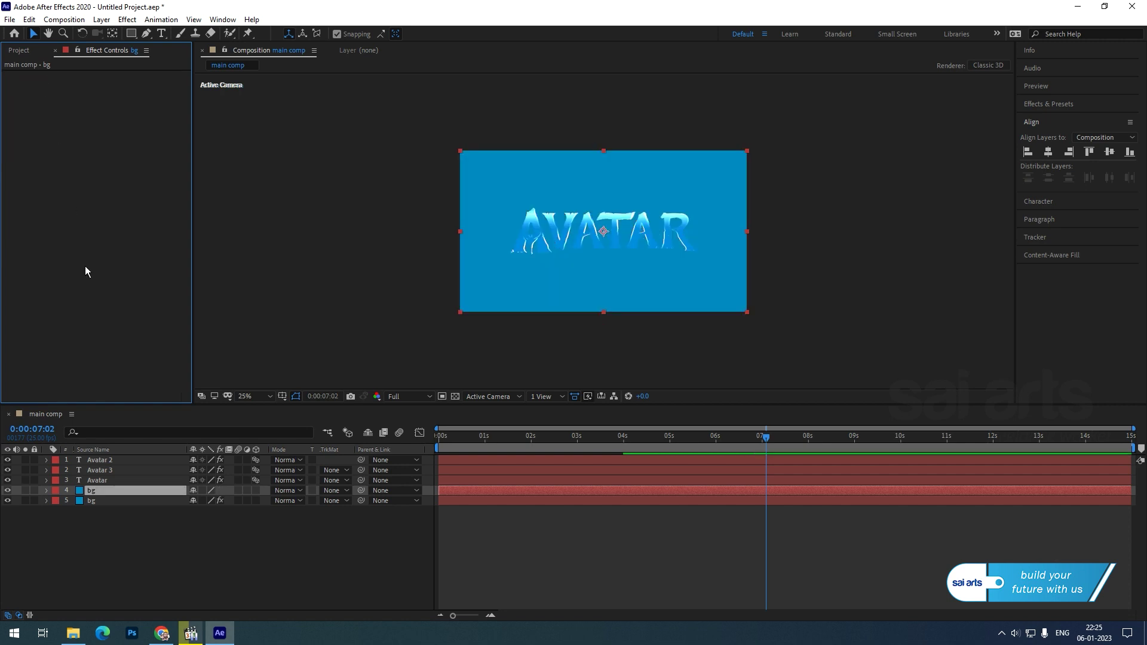
right_click(91, 493)
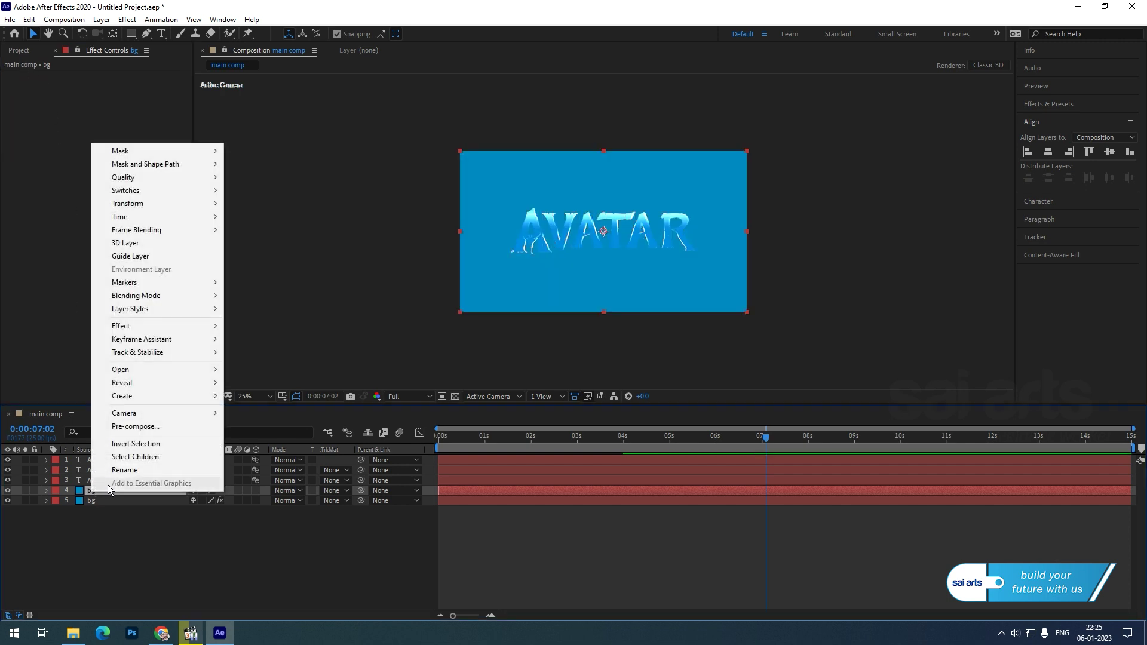
mouse_move(175, 327)
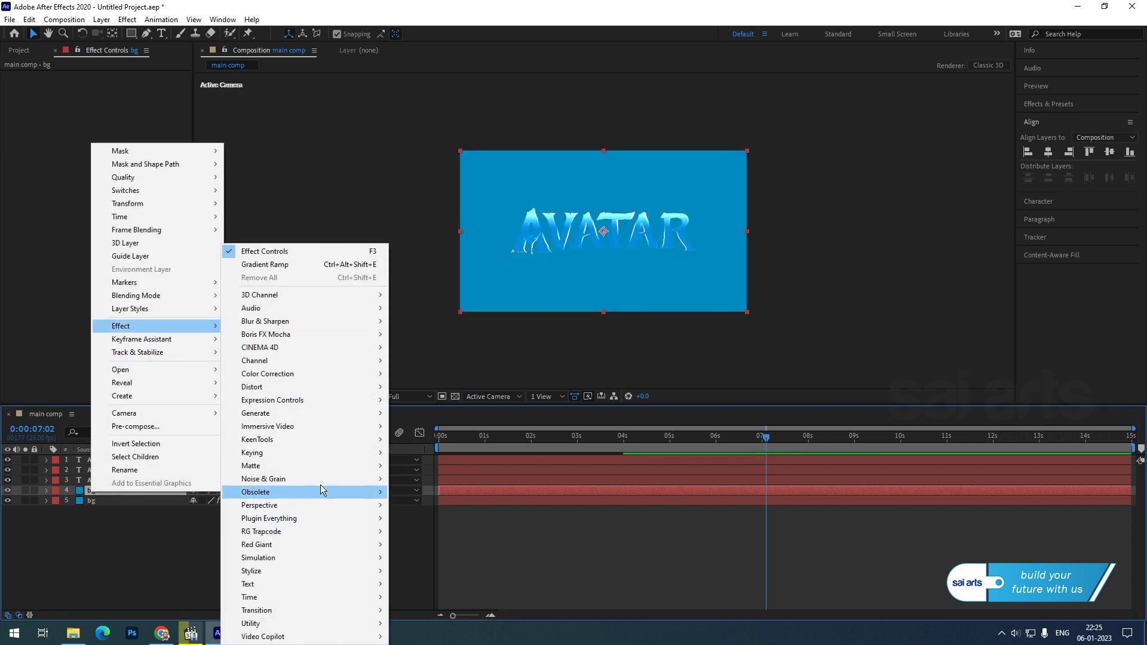
mouse_move(321, 482)
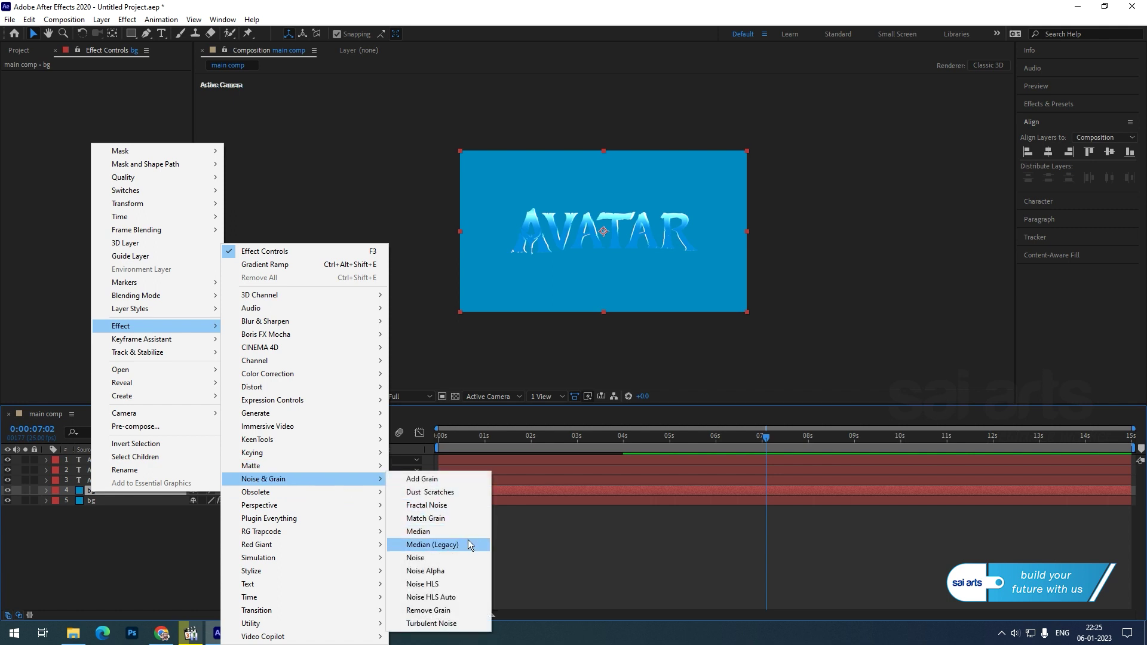
left_click(462, 505)
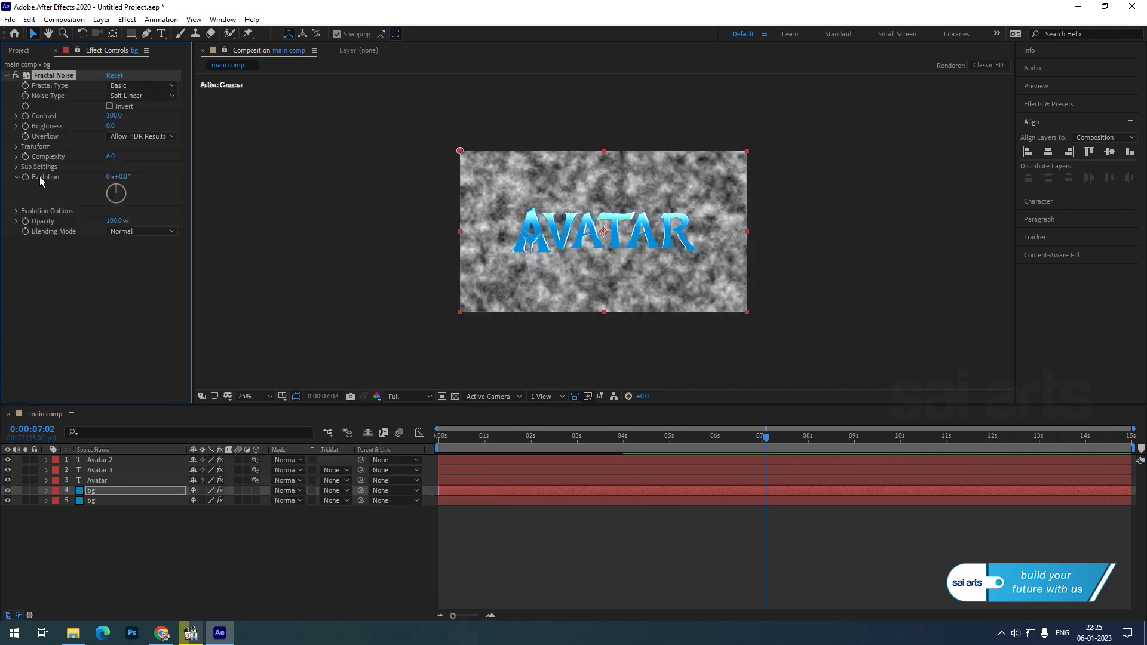
left_click(129, 84)
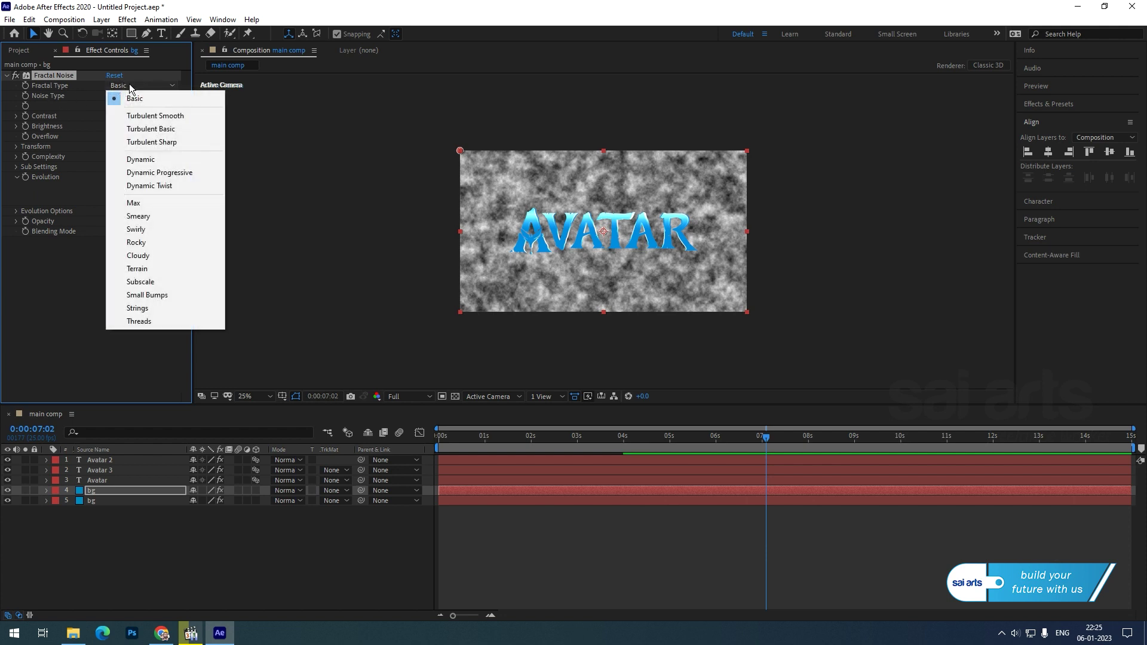
left_click(156, 216)
left_click(109, 107)
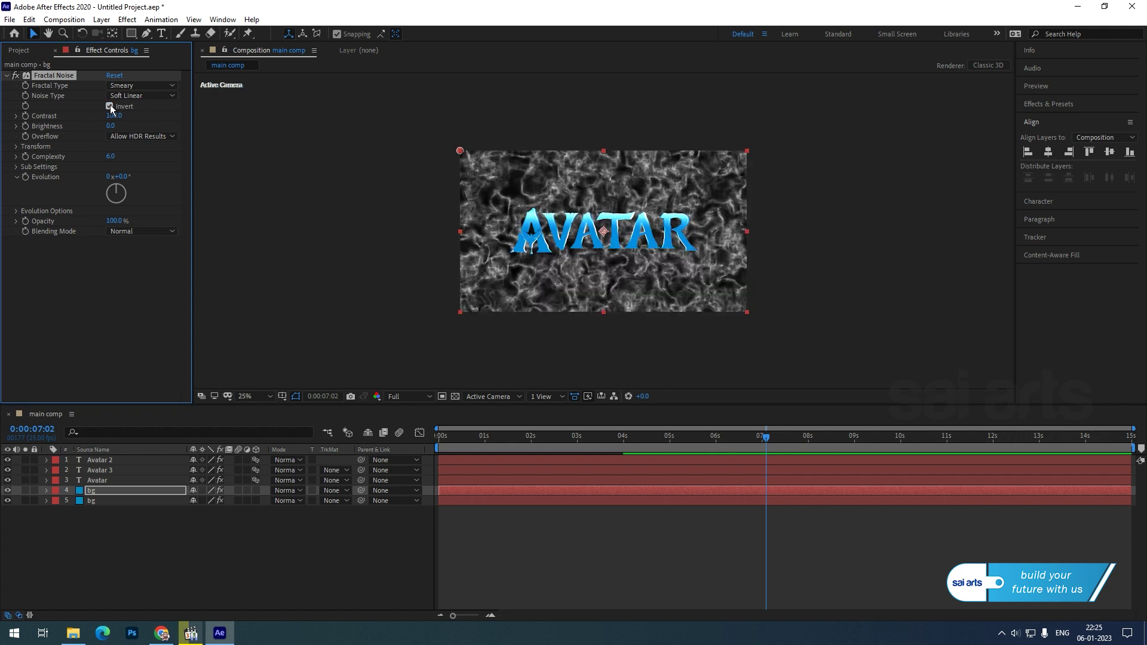
Animate the noise Evolution with the expression time*100 and scrub to check it
left_click(25, 177, "alt")
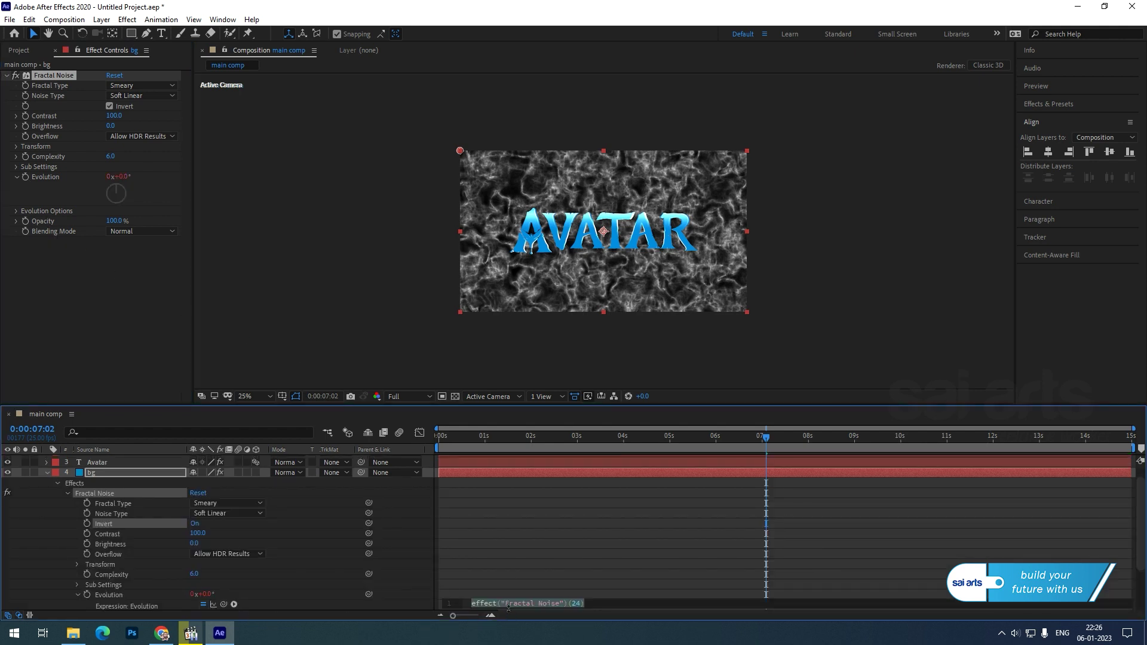
type("tim")
key("Return")
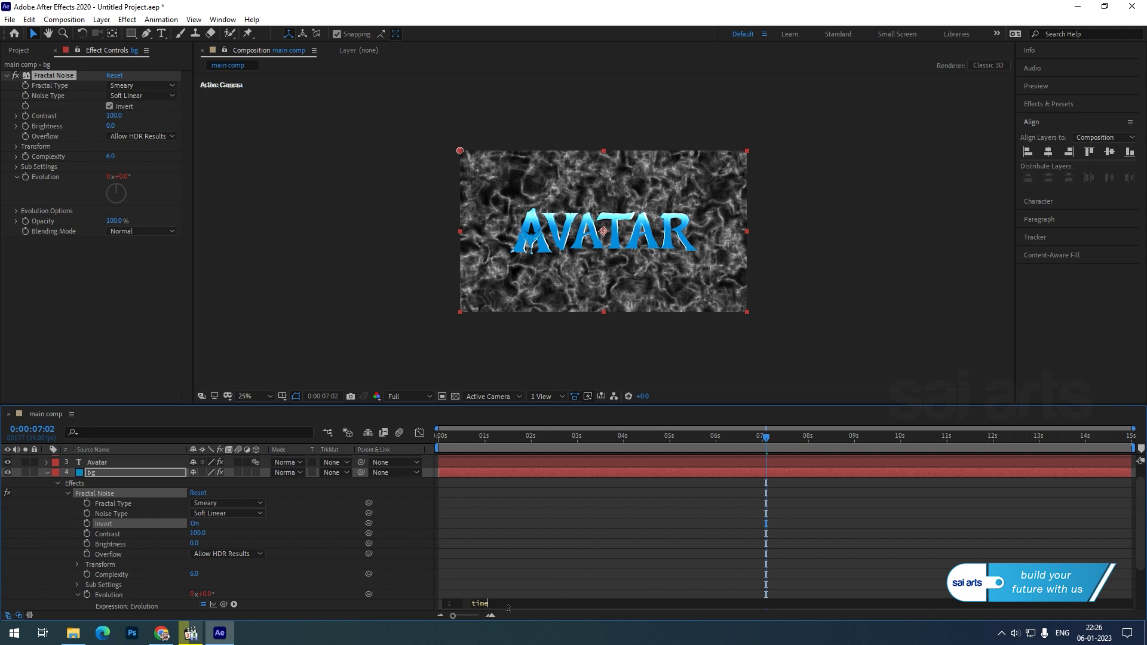
type("*100")
key("KP_Enter")
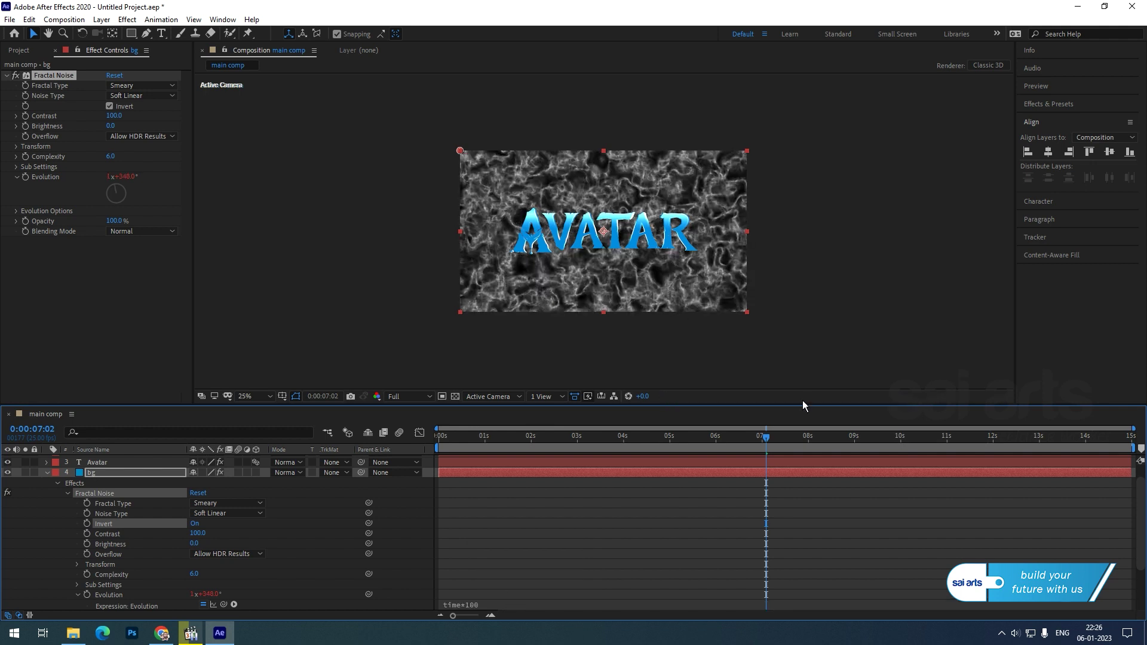
mouse_move(765, 437)
left_mouse_down()
mouse_move(777, 449)
mouse_move(752, 445)
left_mouse_up()
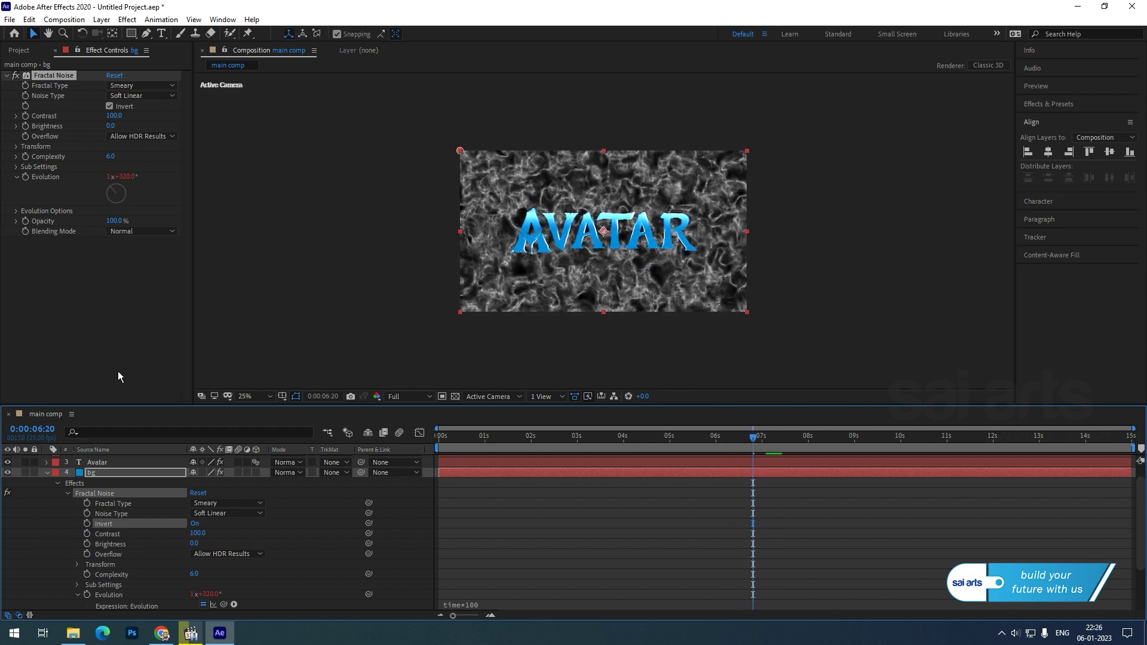
Add a Tint effect to bg mapping white to blue R0 G125 B205
right_click(99, 471)
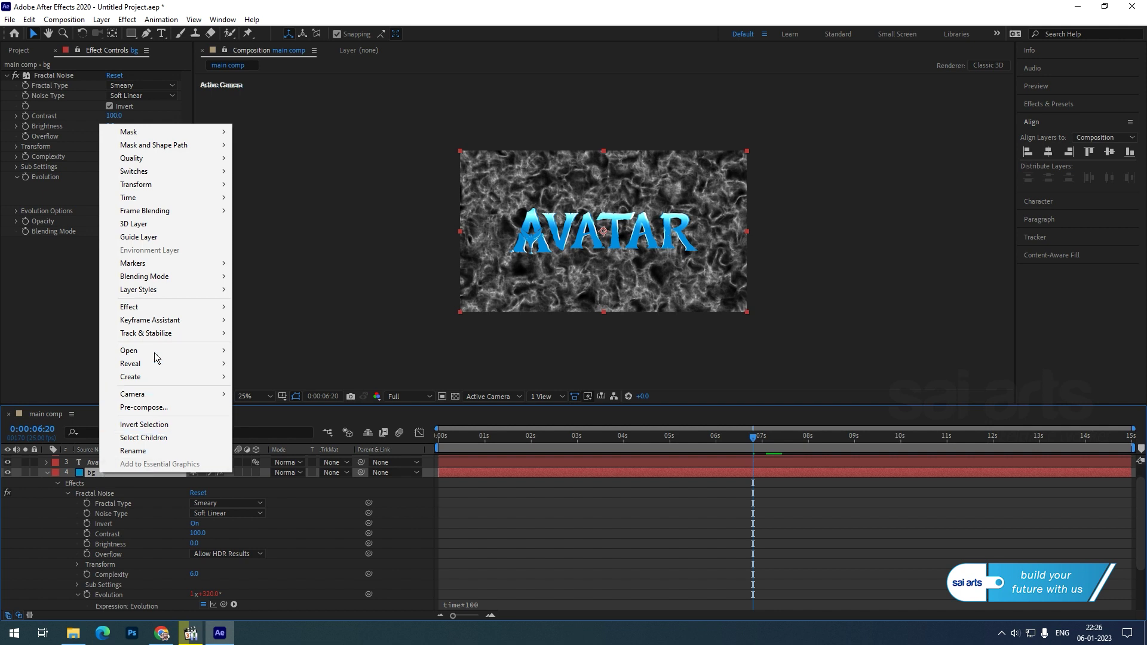
mouse_move(168, 312)
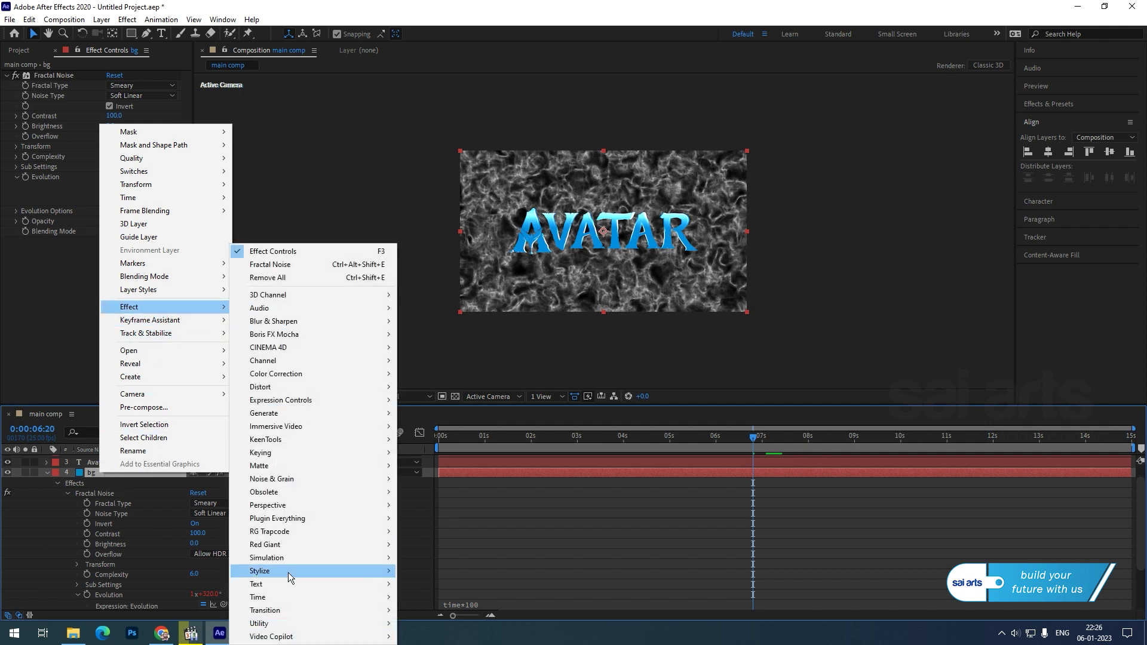
mouse_move(313, 374)
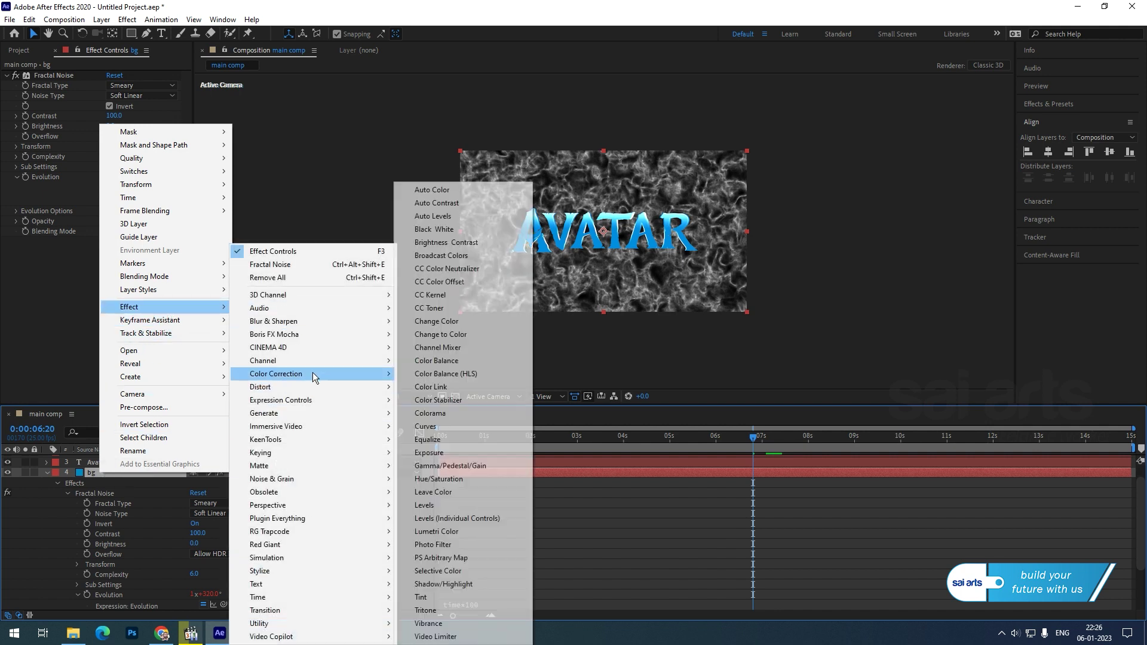
left_click(452, 597)
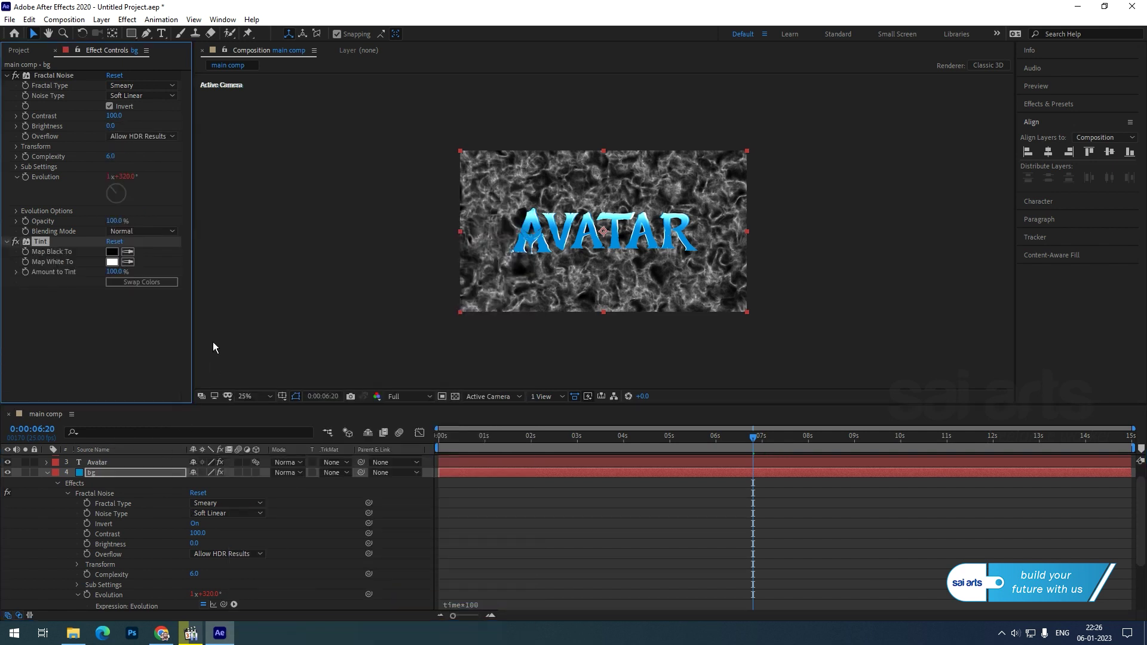
left_click(112, 262)
left_click(222, 127)
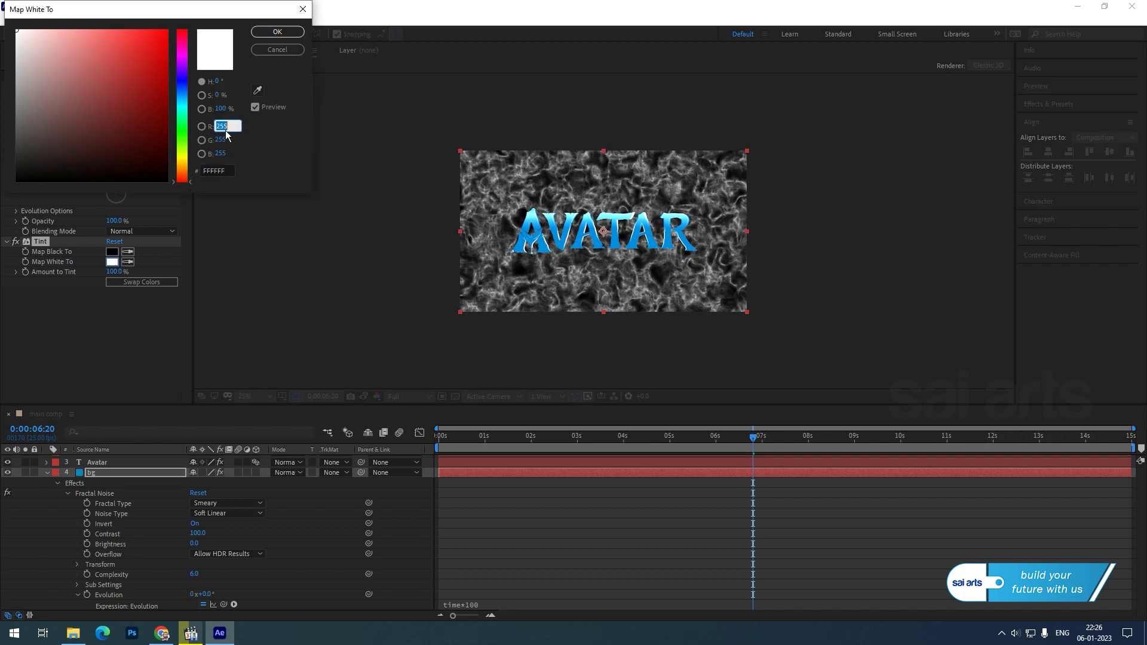
type("0")
key("Tab")
type("125")
key("Tab")
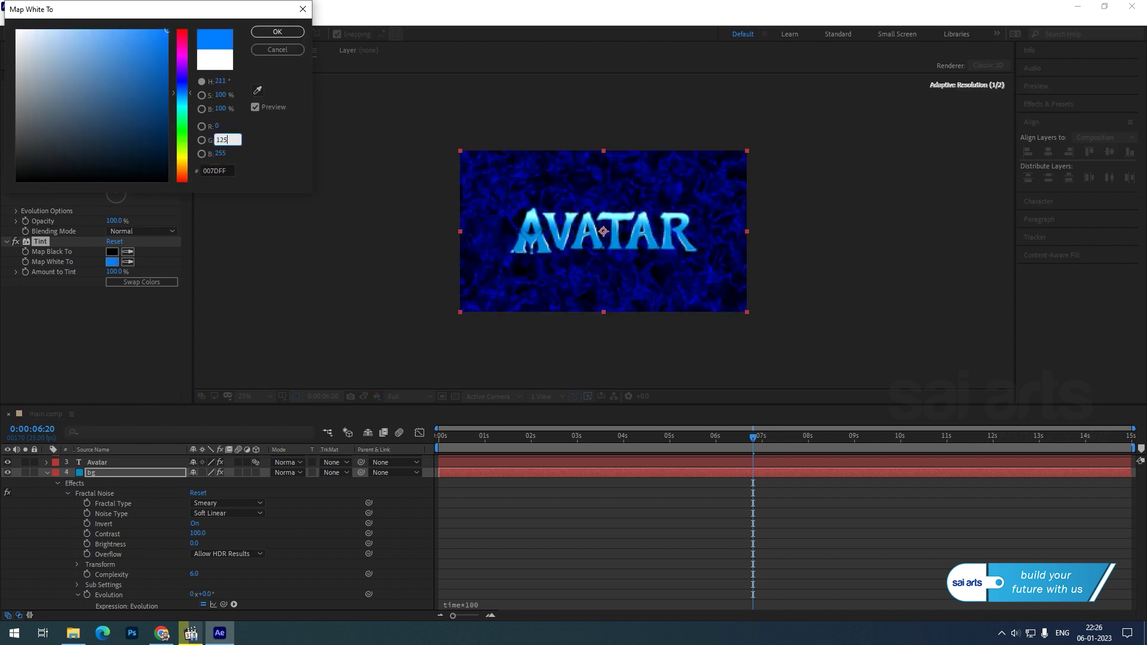
type("205")
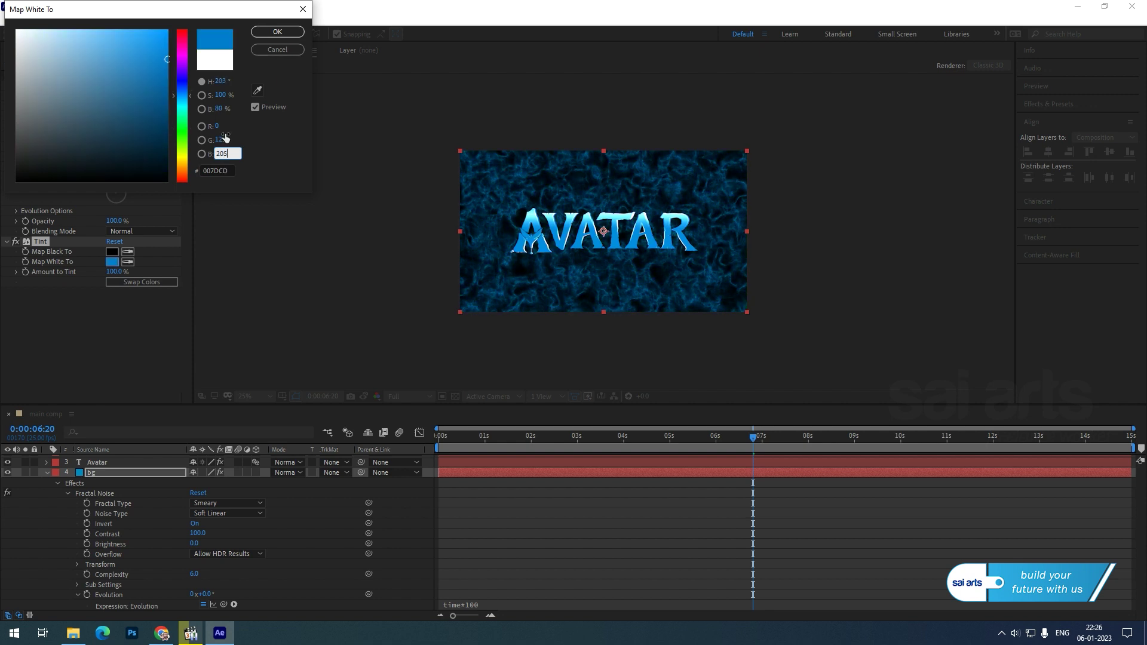
key("Return")
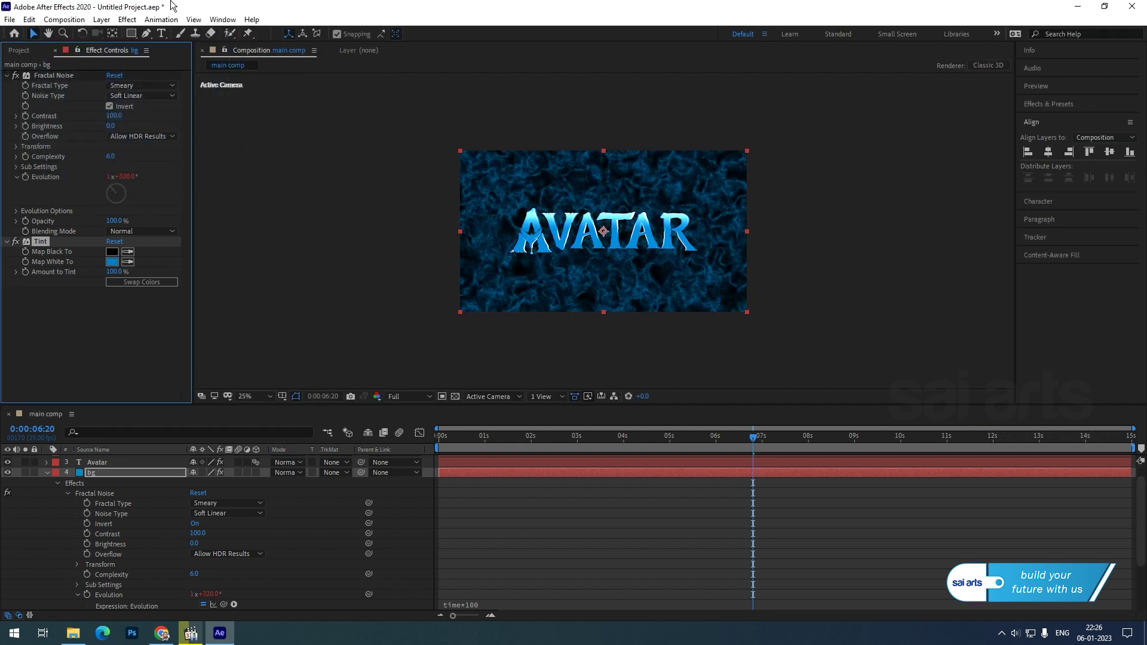
Set Tint's Map Black To colour to pure black (000000)
left_click(127, 252)
left_click(112, 263)
left_click(112, 251)
left_click_drag(159, 171, 228, 214)
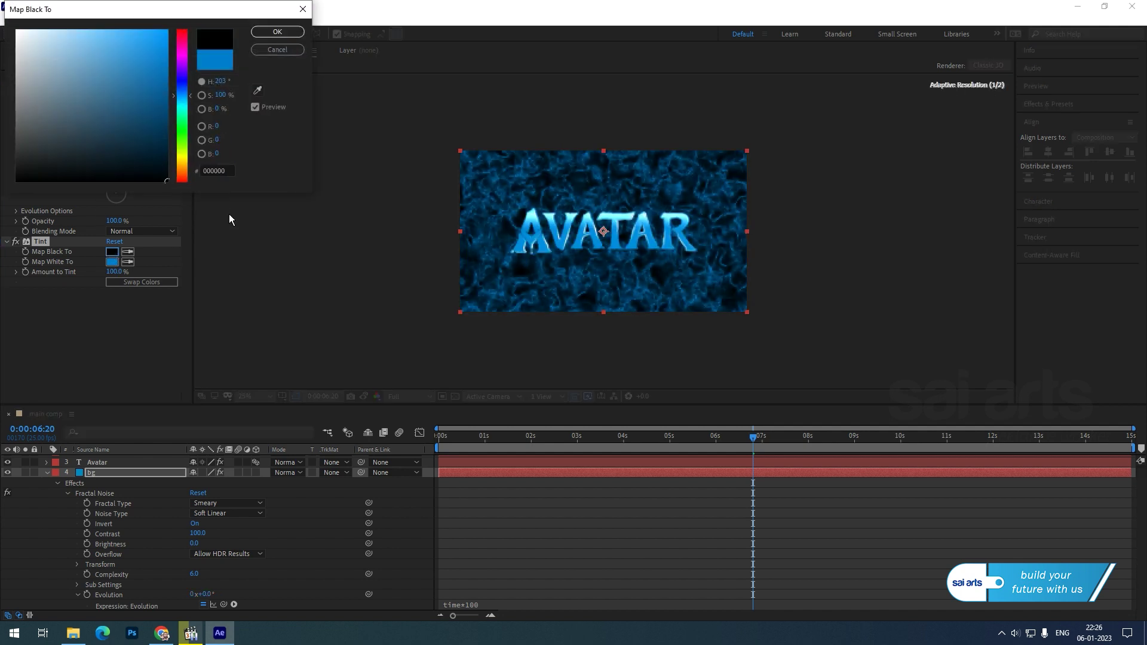
left_click(276, 31)
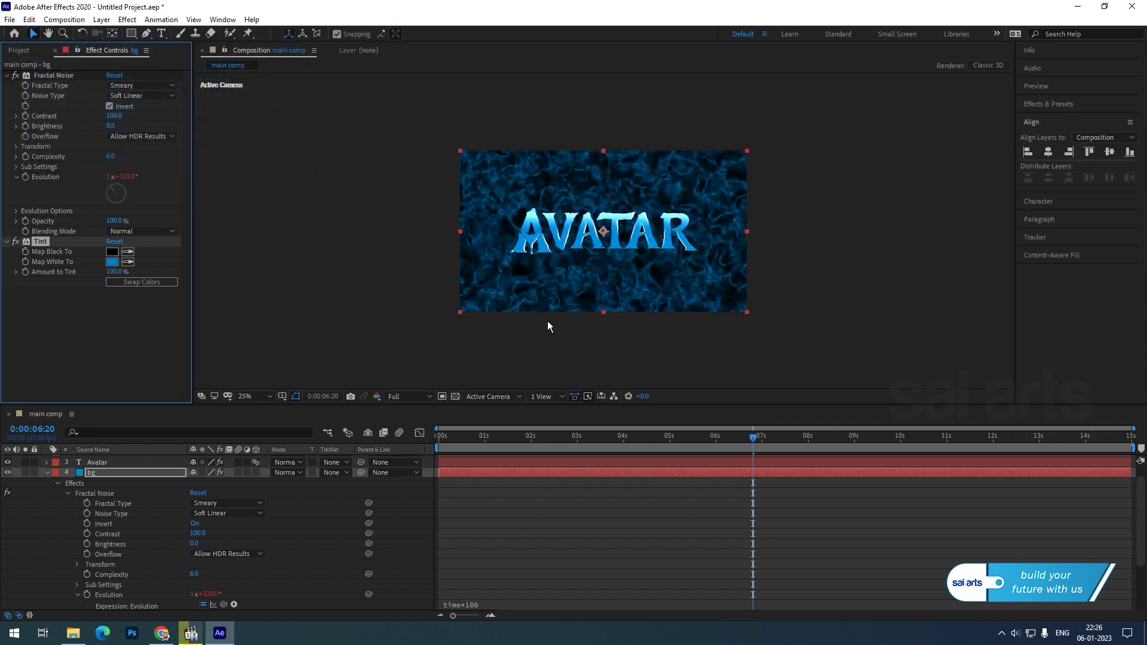
Collapse the bg layer and set its blend mode to Classic Color Dodge
left_click(46, 472)
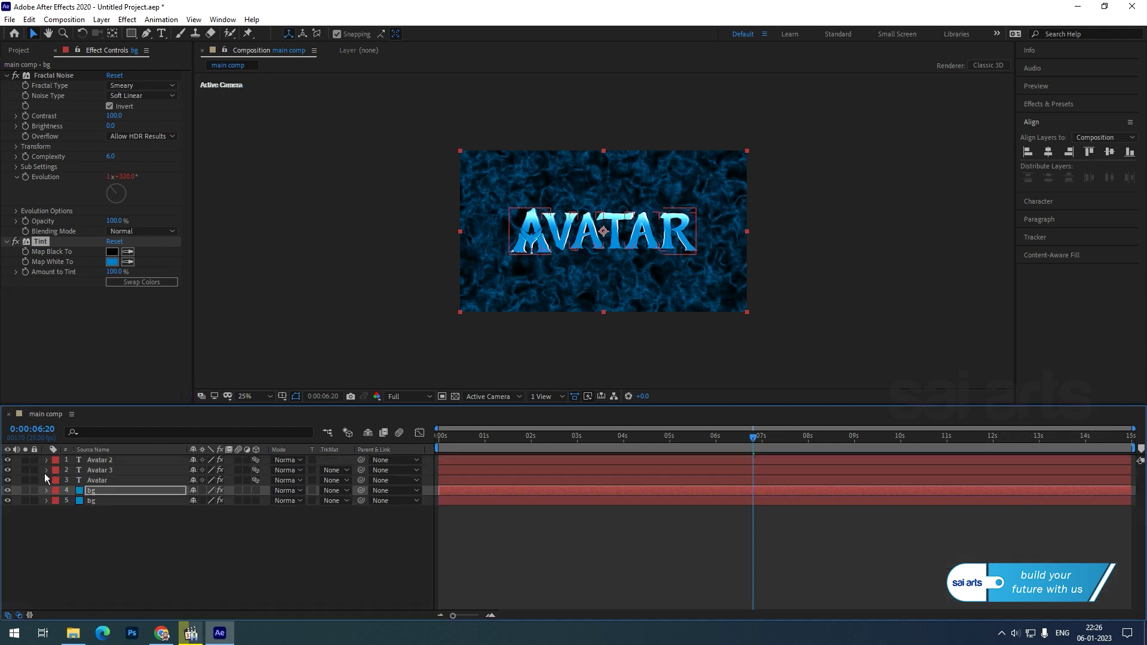
left_click(111, 597)
left_click(130, 490)
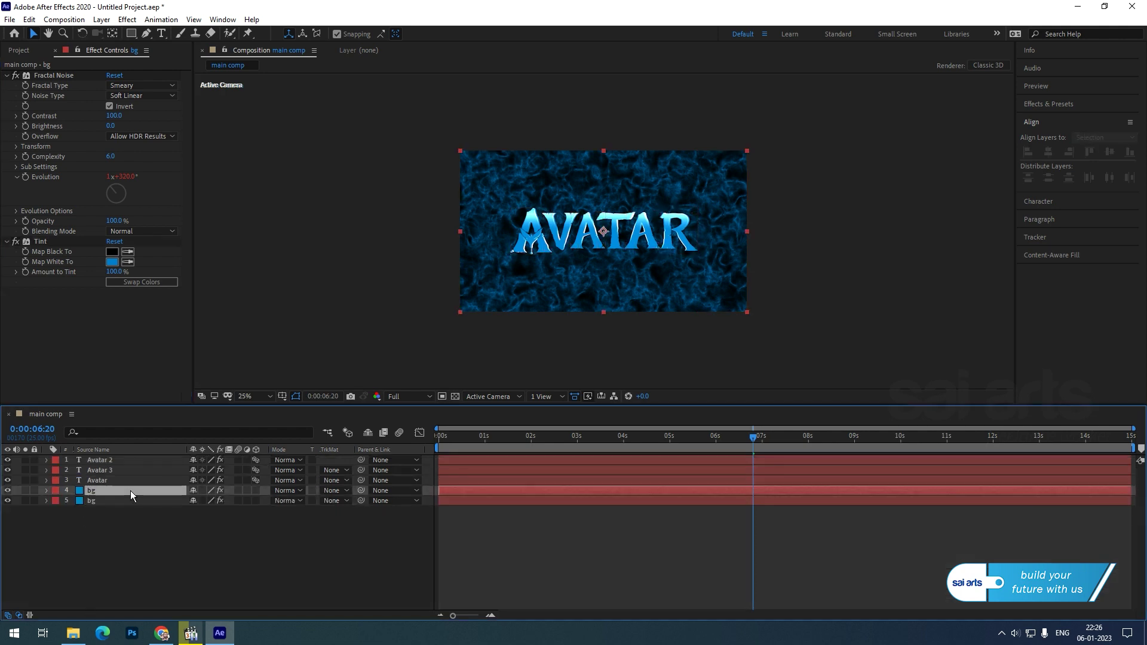
left_click(298, 491)
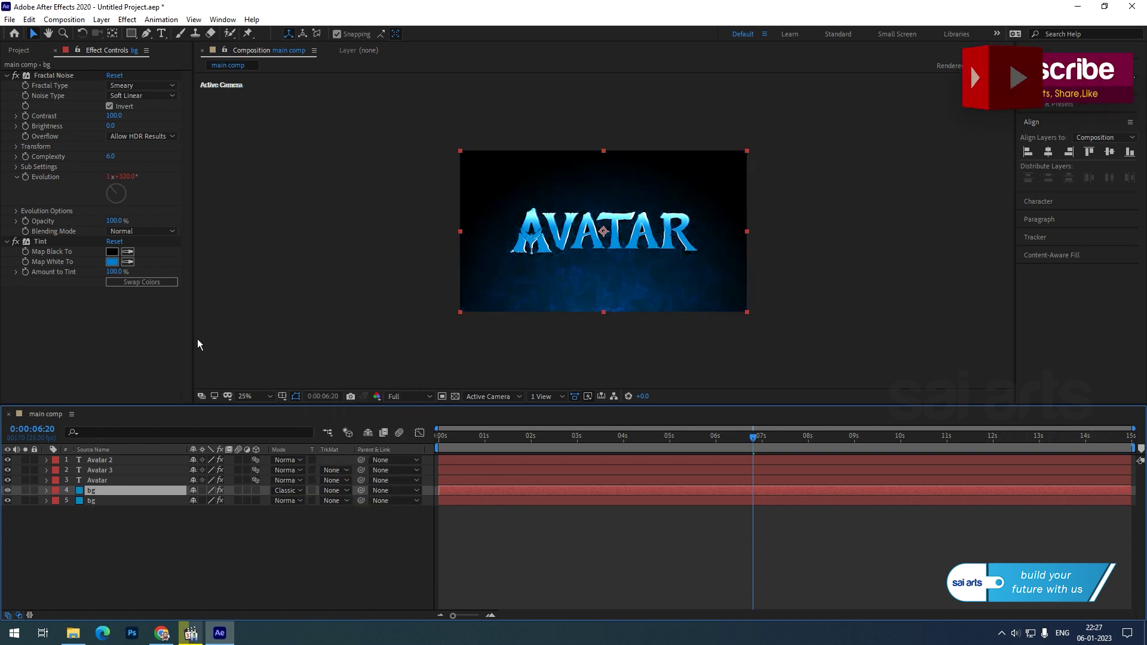
left_click(361, 281)
Scrub through time to about 3 seconds to check the textured background
scroll(575, 273, "up", 1)
scroll(512, 278, "down", 1)
scroll(587, 285, "up", 1)
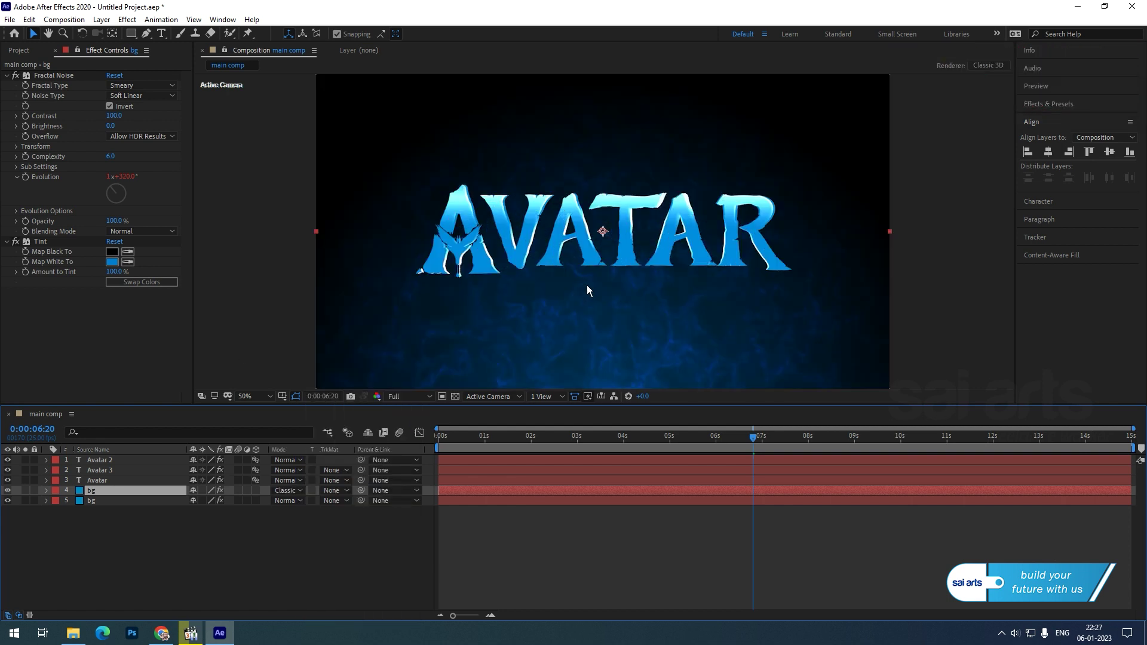
scroll(588, 330, "up", 3)
scroll(575, 278, "down", 1)
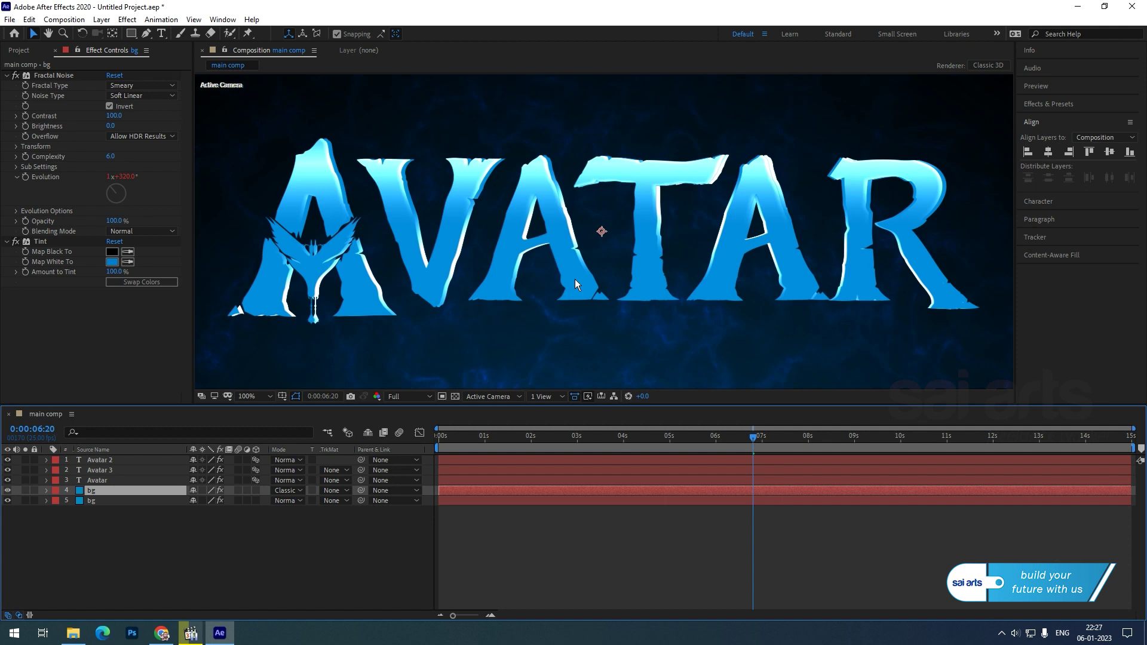
left_click_drag(515, 451, 596, 438)
scroll(528, 259, "down", 2)
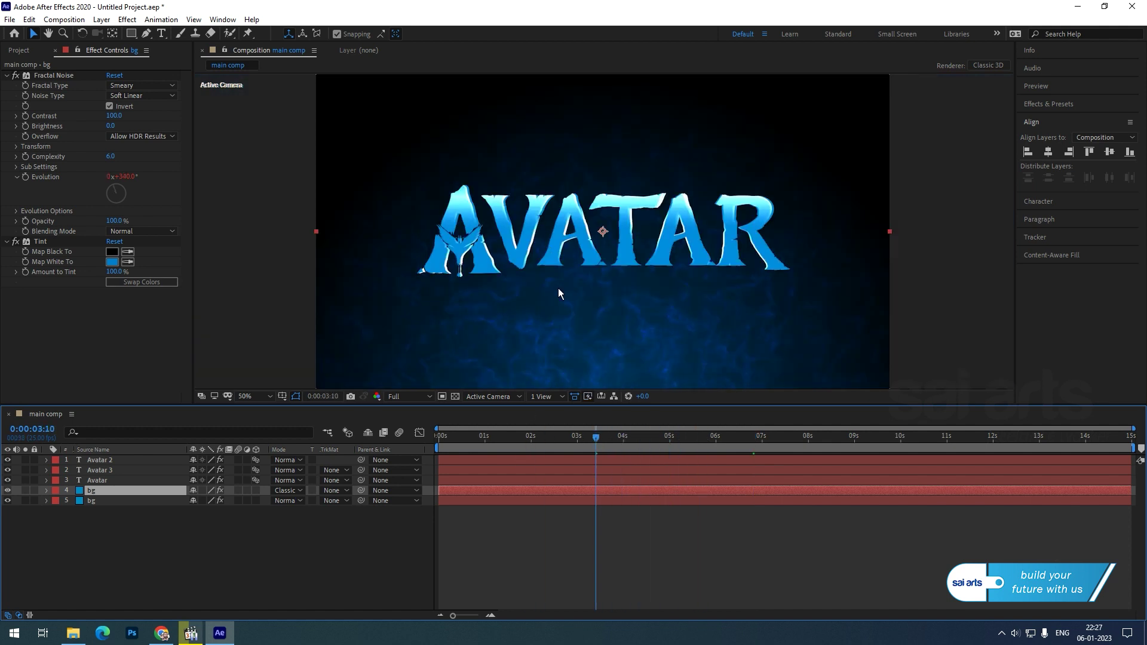
key("h")
left_click_drag(554, 285, 554, 288)
key("v")
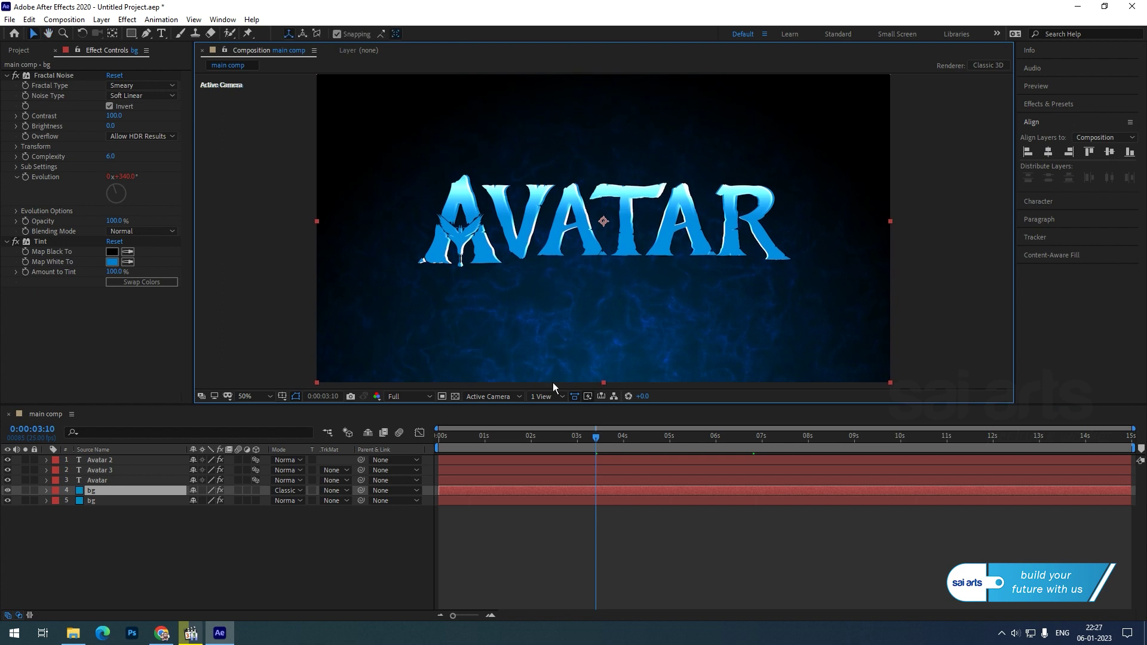
mouse_move(595, 439)
left_mouse_down()
mouse_move(539, 443)
mouse_move(582, 442)
left_mouse_up()
left_click(121, 529)
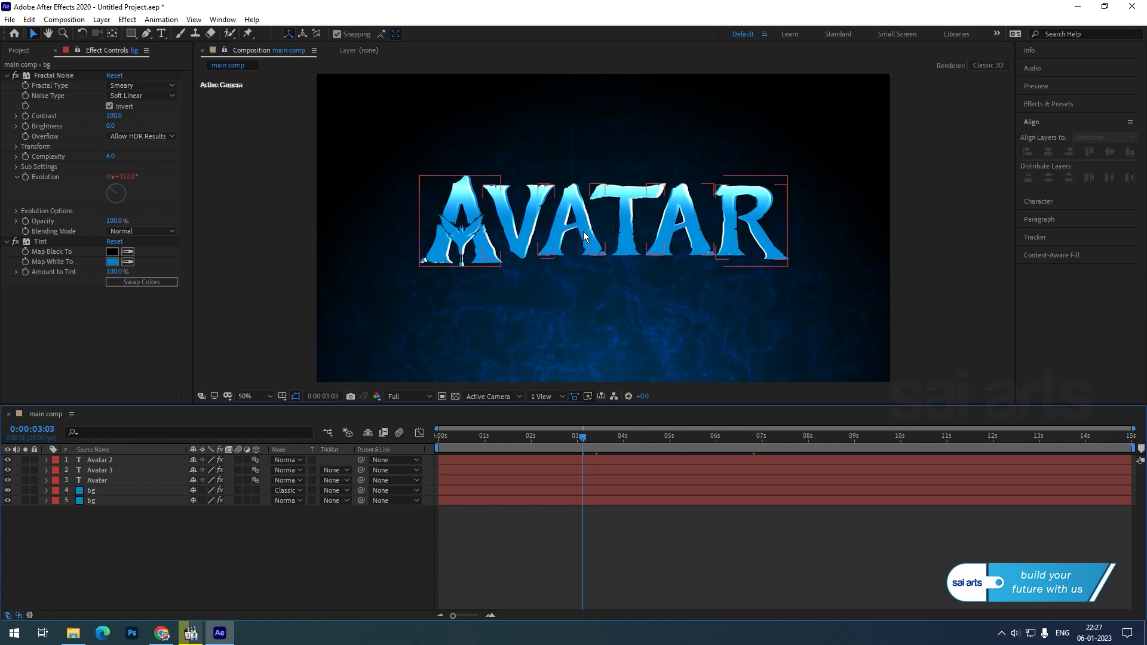
Duplicate Avatar 2 as Avatar 4 and remove its CC Light Sweep
left_click(98, 460)
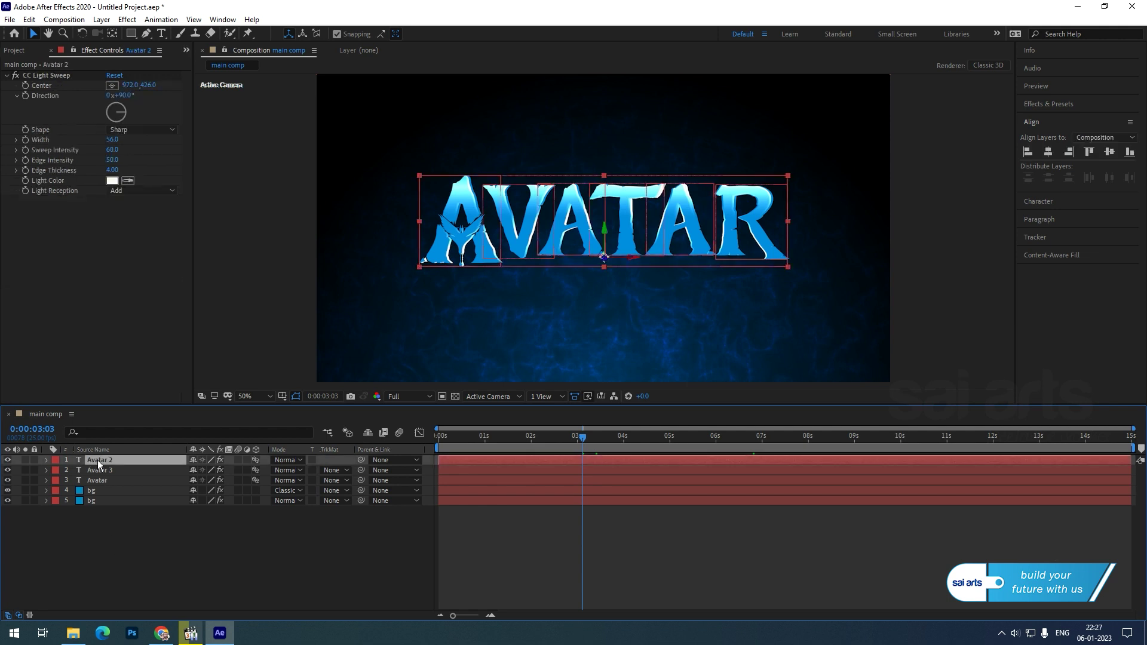
key("ctrl+d")
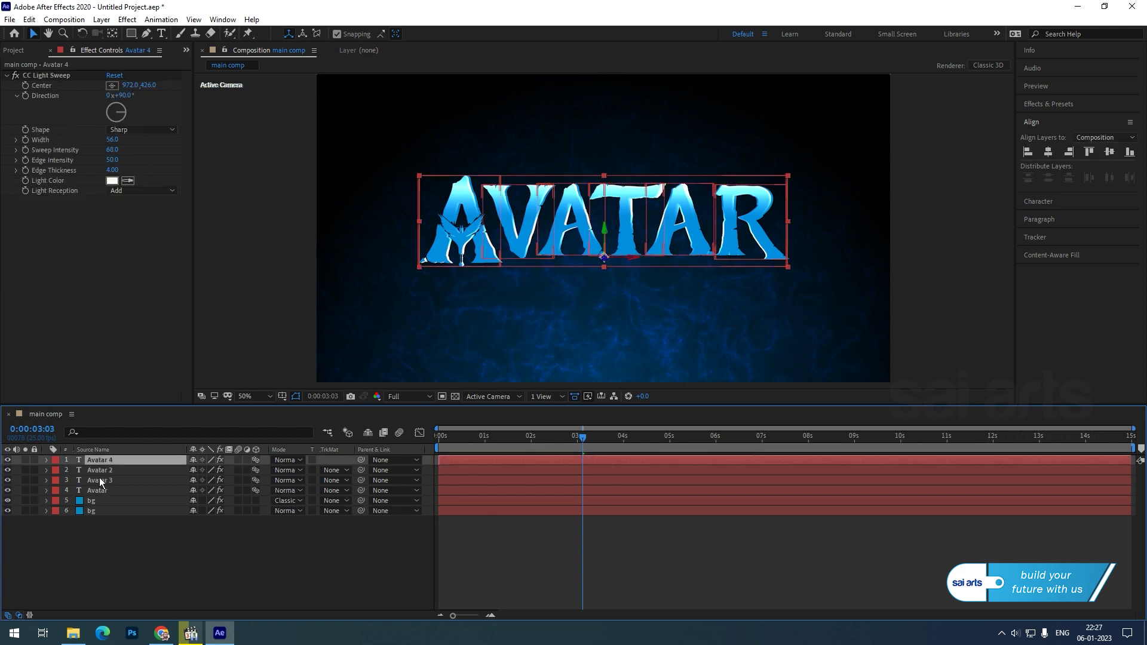
left_click(39, 77)
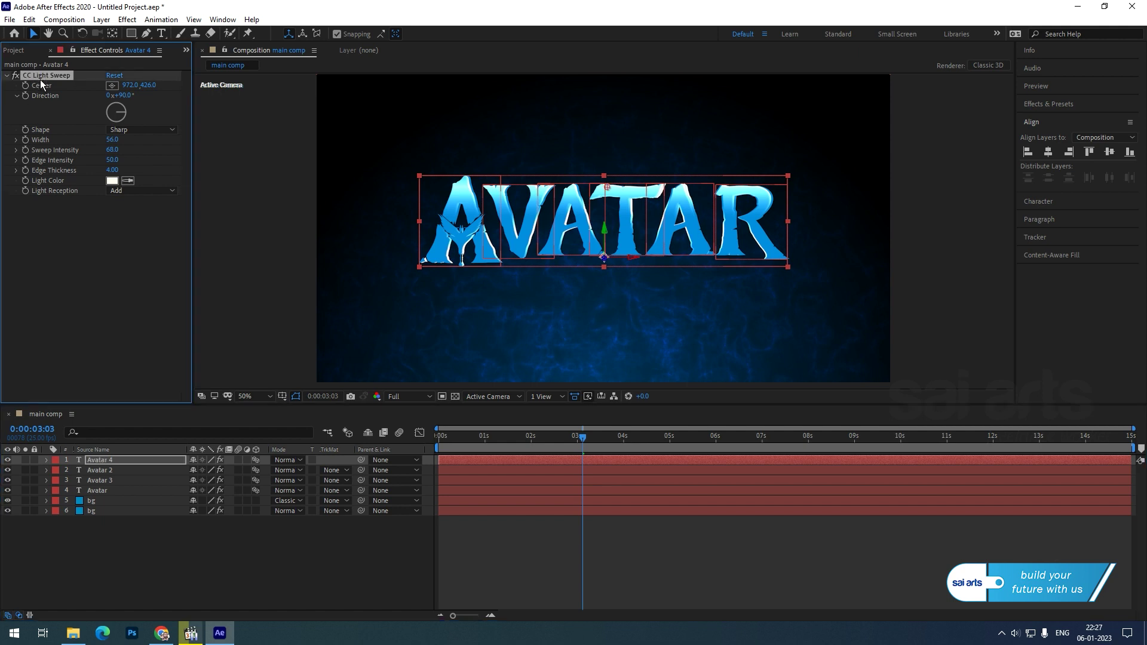
key("Delete")
Copy bg's Fractal Noise effect with property links
left_click(93, 549)
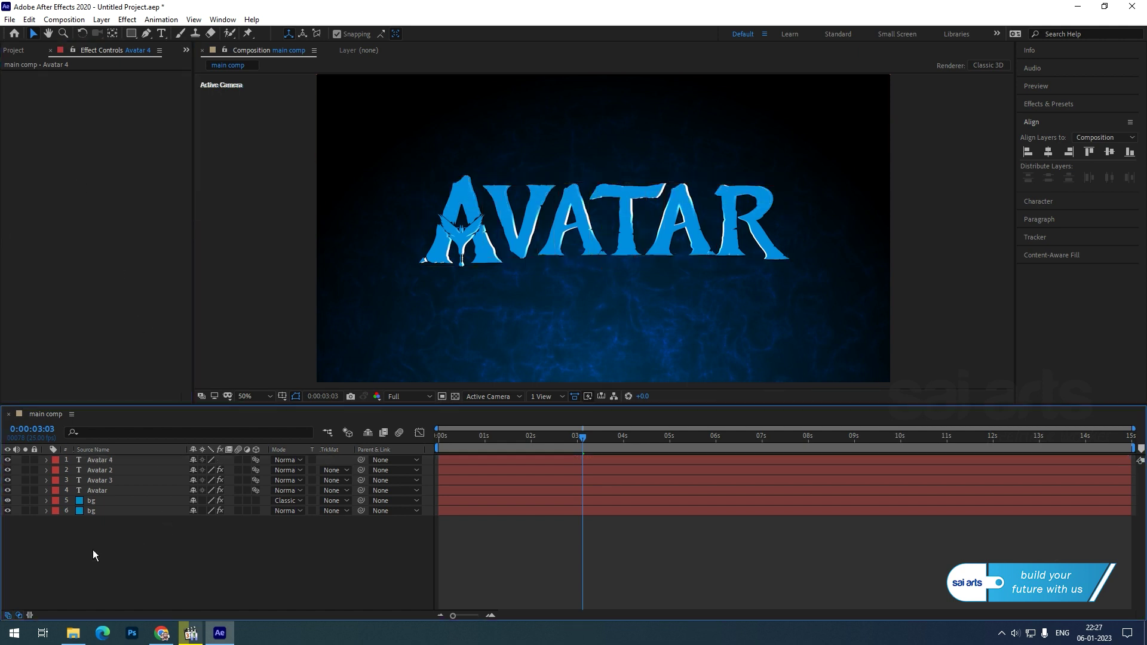
left_click(94, 500)
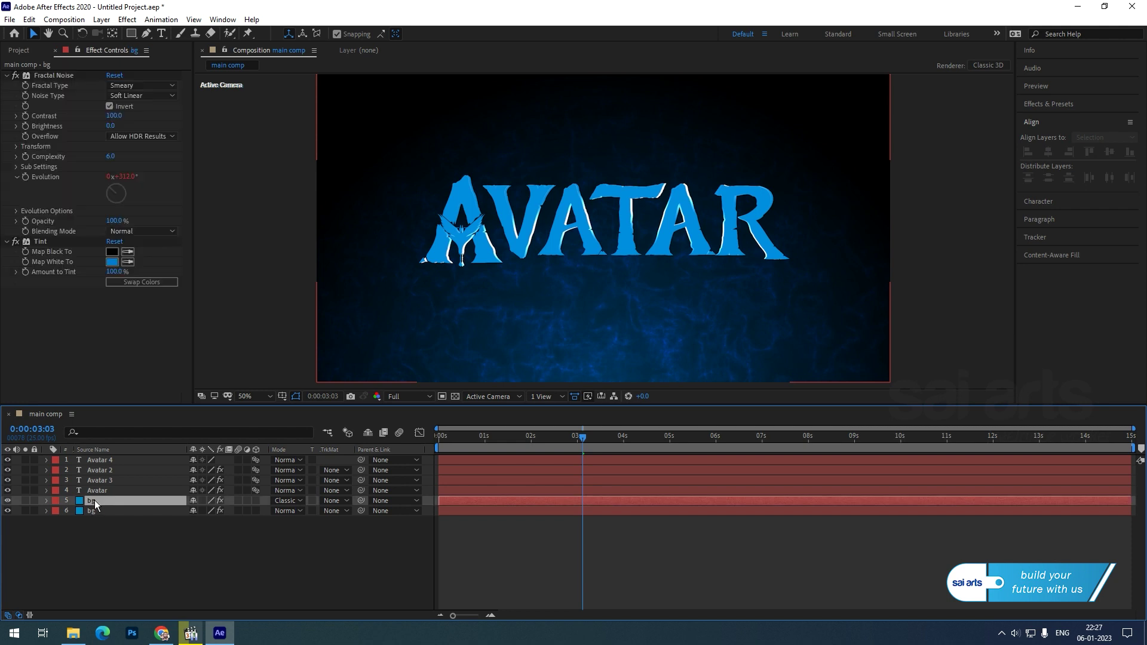
left_click(60, 75)
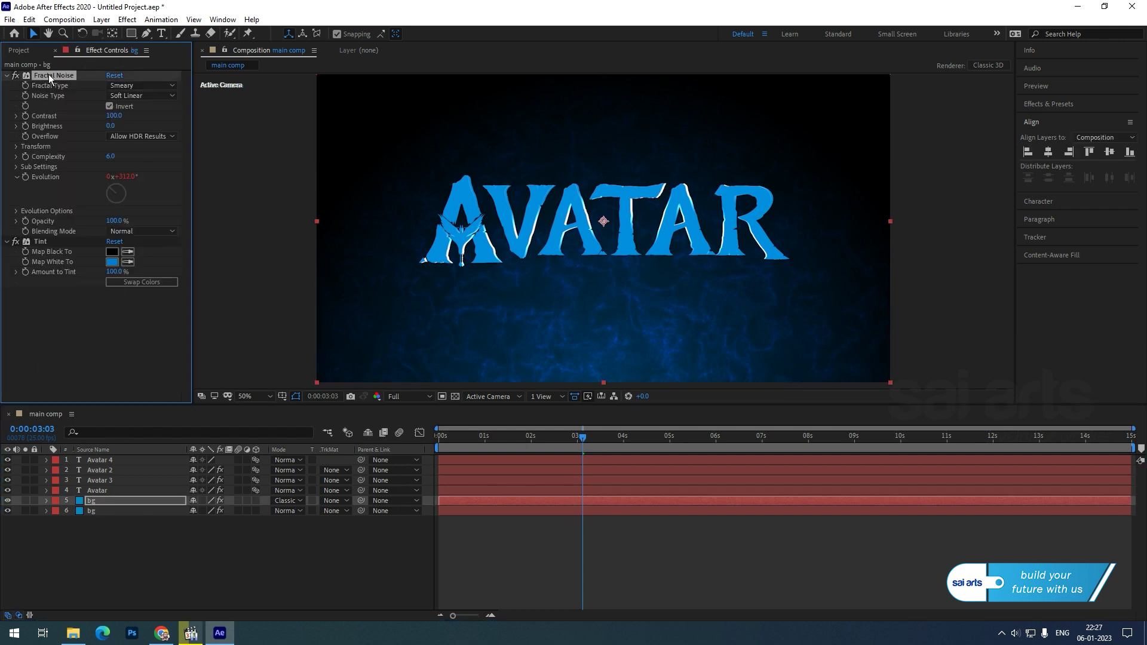
left_click(29, 19)
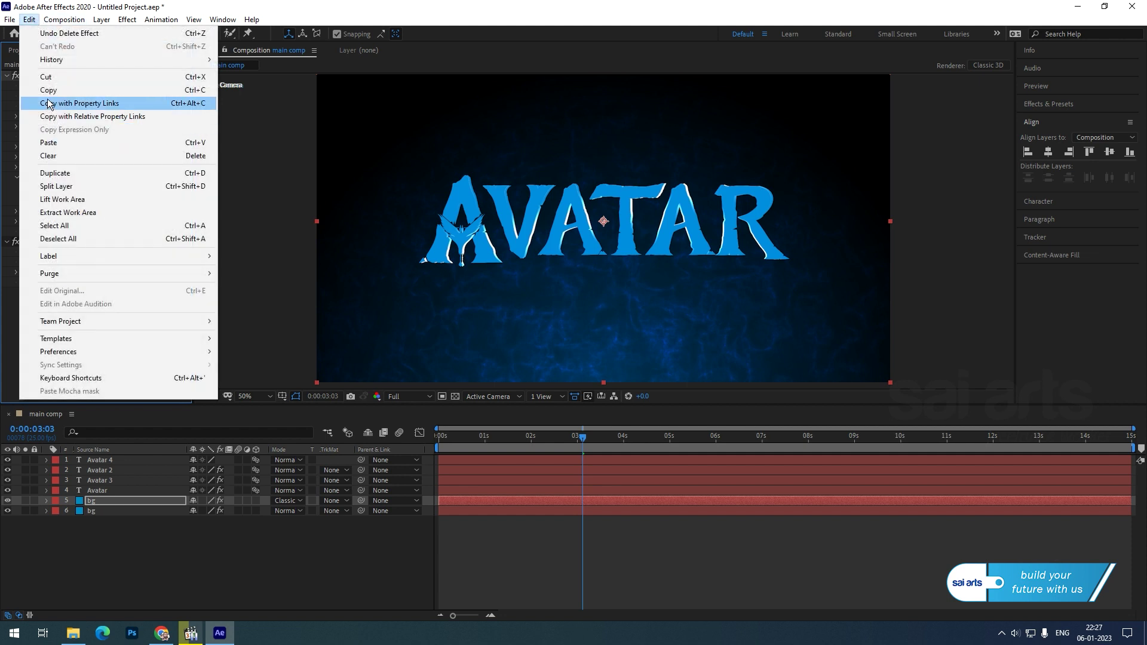
left_click(77, 103)
Paste the linked Fractal Noise effect onto the Avatar 4 layer
left_click(103, 461)
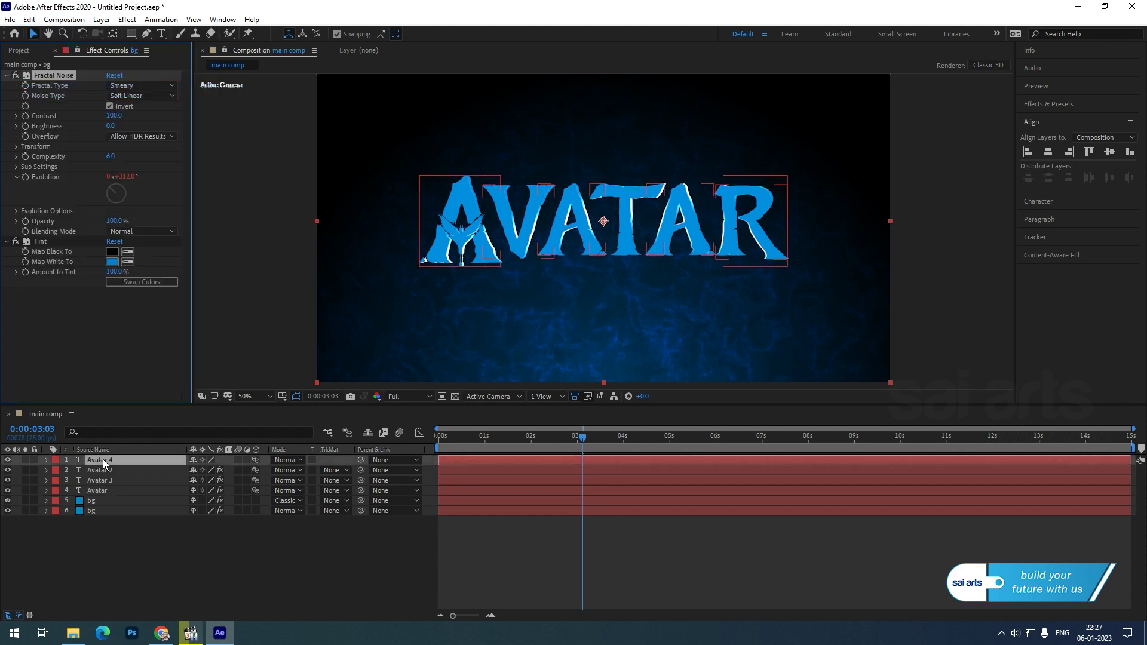
left_click(29, 19)
left_click(59, 140)
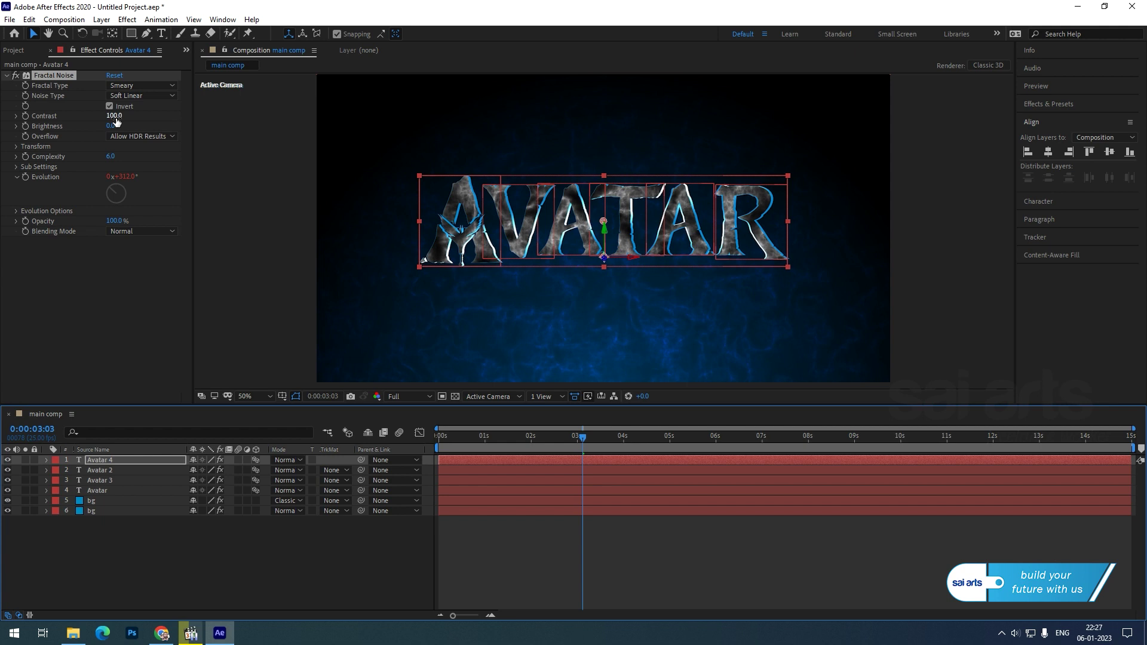
Set Fractal Noise Contrast to 270, Brightness to -55 and Complexity to 10
left_click_drag(116, 122, 200, 120)
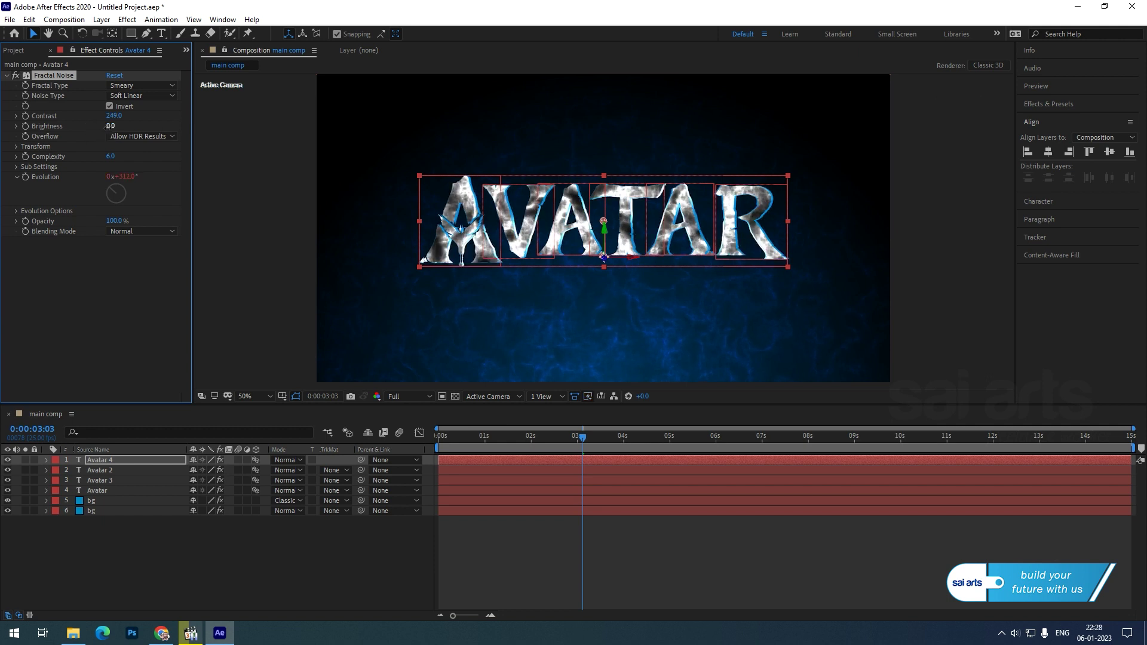
left_click_drag(108, 125, 109, 128)
left_click(111, 126)
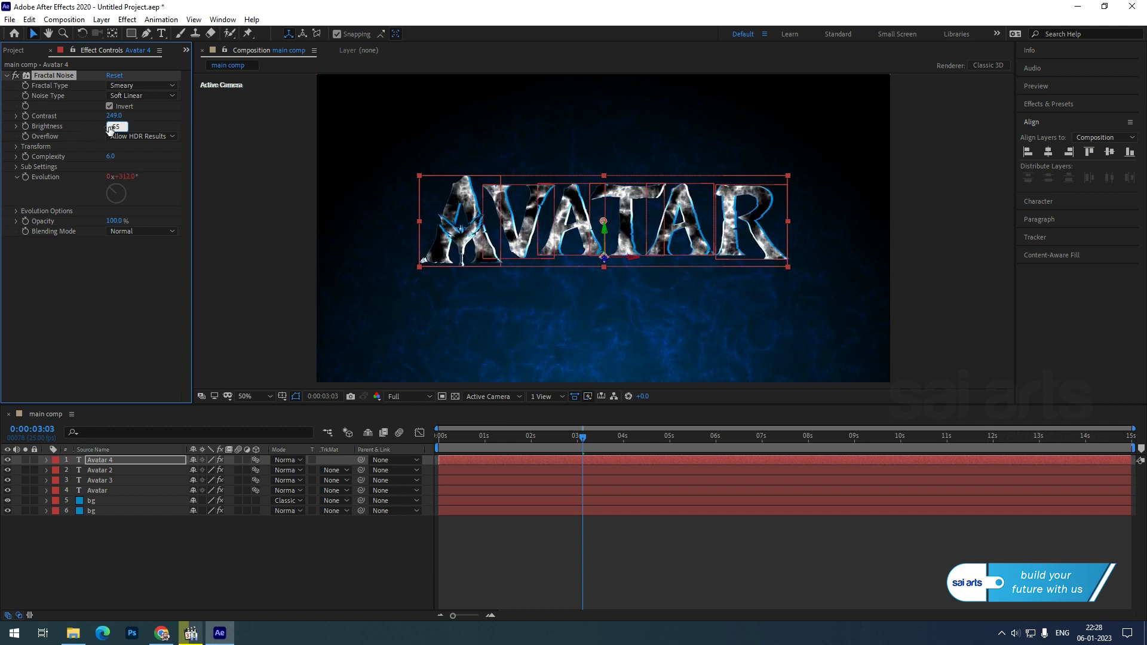
key("Return")
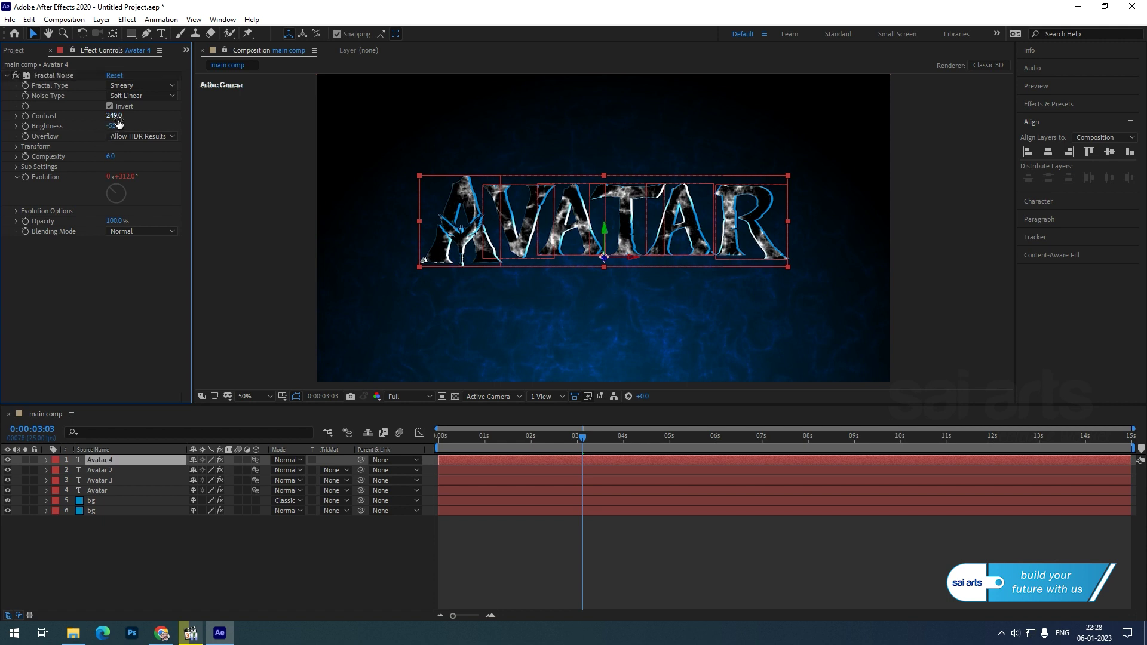
left_click_drag(114, 115, 130, 126)
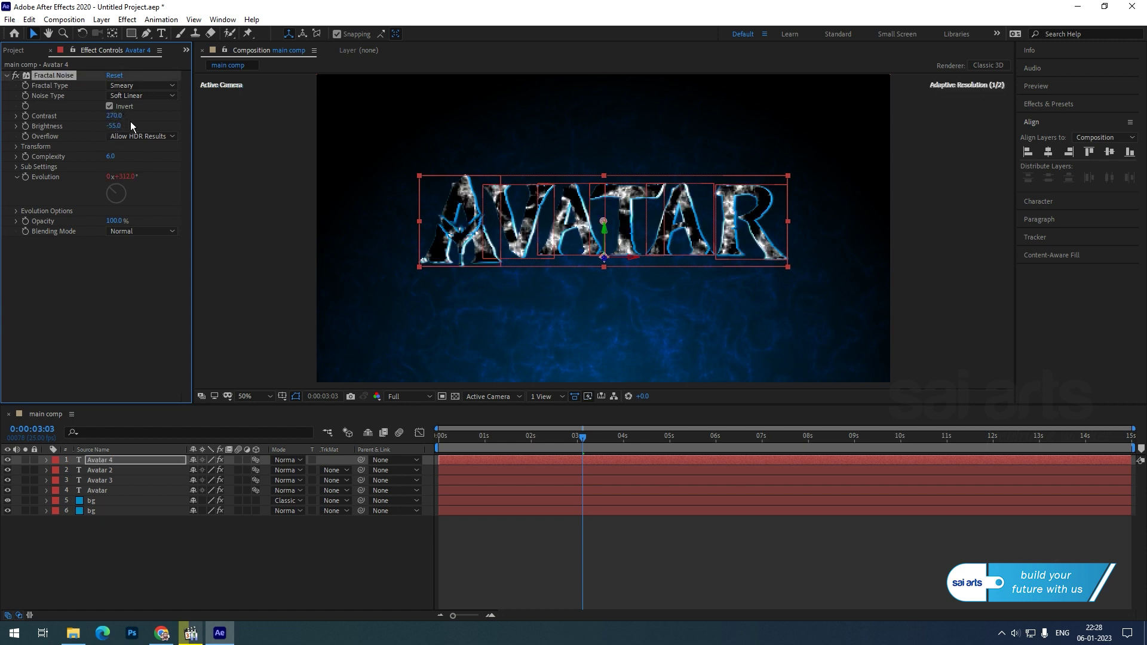
left_click(112, 157)
type("10")
key("Return")
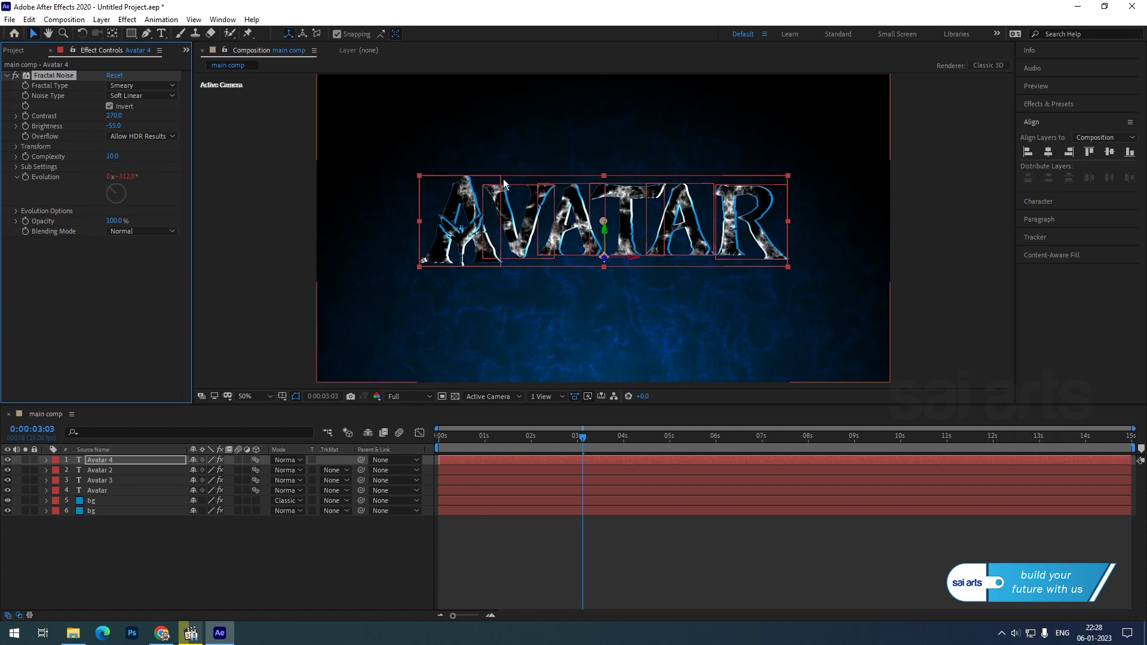
key("slash")
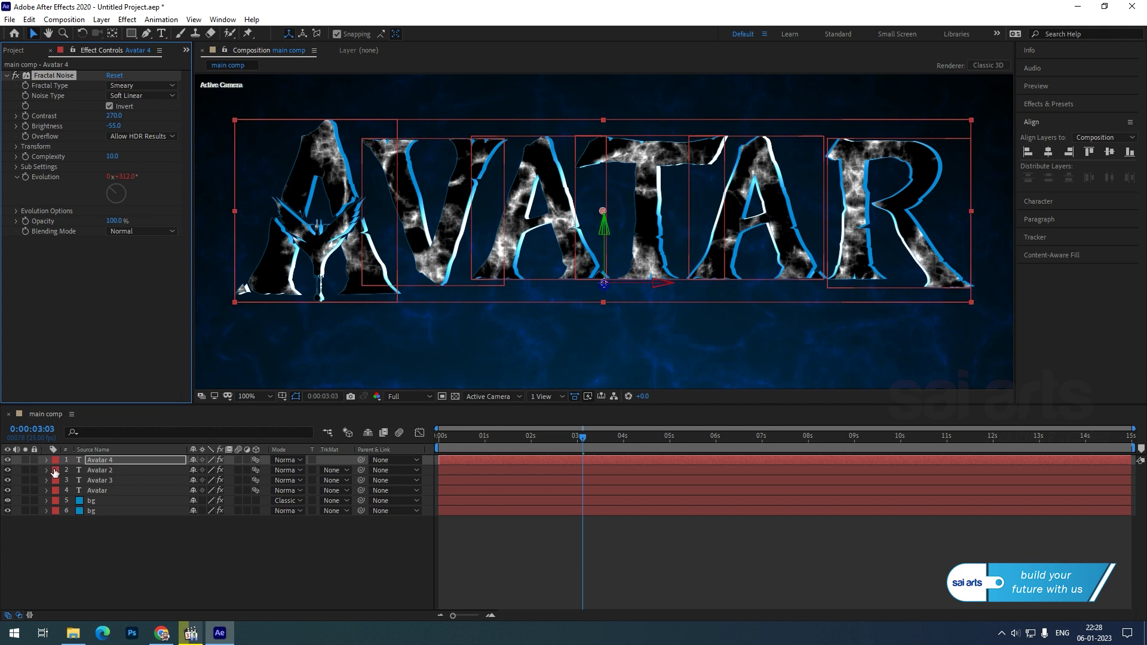
left_click(95, 459)
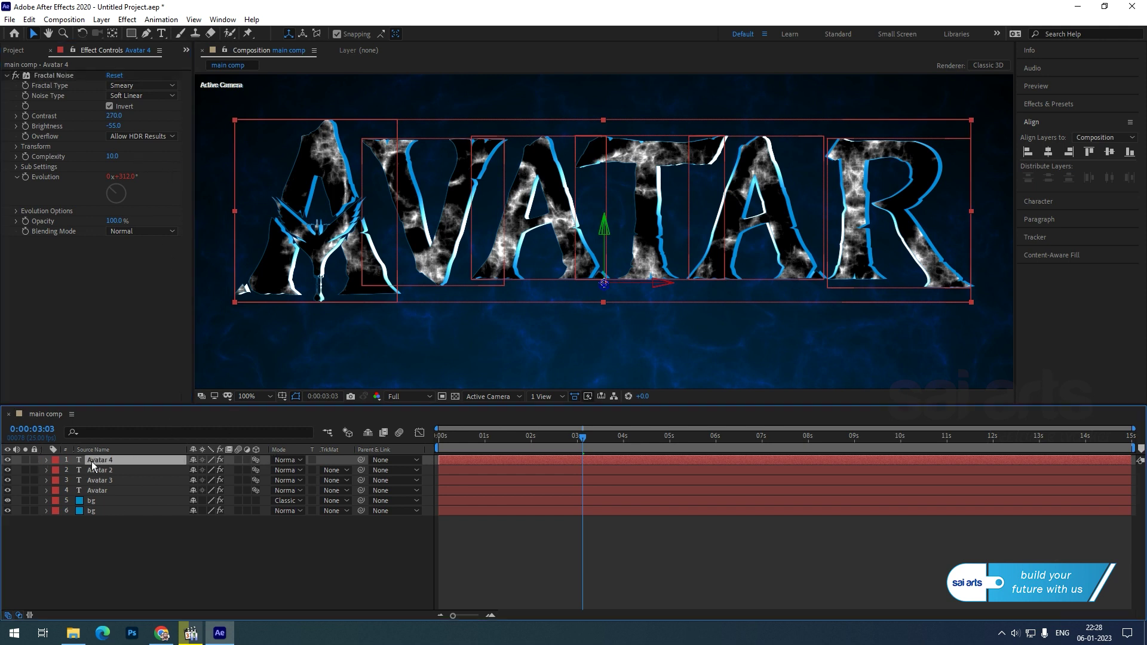
Set Avatar 2's track matte to Avatar 4 as Luma Inverted
left_click(101, 471)
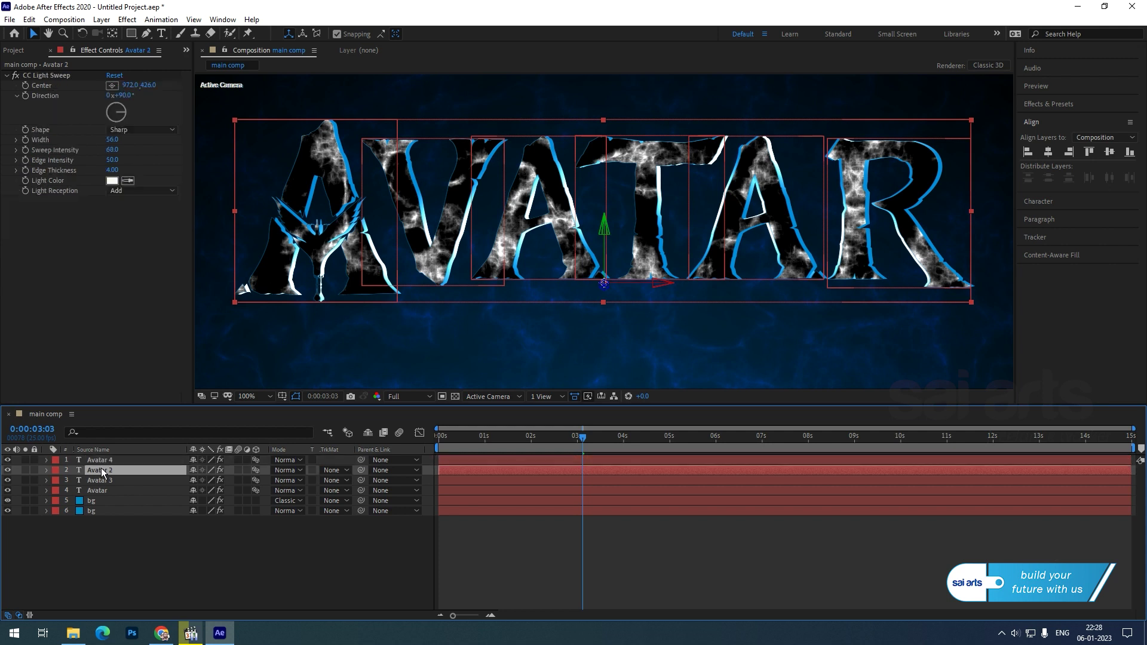
left_click(338, 472)
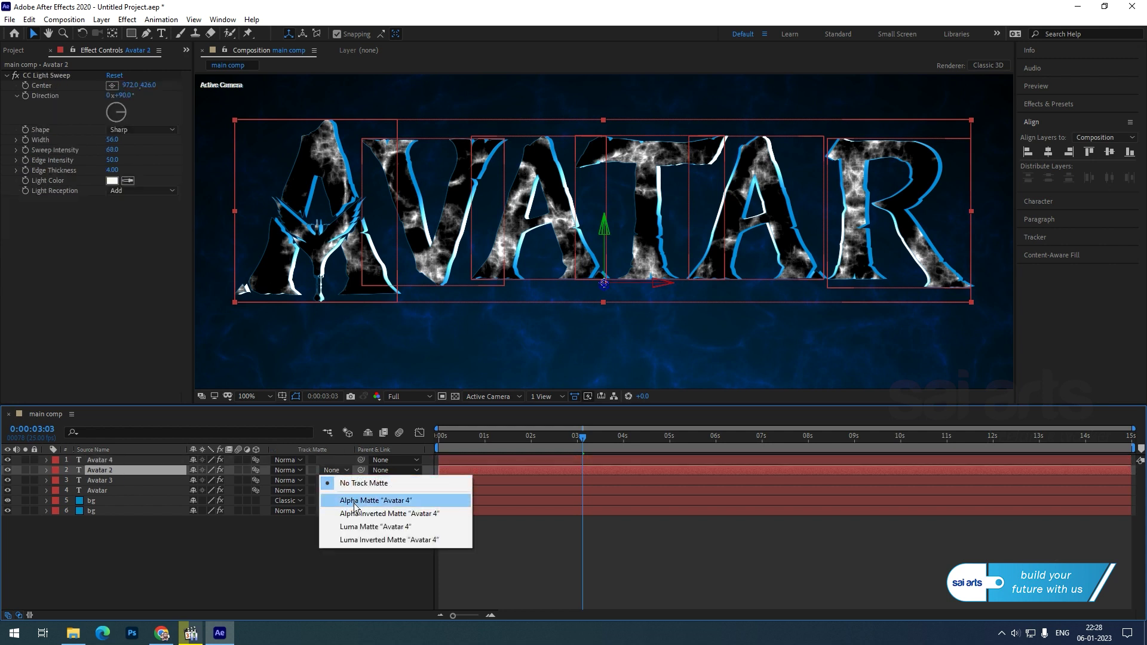
left_click(353, 500)
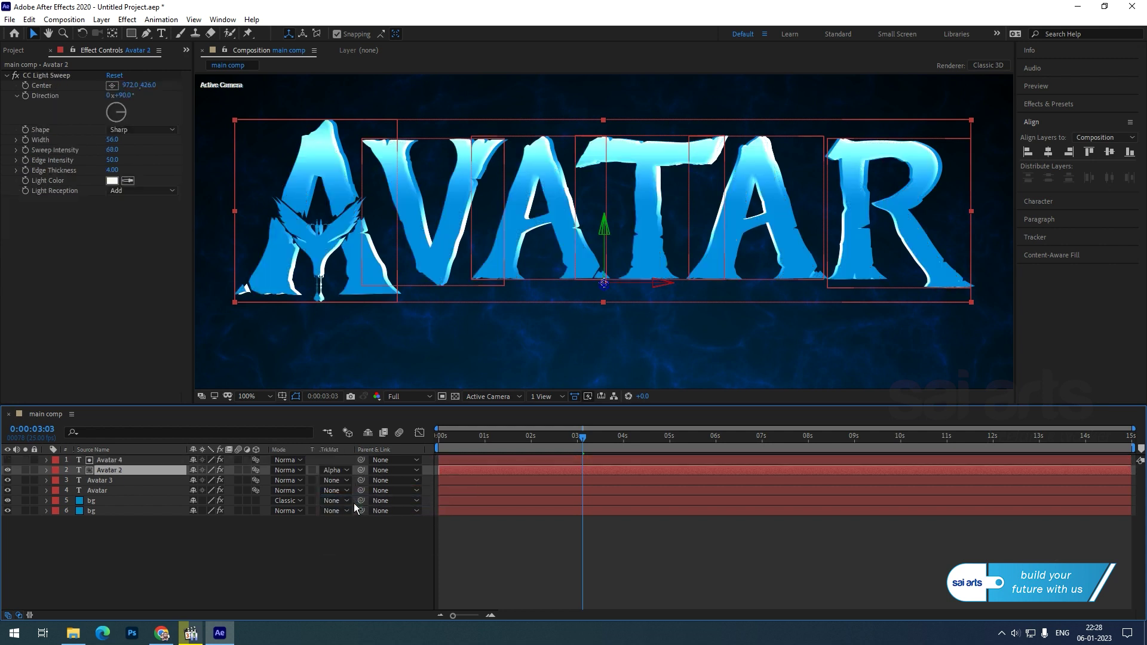
left_click(338, 471)
left_click(361, 540)
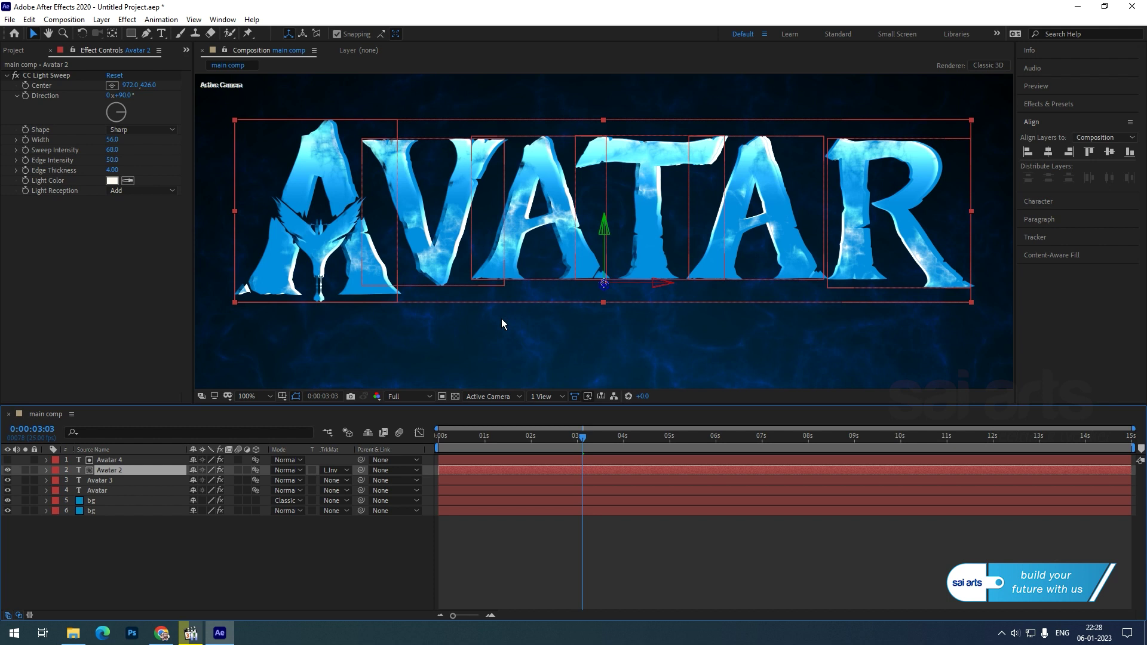
Preview the light sweep to about 3 seconds and zoom out to the whole frame
key("space")
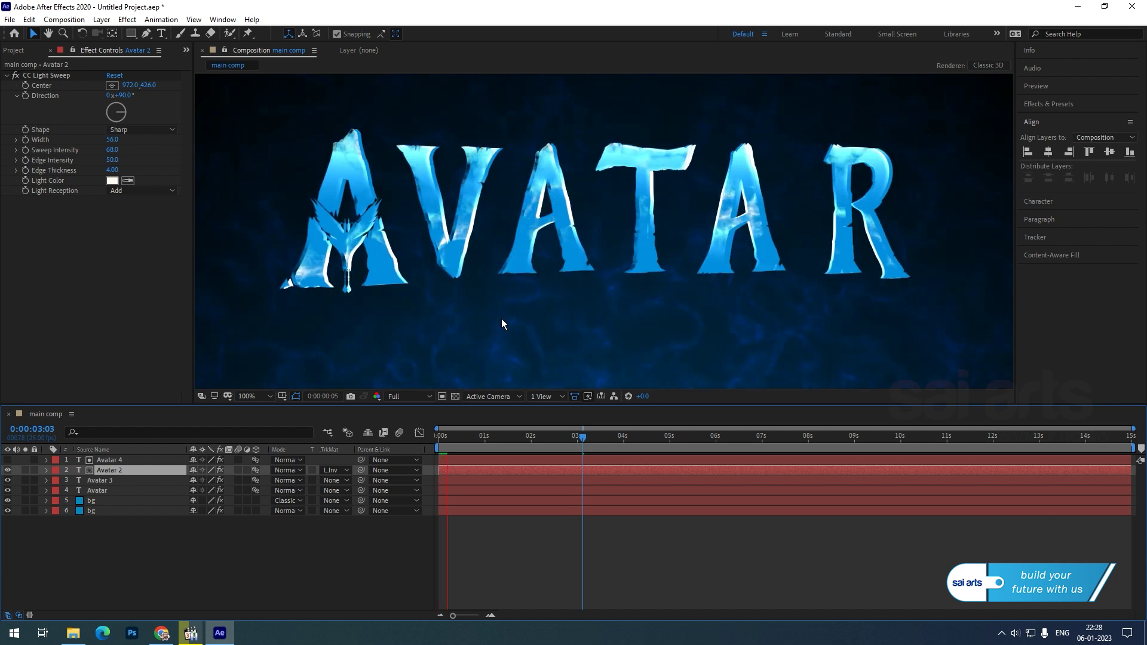
left_click(533, 437)
left_click_drag(539, 436, 589, 442)
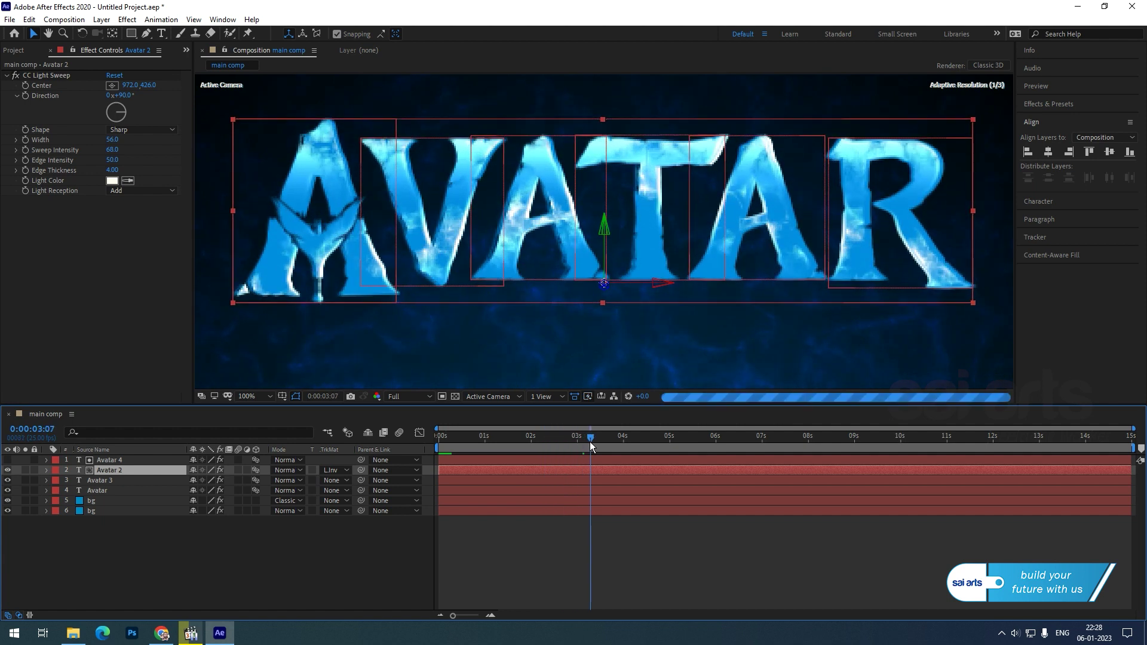
key("space")
key("comma")
key("comma")
left_click(927, 204)
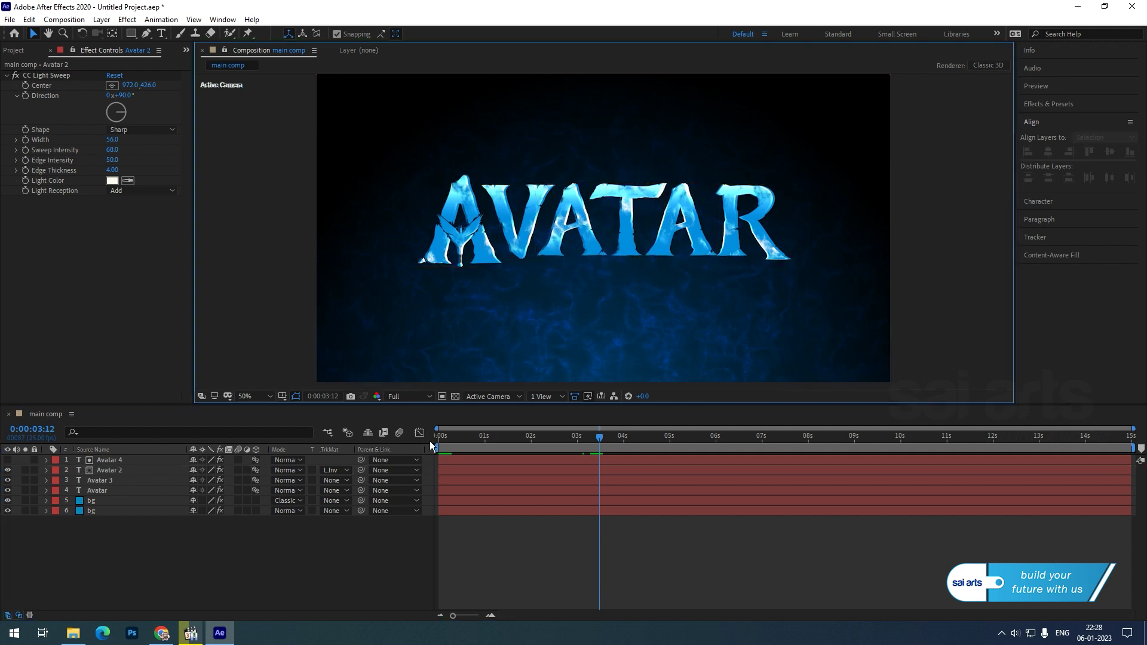
left_click(109, 561)
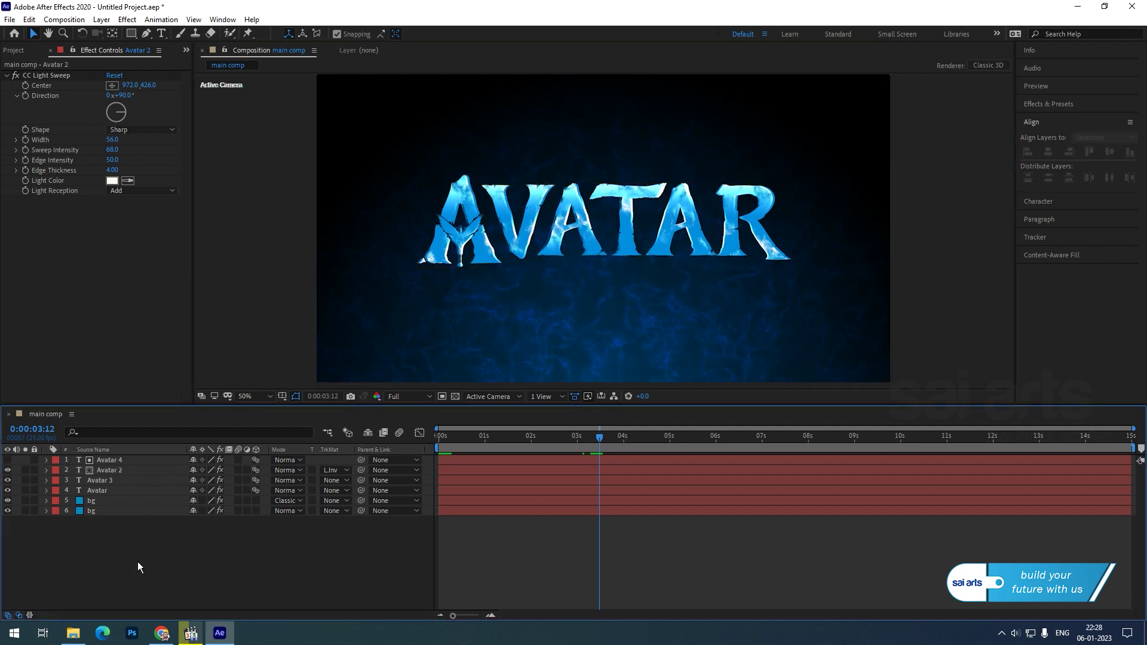
Add a new text layer with a font size of 36
right_click(87, 548)
mouse_move(133, 418)
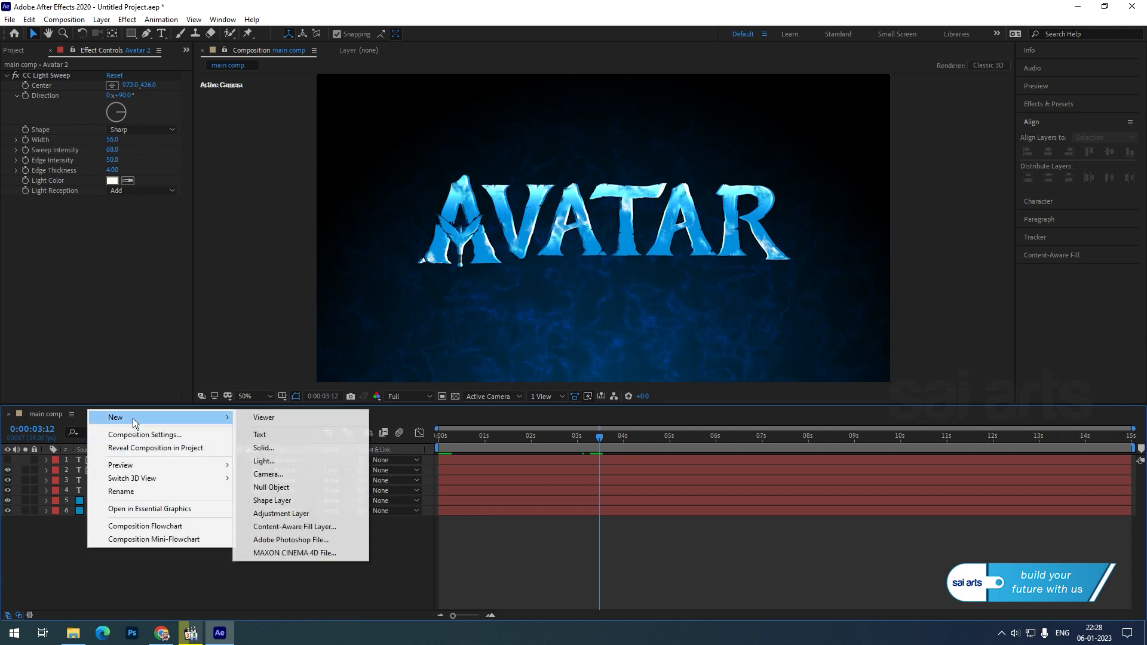
left_click(291, 434)
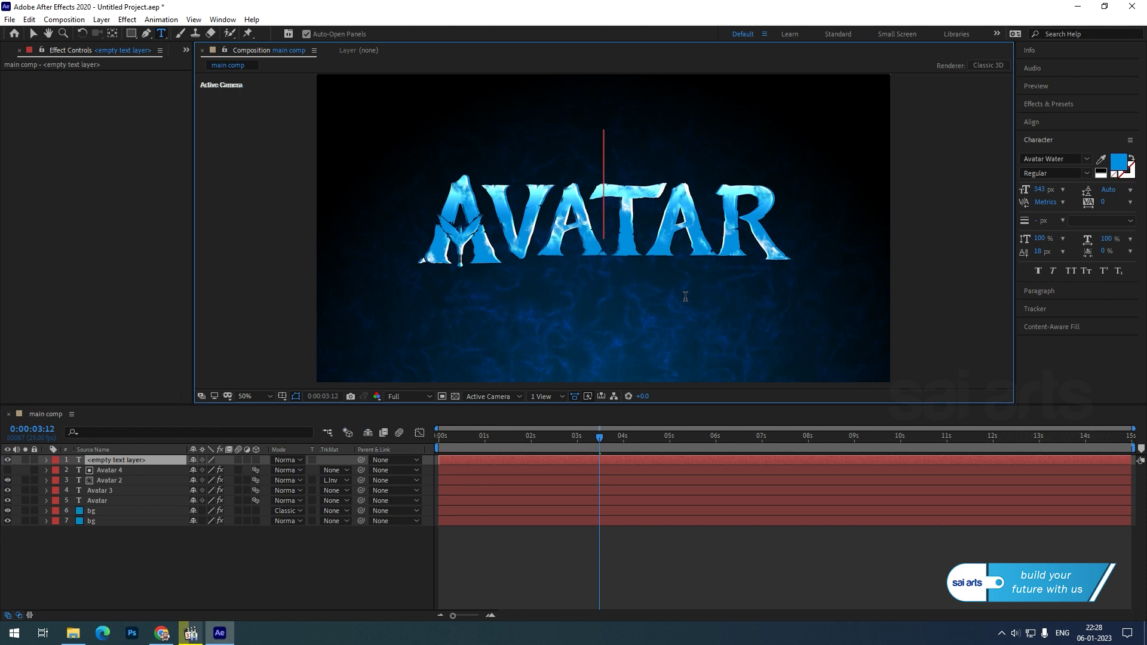
left_click(1040, 193)
left_click(1040, 190)
type("36")
key("Return")
Type THE WAY OF WATER and move it just below the AVATAR title
type("THE")
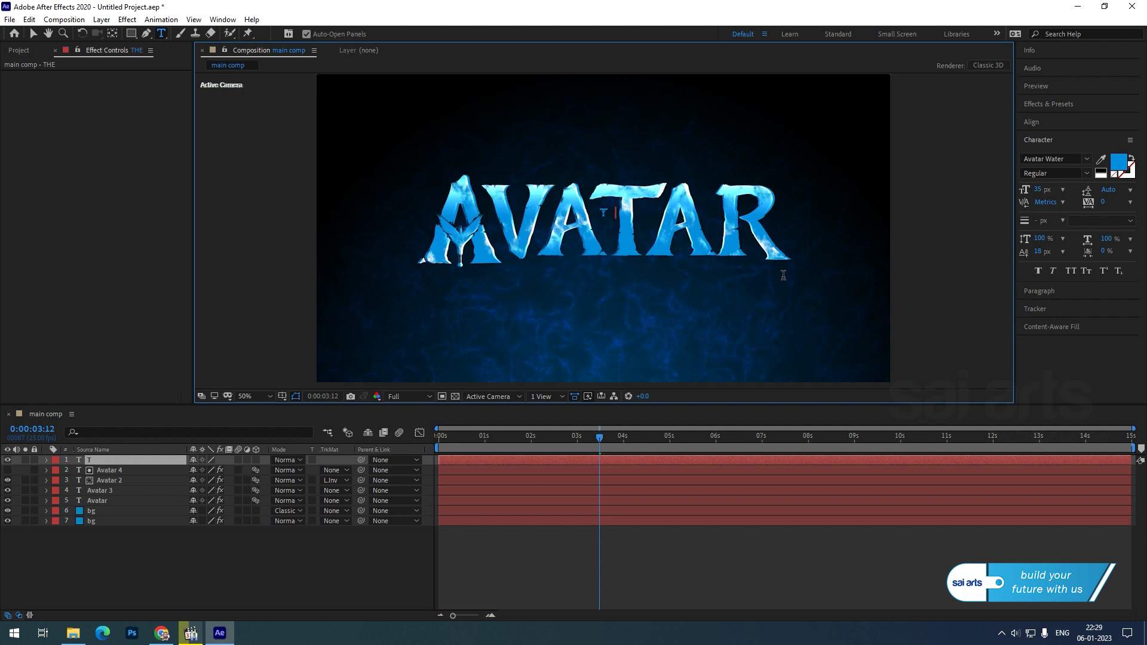
type(" WAY O")
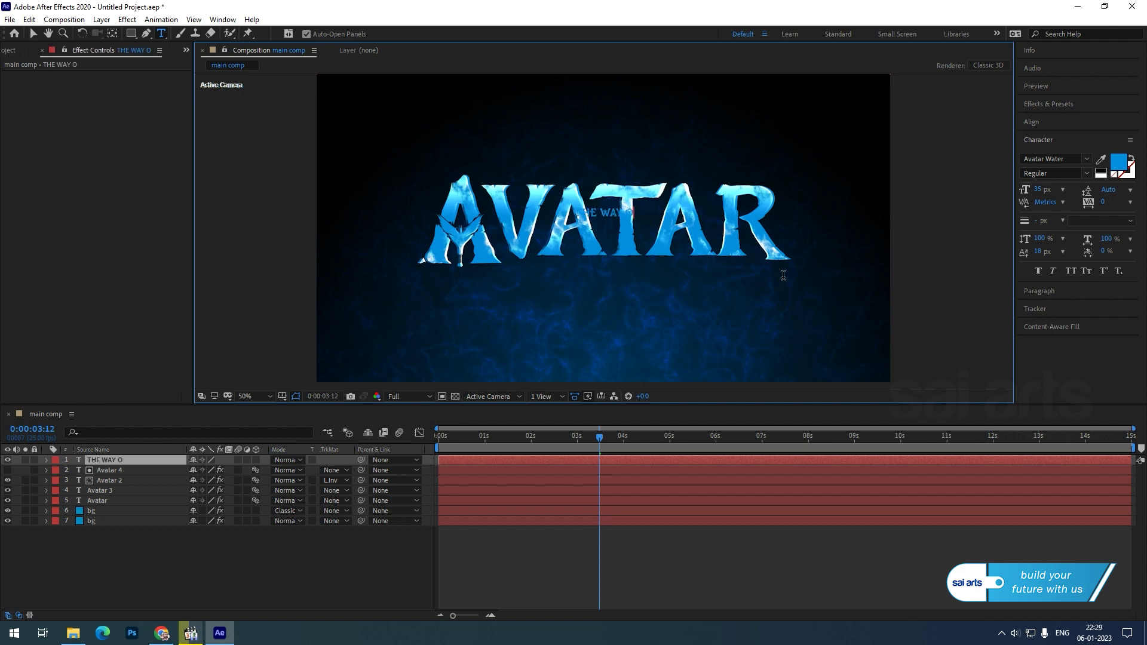
type("F WATER")
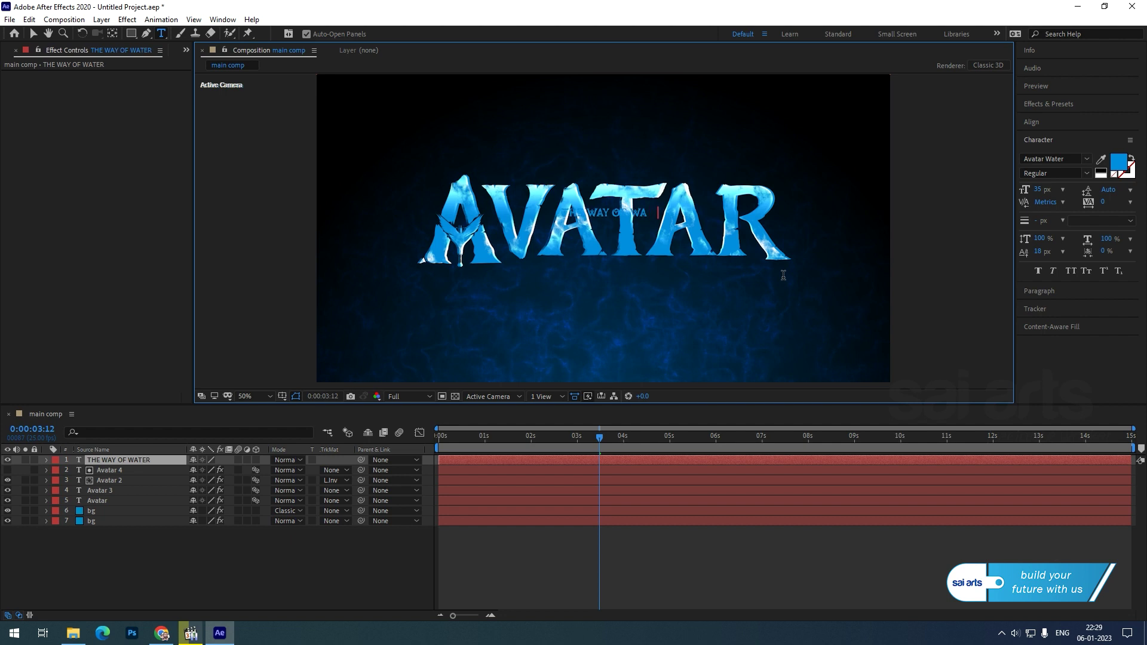
left_click(33, 34)
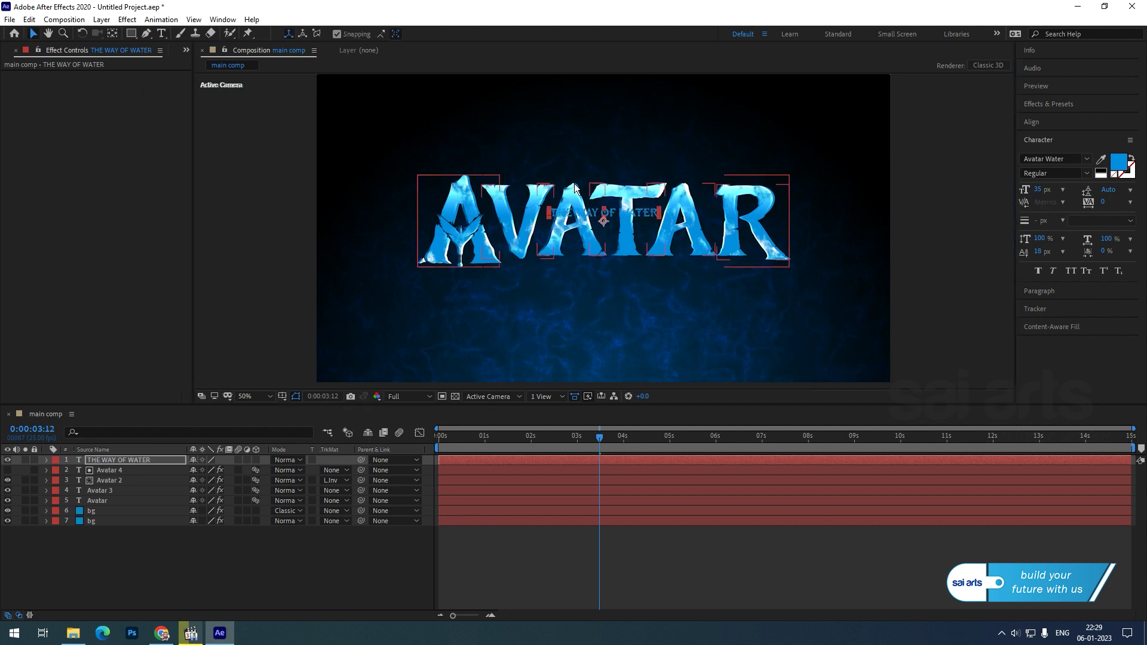
left_click_drag(617, 215, 616, 275)
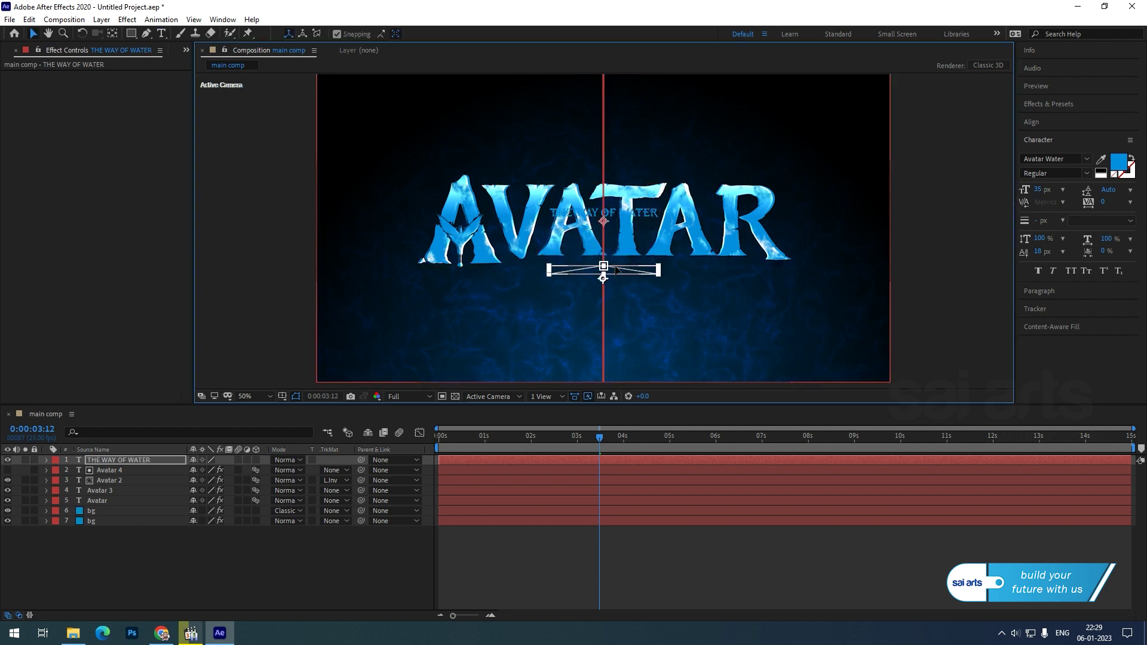
key("Caps_Lock")
left_click(1067, 164)
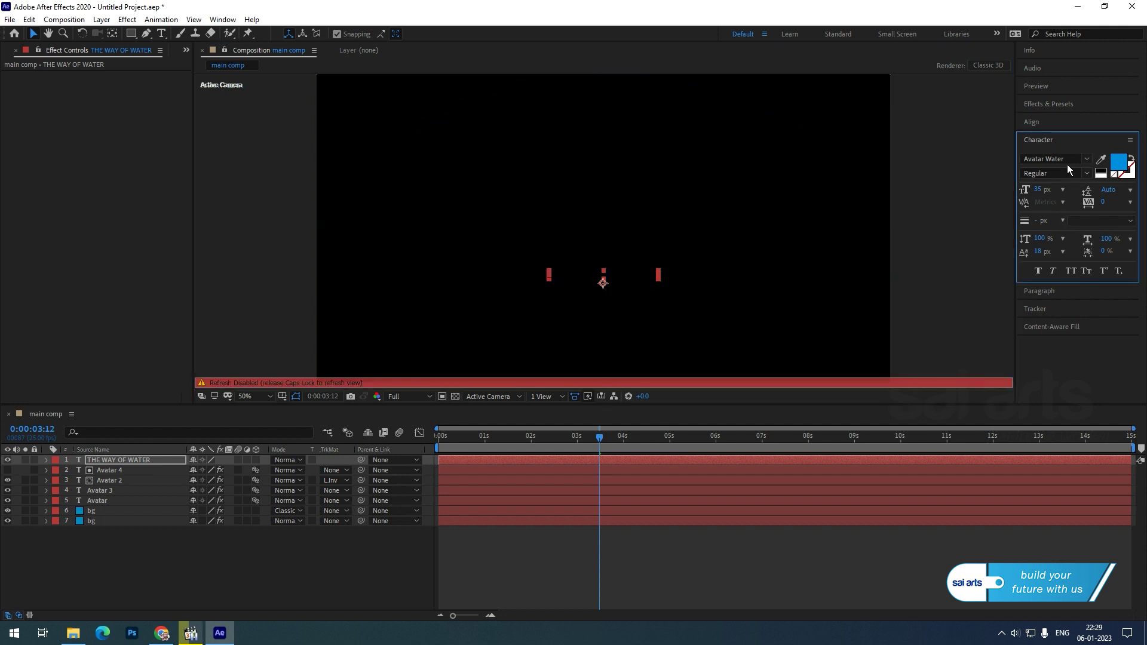
key("Caps_Lock")
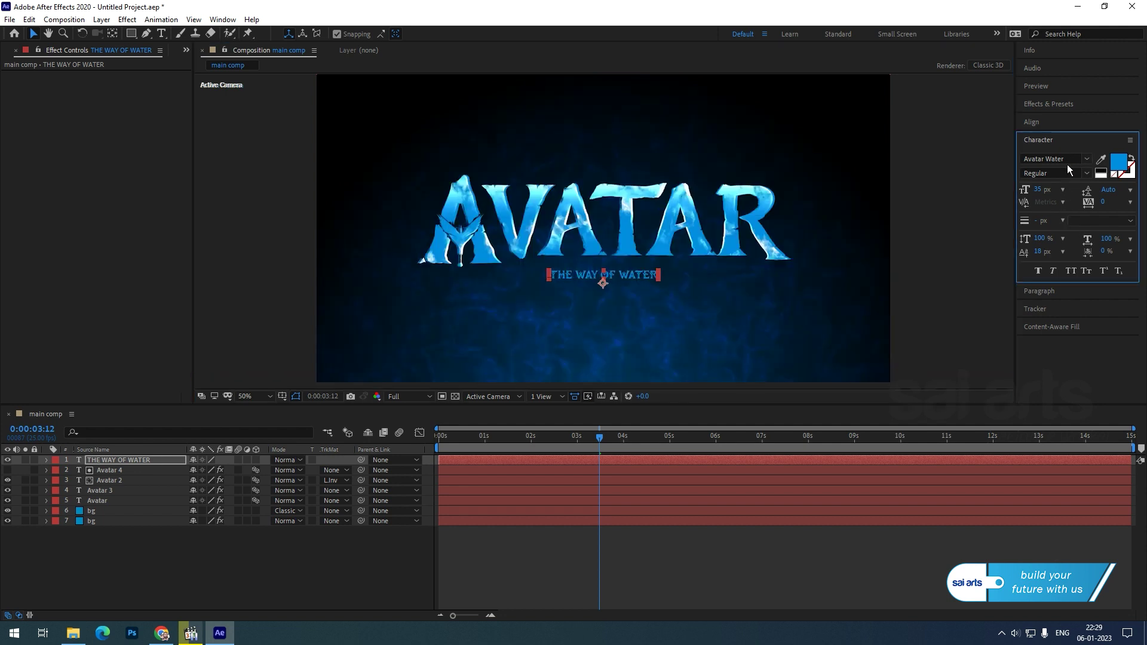
Set the subtitle font to Penumbra HalfSerif Std Semibold
left_click(1067, 160)
type("penu")
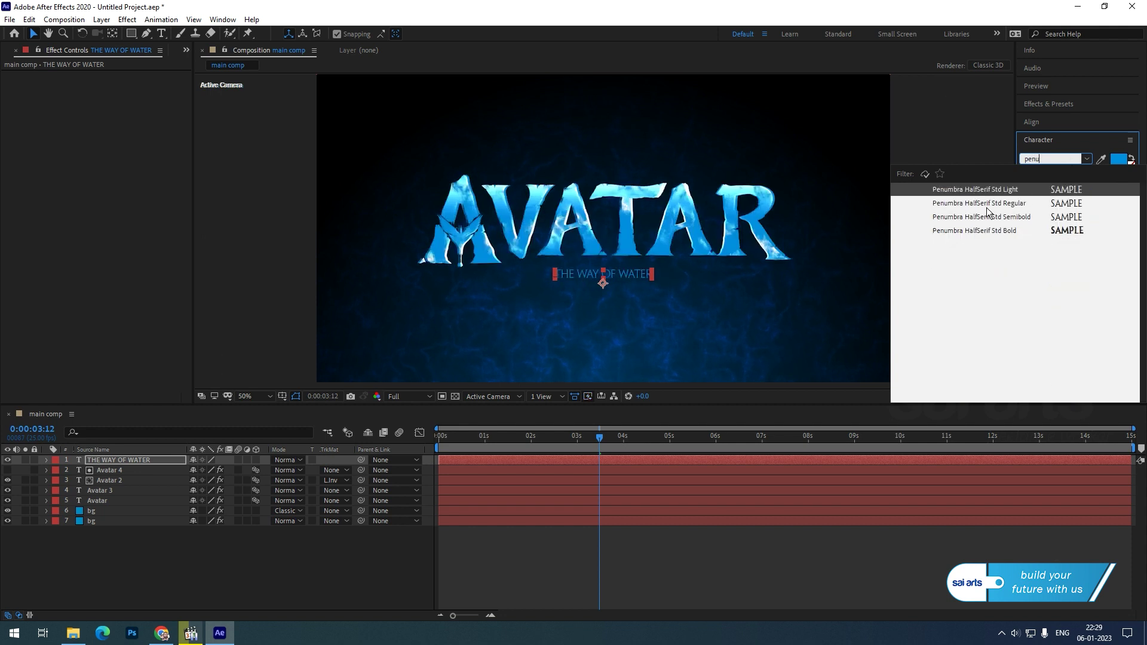
left_click(987, 204)
left_click(1087, 174)
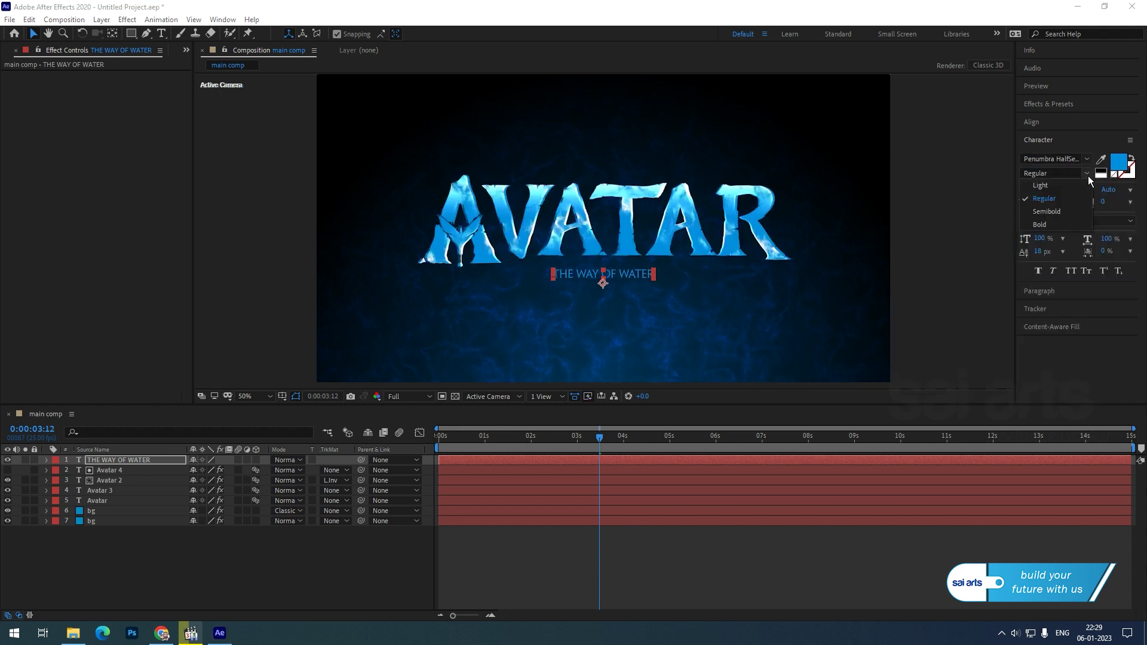
left_click(1063, 212)
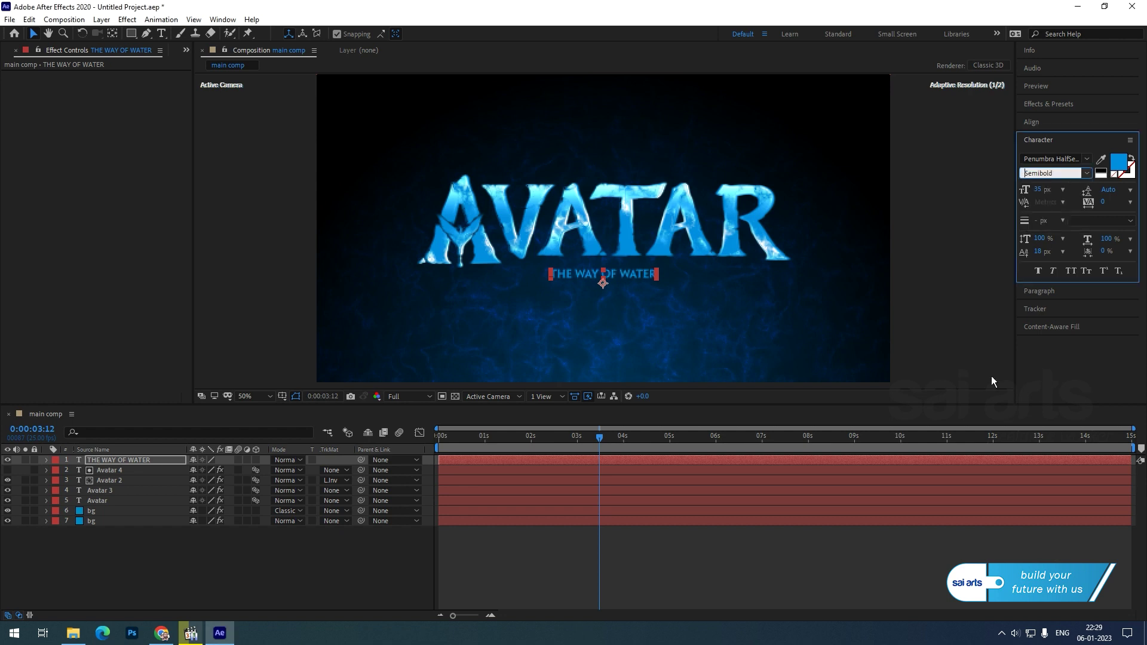
Widen the subtitle's tracking to 899
left_click(1104, 202)
type("883")
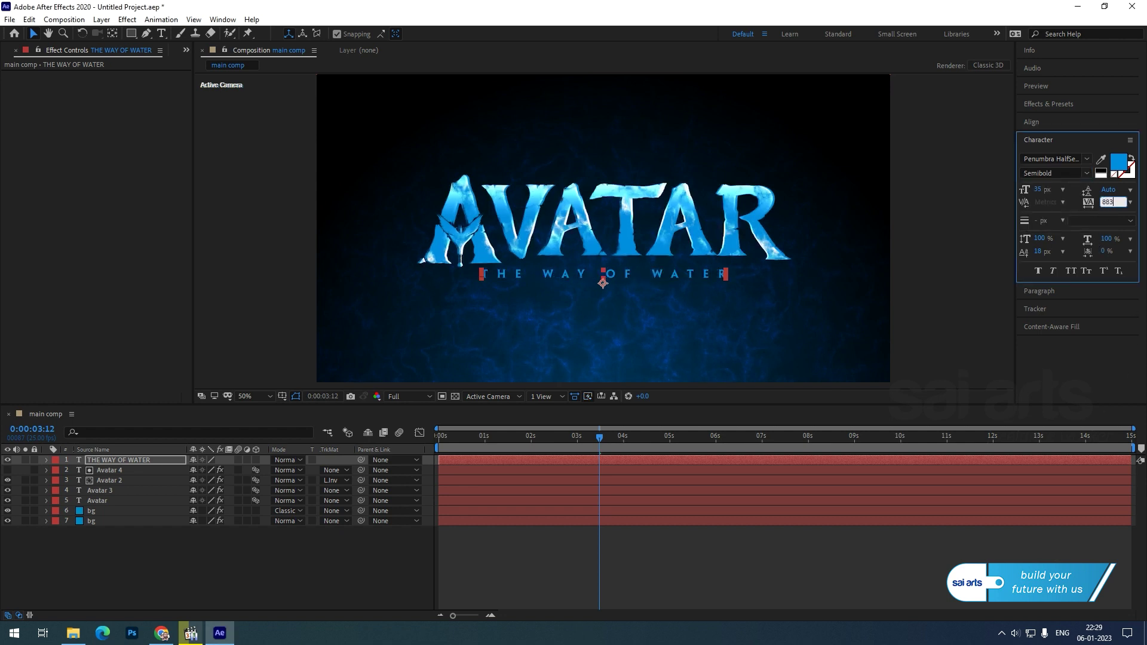
key("Return")
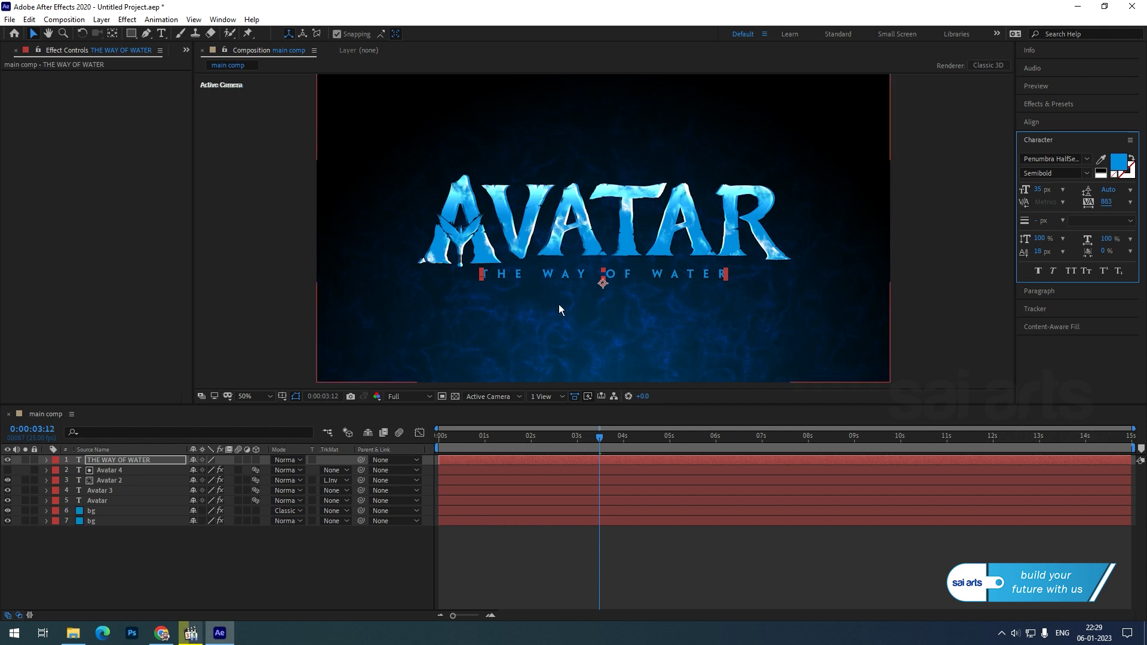
key("Up")
key("Up")
key("Up")
key("Up")
key("Up")
key("Up")
key("Up")
key("Up")
key("Up")
key("Up")
key("Up")
key("Up")
key("Up")
key("Up")
key("Up")
key("Up")
key("Up")
key("Down")
left_click(934, 231)
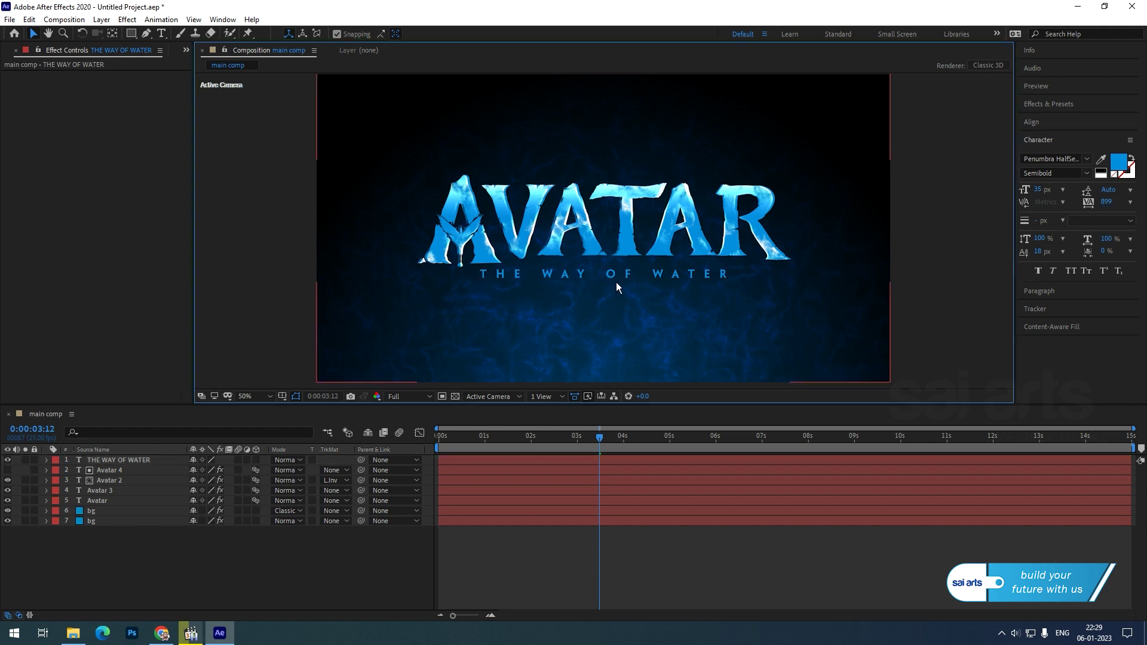
left_click(615, 276)
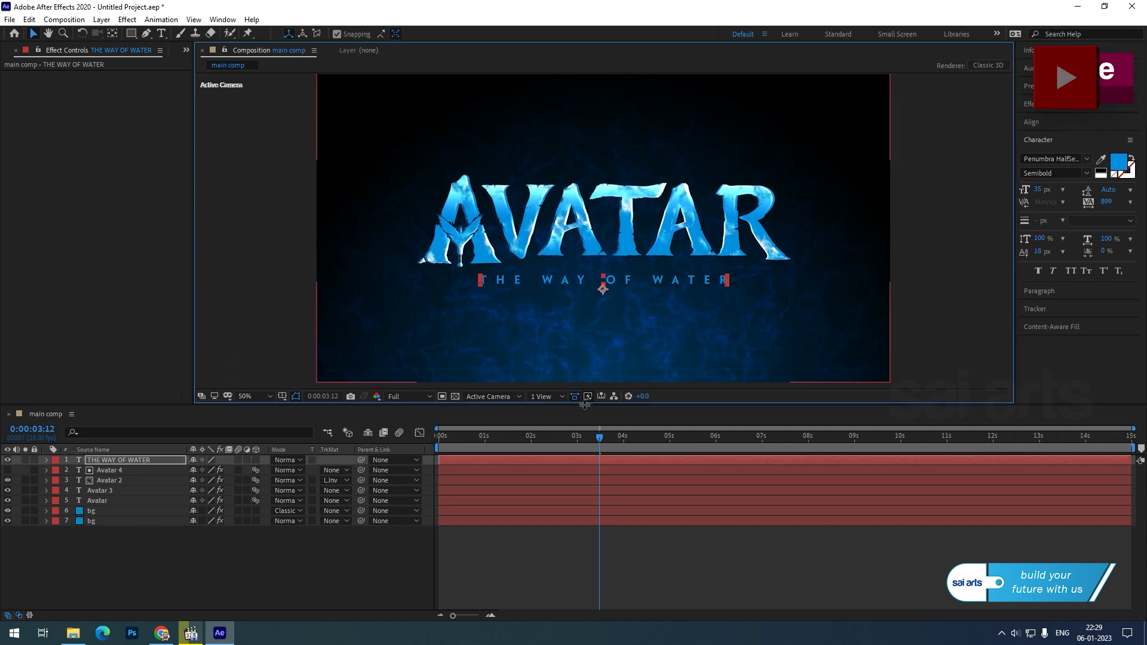
Preview the animation from the start to around 1 second
left_click_drag(601, 437, 472, 436)
key("space")
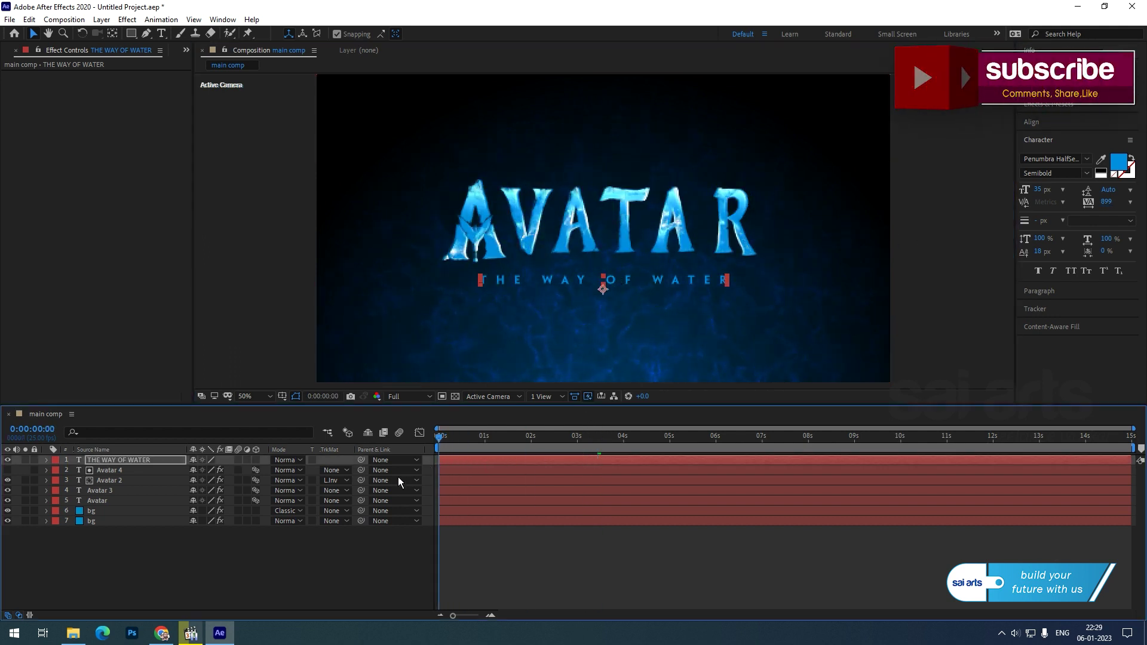
left_click_drag(474, 462, 503, 458)
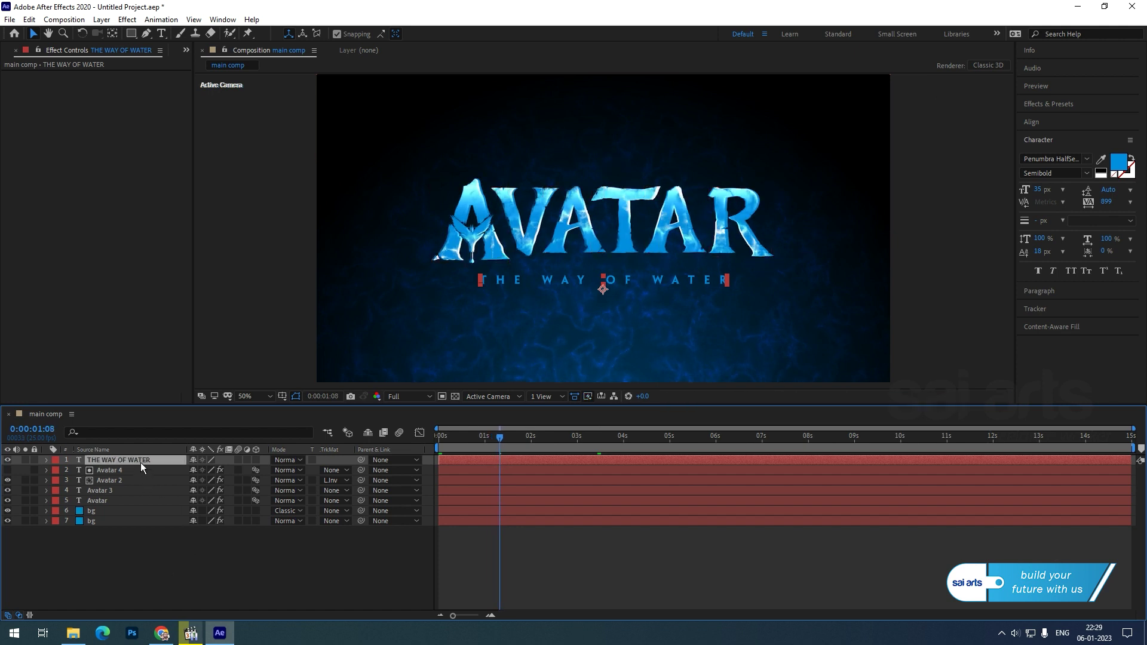
Make the subtitle a 3D layer and start Position and Opacity keyframes
left_click(255, 461)
left_click(113, 461)
key("p")
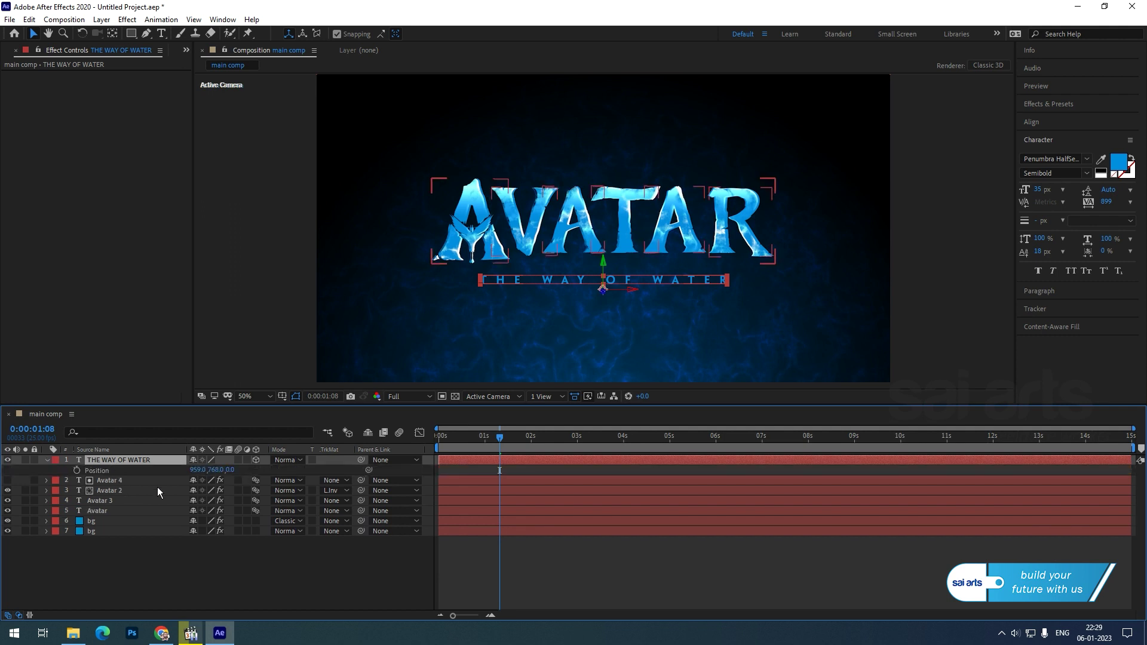
key("shift+t")
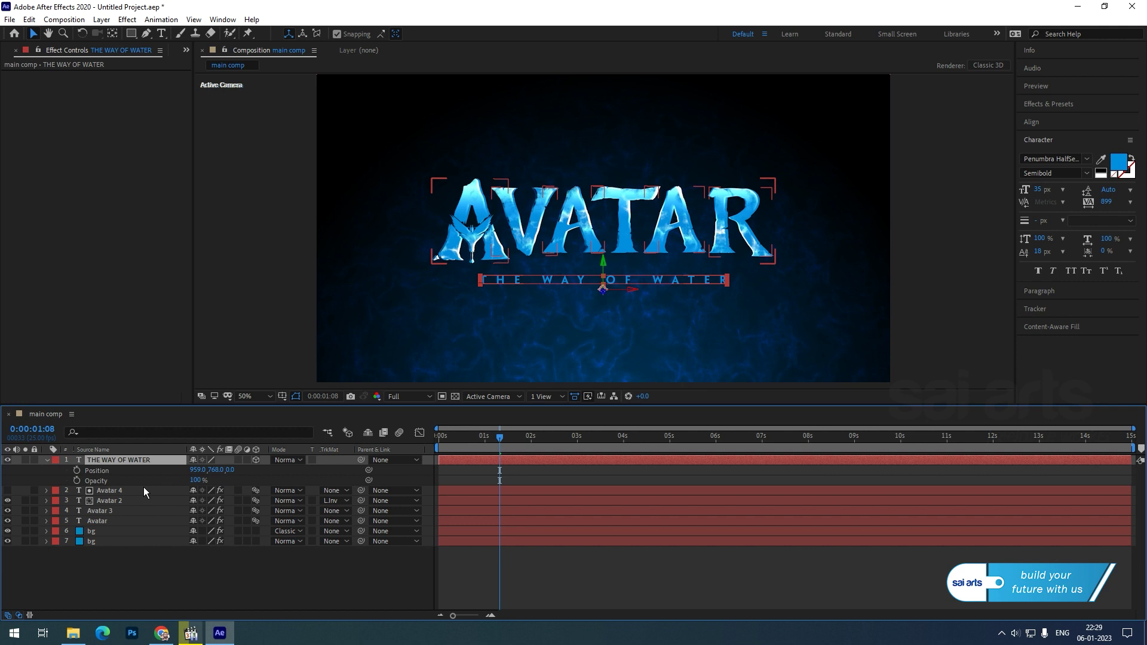
left_click(77, 470)
left_click(77, 481)
Push the subtitle to Z -143 at 2:20 and set Opacity 0% at 1:08
left_click_drag(494, 437, 511, 438)
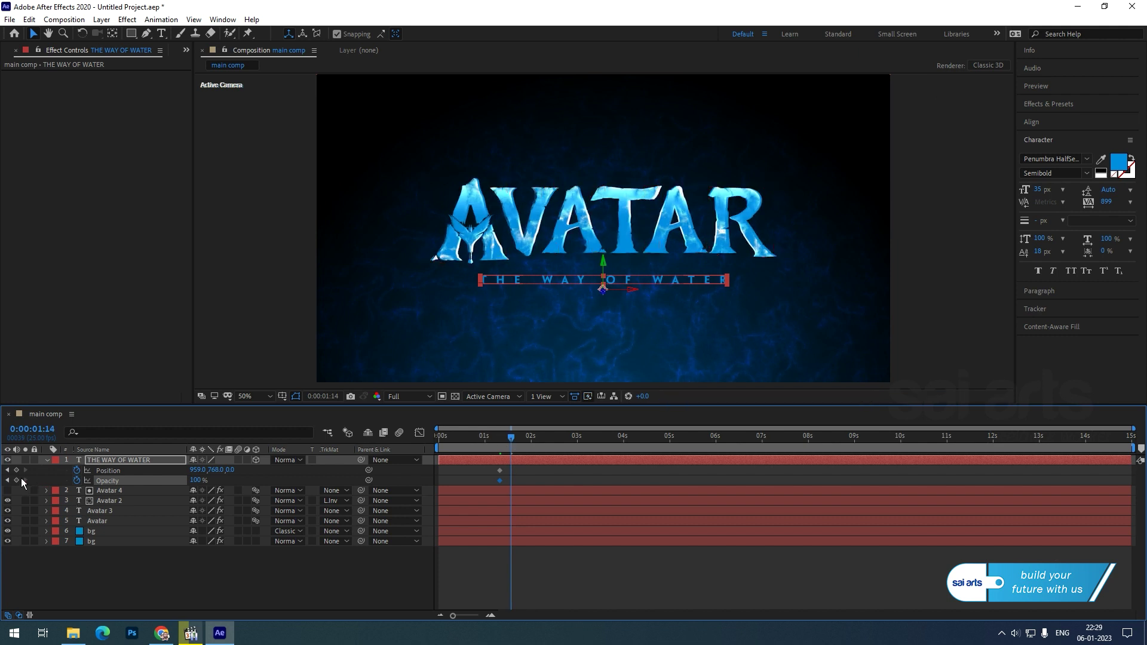
left_click_drag(510, 438, 568, 441)
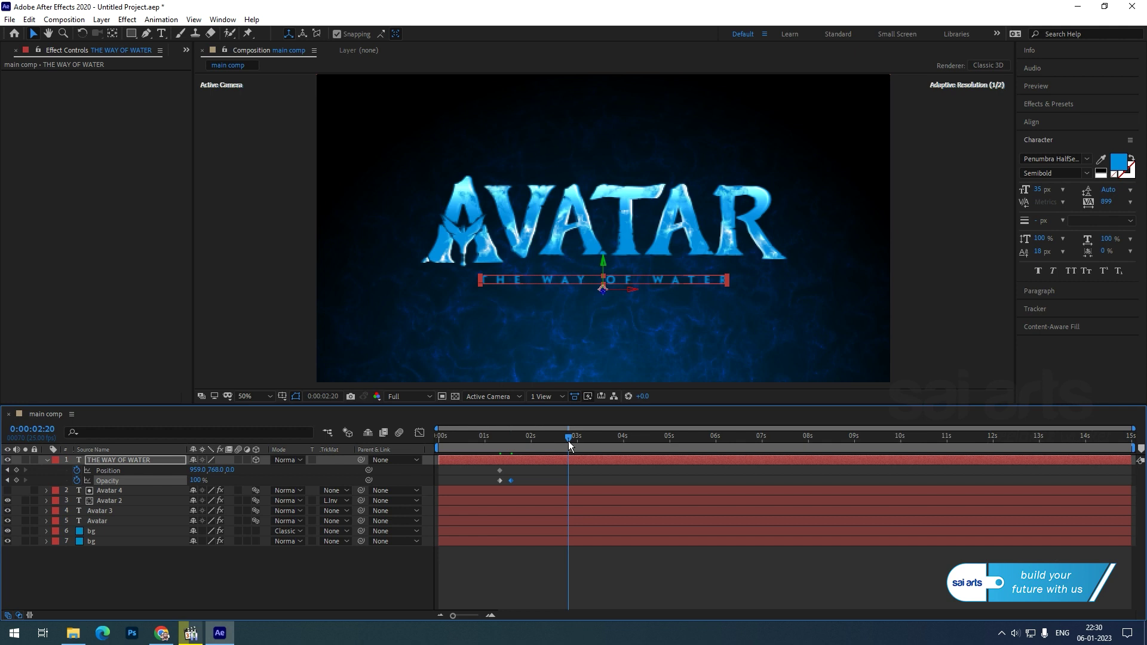
left_click_drag(230, 473, 166, 488)
left_click_drag(568, 437, 499, 457)
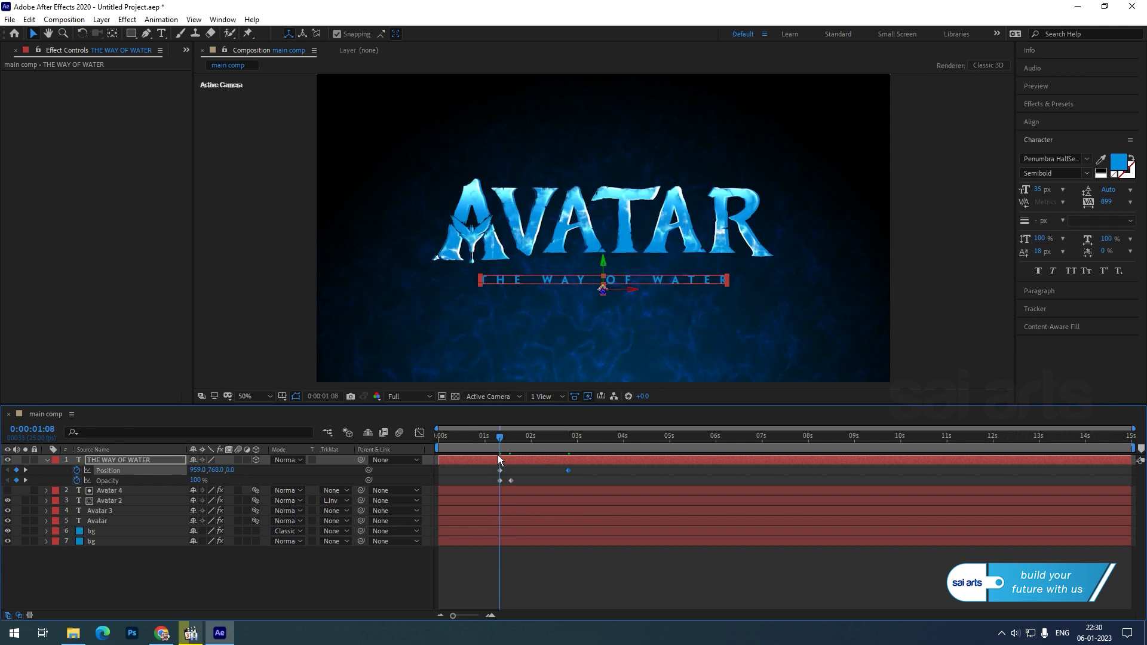
left_click(195, 481)
type("0")
key("Return")
Scrub through the fade-in and preview the animation at Half resolution
key("Page_Down")
key("Page_Down")
key("Page_Down")
key("Page_Down")
key("Page_Down")
key("Page_Down")
key("Page_Down")
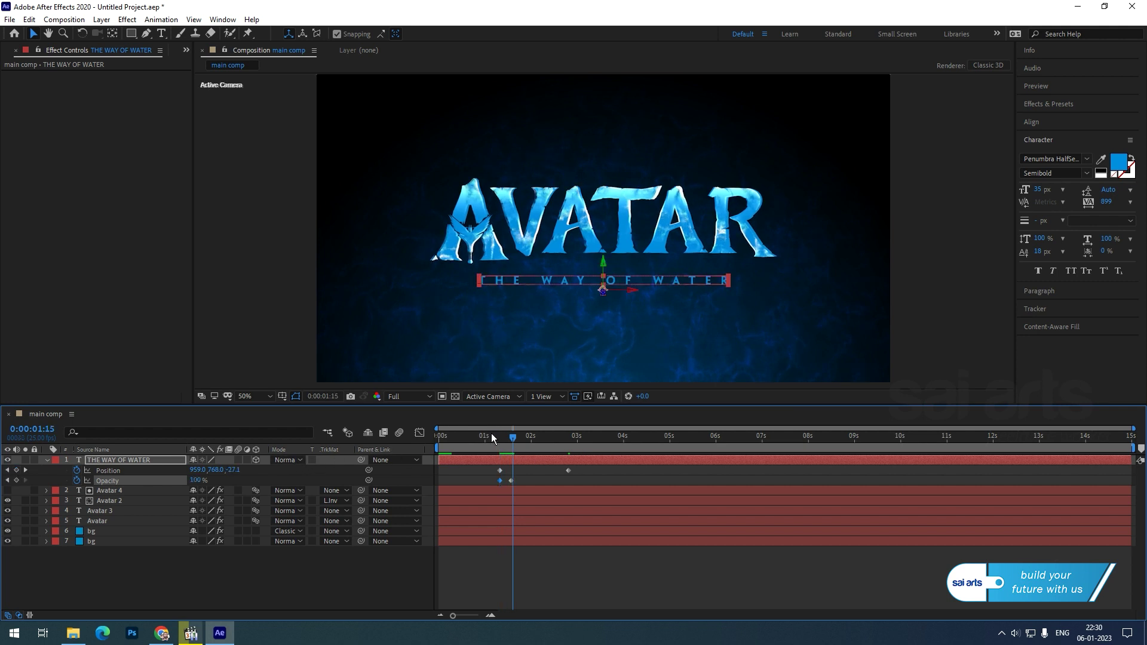
left_click(491, 446)
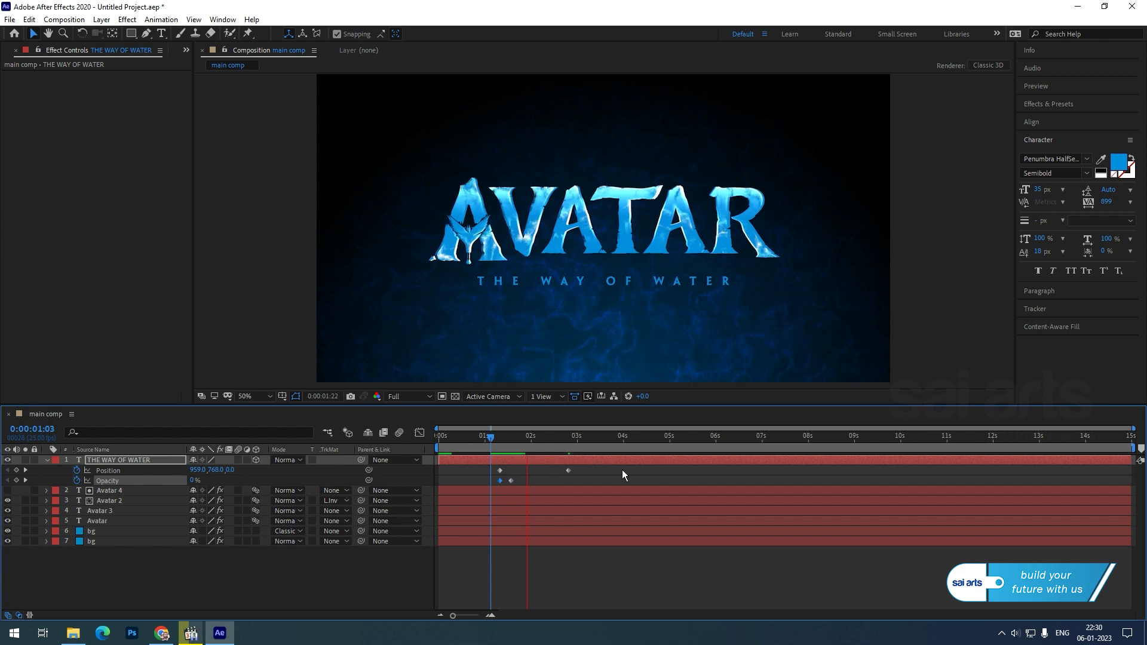
key("space")
left_click_drag(478, 439, 559, 445)
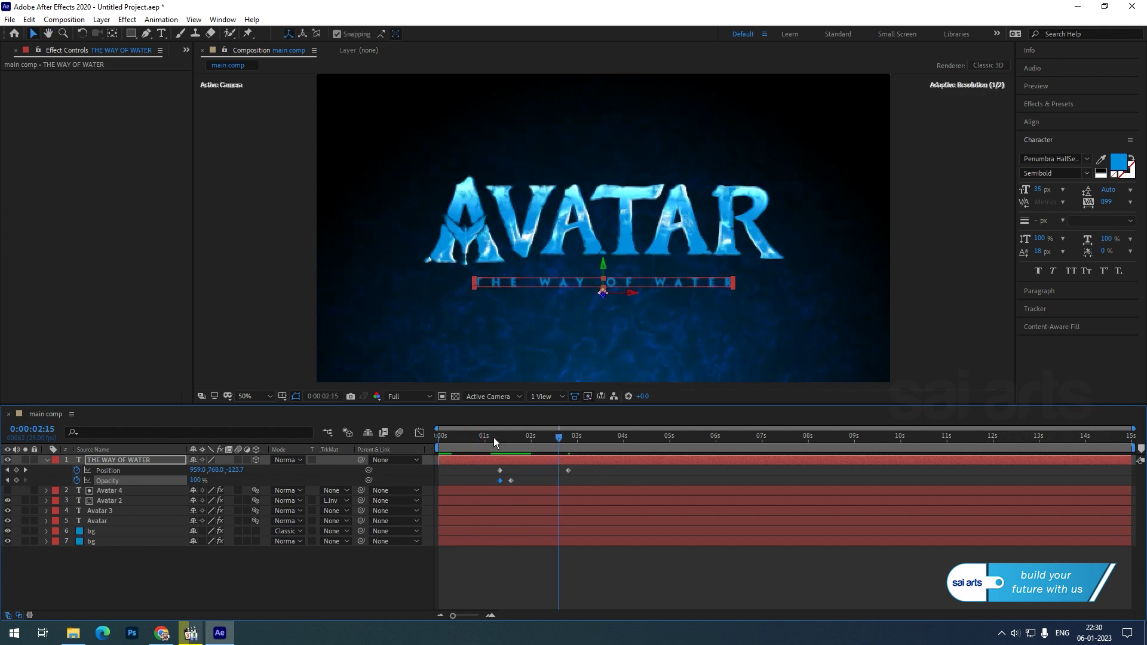
left_click(411, 399)
left_click(410, 436)
key("space")
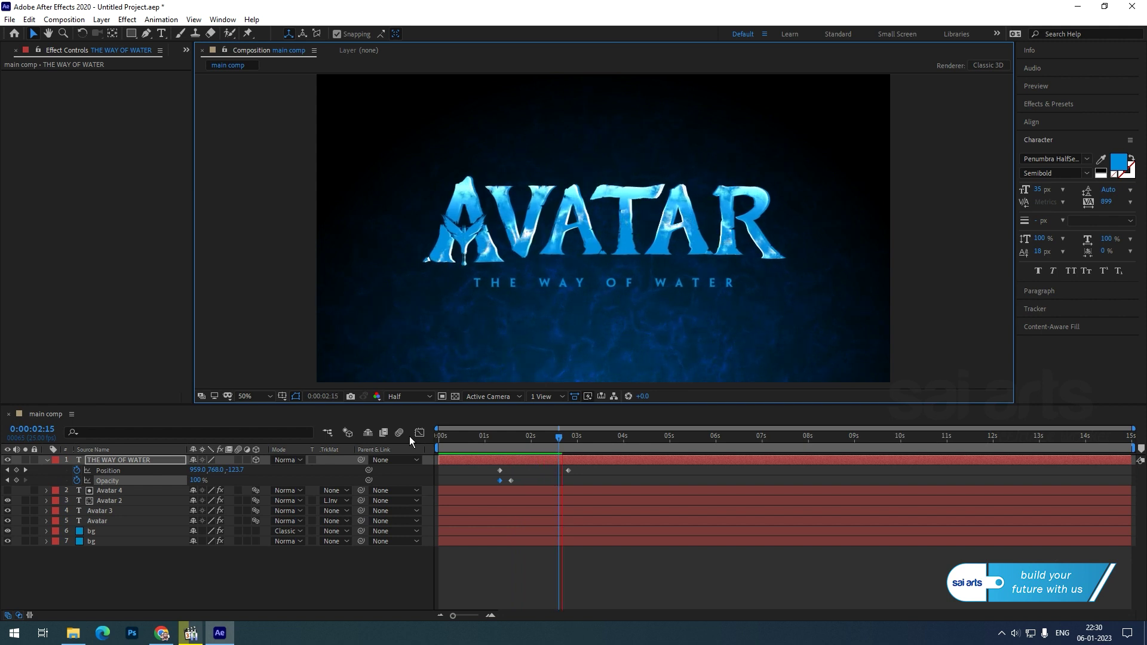
key("space")
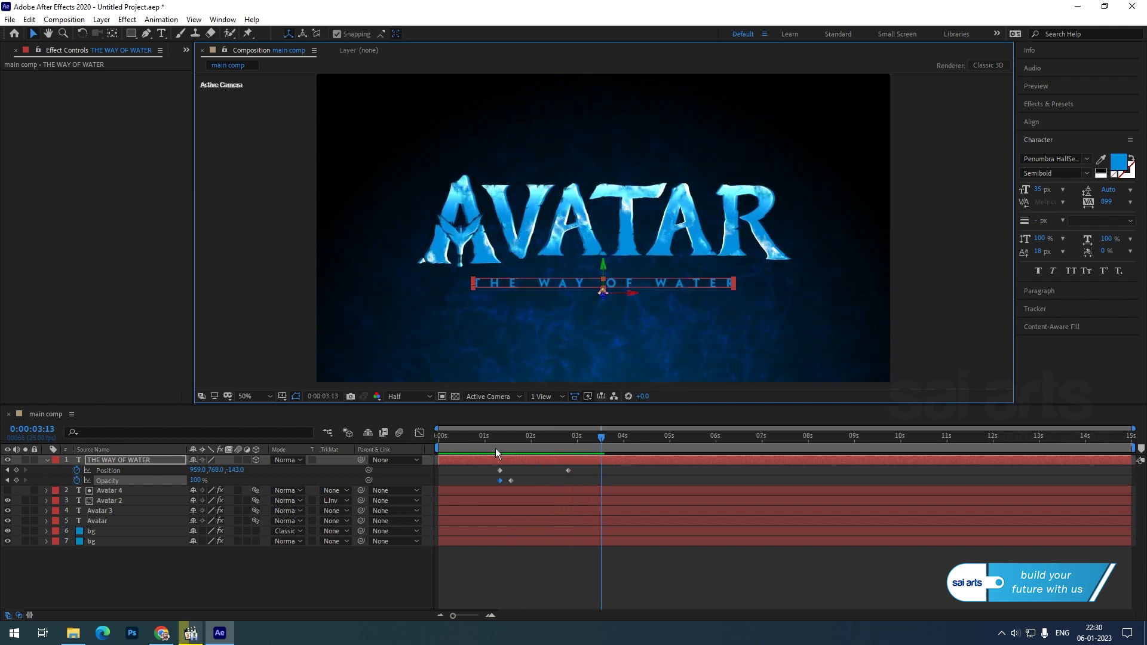
Drag the subtitle's end Position keyframe to 4 seconds, matching the Avatar title's keyframe
left_click(100, 544)
left_click(96, 511)
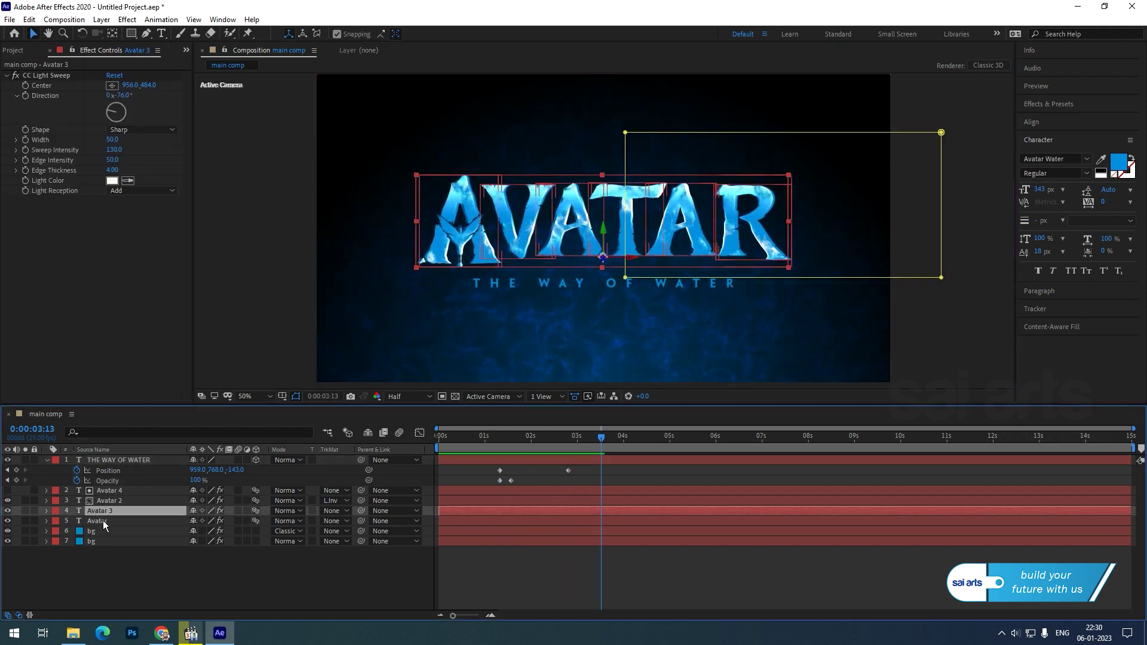
left_click(103, 521)
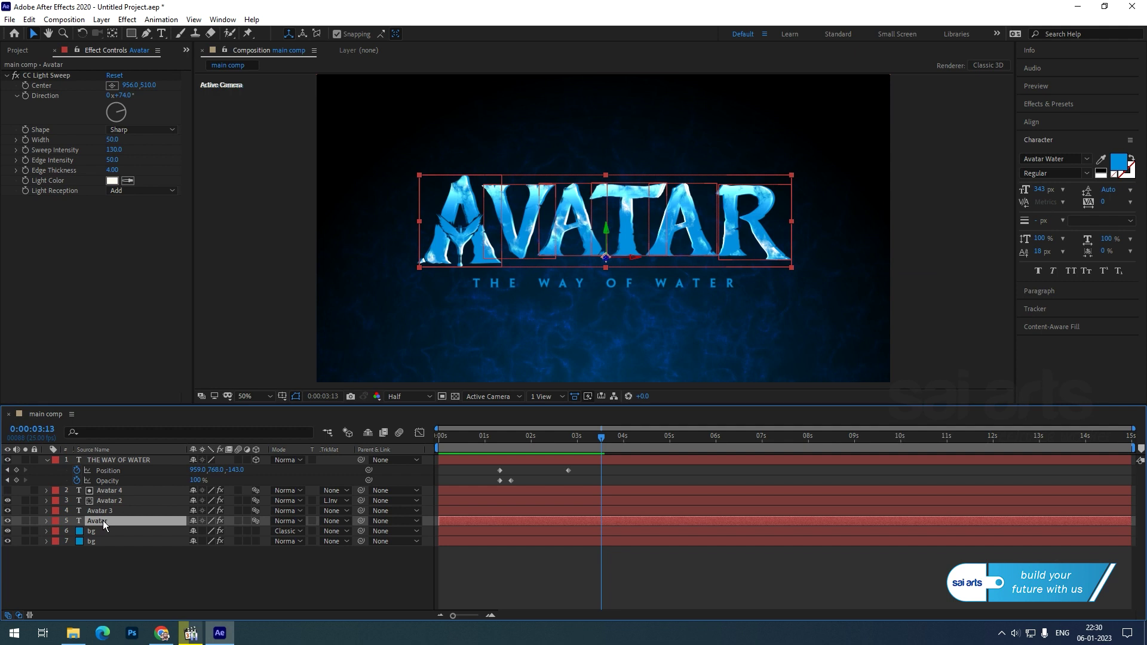
key("u")
left_click_drag(600, 440, 622, 446)
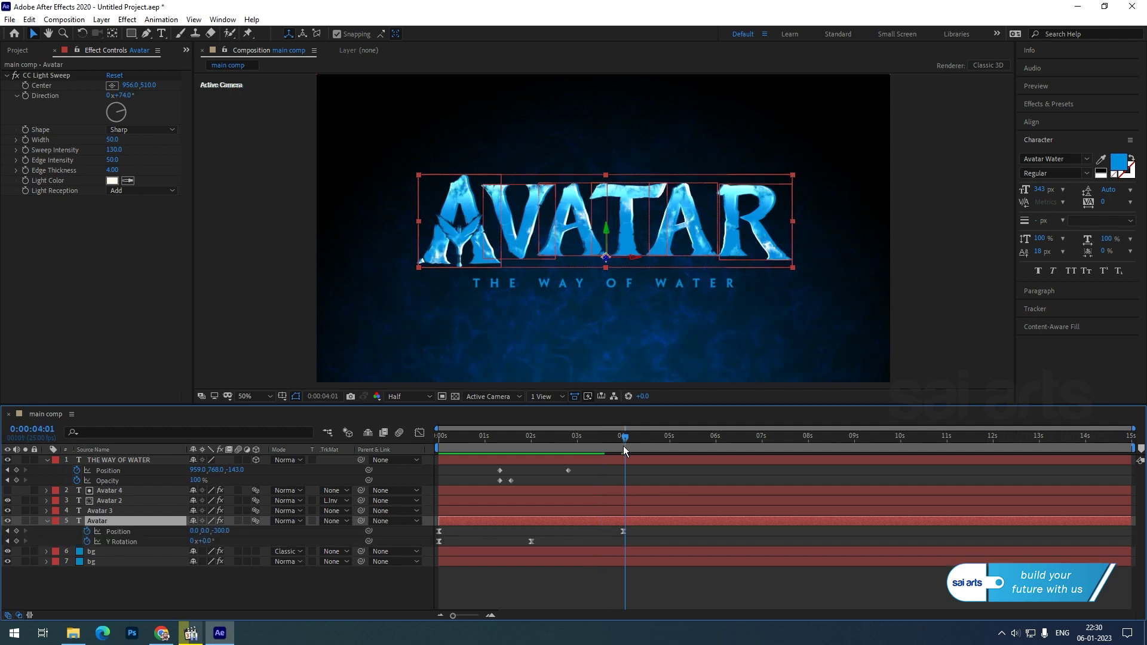
left_click(578, 472)
left_click_drag(568, 471, 622, 475)
left_click_drag(503, 439, 544, 482)
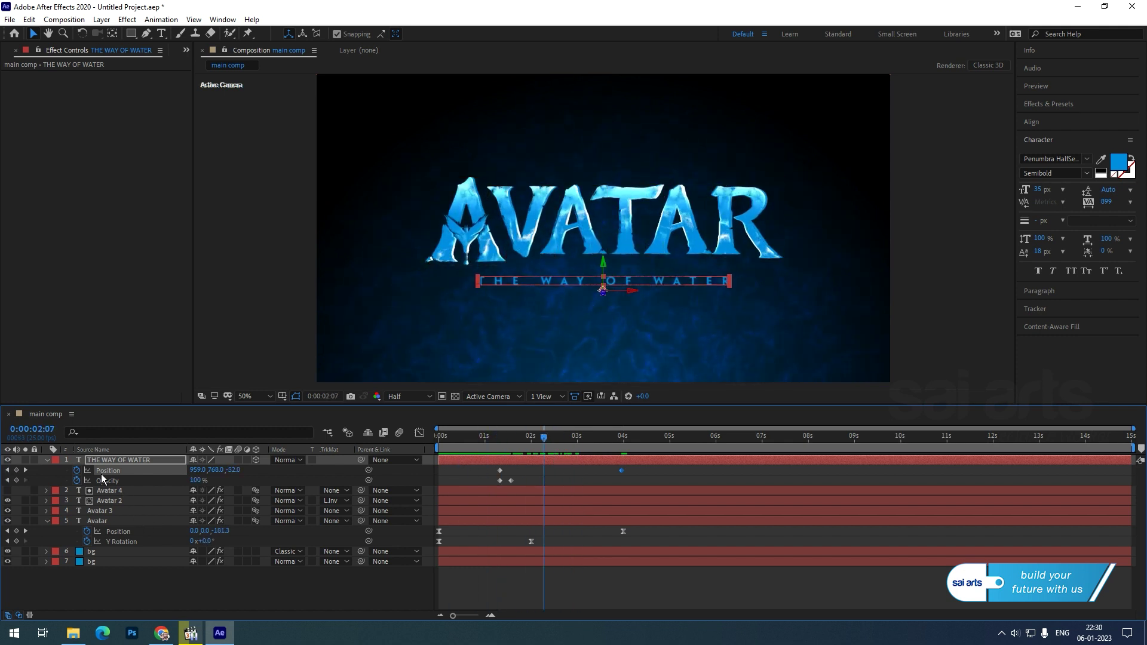
left_click(46, 461)
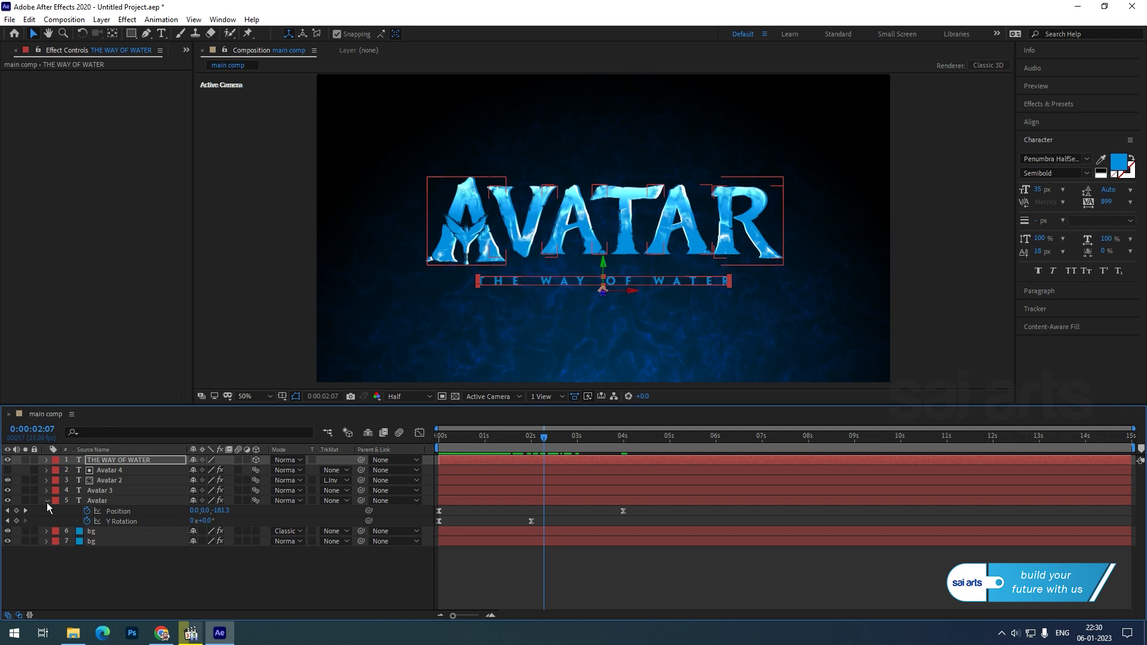
left_click(46, 502)
Change THE WAY OF WATER fill colour to cyan 00BCDE
left_click(137, 460)
left_click(1119, 162)
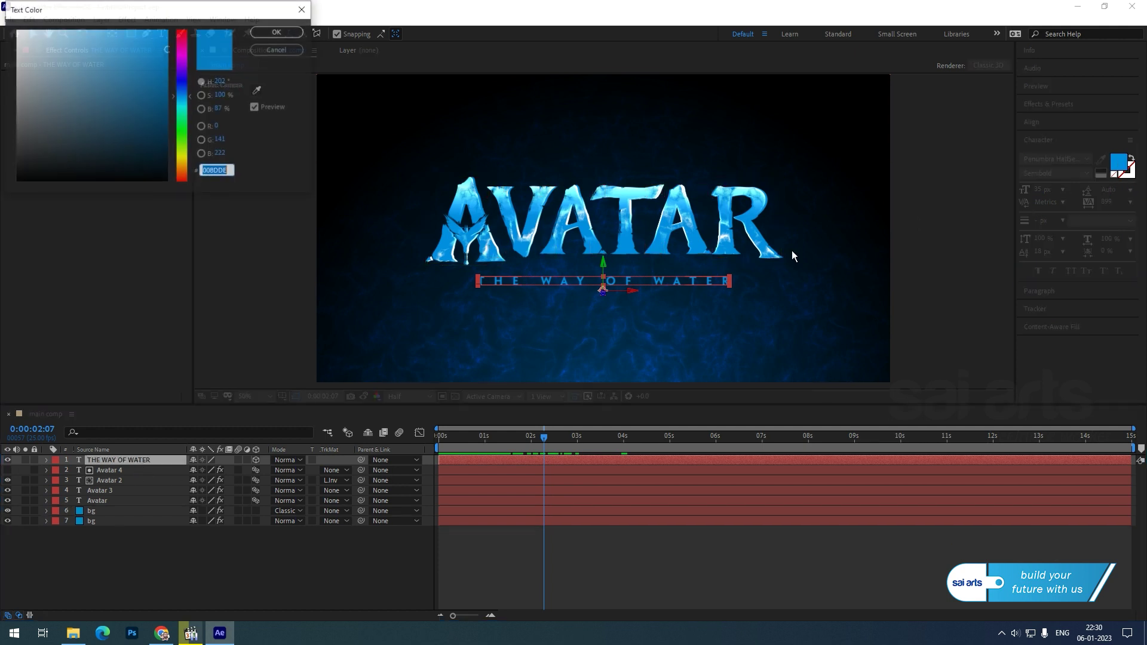
left_click_drag(184, 98, 184, 102)
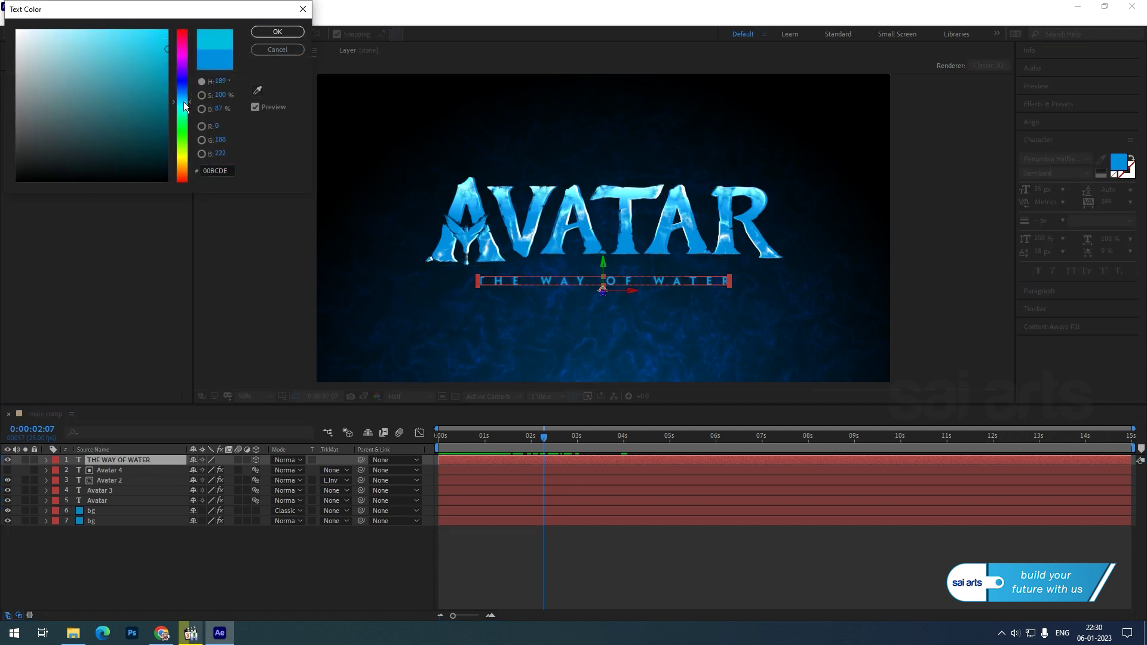
left_click(259, 31)
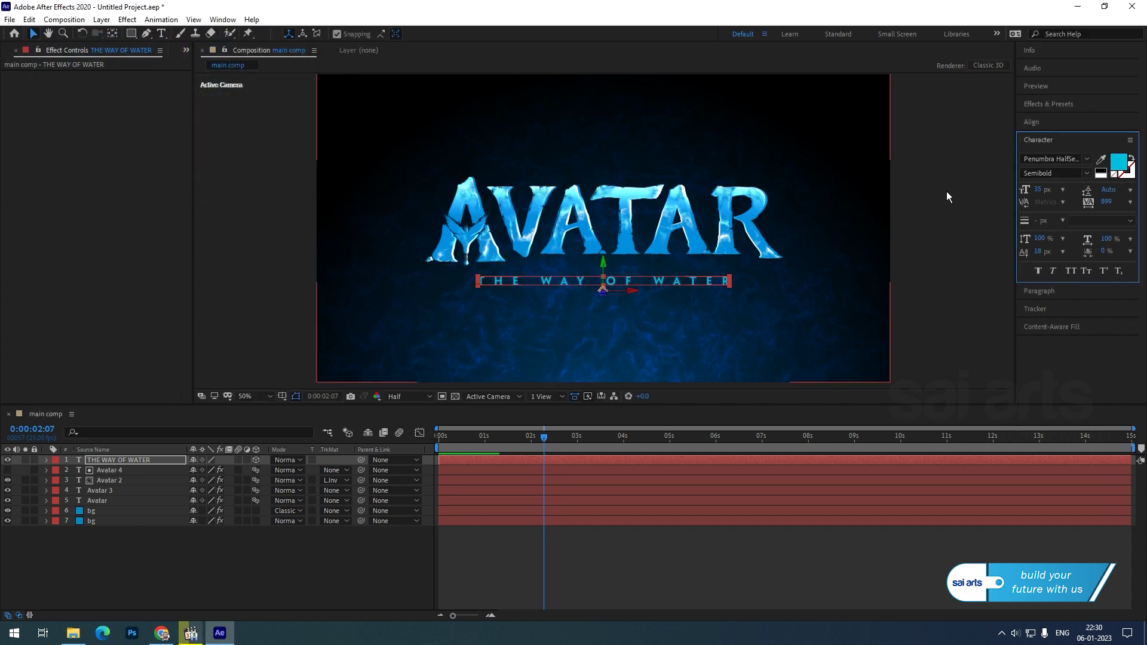
left_click(947, 191)
left_click(126, 569)
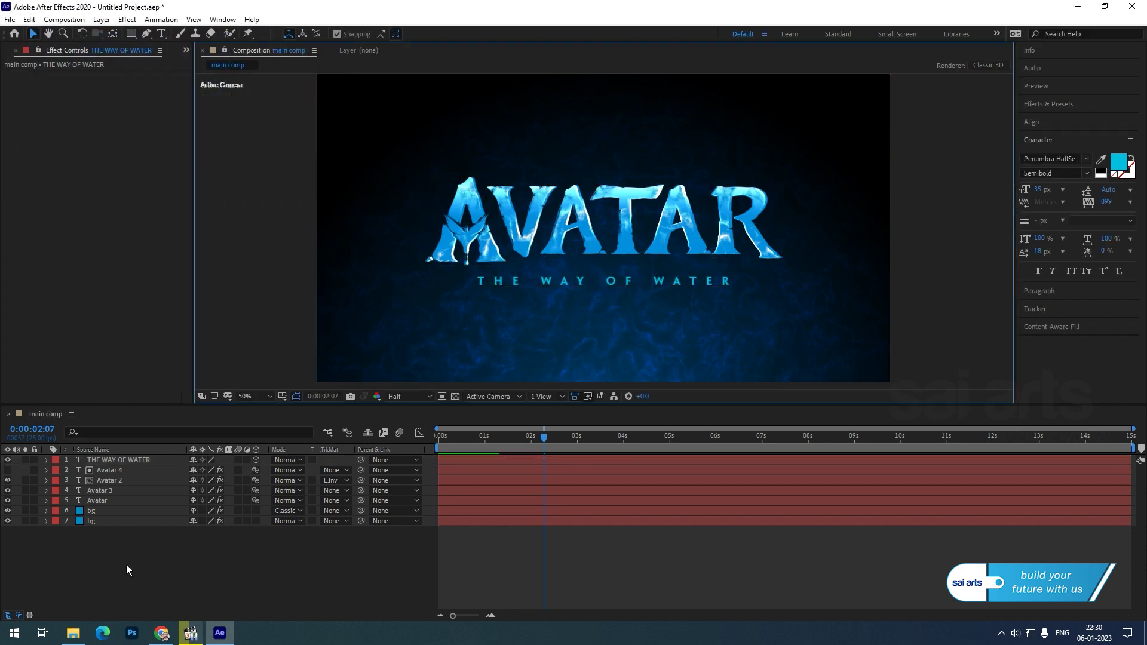
Create a black solid layer named lense
right_click(107, 406)
mouse_move(170, 418)
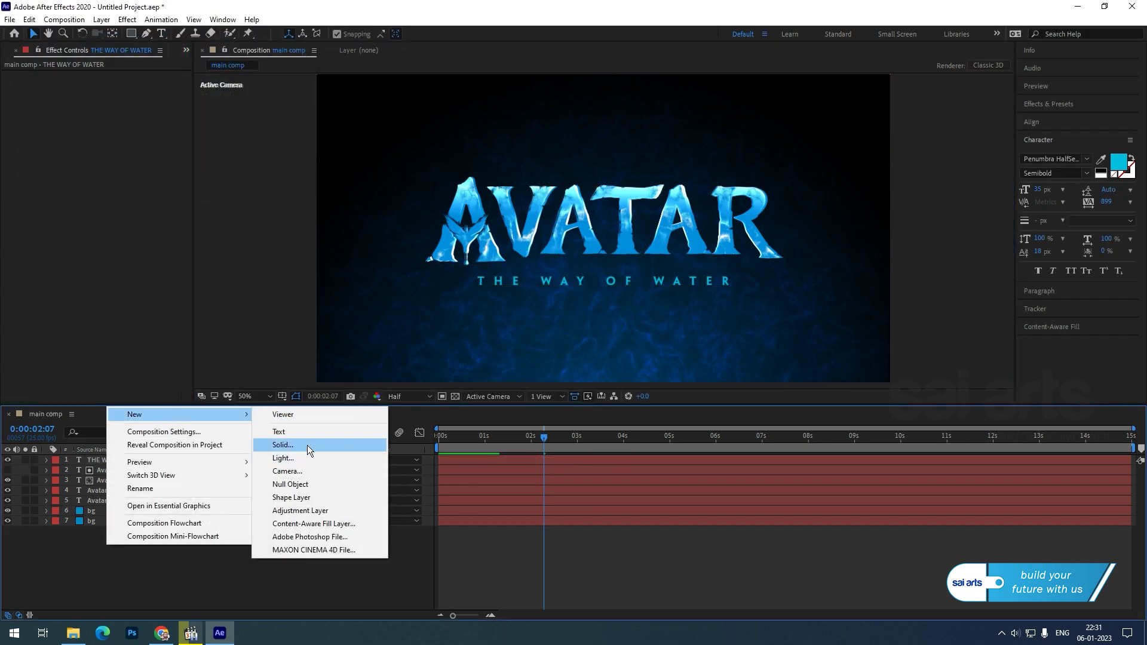
left_click(308, 447)
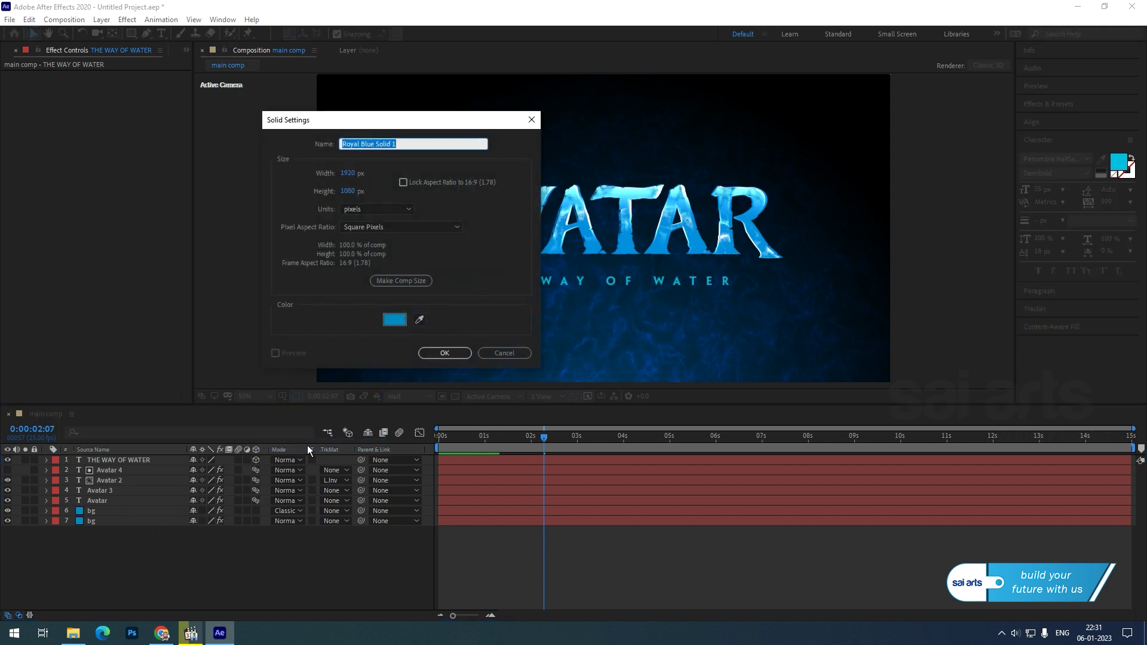
key("BackSpace")
left_click(395, 320)
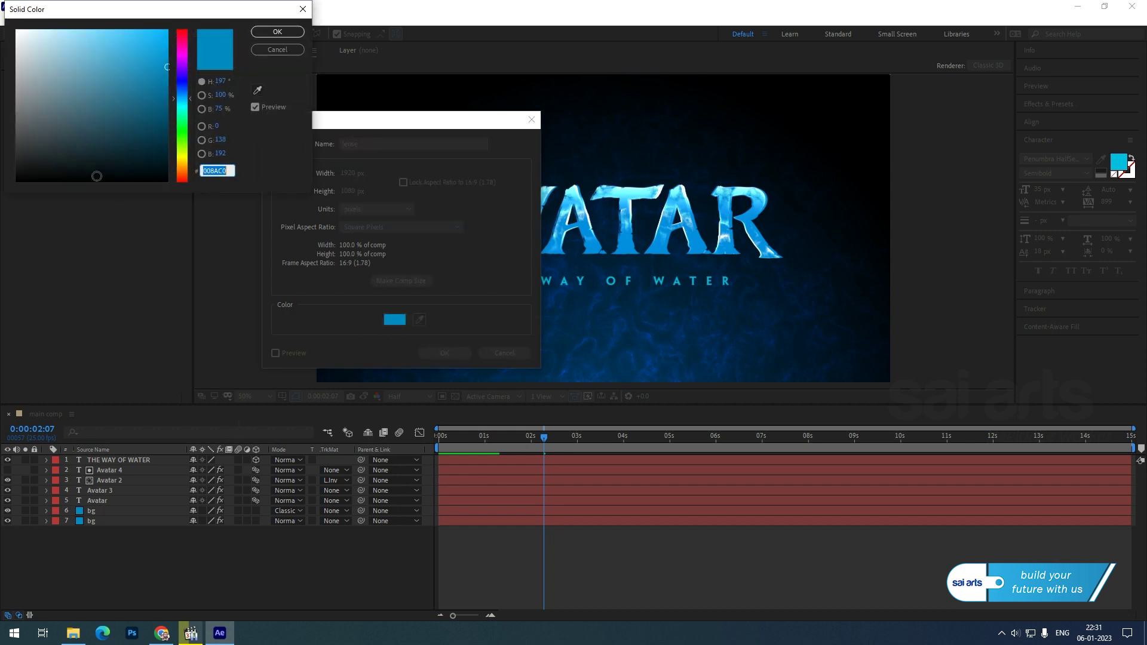
left_click(279, 33)
left_click(432, 353)
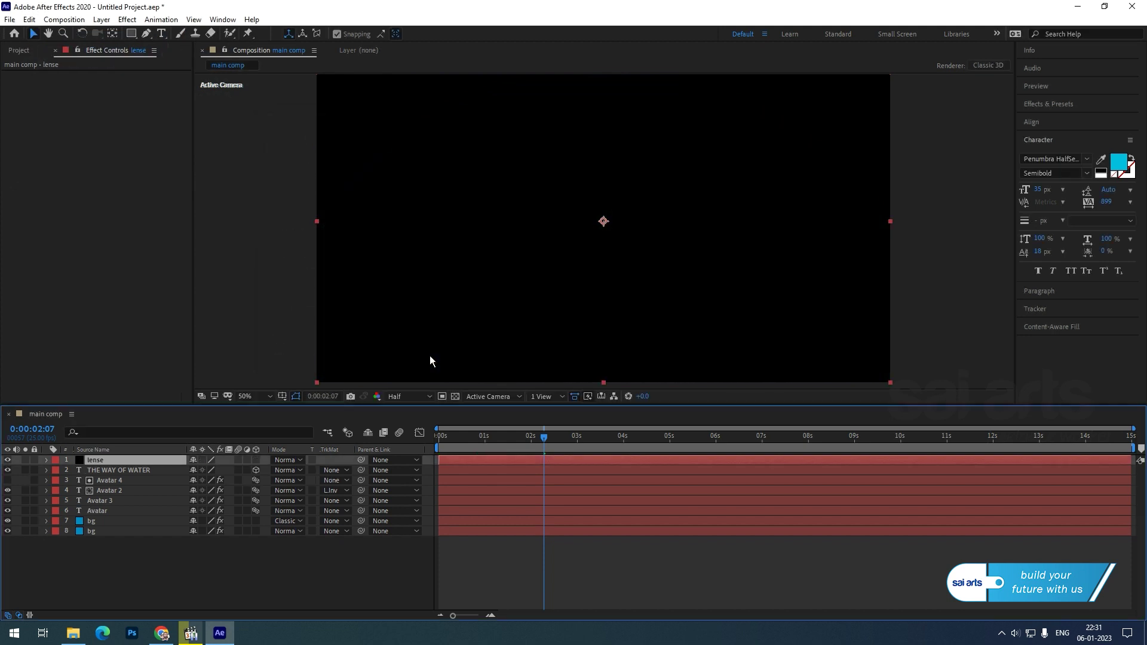
Apply Video Copilot Optical Flares to the lense layer
right_click(92, 465)
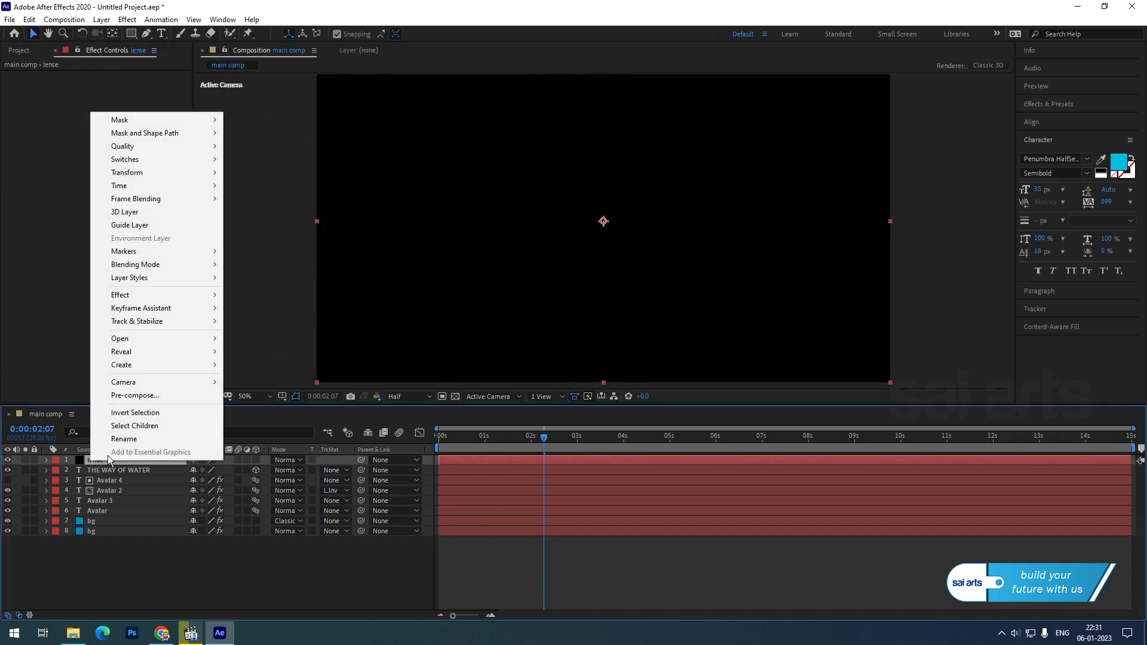
mouse_move(154, 297)
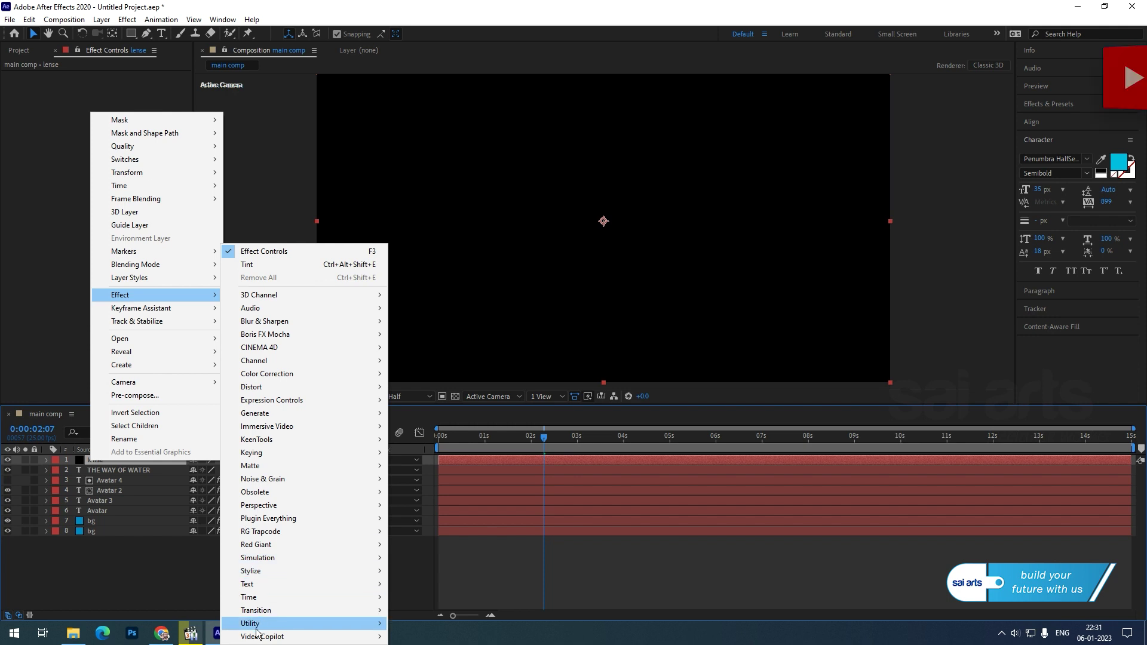
mouse_move(299, 636)
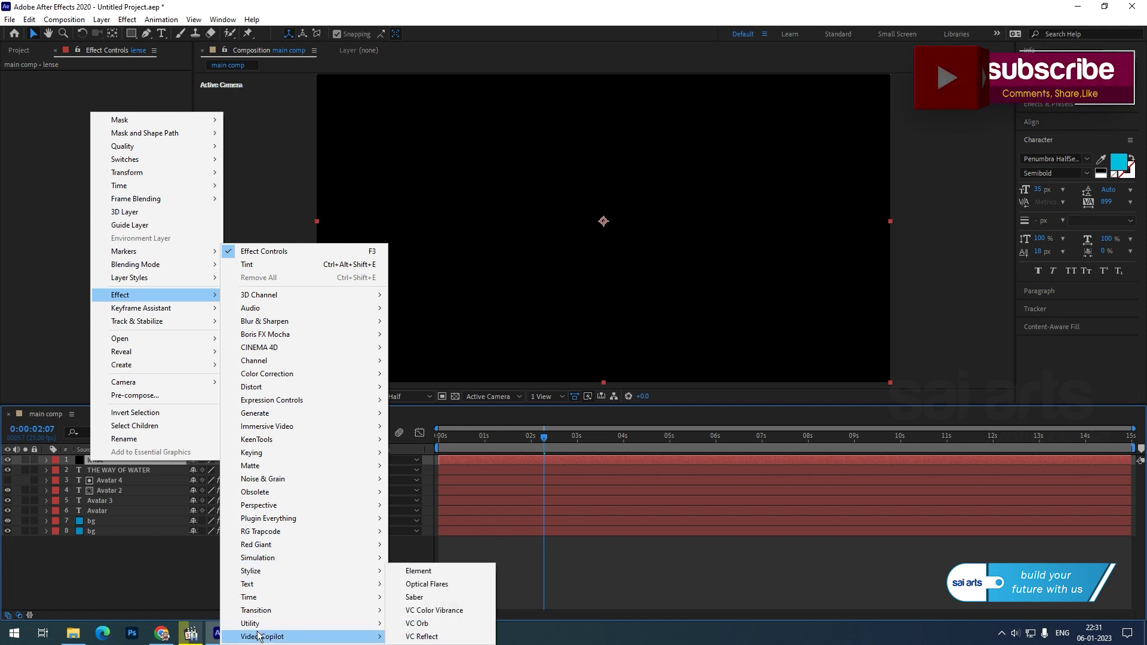
left_click(444, 586)
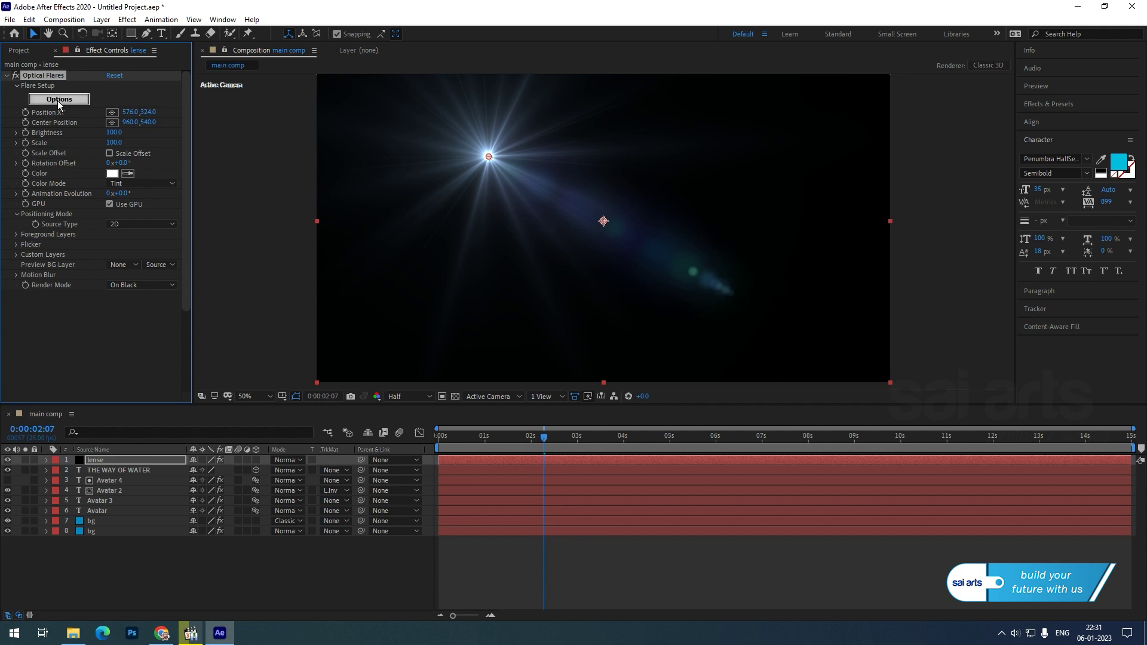
Remove all default elements from the Optical Flares stack
left_click(59, 102)
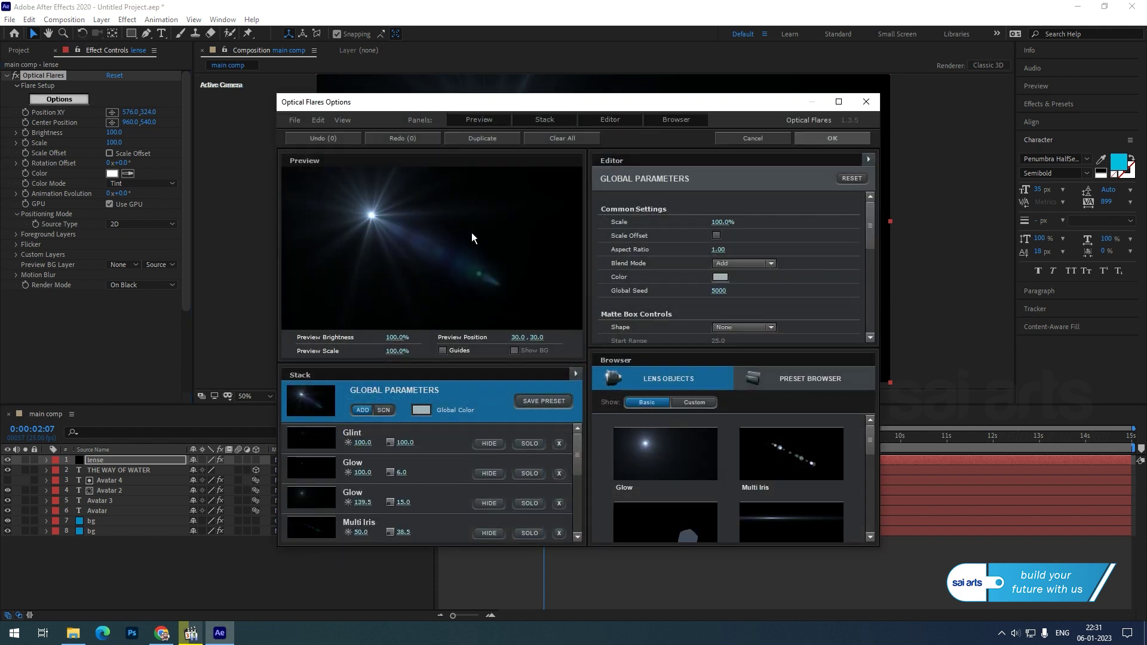
left_click(560, 444)
left_click(559, 444)
left_click(559, 444)
left_click(560, 452)
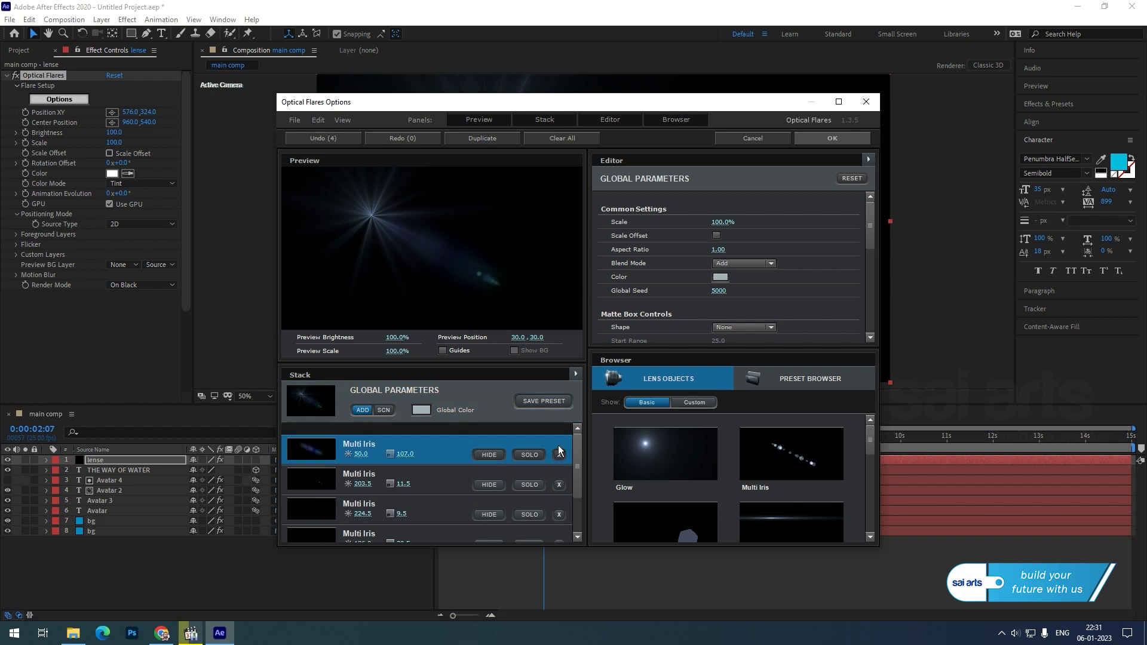
left_click(559, 452)
left_click(559, 453)
left_click(559, 452)
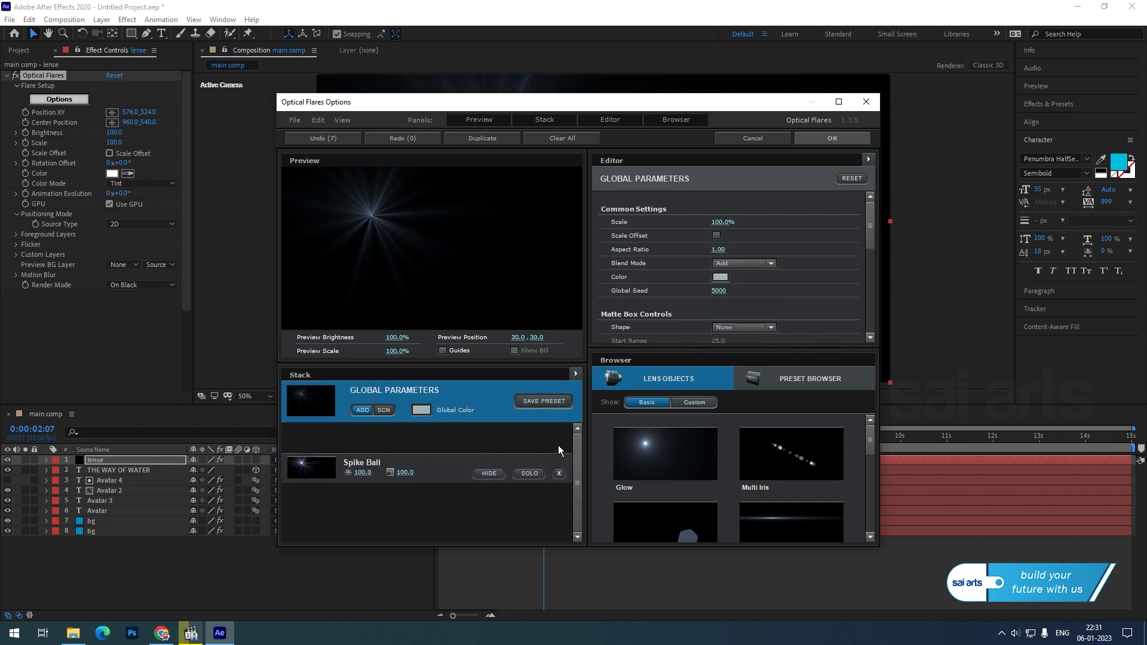
left_click(559, 452)
left_click(560, 452)
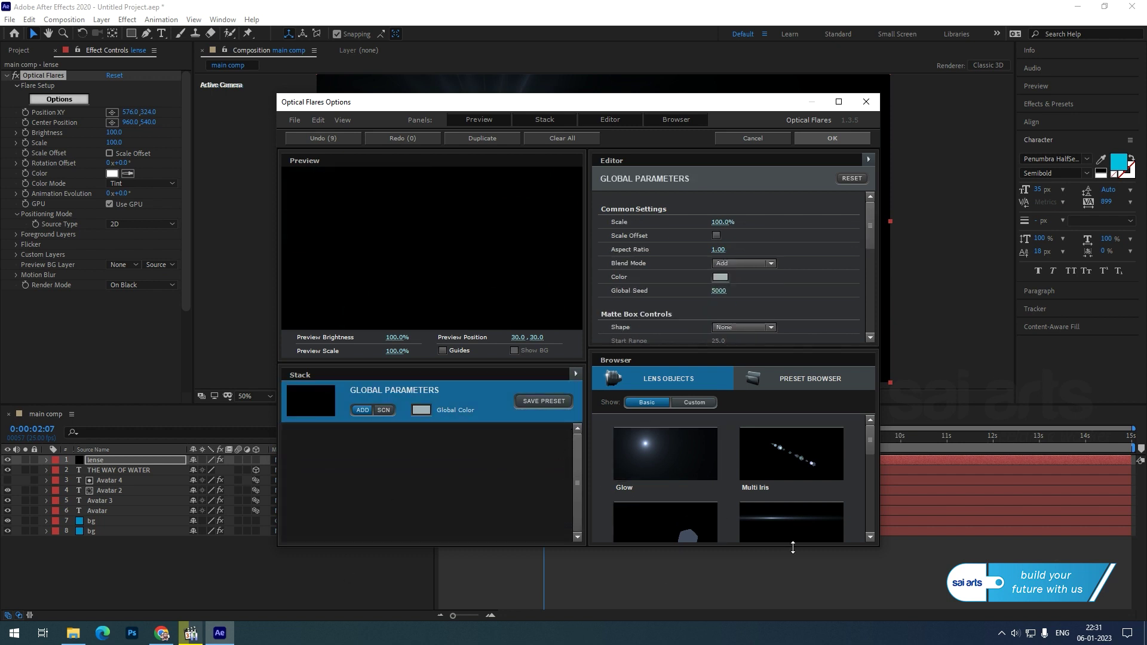
Add a Streak and a Glow element to the flare
scroll(773, 519, "down", 2)
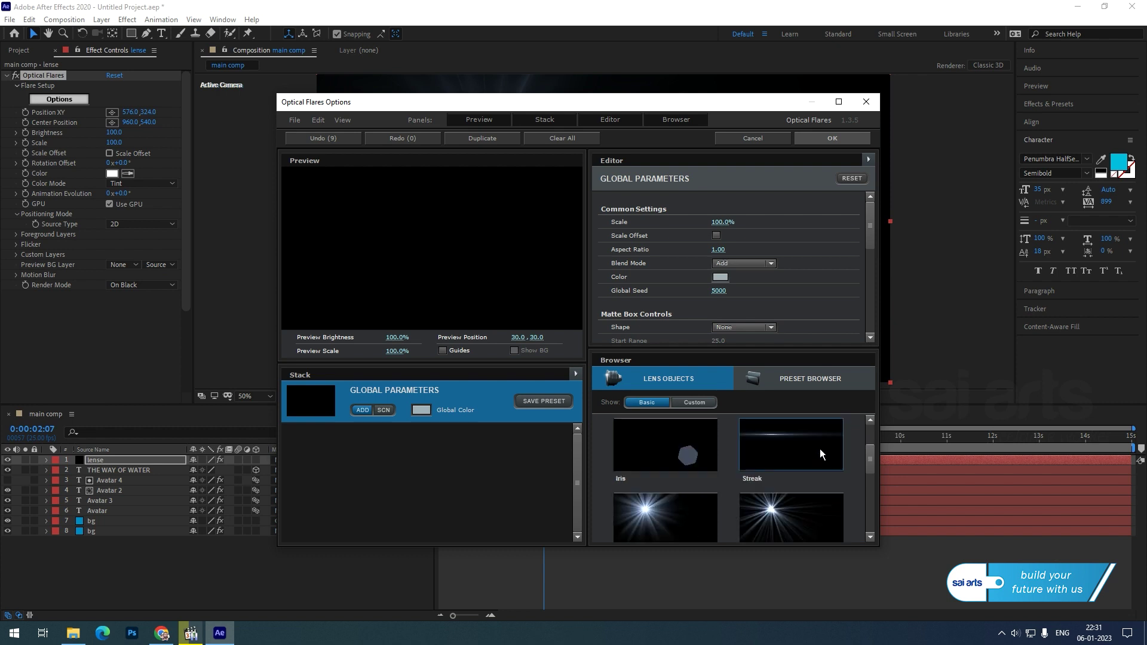
left_click_drag(786, 546, 787, 594)
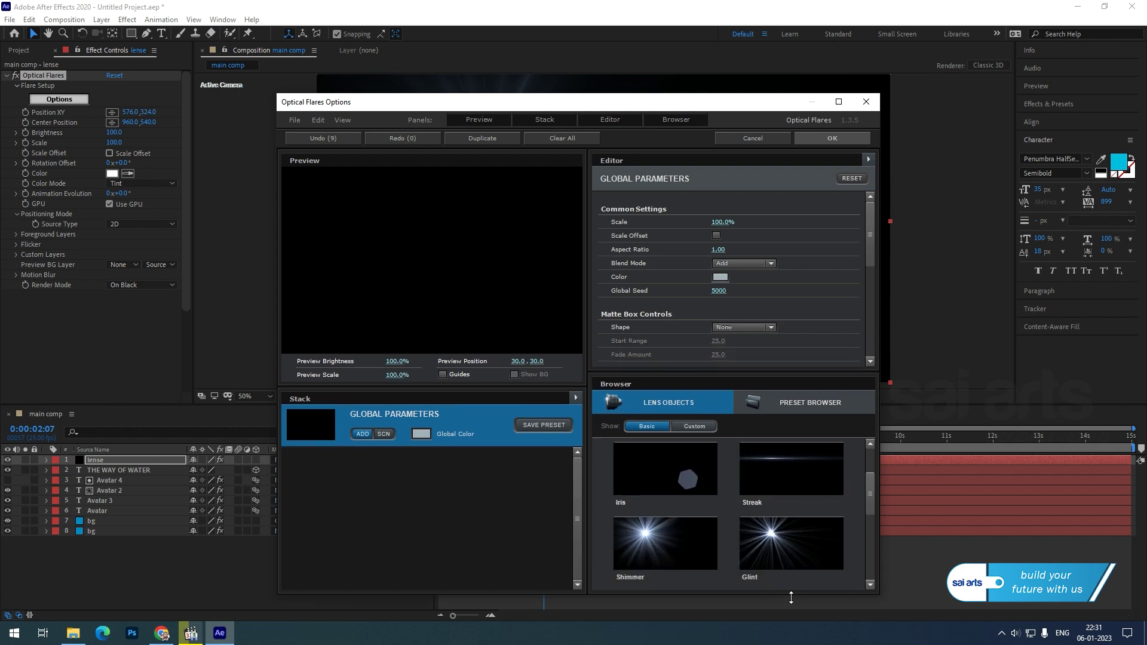
left_click(788, 472)
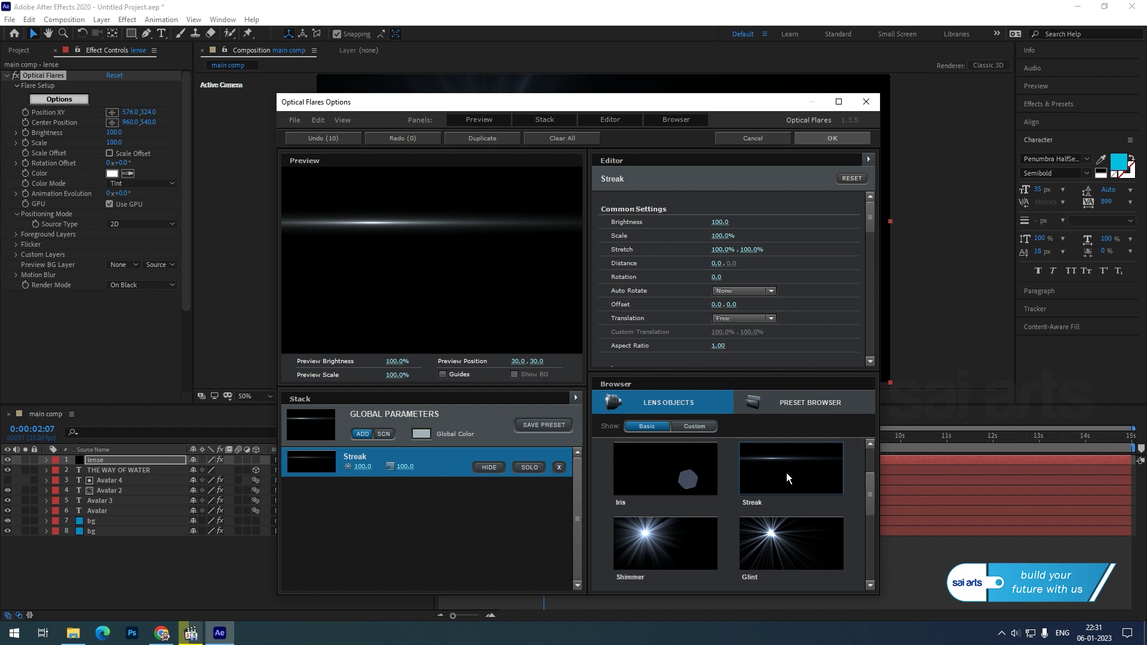
scroll(717, 505, "up", 2)
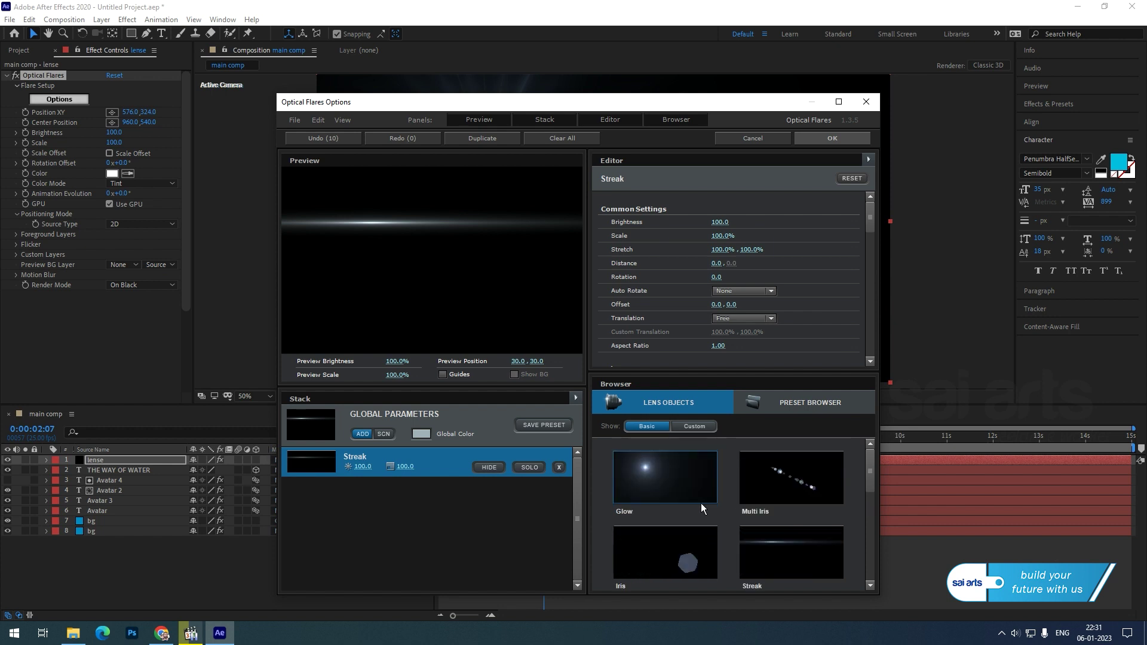
left_click(660, 479)
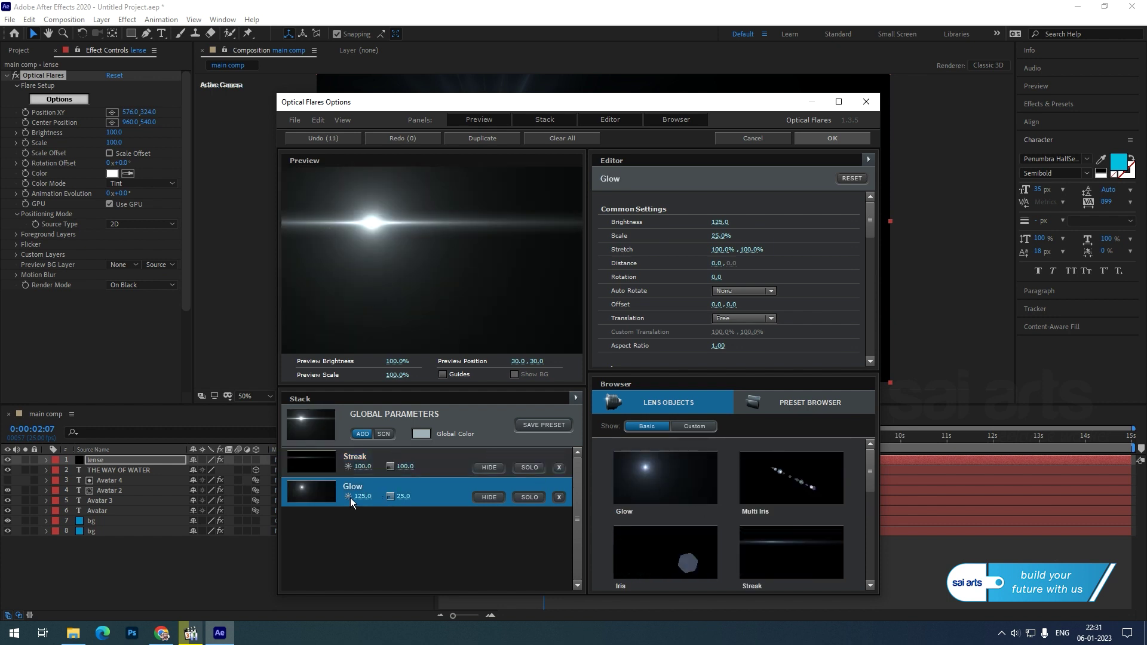
Set Glow brightness 110 and colour 00C5FF, then move the flare to lower centre
left_click_drag(351, 496, 391, 497)
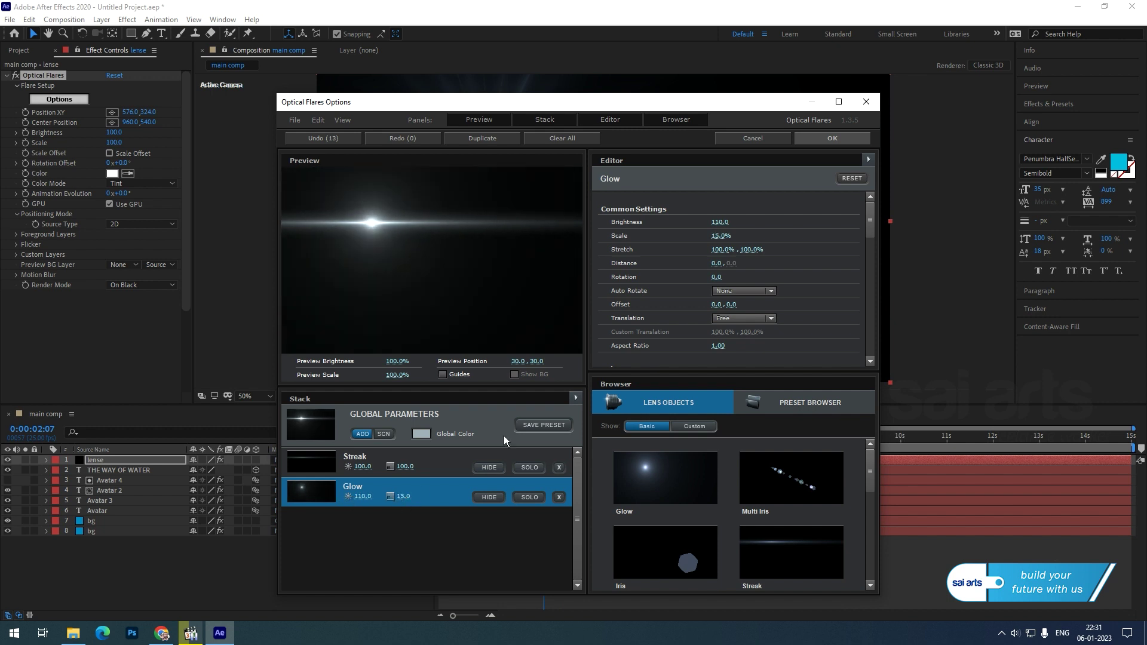
scroll(797, 277, "down", 5)
left_click(722, 233)
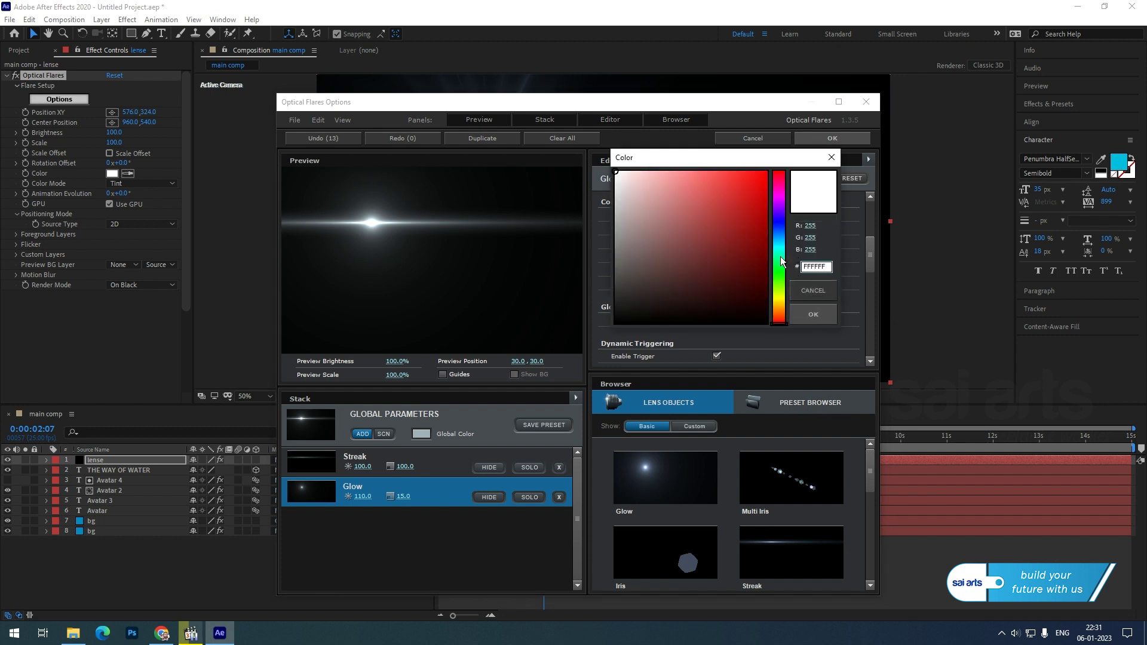
left_click_drag(780, 257, 782, 245)
left_click(767, 173)
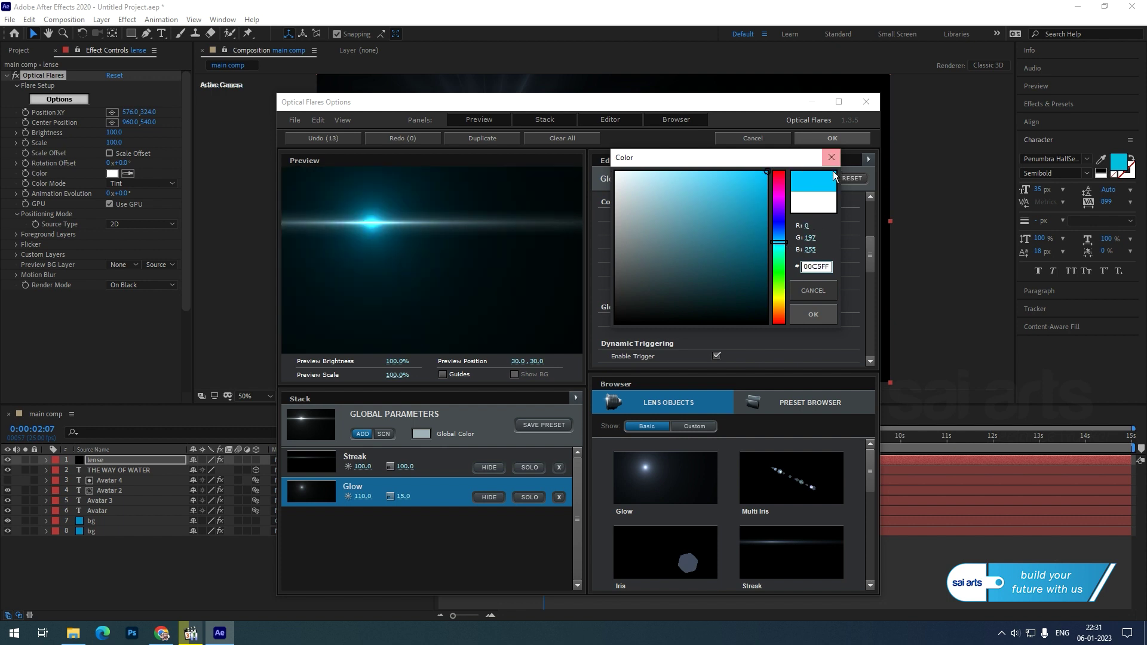
left_click(812, 315)
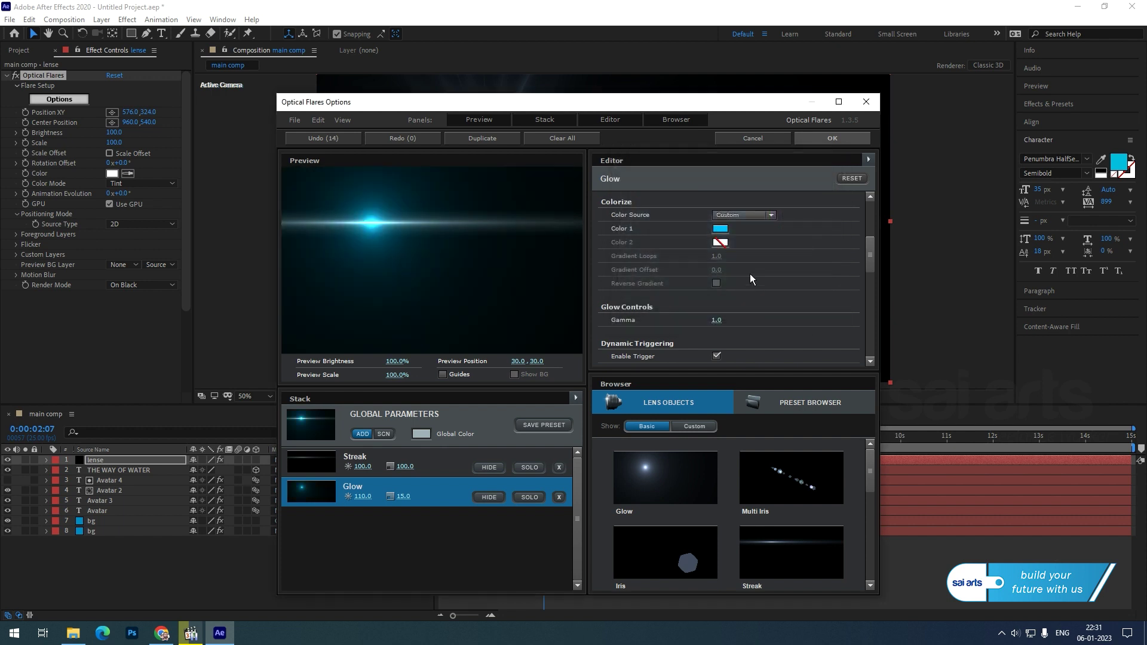
left_click(822, 139)
left_click_drag(497, 160, 600, 267)
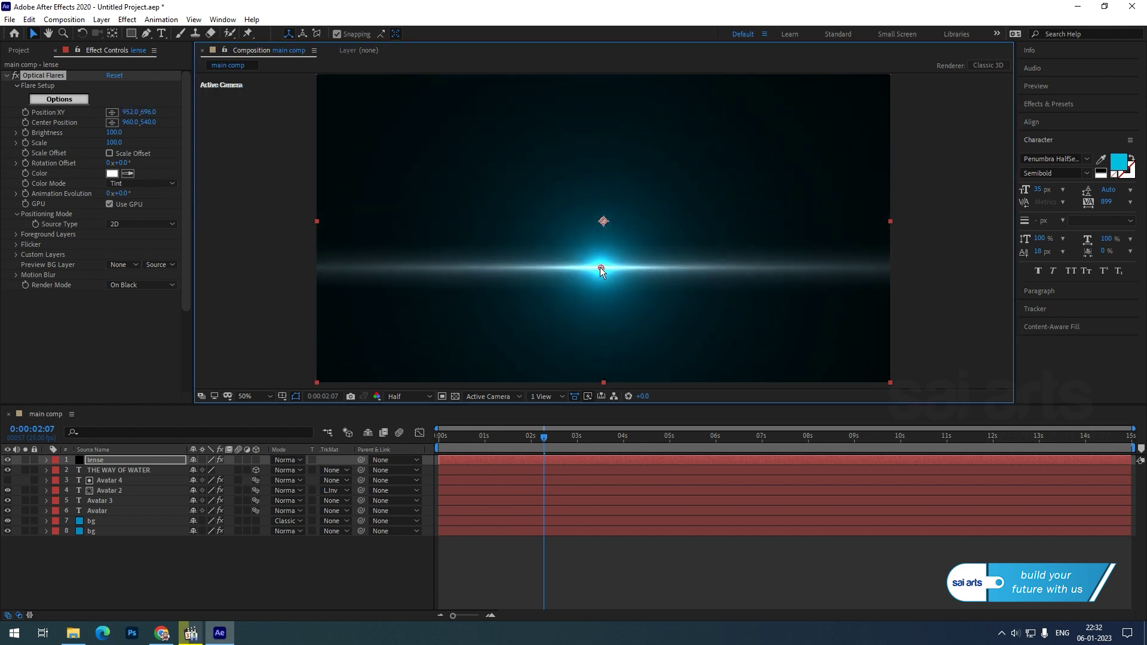
Render the flare On Transparent beneath the subtitle with Brightness 50 and Scale 50
left_click(169, 285)
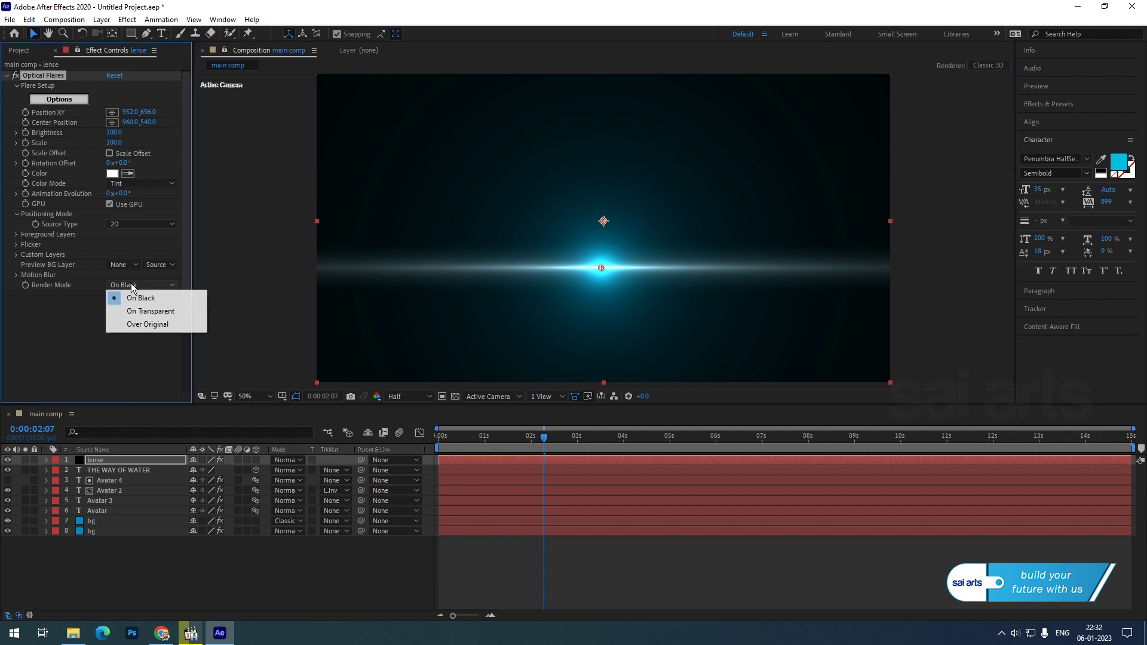
left_click(155, 312)
left_click_drag(600, 268, 611, 283)
left_click(115, 132)
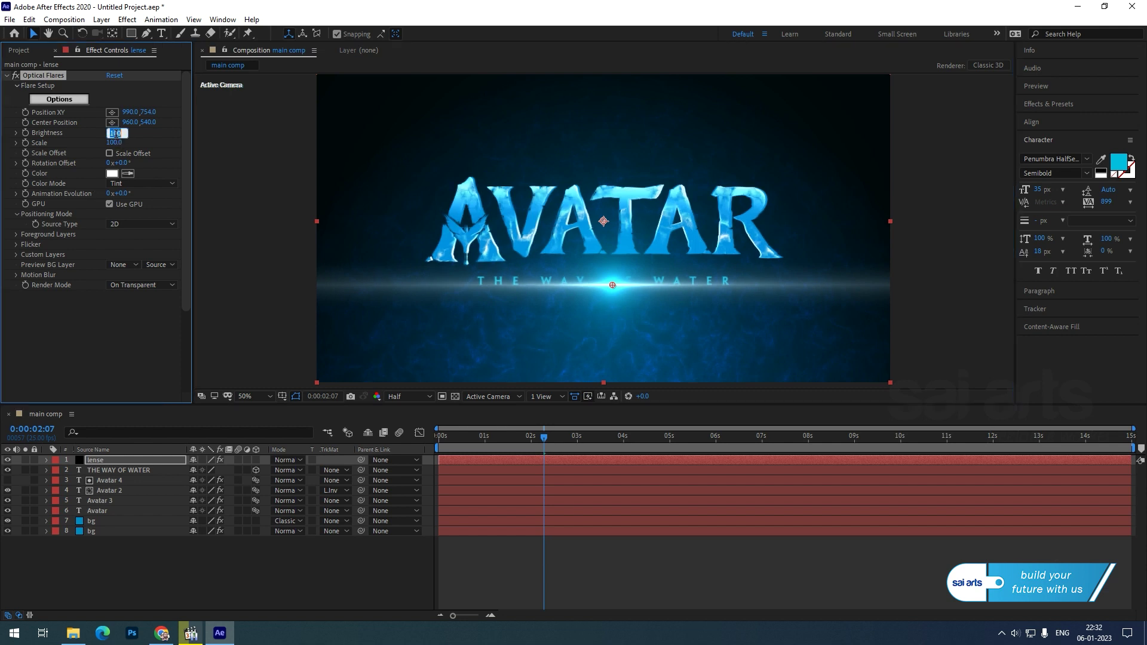
type("50")
left_click(116, 144)
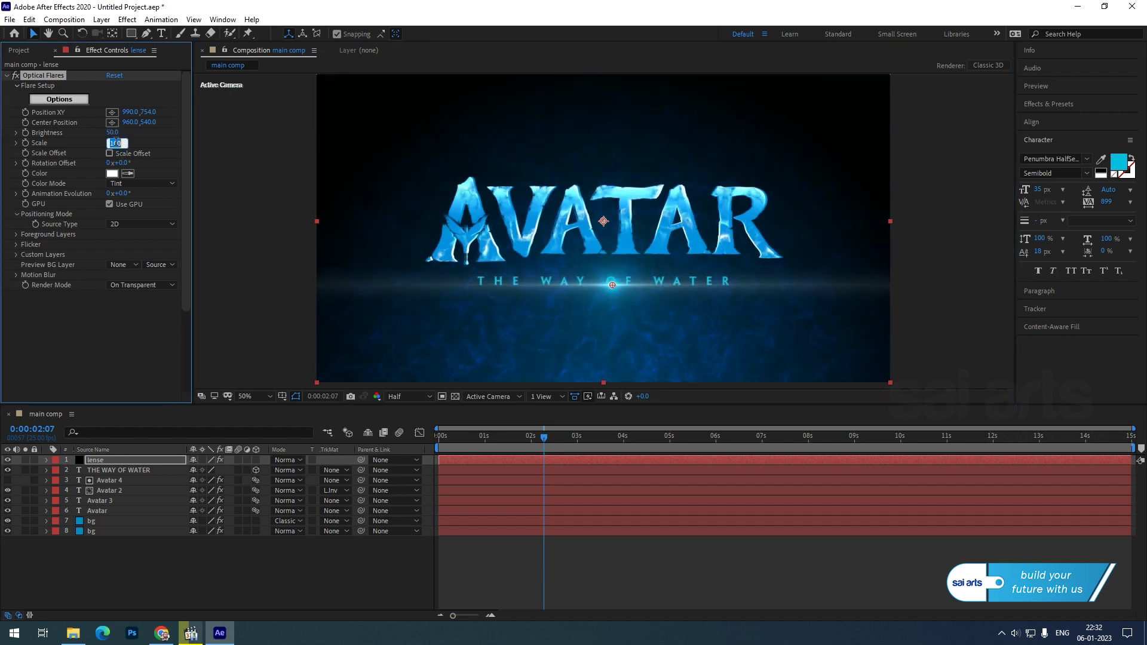
type("50")
key("Return")
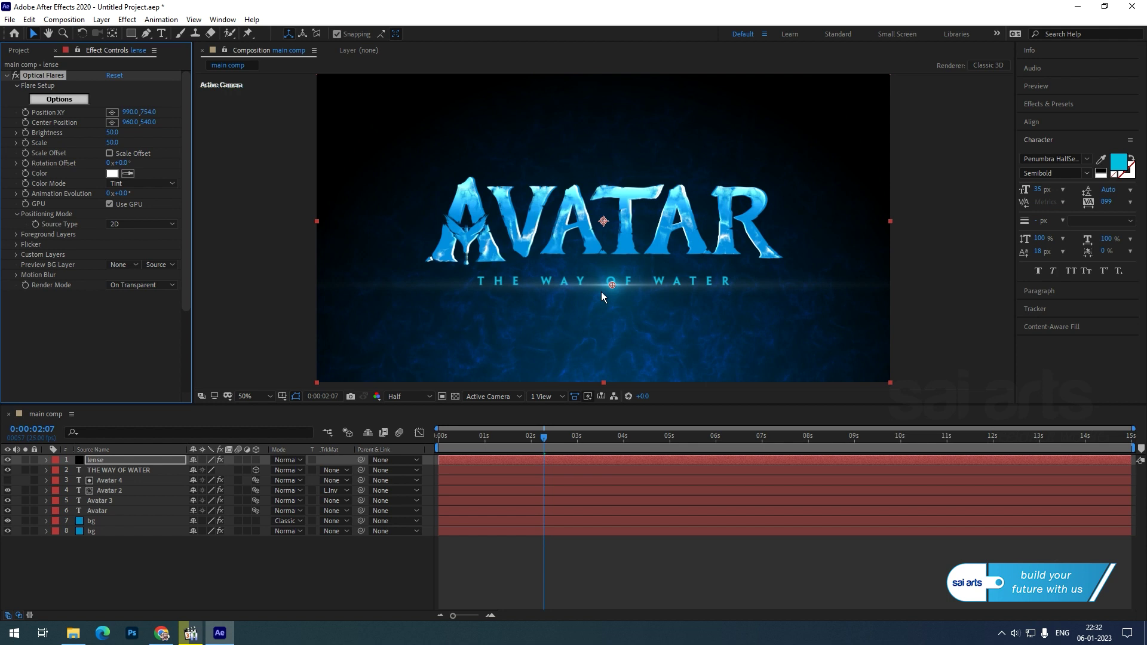
View the preview at 100% Full resolution and centre the flare under the subtitle
key("period")
key("period")
scroll(617, 346, "down", 2)
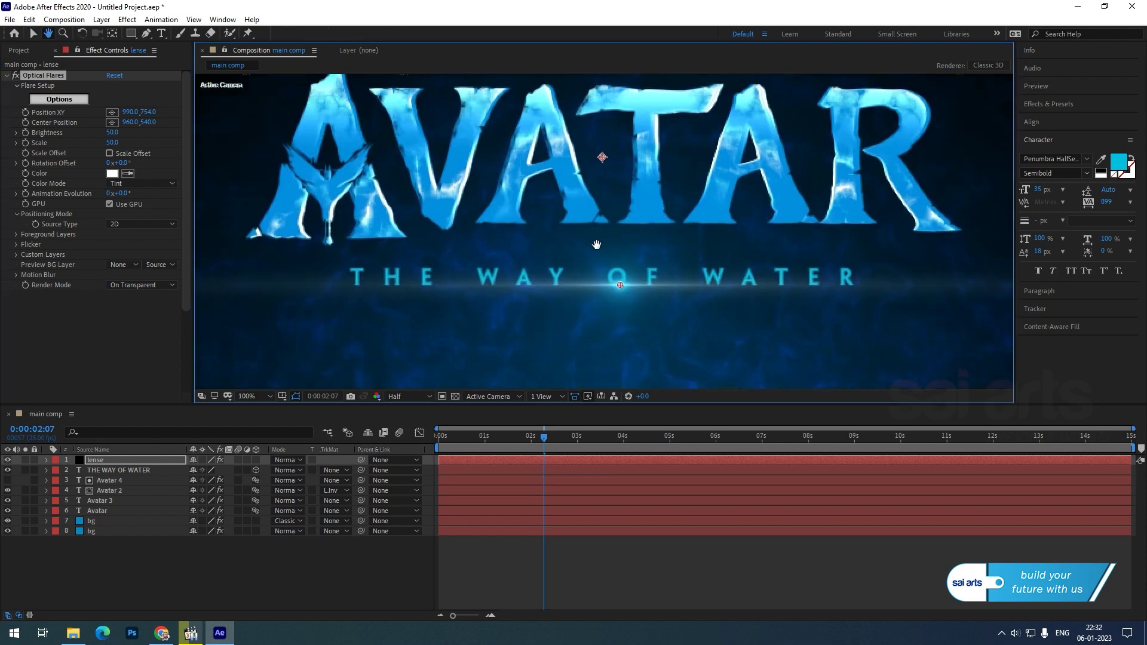
left_click(418, 397)
left_click(408, 423)
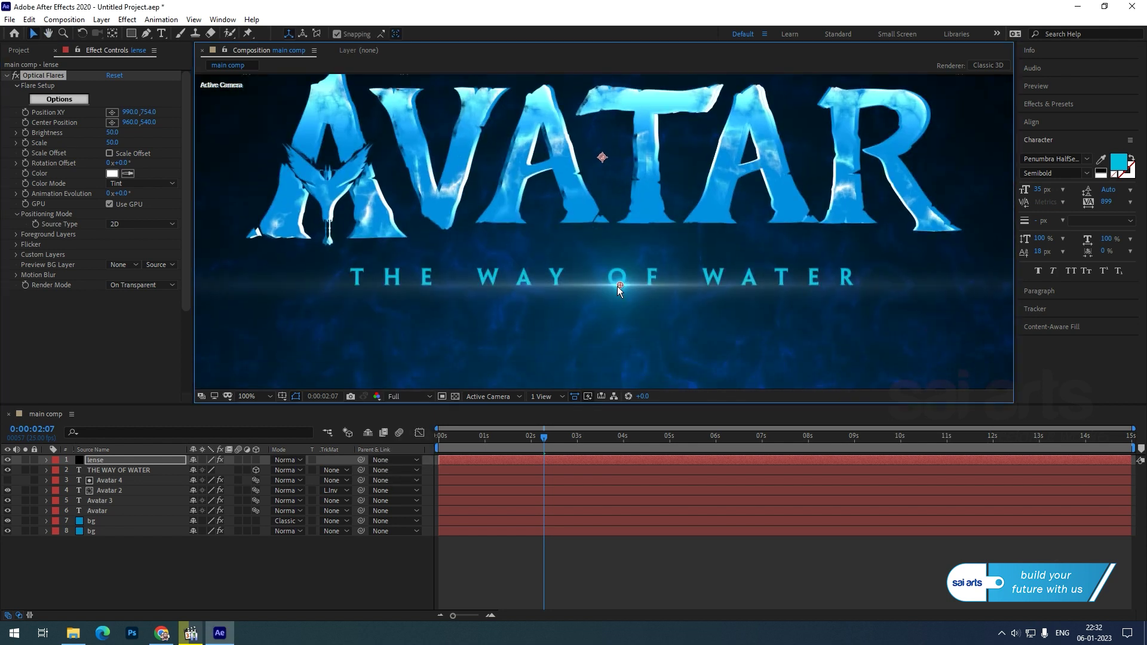
left_click_drag(622, 284, 619, 282)
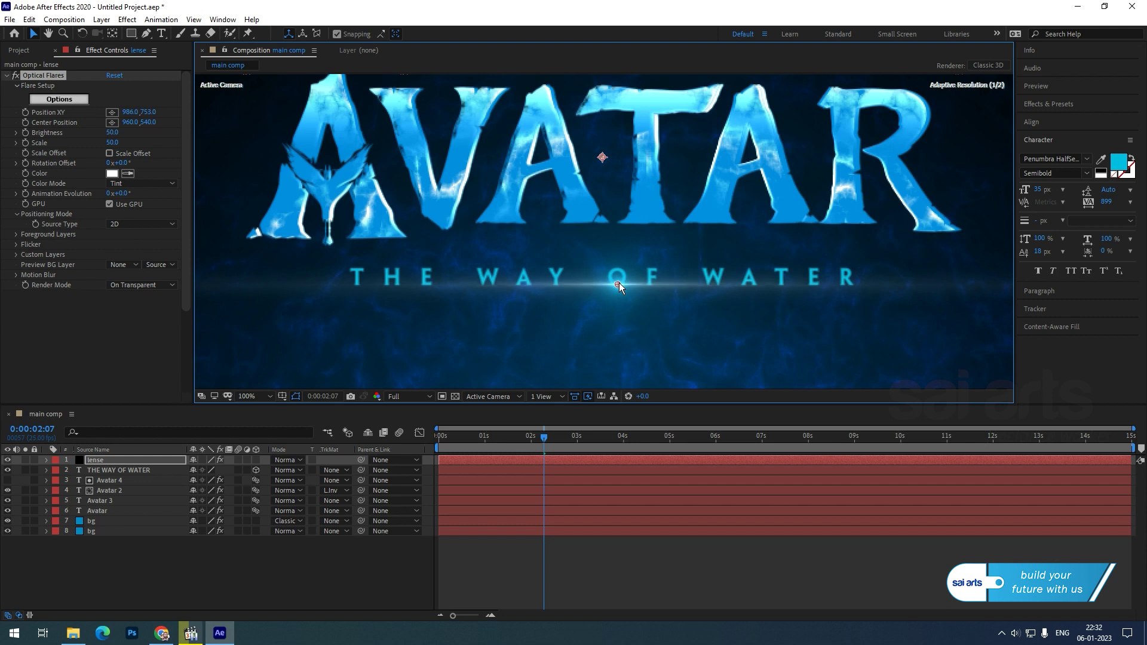
Reveal the subtitle's keyframes and keyframe the flare's Brightness at 0 at the fade-in start
left_click(103, 471)
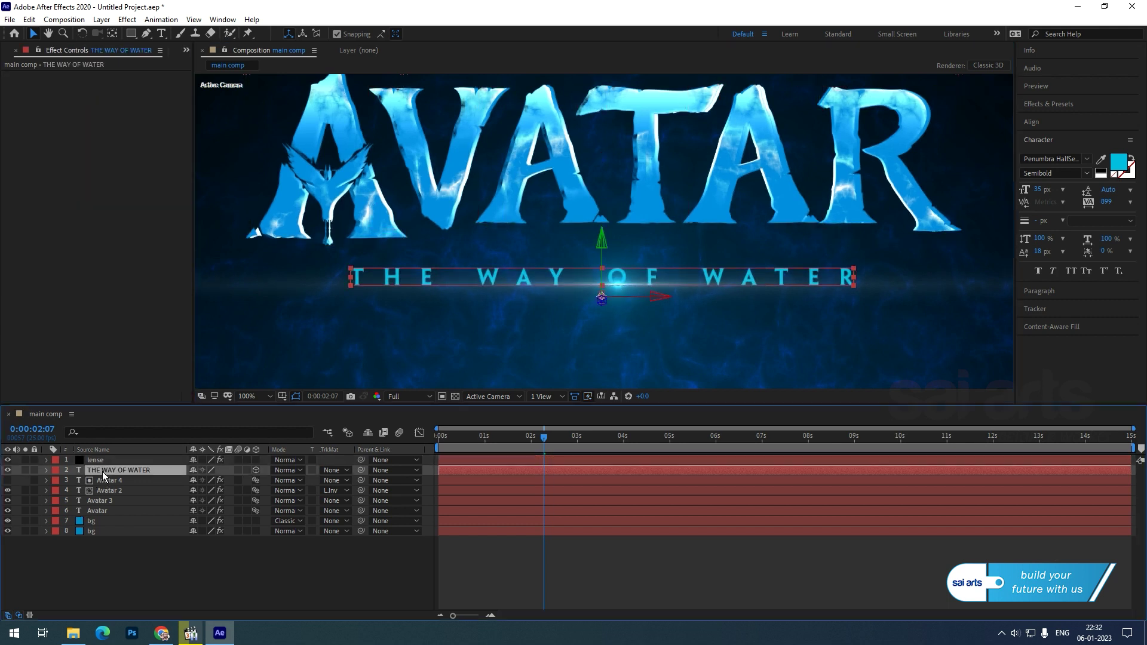
key("y")
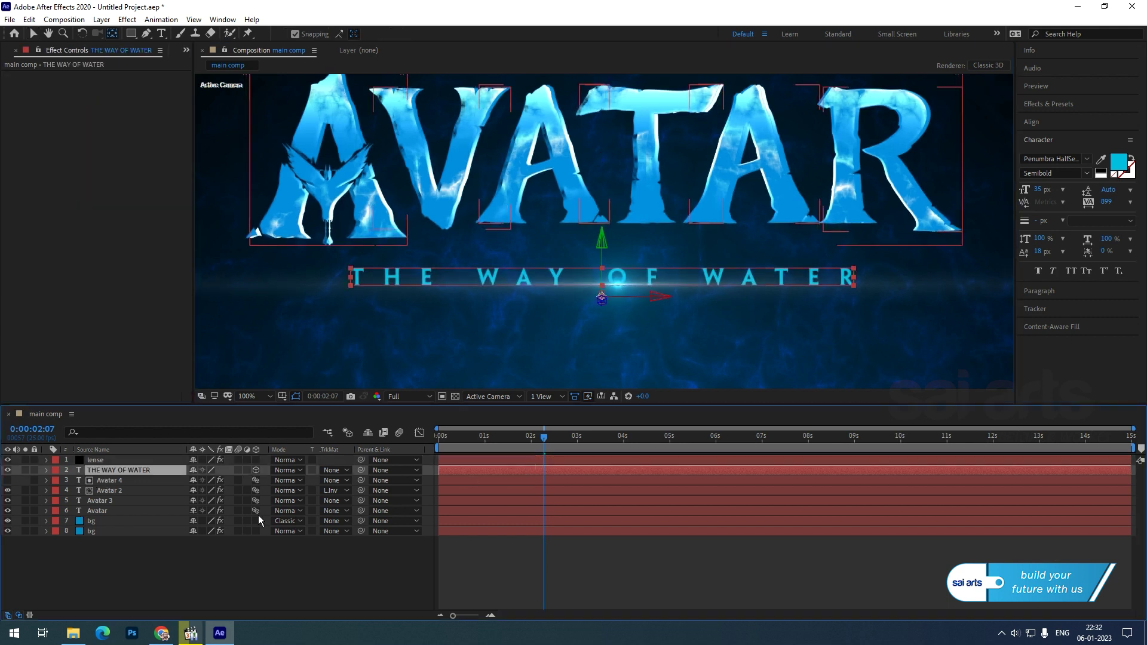
key("u")
left_click_drag(539, 432, 499, 457)
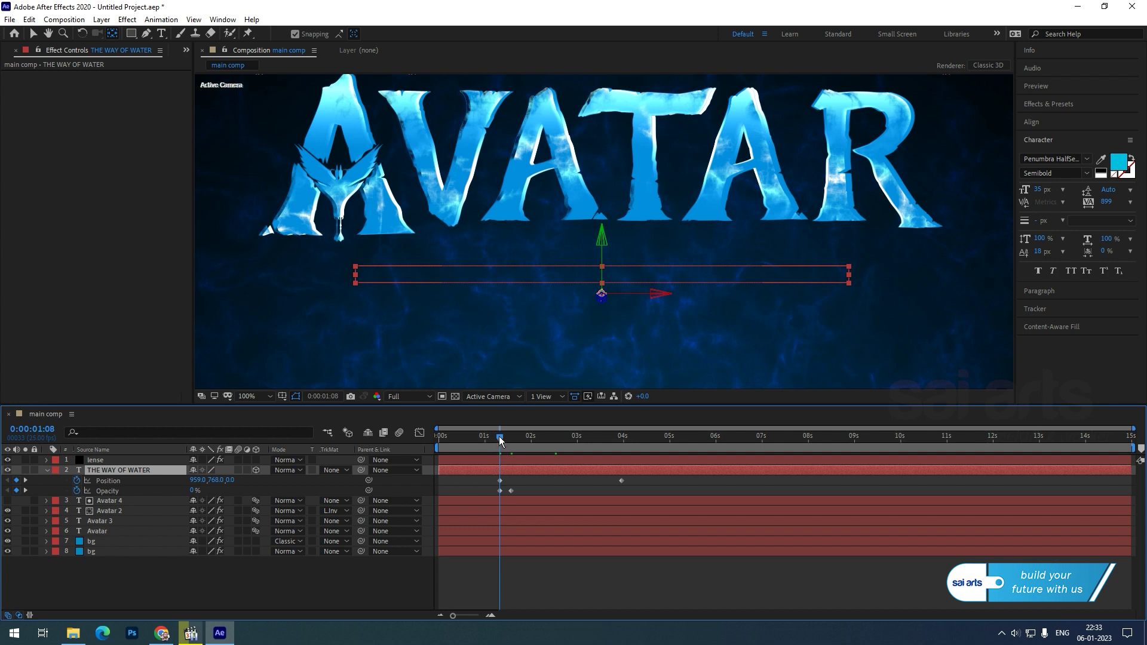
left_click(110, 460)
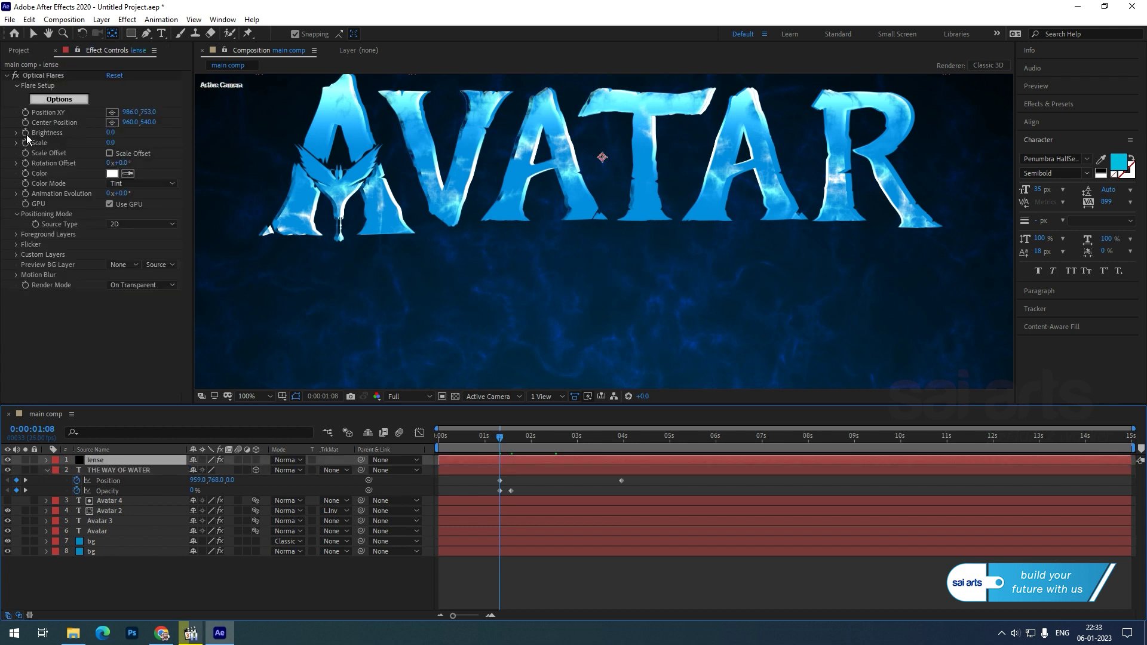
left_click(26, 133)
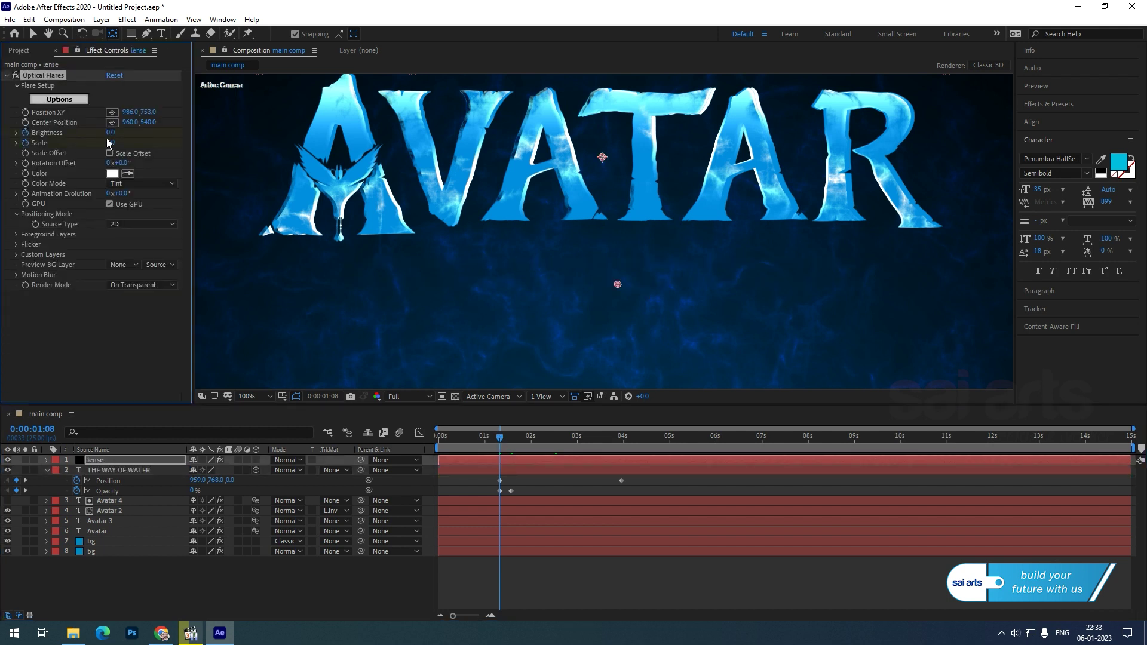
Raise the flare's Brightness and Scale to 50 once the subtitle has faded in
left_click_drag(502, 445, 514, 447)
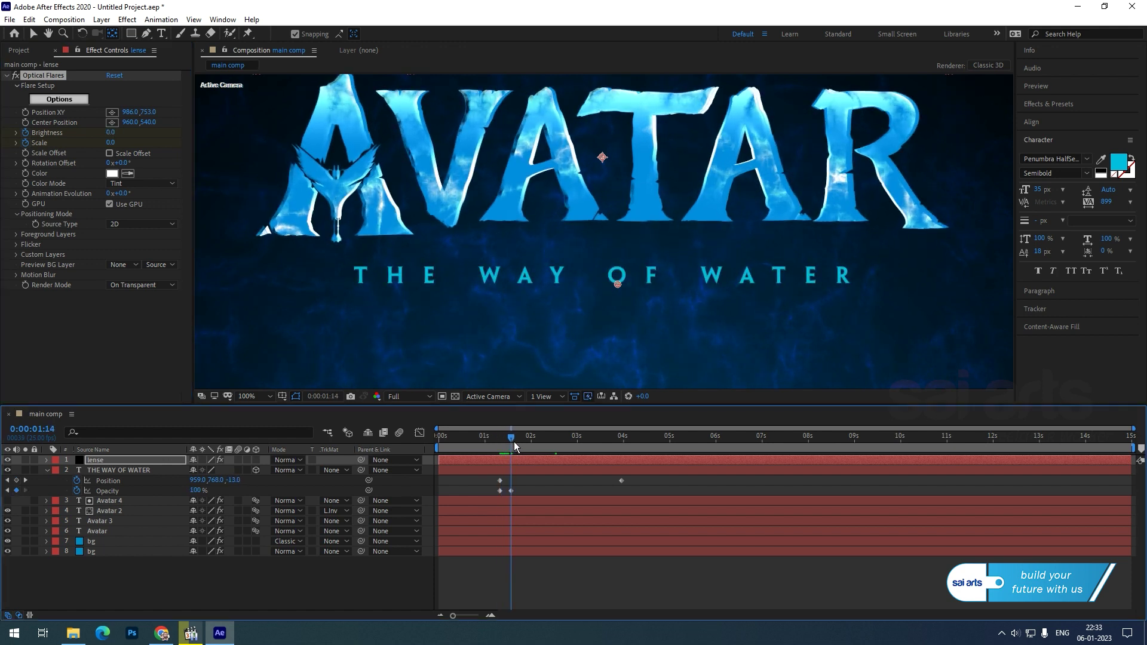
left_click(110, 134)
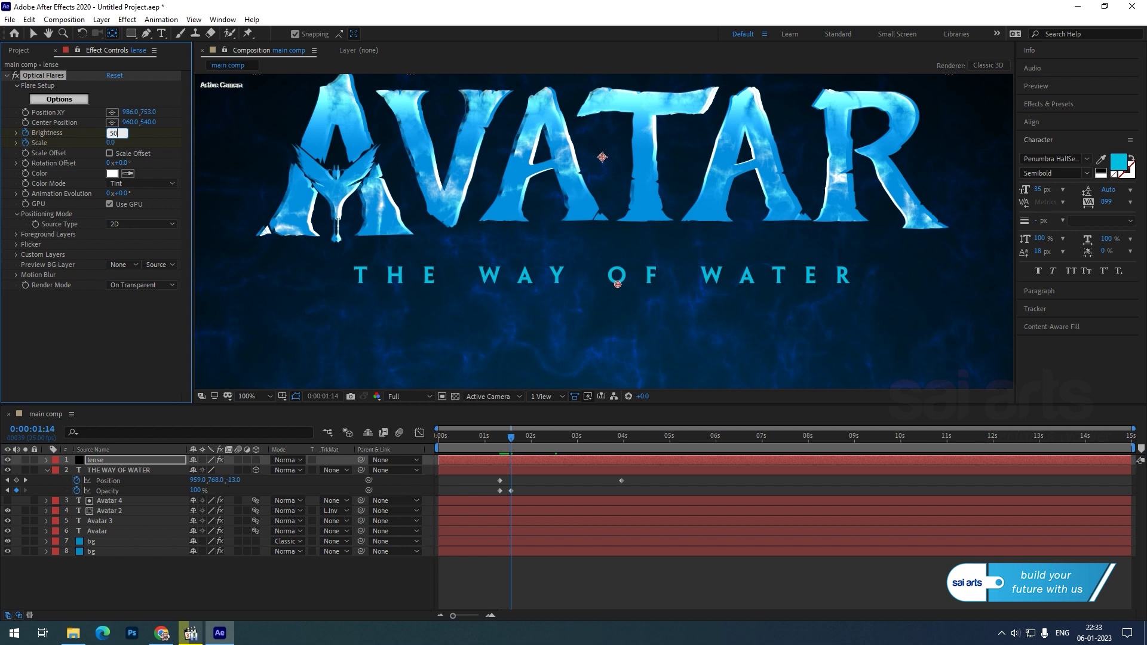
left_click(110, 143)
type("50")
key("Return")
Drop the flare's Brightness and Scale back to 0 at 0:00:02:04
left_click_drag(515, 440, 536, 440)
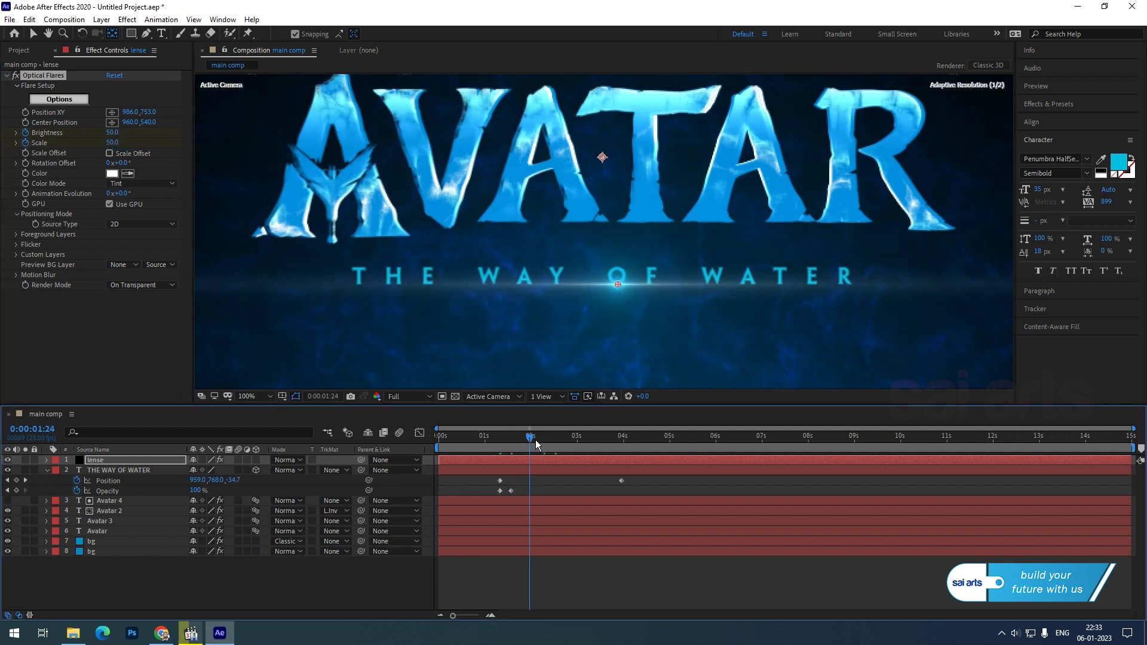
left_click(111, 132)
type("0")
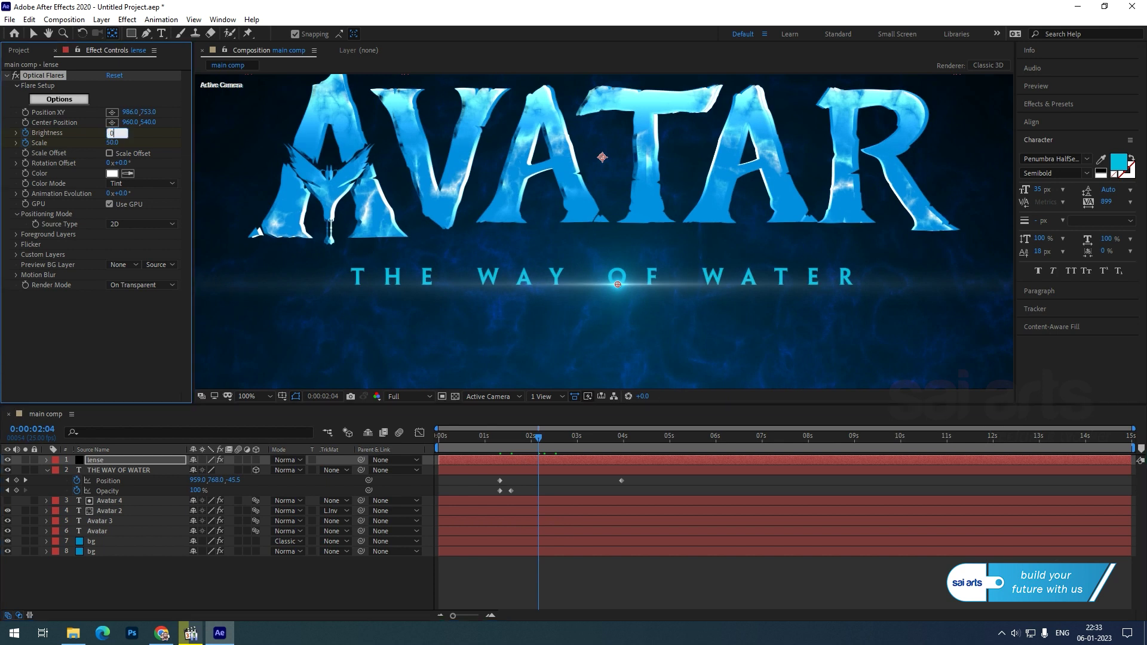
left_click(113, 143)
type("0")
key("Return")
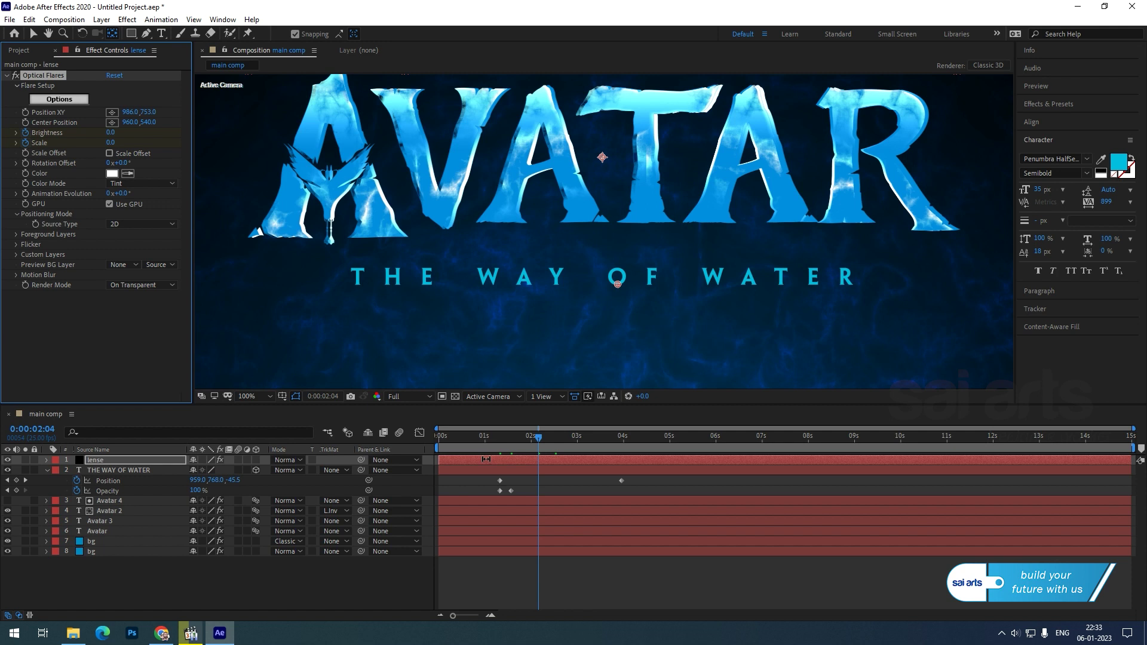
Select all six flare Brightness and Scale keyframes for easing and preview from about one second
key("u")
left_click_drag(561, 474, 489, 494)
left_click(485, 436)
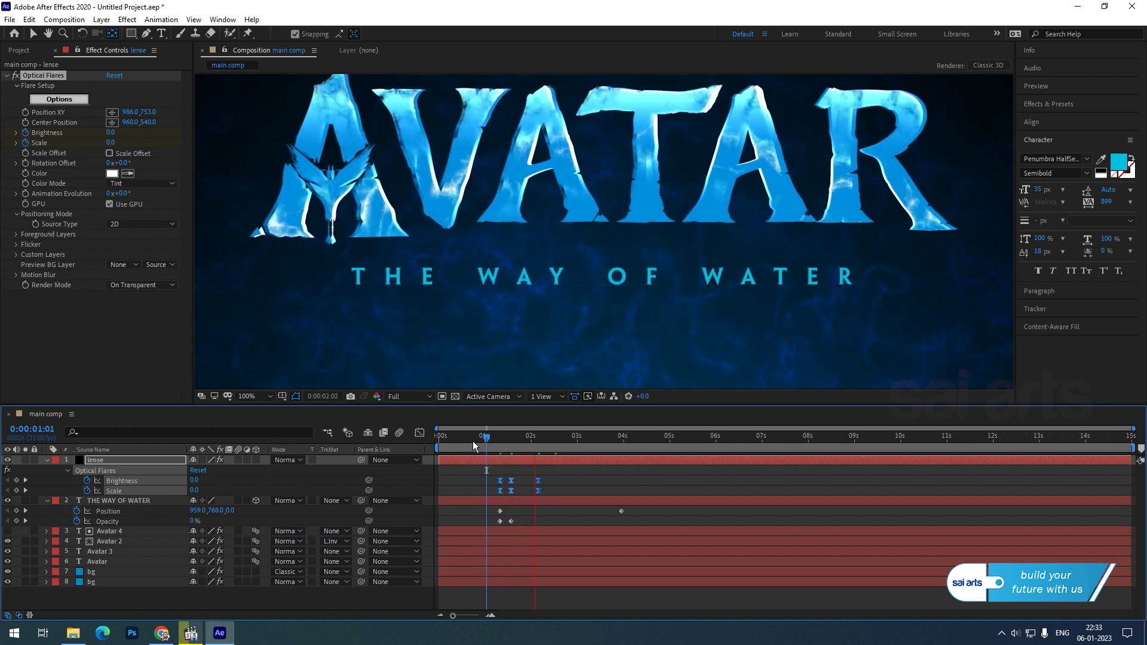
key("space")
Collapse both layers' properties and return the viewer to a centred 50% view
left_click(47, 502)
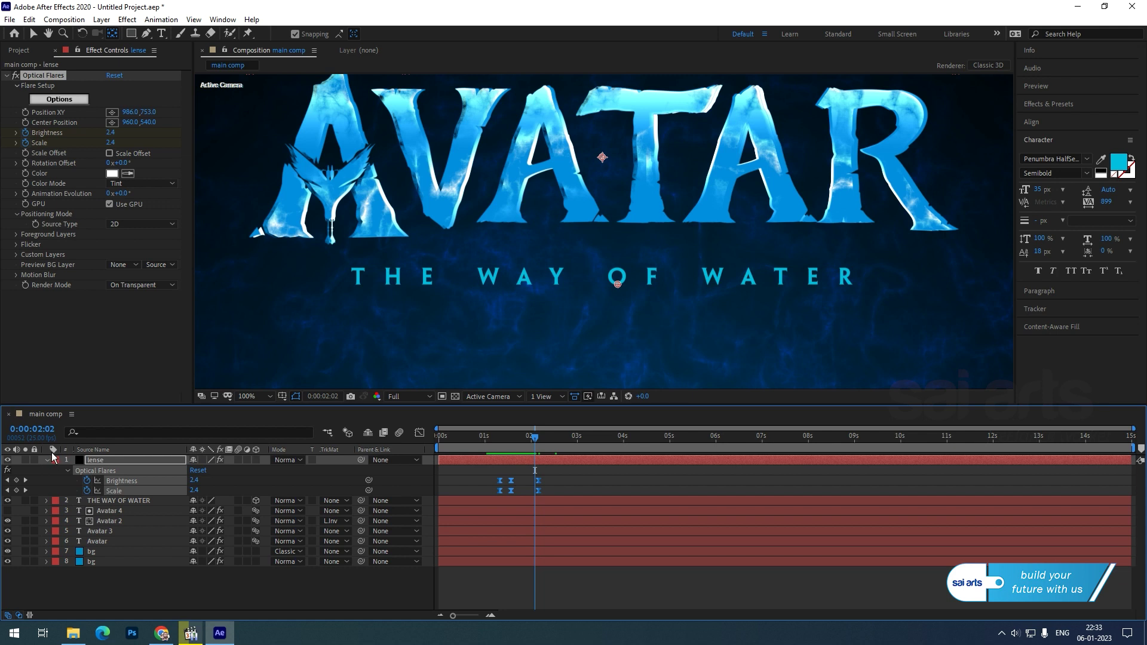
left_click(47, 460)
key("comma")
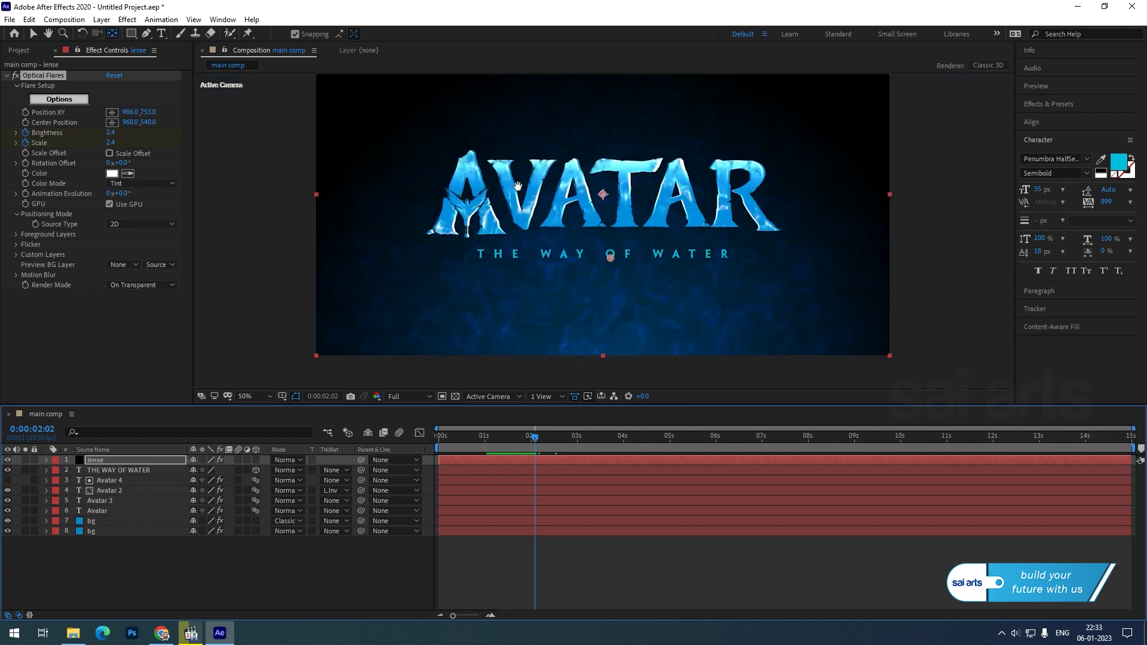
left_click_drag(518, 187, 522, 207)
right_click(99, 564)
Create a new solid layer named lense 02
mouse_move(152, 431)
left_click(281, 464)
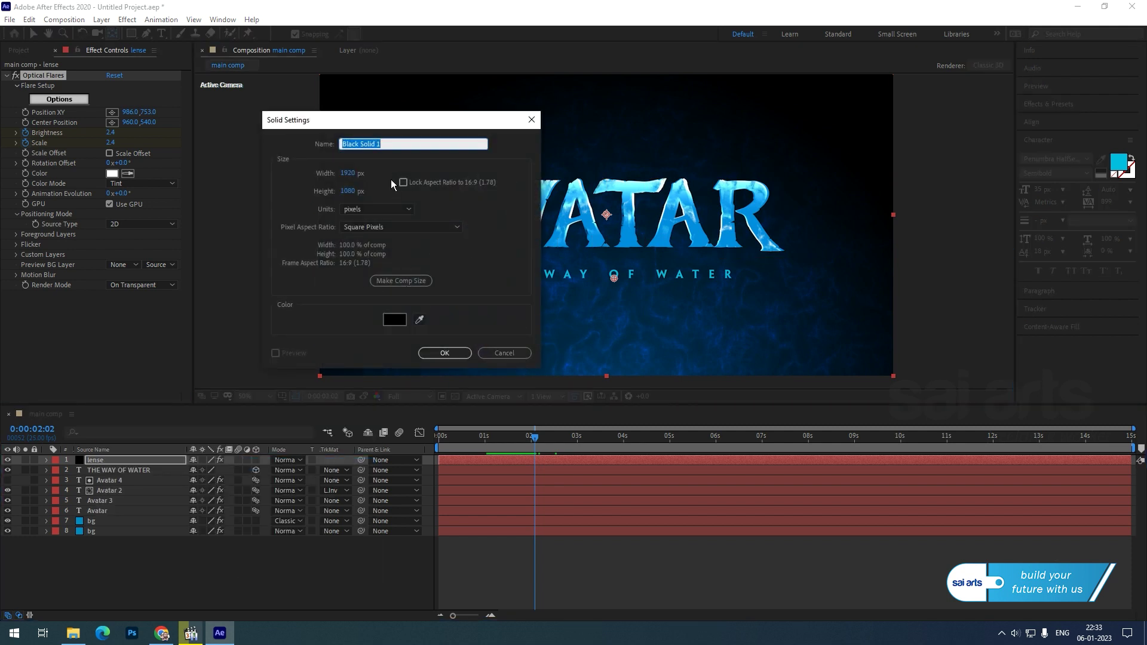
type("lense 02")
left_click(454, 354)
Apply Optical Flares to lense 02 and open its flare editor
right_click(104, 461)
mouse_move(161, 291)
mouse_move(295, 638)
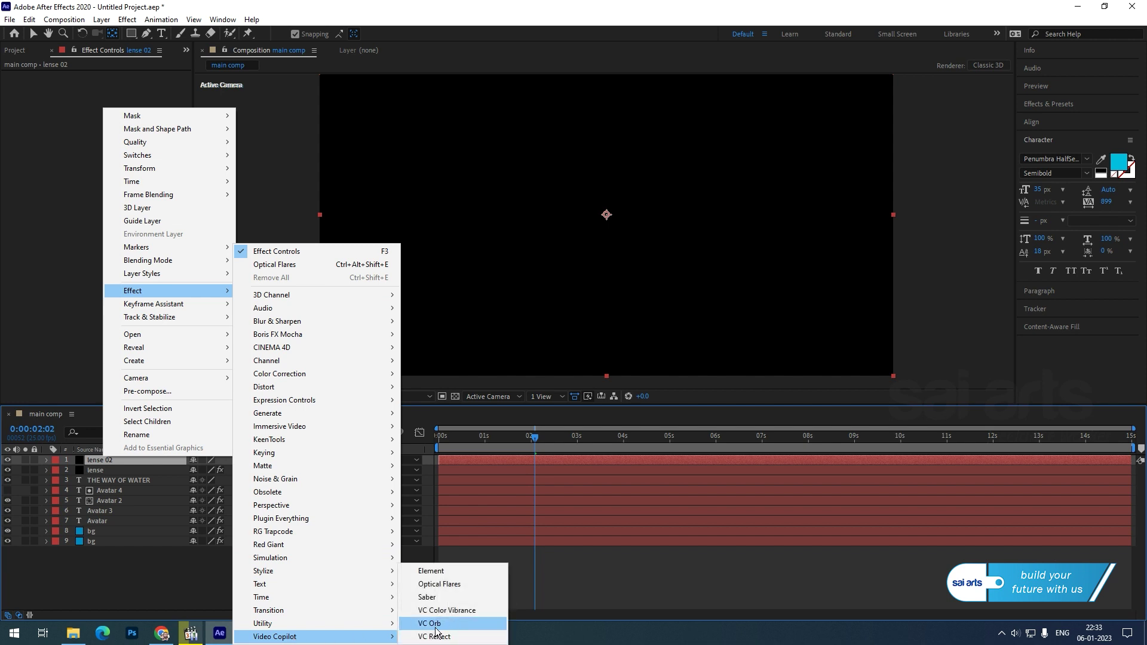
left_click(412, 584)
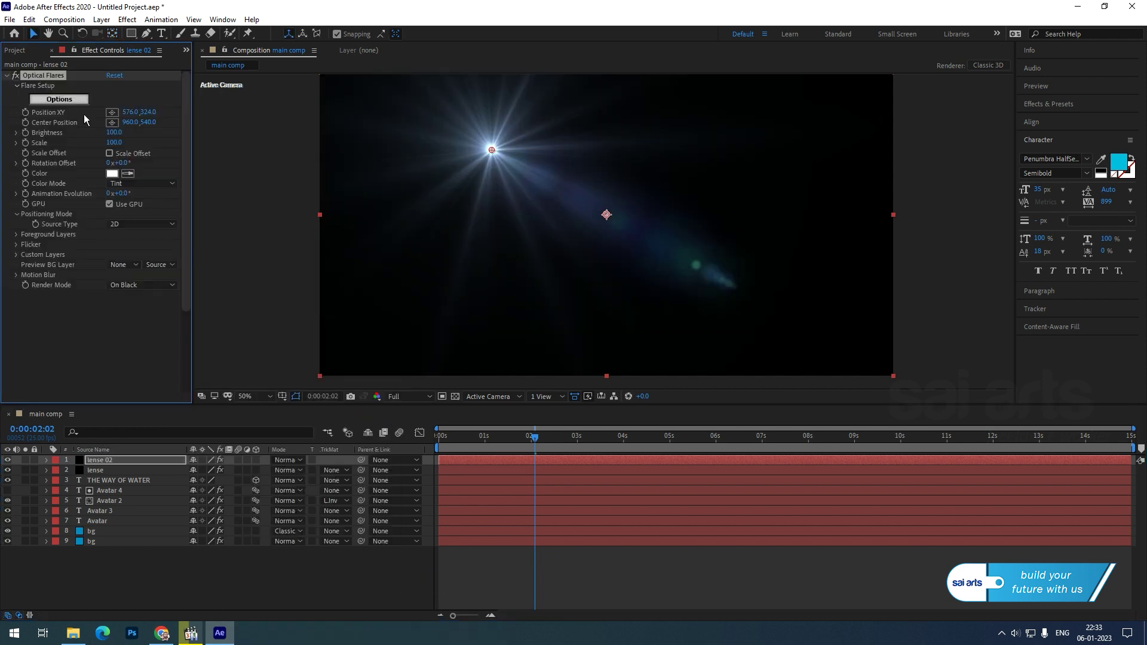
left_click(65, 103)
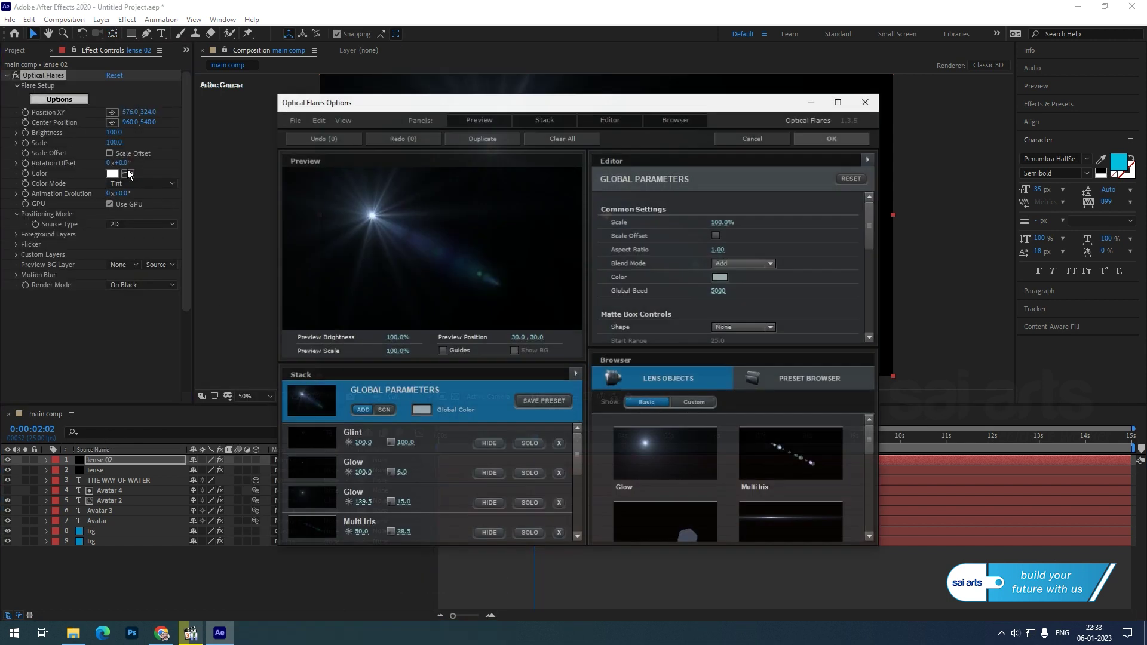
Delete every default element from the flare: Glint, Glows and Multi Iris
left_click(562, 443)
left_click(562, 443)
left_click(562, 443)
left_click(562, 443)
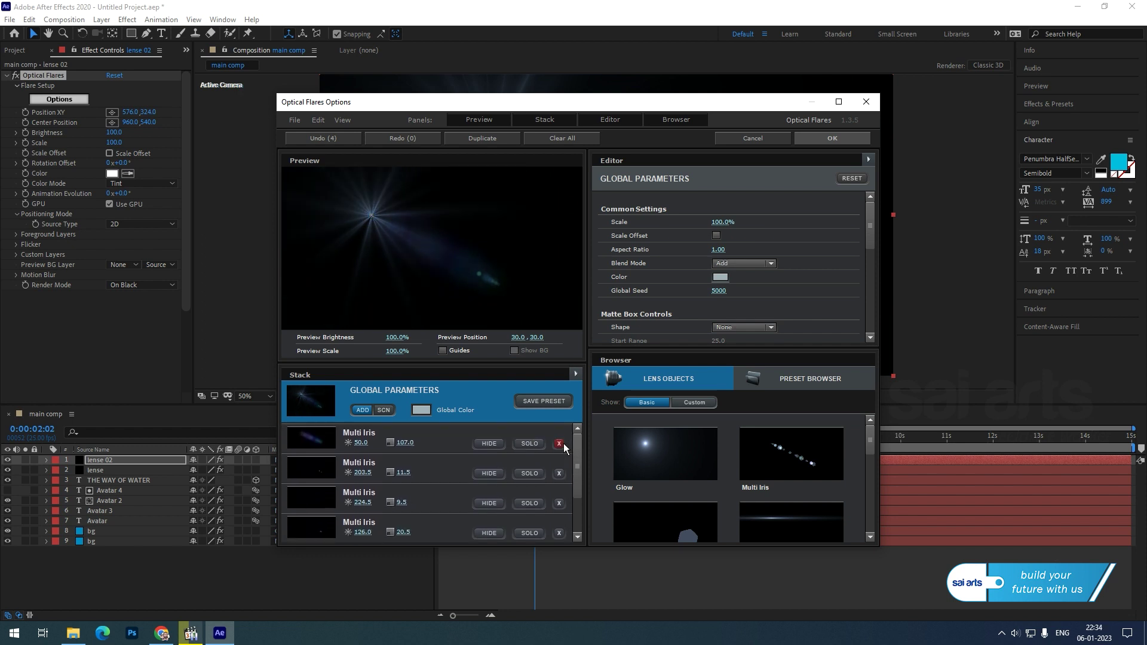
left_click(559, 443)
left_click(559, 444)
left_click(559, 443)
left_click(559, 443)
left_click(559, 443)
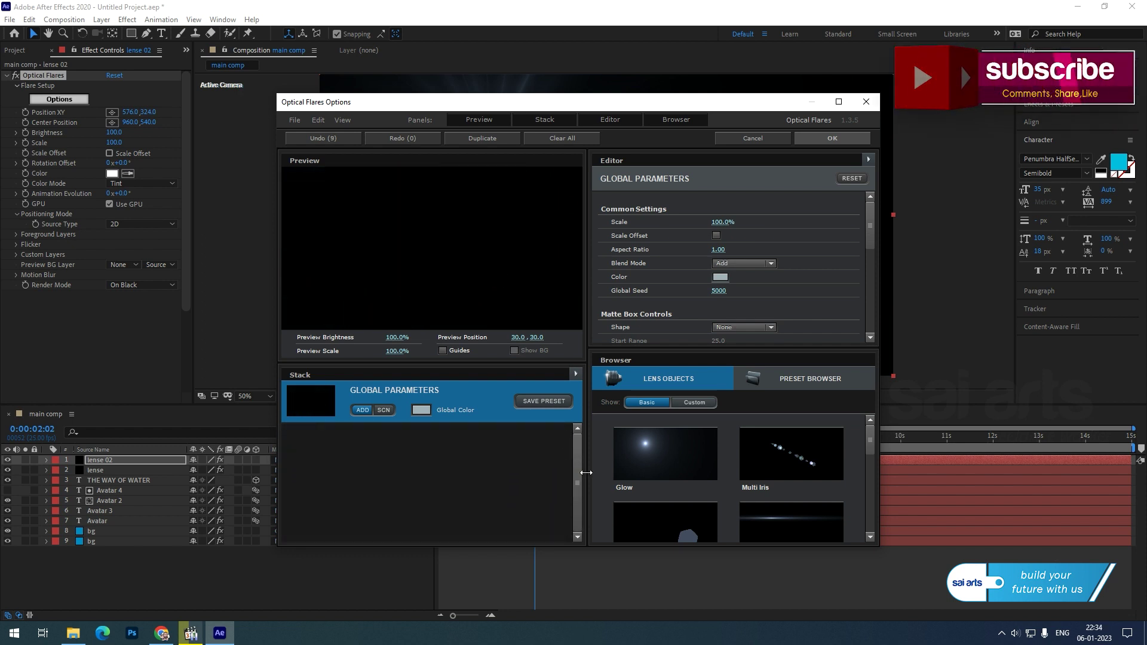
Add a single Glow element coloured cyan 00C5FF and apply the flare
left_click(648, 442)
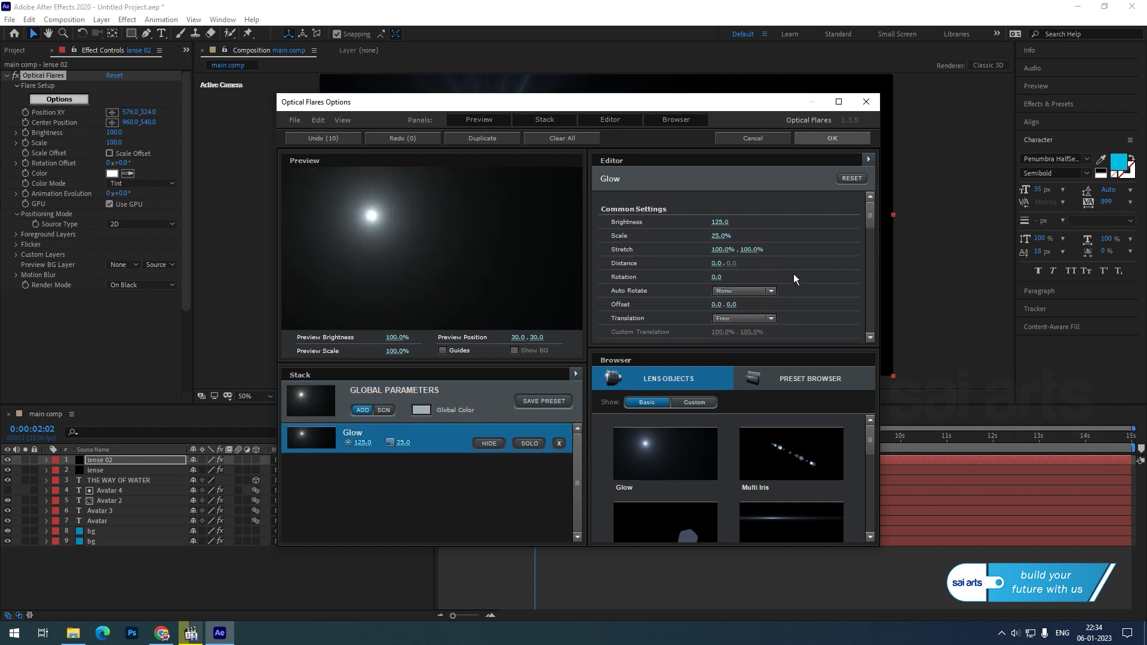
scroll(793, 274, "down", 3)
left_click(721, 312)
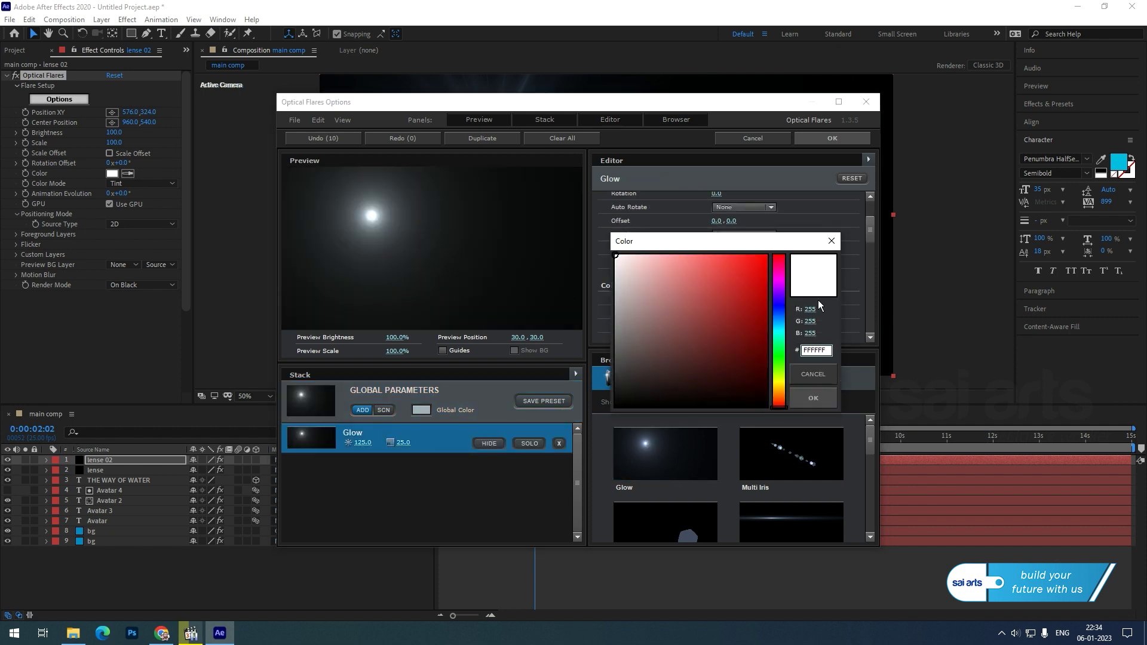
left_click(779, 330)
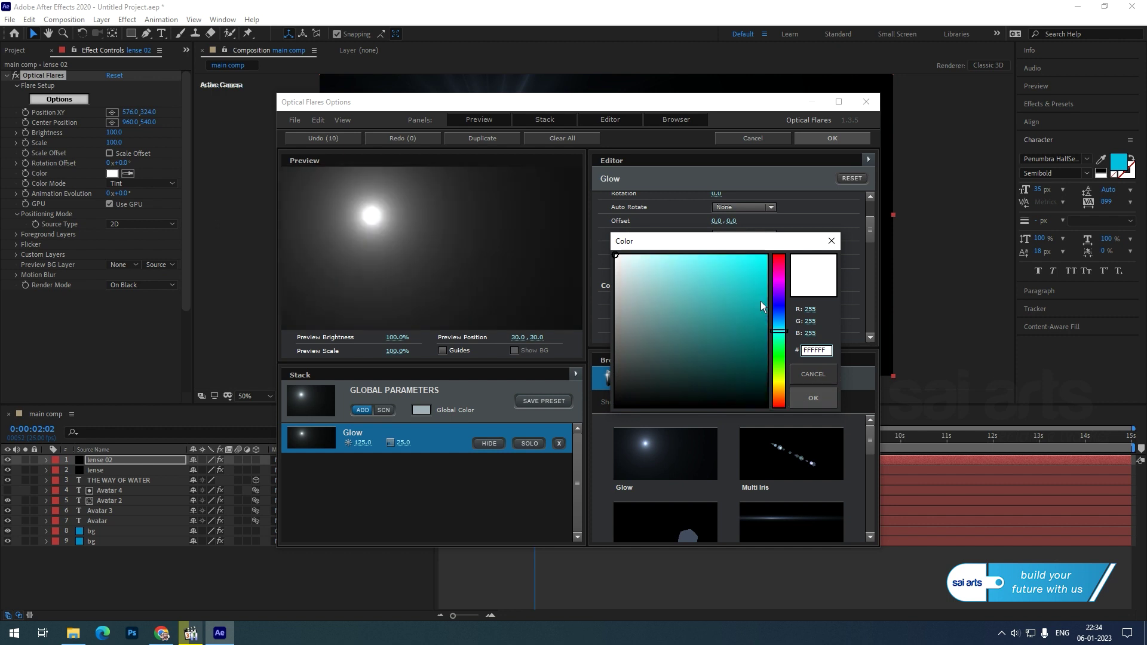
left_click_drag(761, 301, 781, 255)
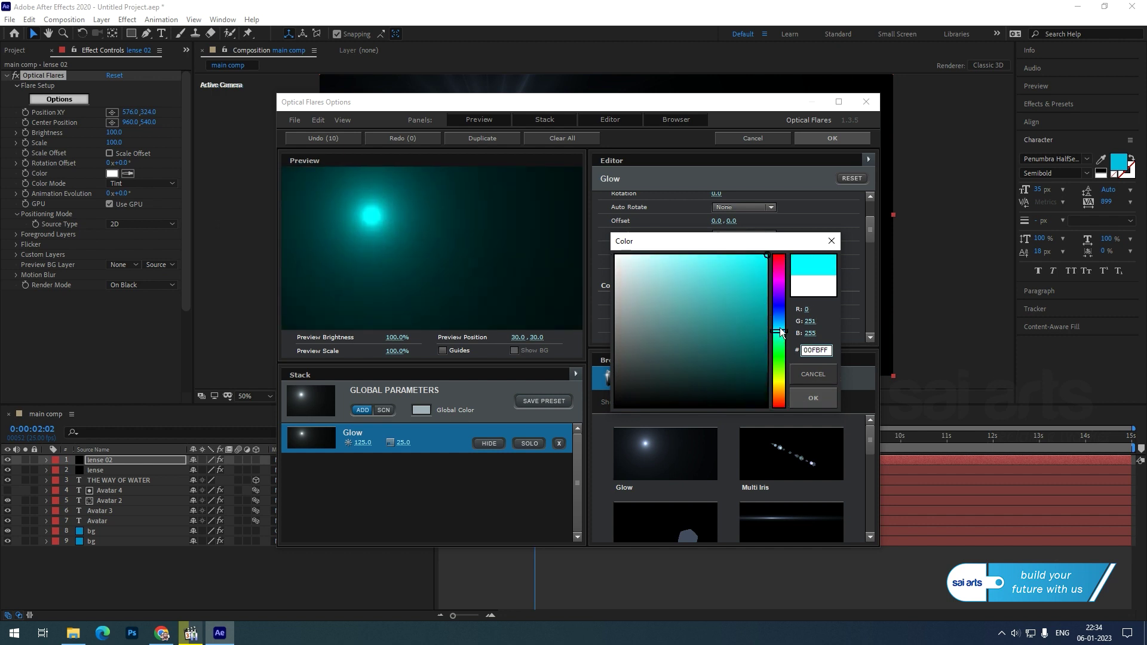
left_click_drag(781, 332, 782, 327)
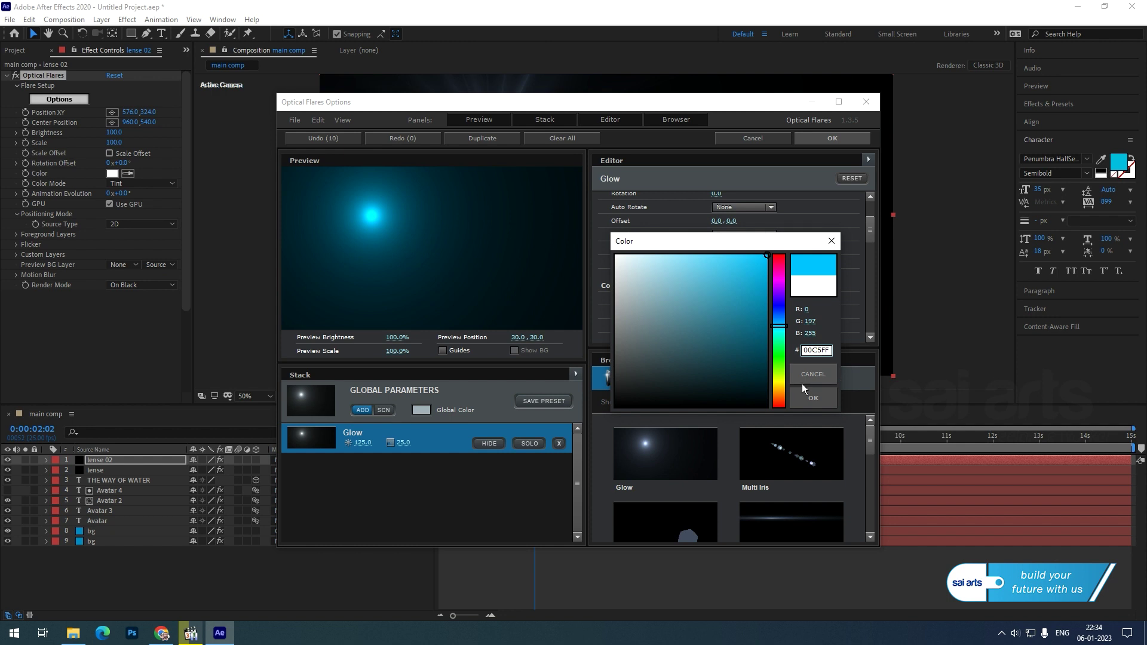
left_click(810, 396)
left_click(846, 138)
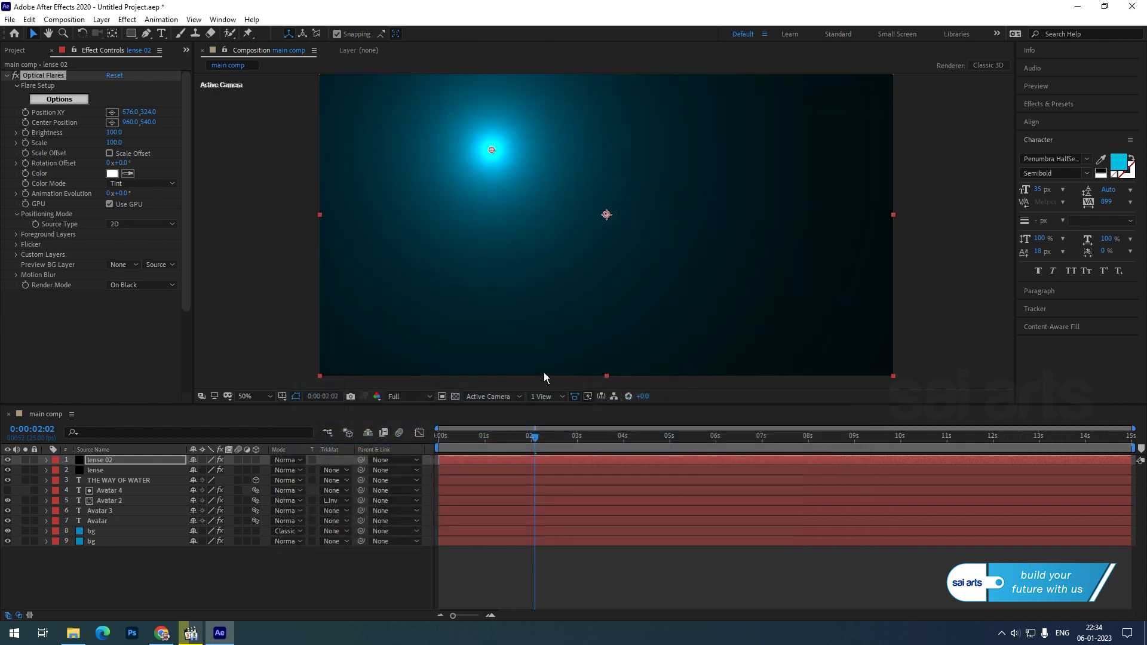
Render the flare On Transparent and move it onto the top of the A
left_click(127, 285)
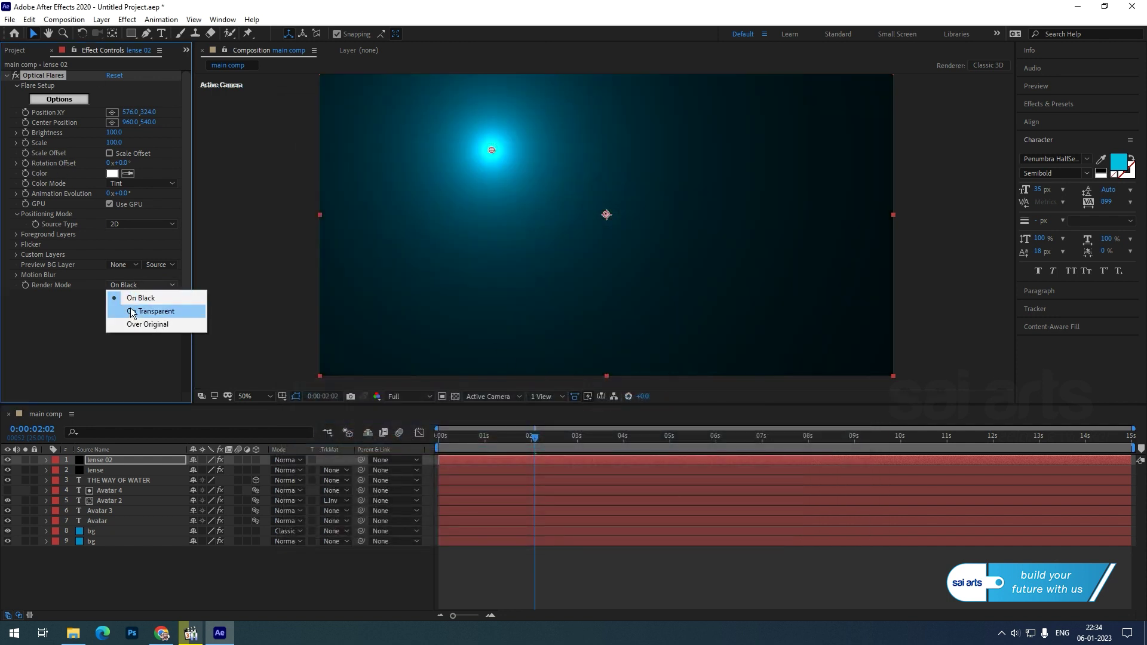
left_click(133, 313)
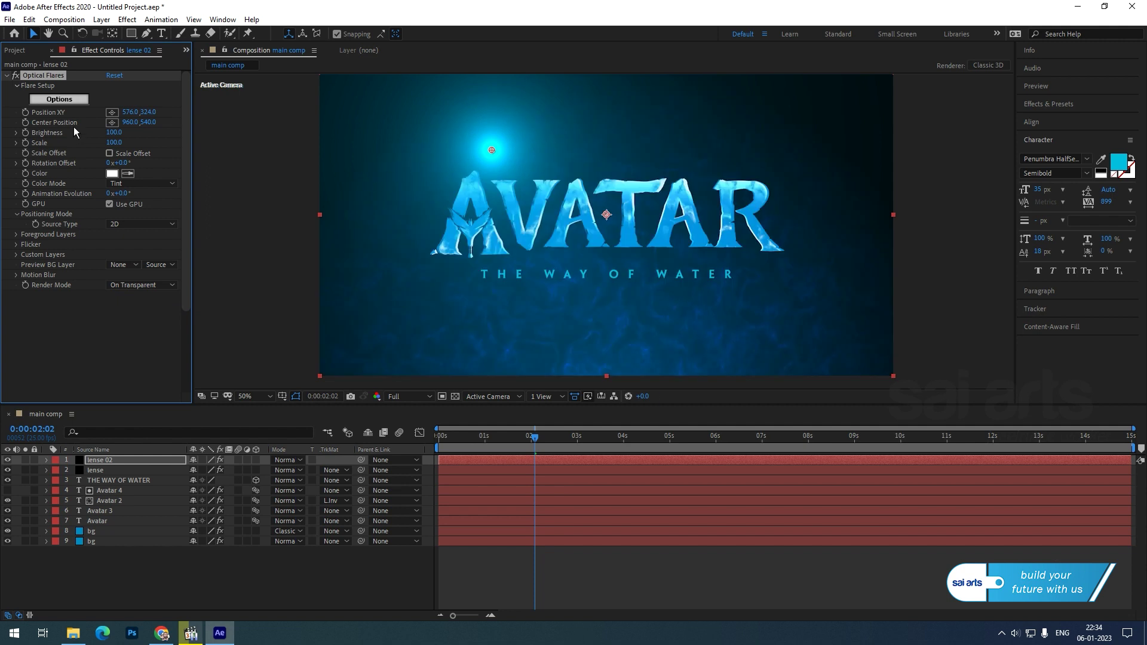
left_click_drag(493, 149, 469, 183)
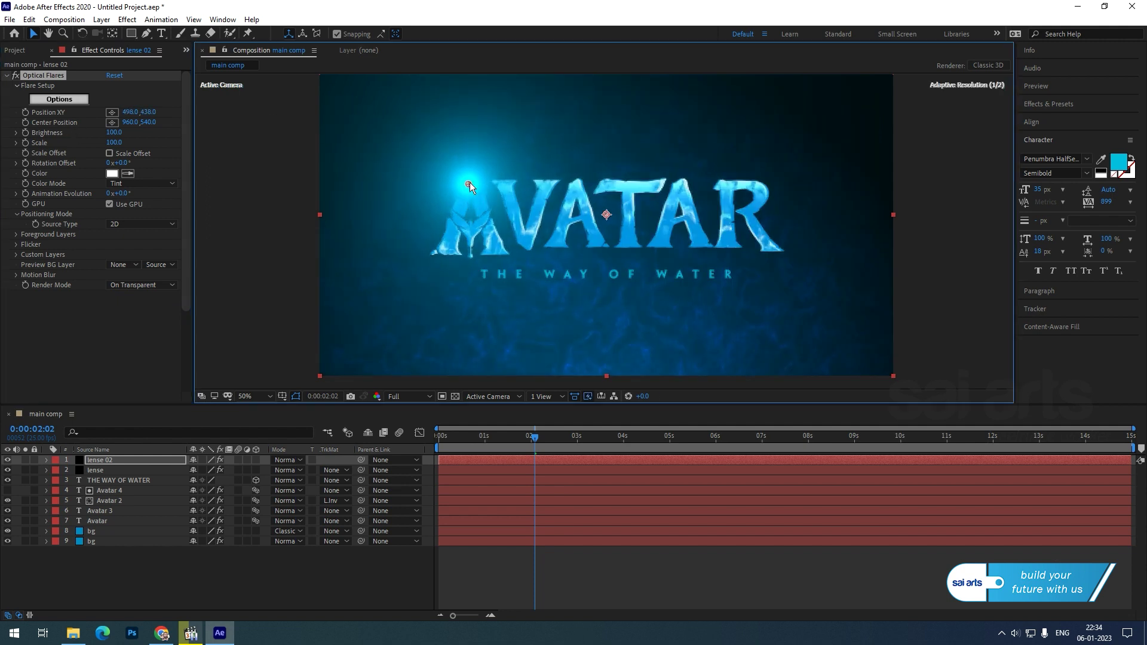
Set the flare's Brightness to 50, nudge its position, and enlarge it to 120 scale
left_click(115, 133)
type("50")
key("Return")
left_click_drag(469, 183, 472, 180)
left_click_drag(113, 142, 124, 142)
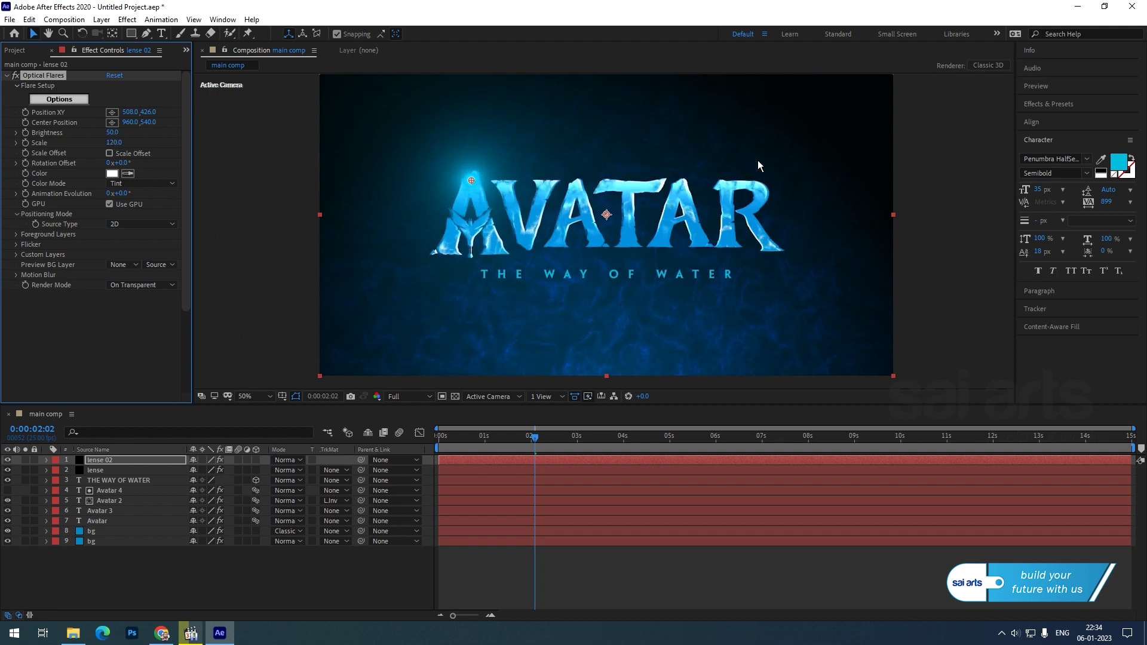
left_click(988, 169)
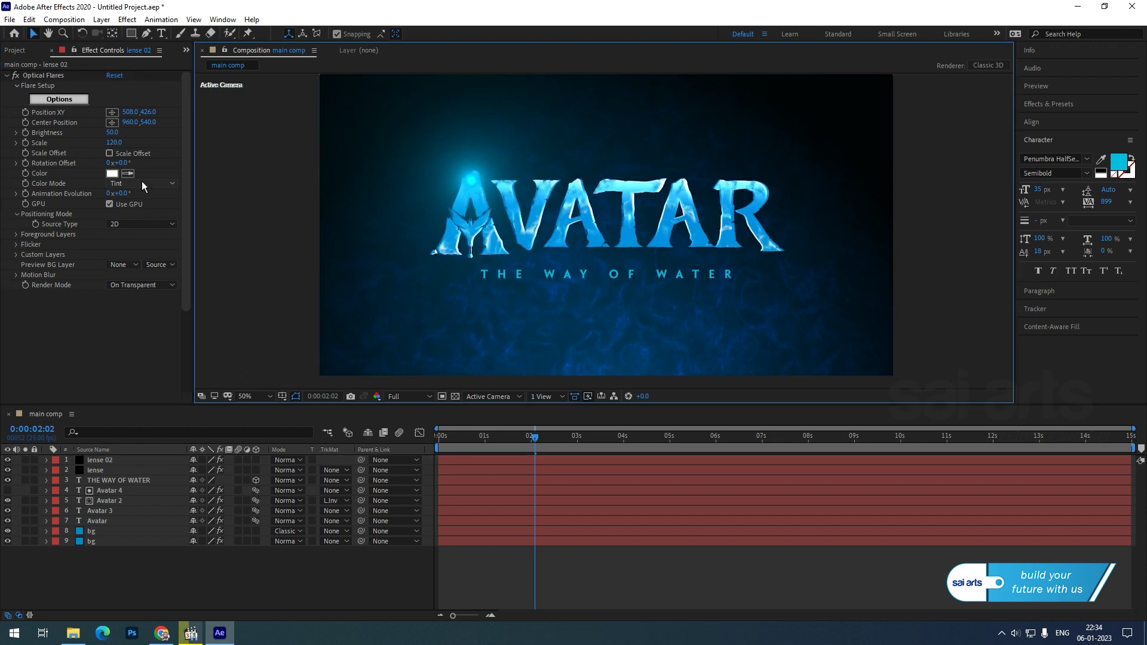
Tint the flare with cyan sampled from the text and reduce its Scale to 70
left_click(112, 173)
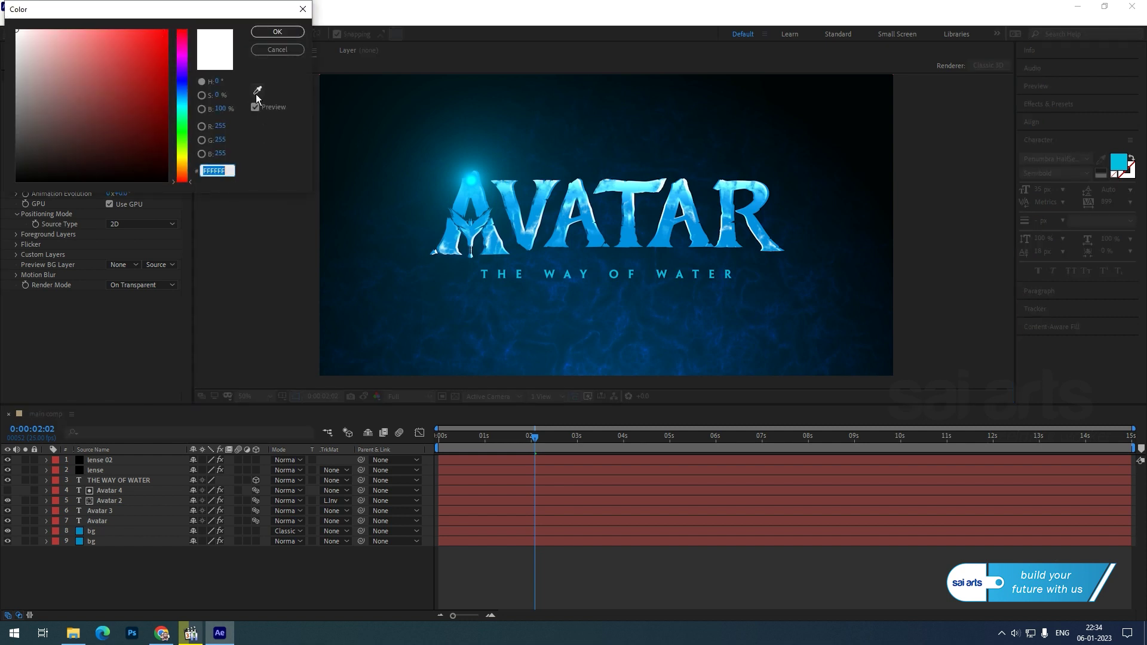
left_click(258, 91)
left_click(1121, 172)
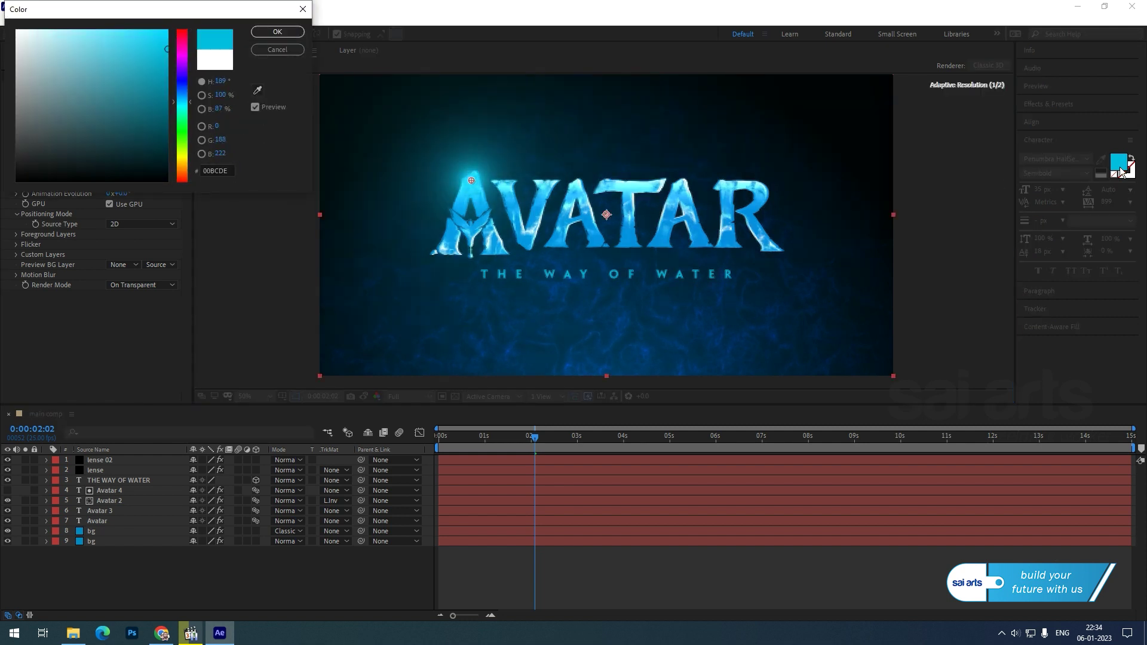
left_click(278, 32)
left_click_drag(108, 142, 138, 142)
left_click(936, 203)
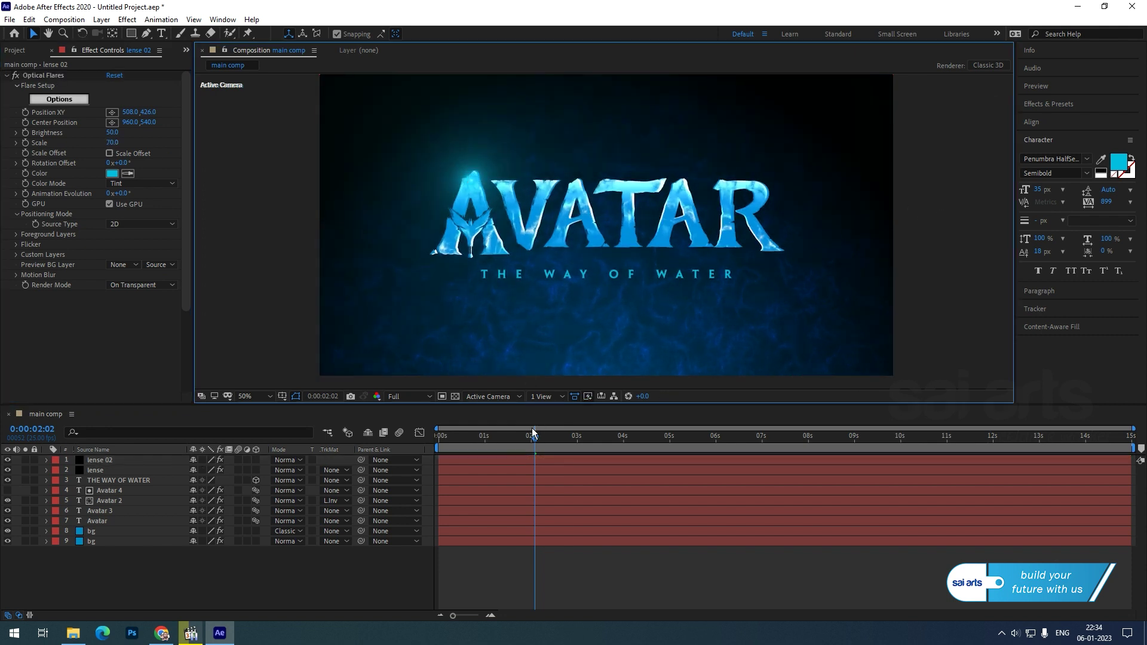
Nudge the flare slightly right and set a starting Position XY keyframe
left_click_drag(528, 438, 409, 472)
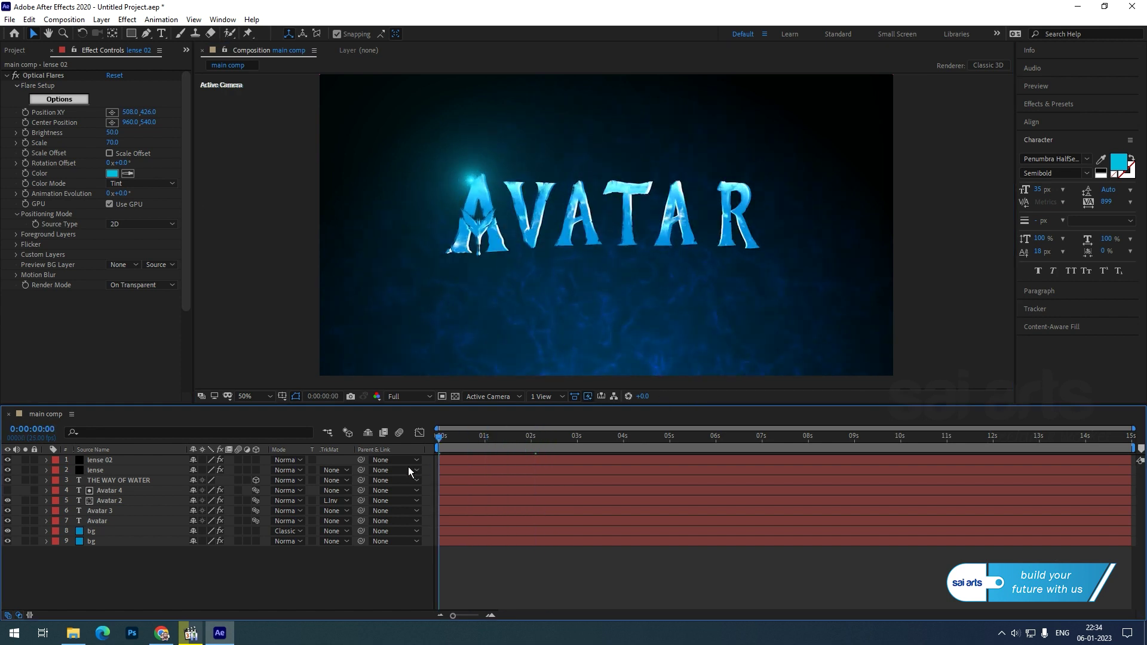
left_click(462, 185)
left_click_drag(462, 185, 477, 182)
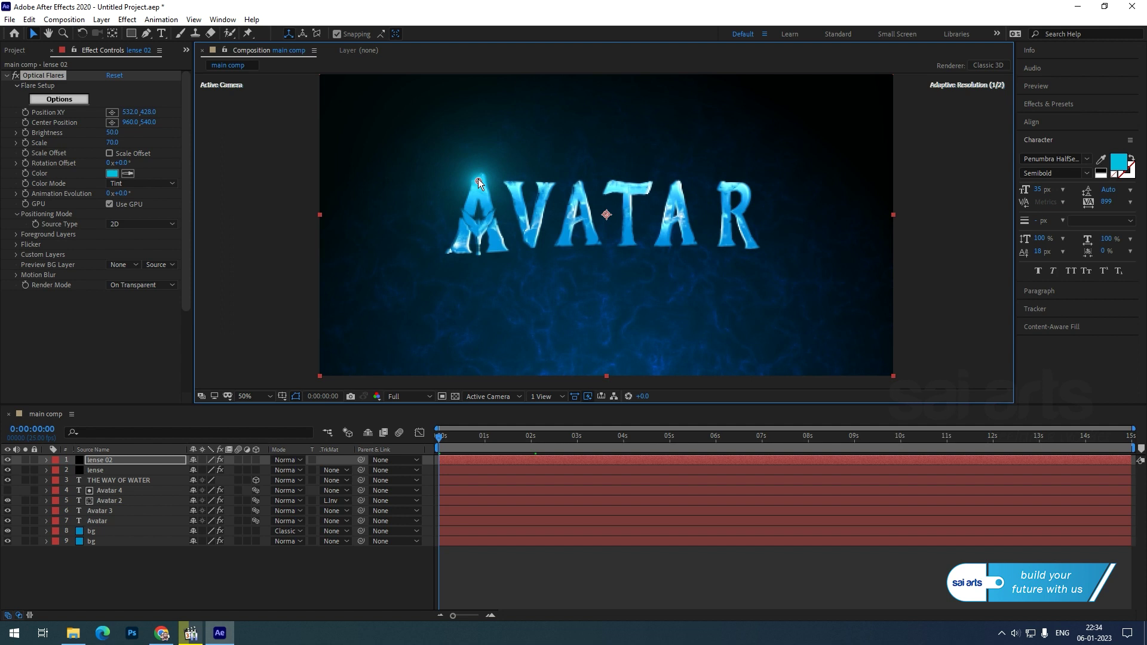
left_click(25, 113)
At about four seconds shift the flare left, then preview the drift from the start
left_click_drag(439, 443, 626, 460)
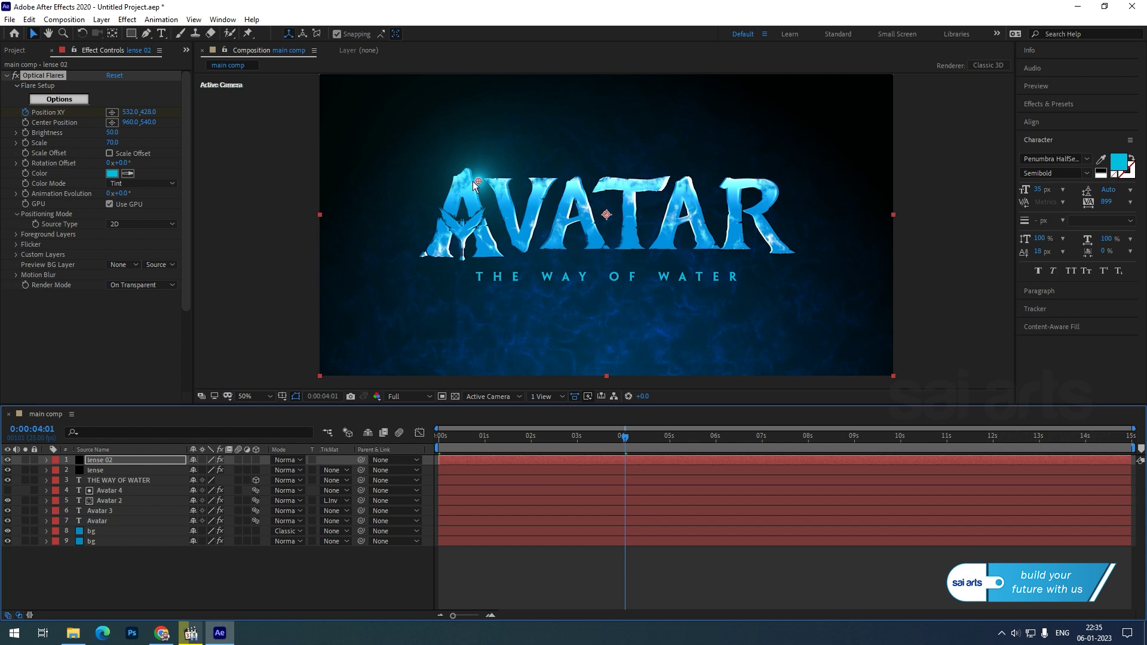
left_click_drag(478, 182, 463, 180)
left_click(527, 442)
key("Home")
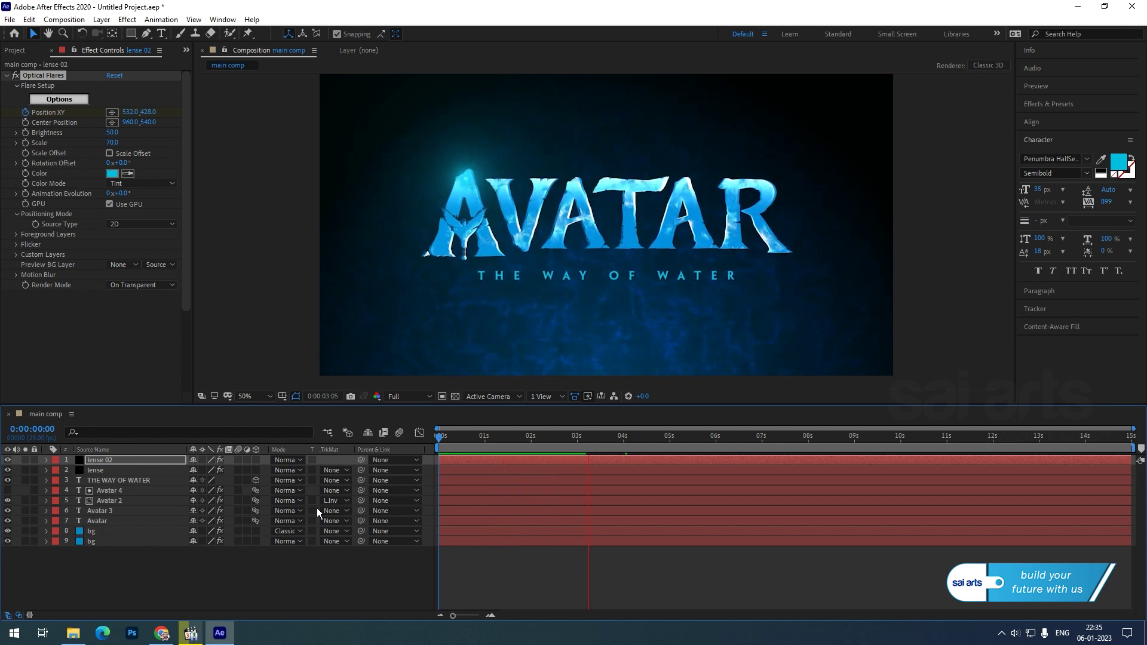
key("space")
left_click_drag(482, 441, 542, 440)
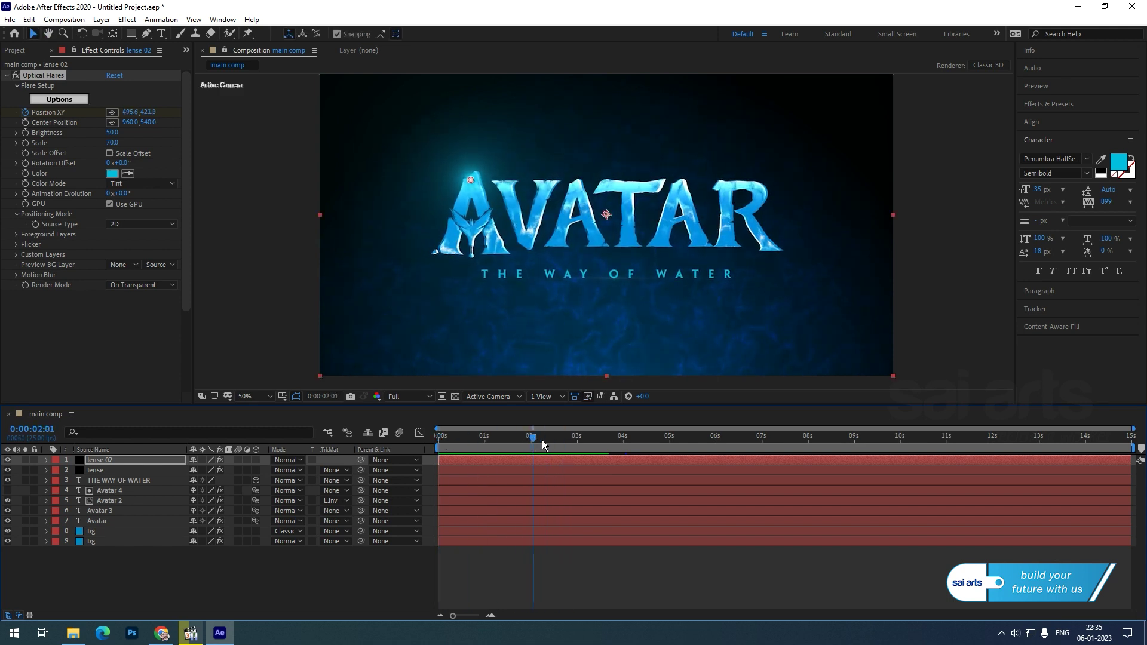
scroll(543, 291, "down", 3)
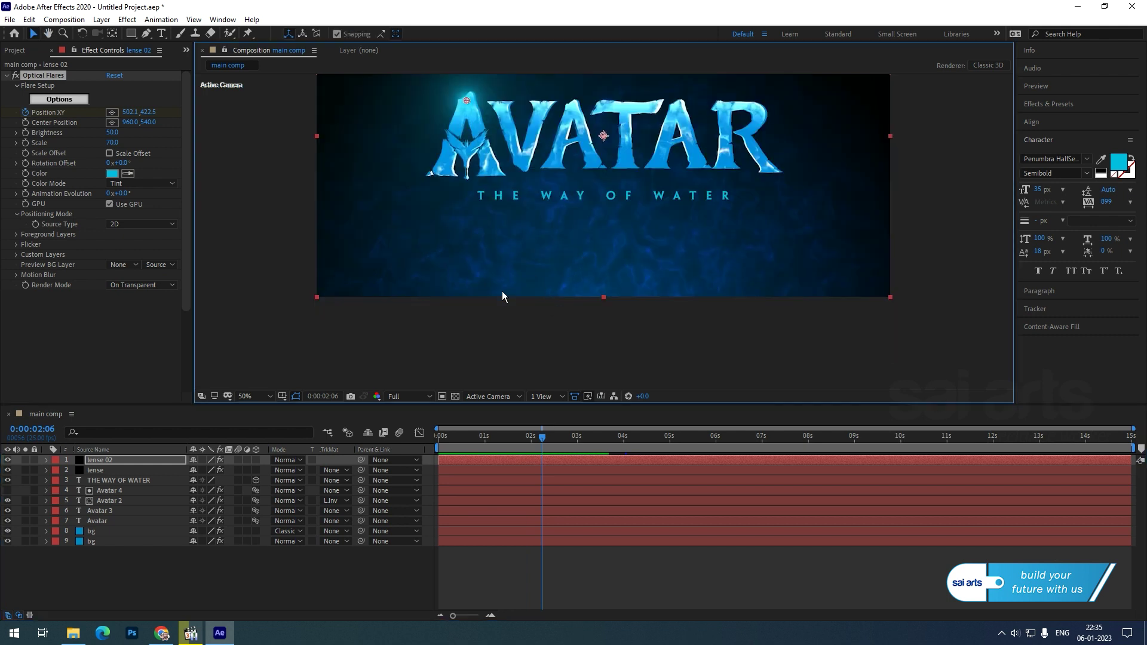
Create a new solid coloured with the cyan sampled from the title text
right_click(85, 590)
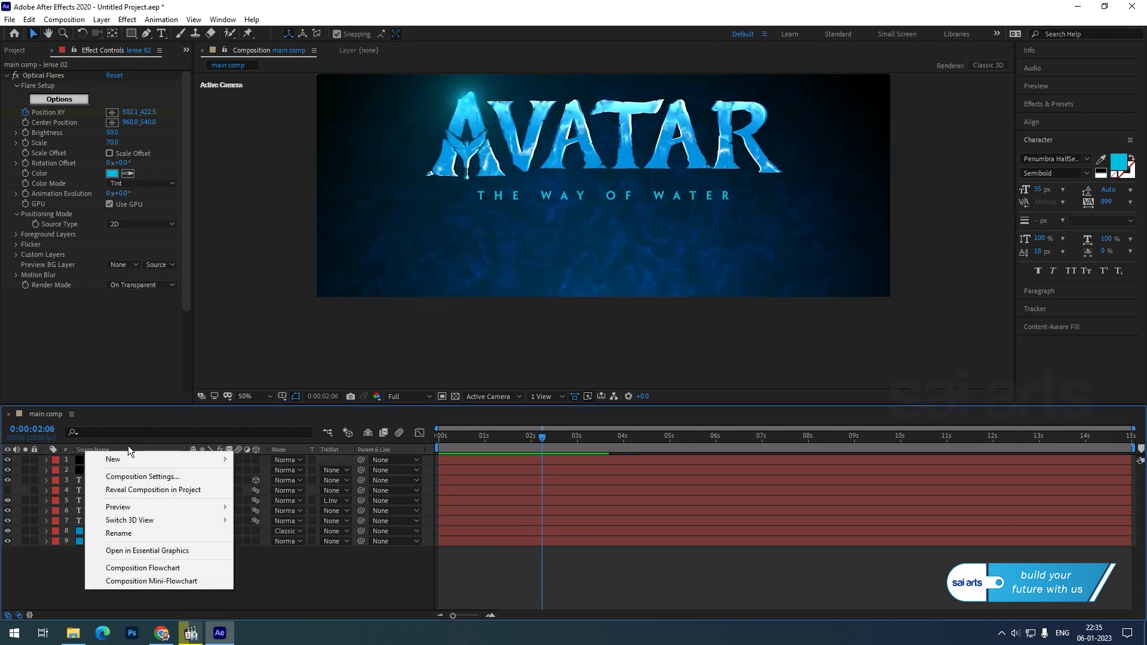
mouse_move(128, 458)
left_click(292, 489)
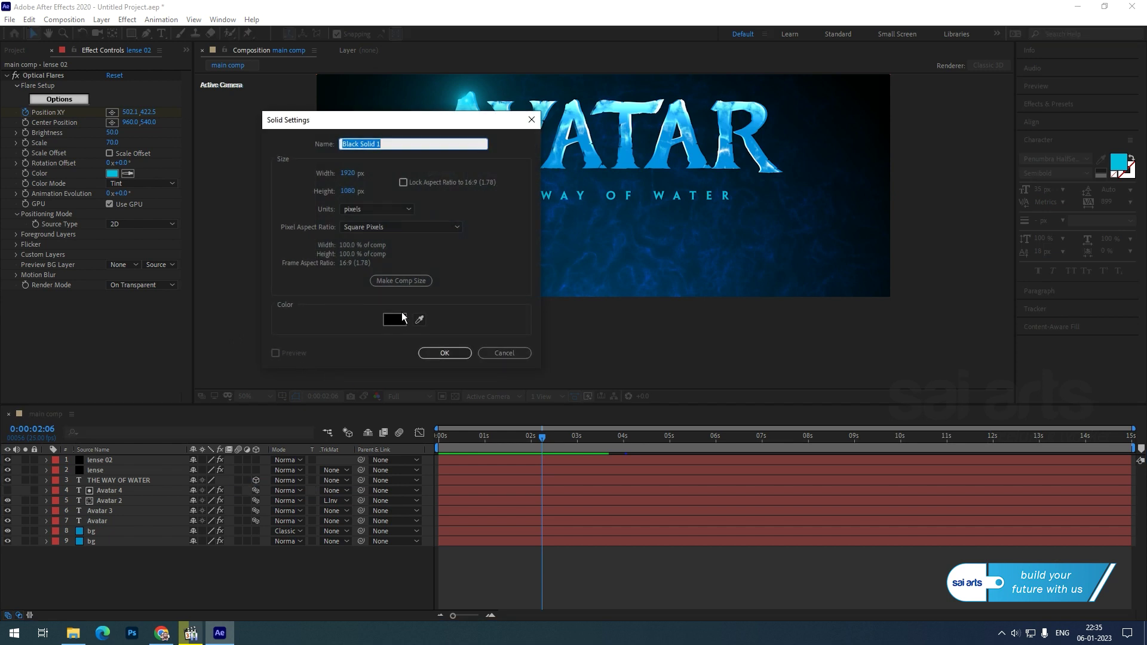
left_click(424, 321)
left_click(1119, 163)
left_click(454, 353)
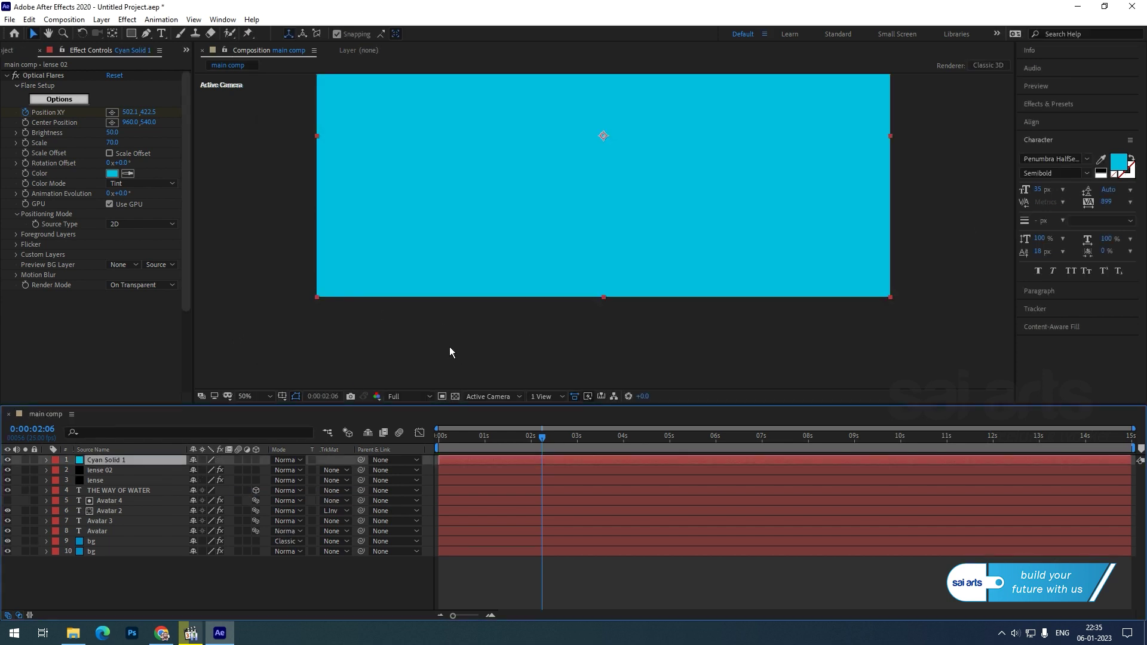
Draw an ellipse mask straddling the bottom edge and set the solid's blend mode to Overlay
left_click_drag(132, 34, 163, 59)
key("comma")
mouse_move(518, 235)
left_mouse_down()
mouse_move(711, 350)
mouse_move(707, 374)
left_mouse_up()
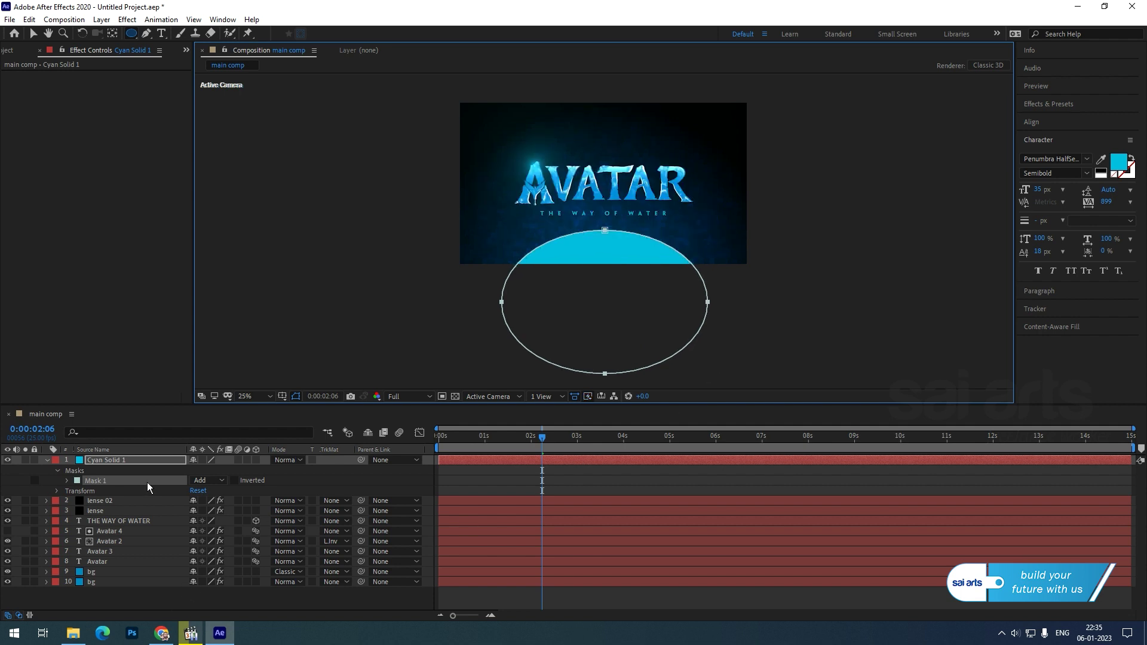
left_click(120, 461)
left_click(287, 460)
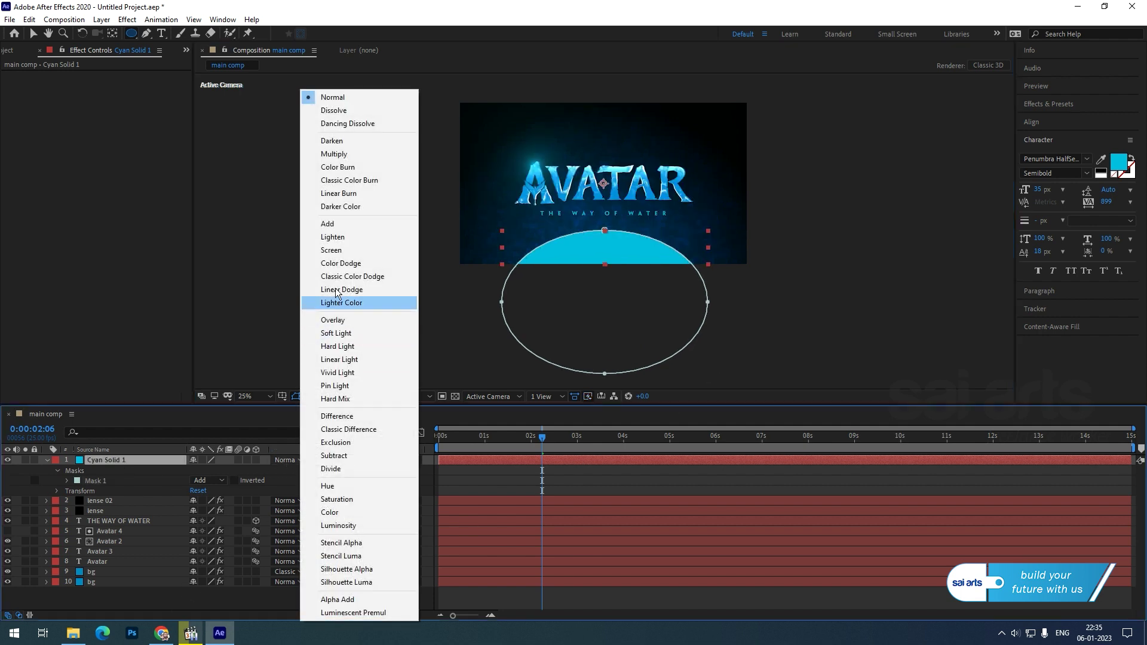
left_click(332, 250)
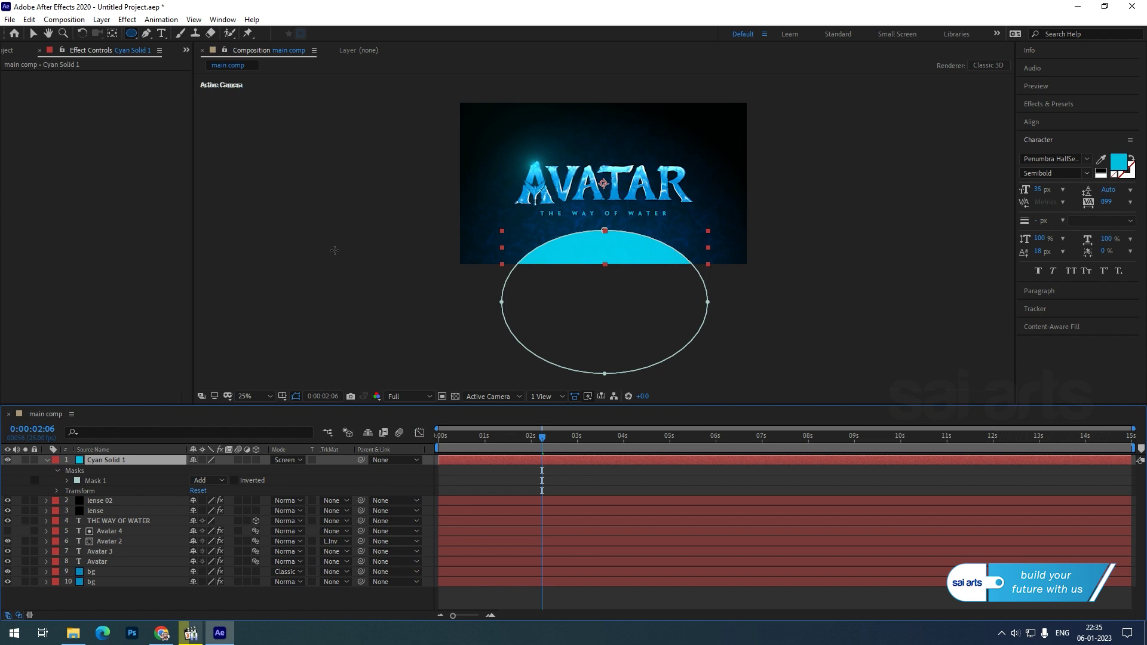
left_click(293, 460)
left_click(336, 320)
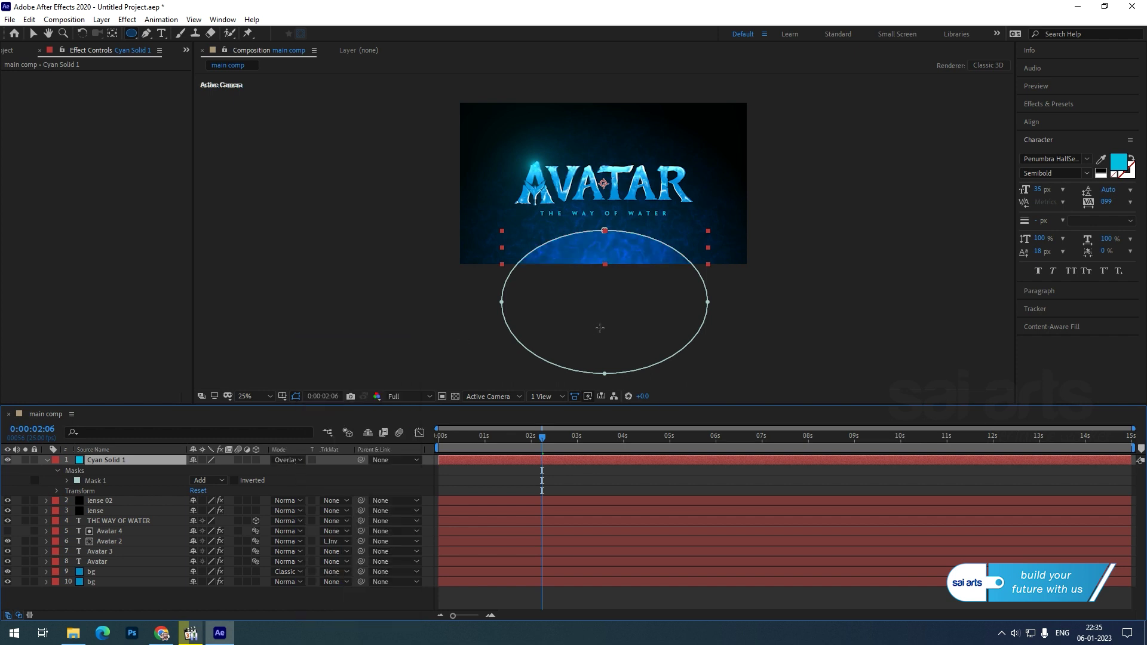
Lower the solid's opacity and feather the ellipse mask to 306 pixels
key("t")
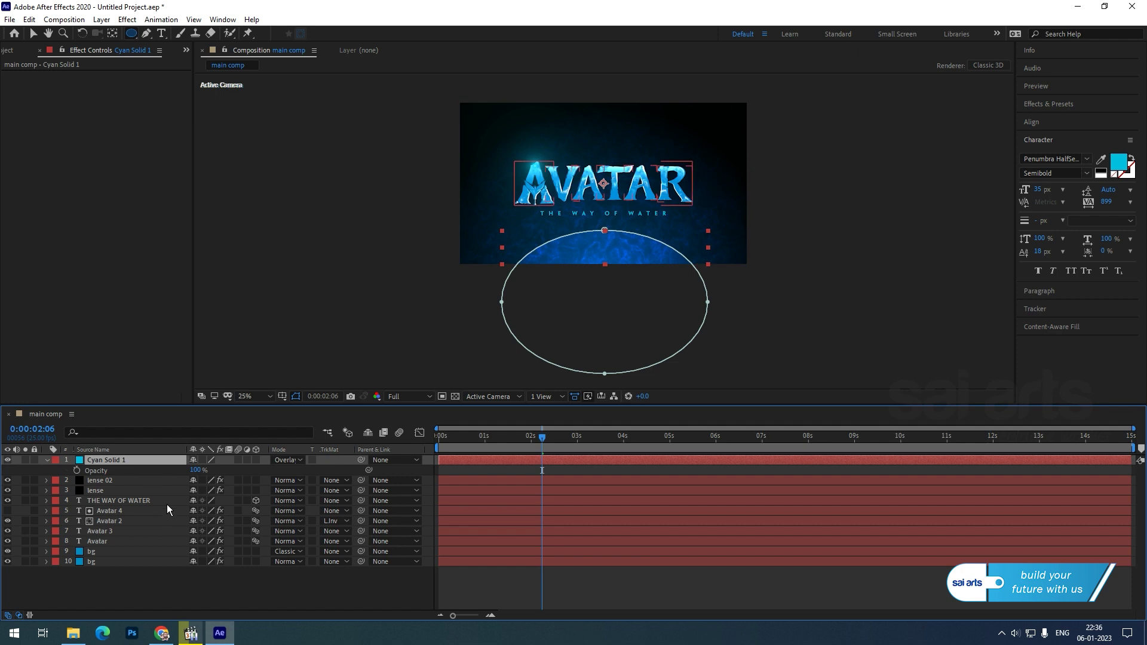
left_click_drag(195, 470, 180, 474)
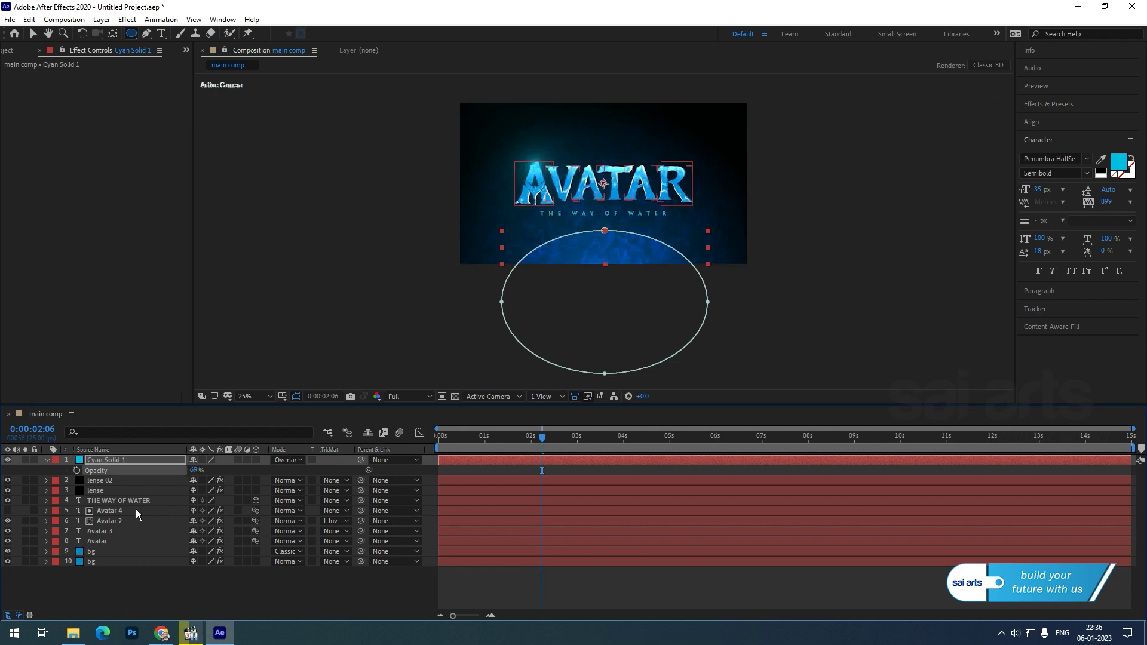
key("f")
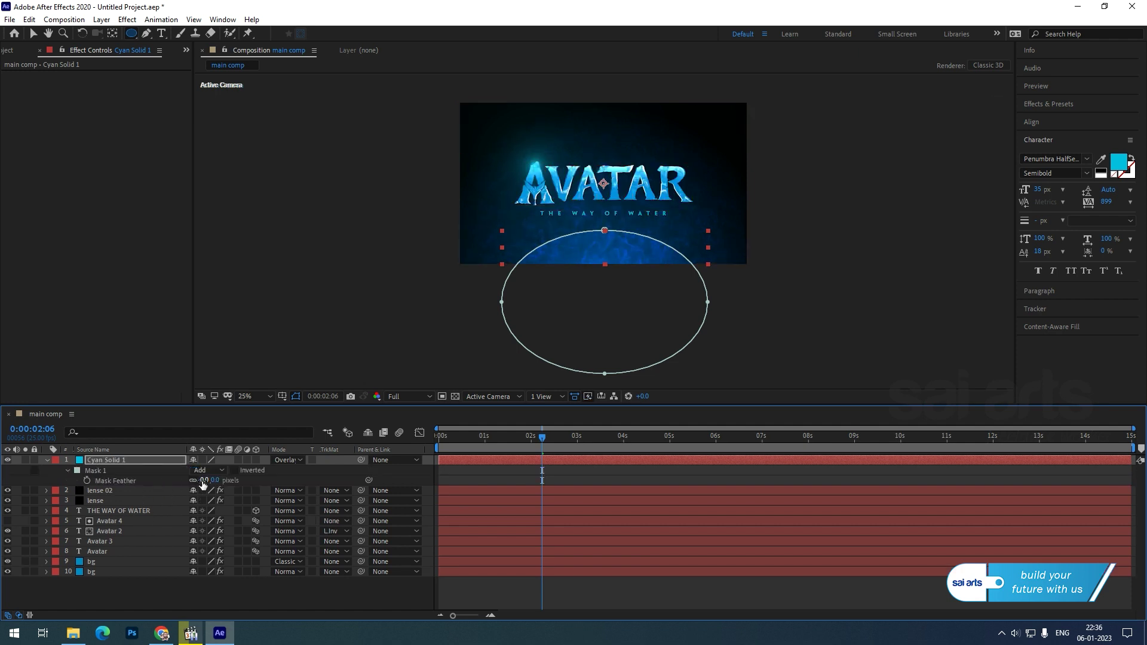
left_click_drag(203, 481, 244, 473)
key("v")
left_click(917, 245)
scroll(642, 244, "up", 2)
key("h")
left_click_drag(681, 235, 680, 280)
key("v")
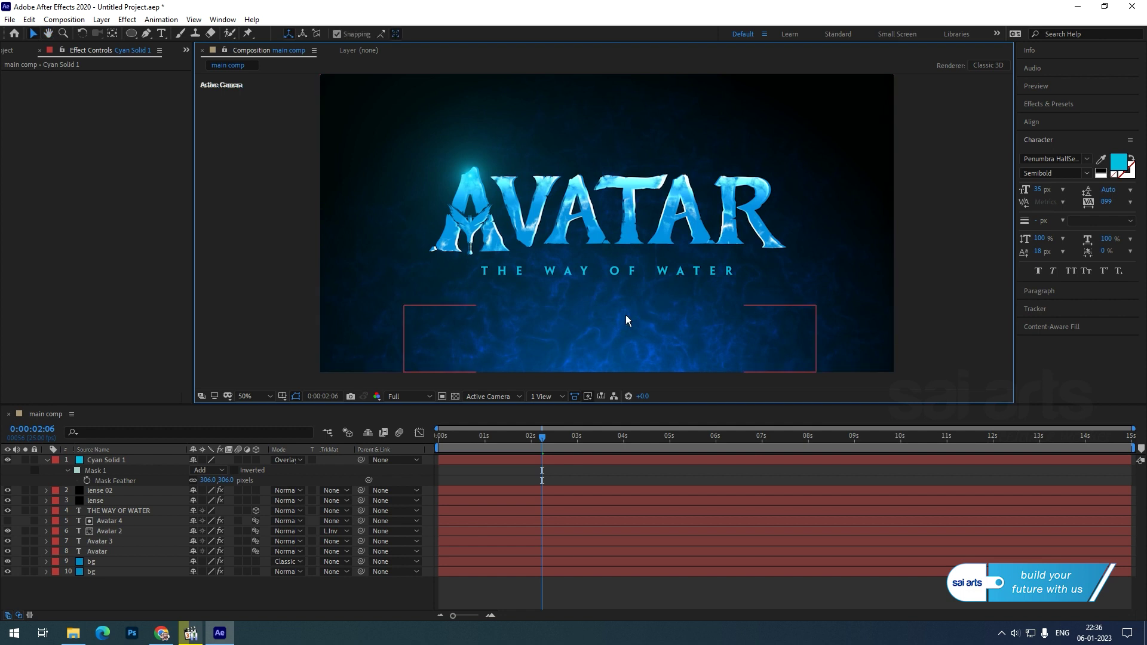
Play a preview of the final AVATAR title animation from around two seconds
left_click_drag(473, 442, 427, 457)
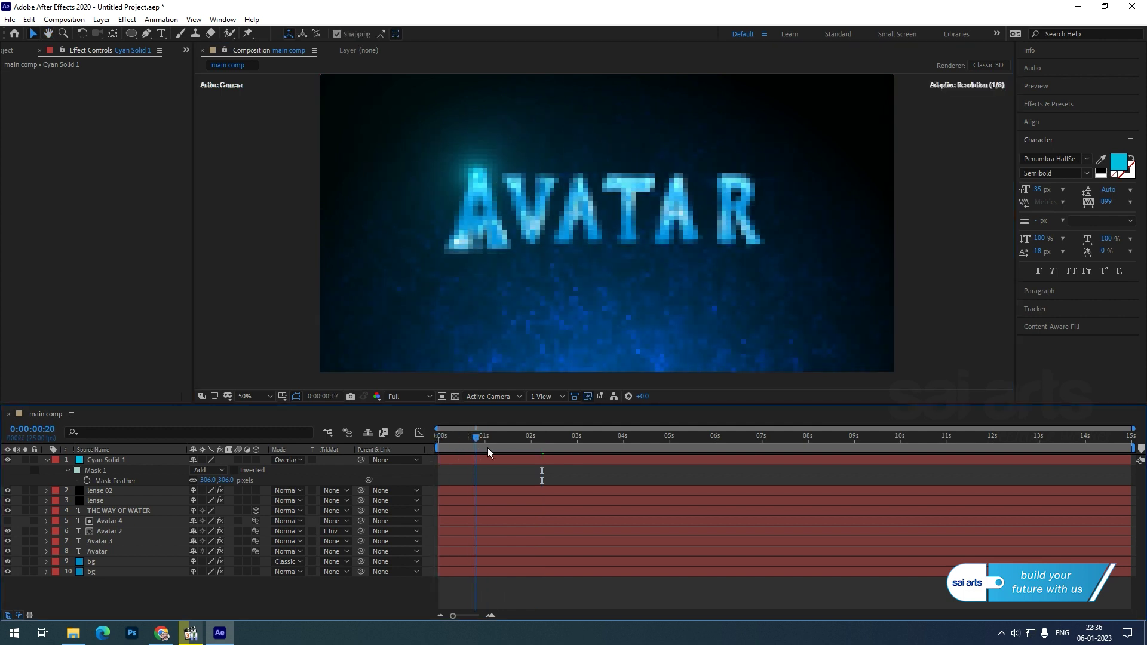
left_click(533, 435)
key("space")
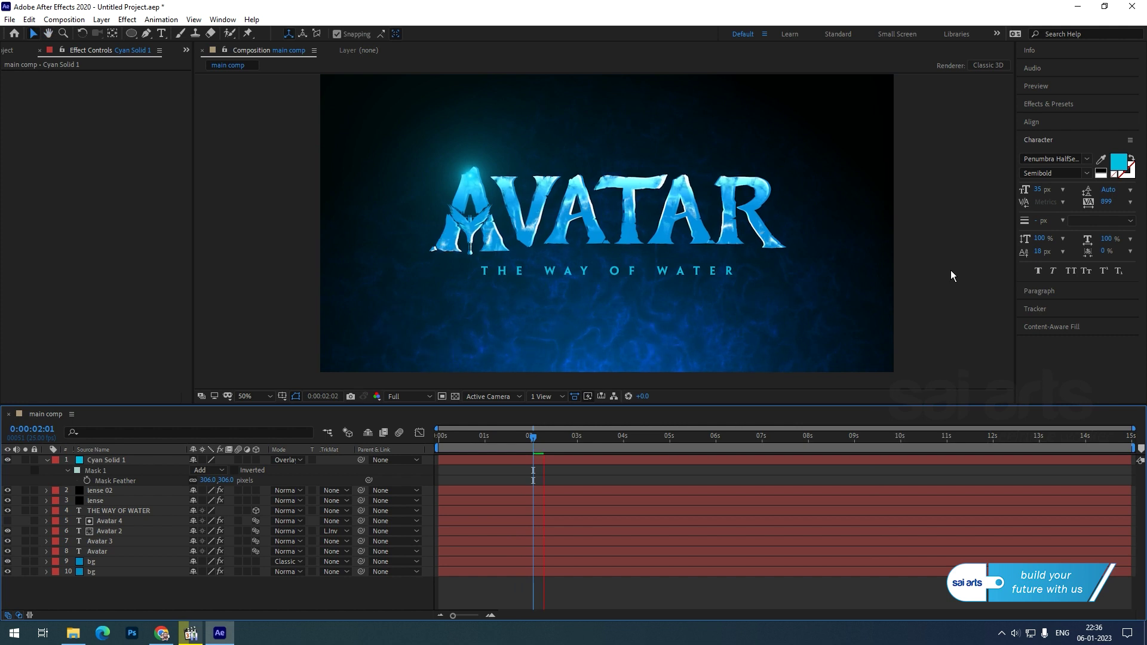